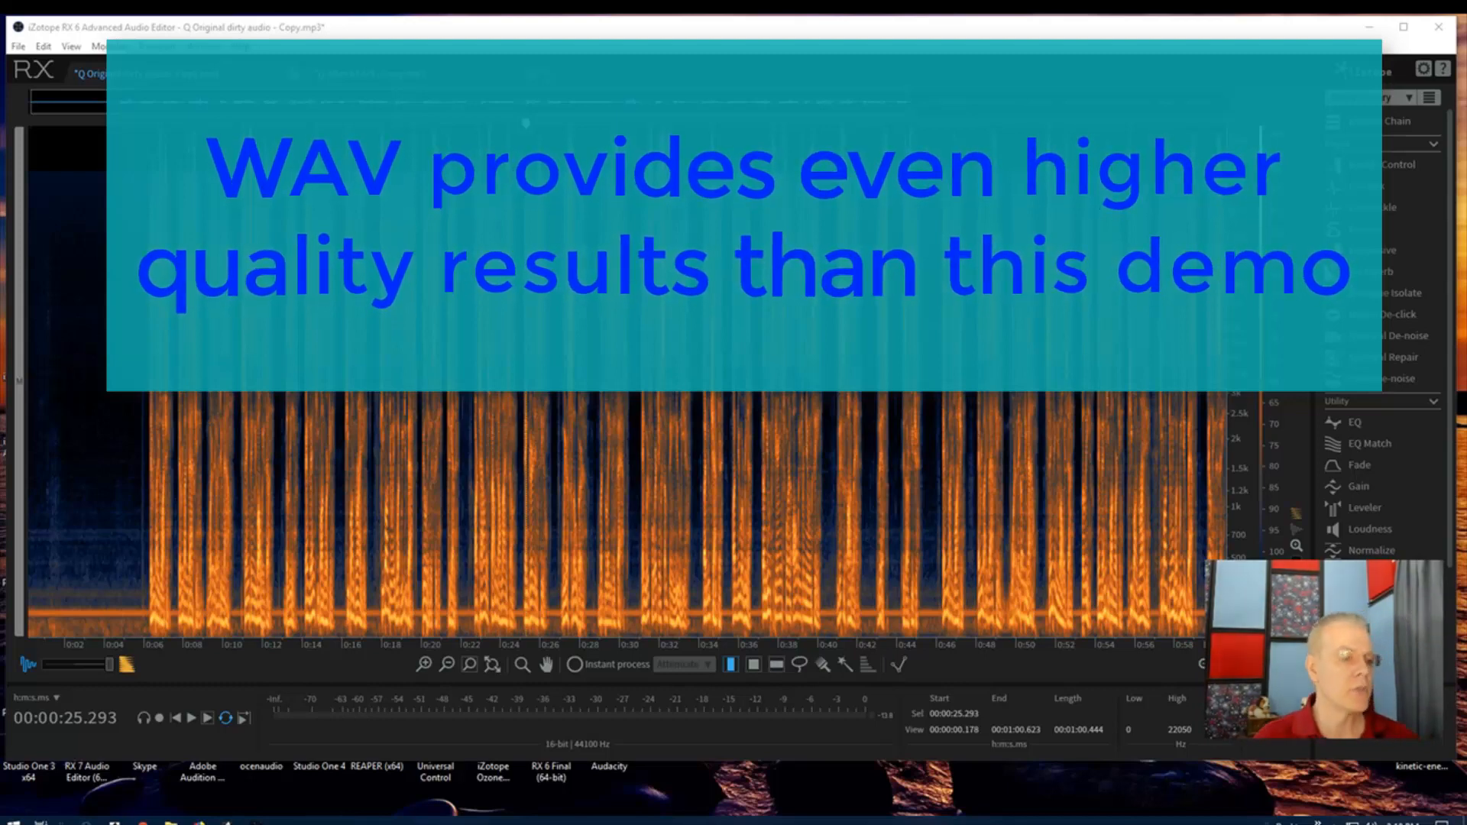
Step: Maximize the editor window, switch the display fully to the waveform and return it to the full spectrogram
scroll(1183, 459, up, 1)
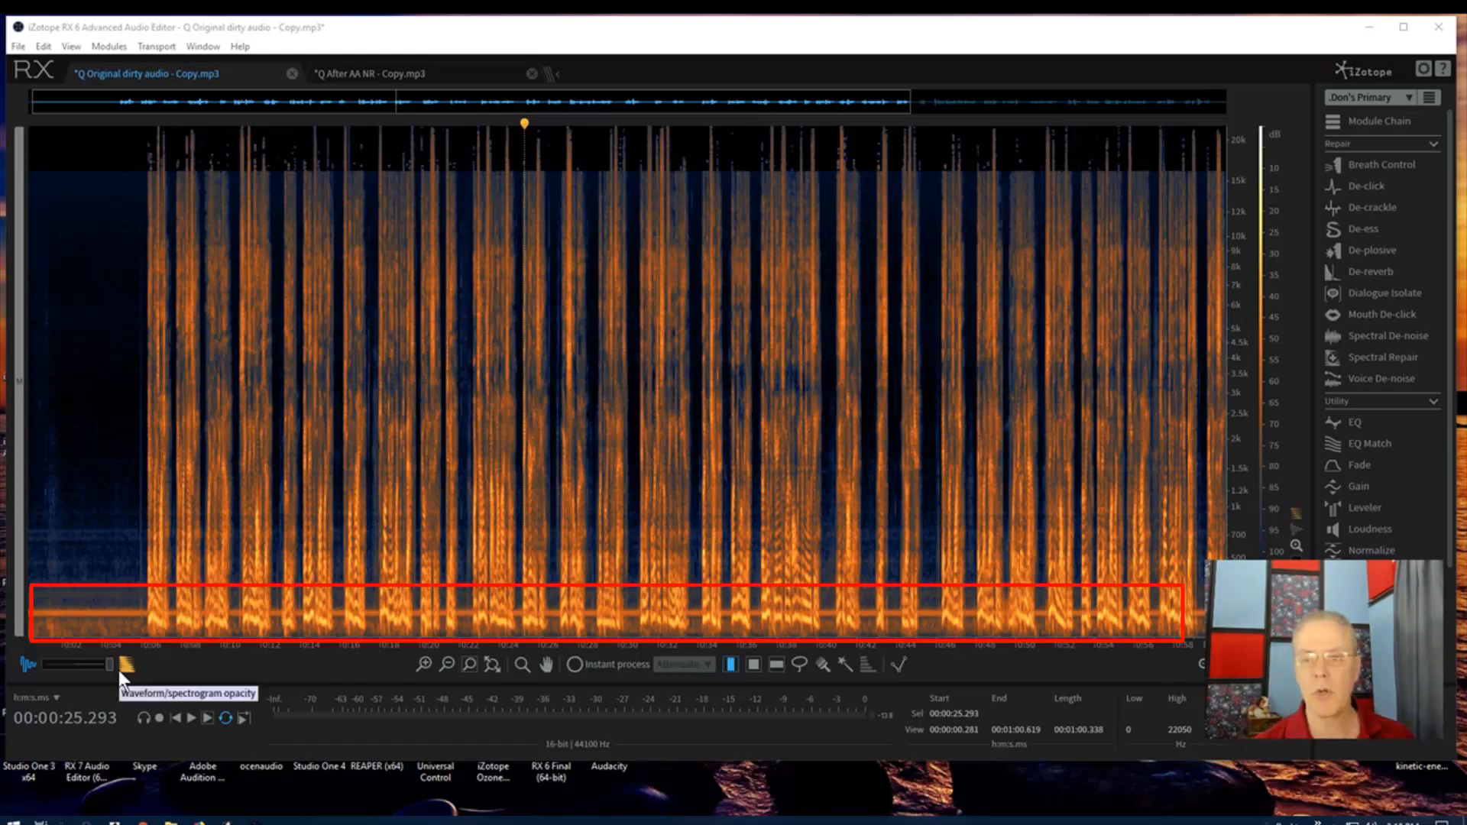
click(1406, 29)
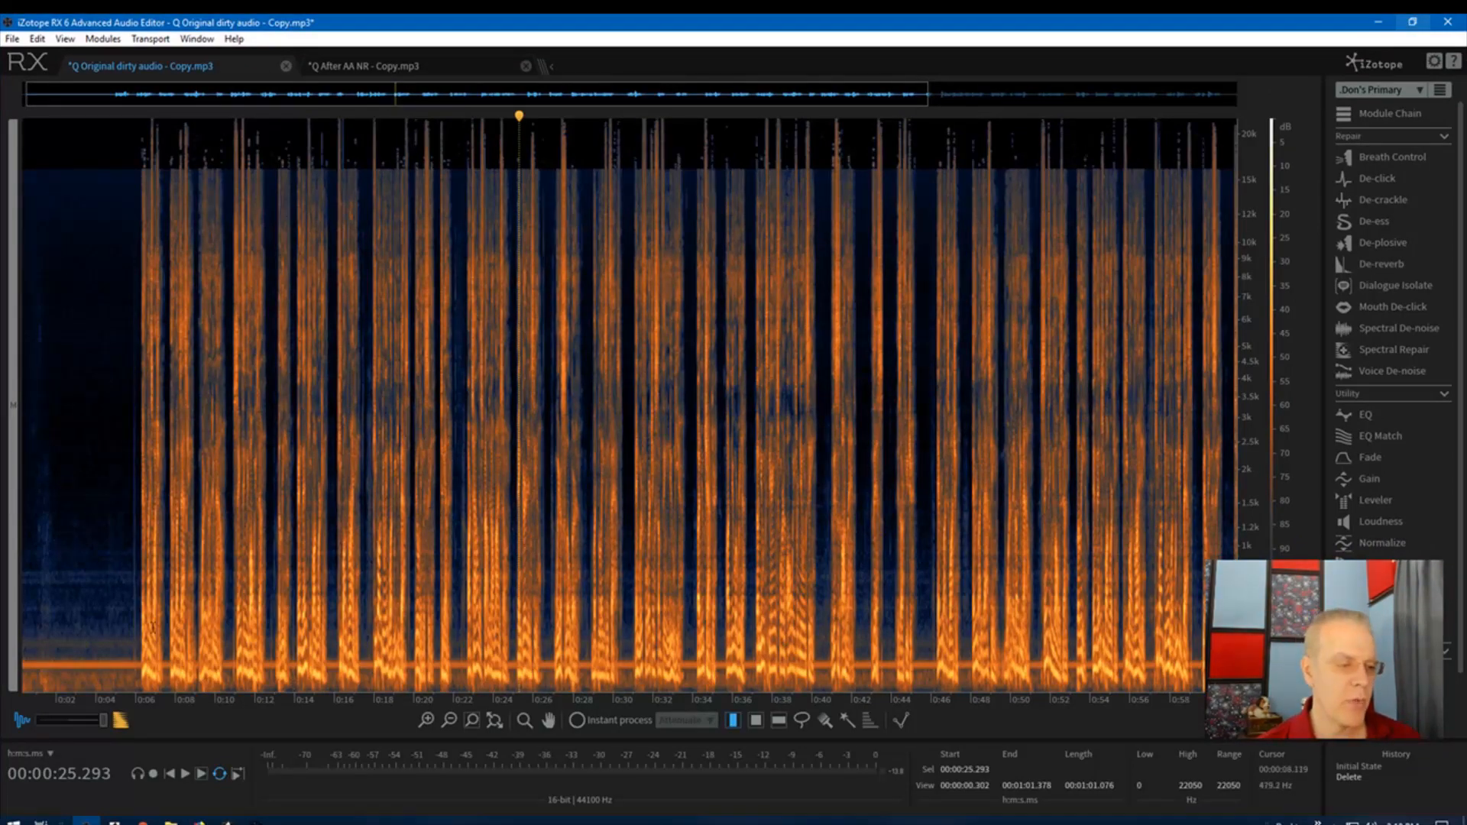
drag(103, 722, 6, 721)
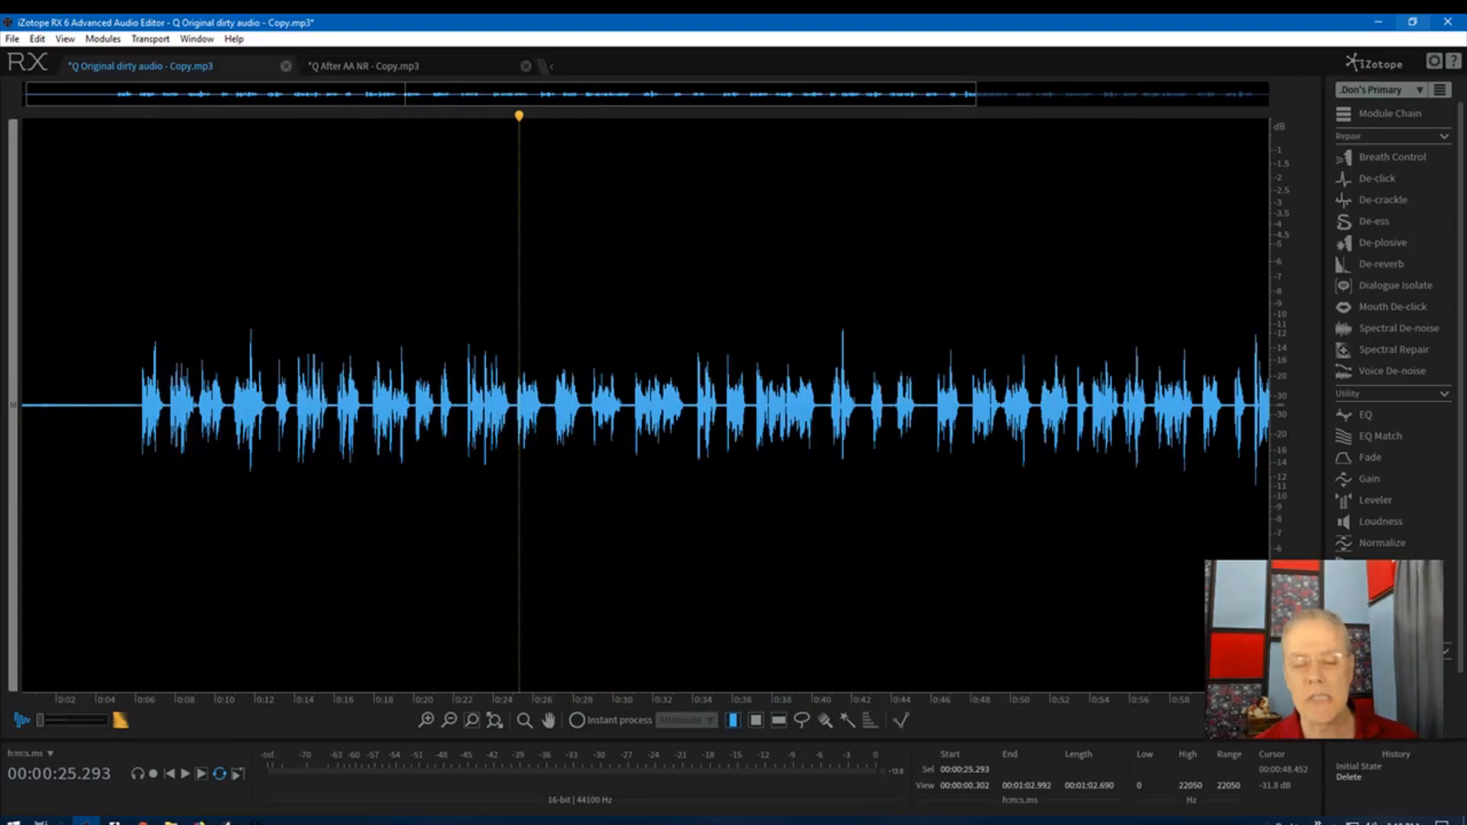
drag(40, 721, 174, 732)
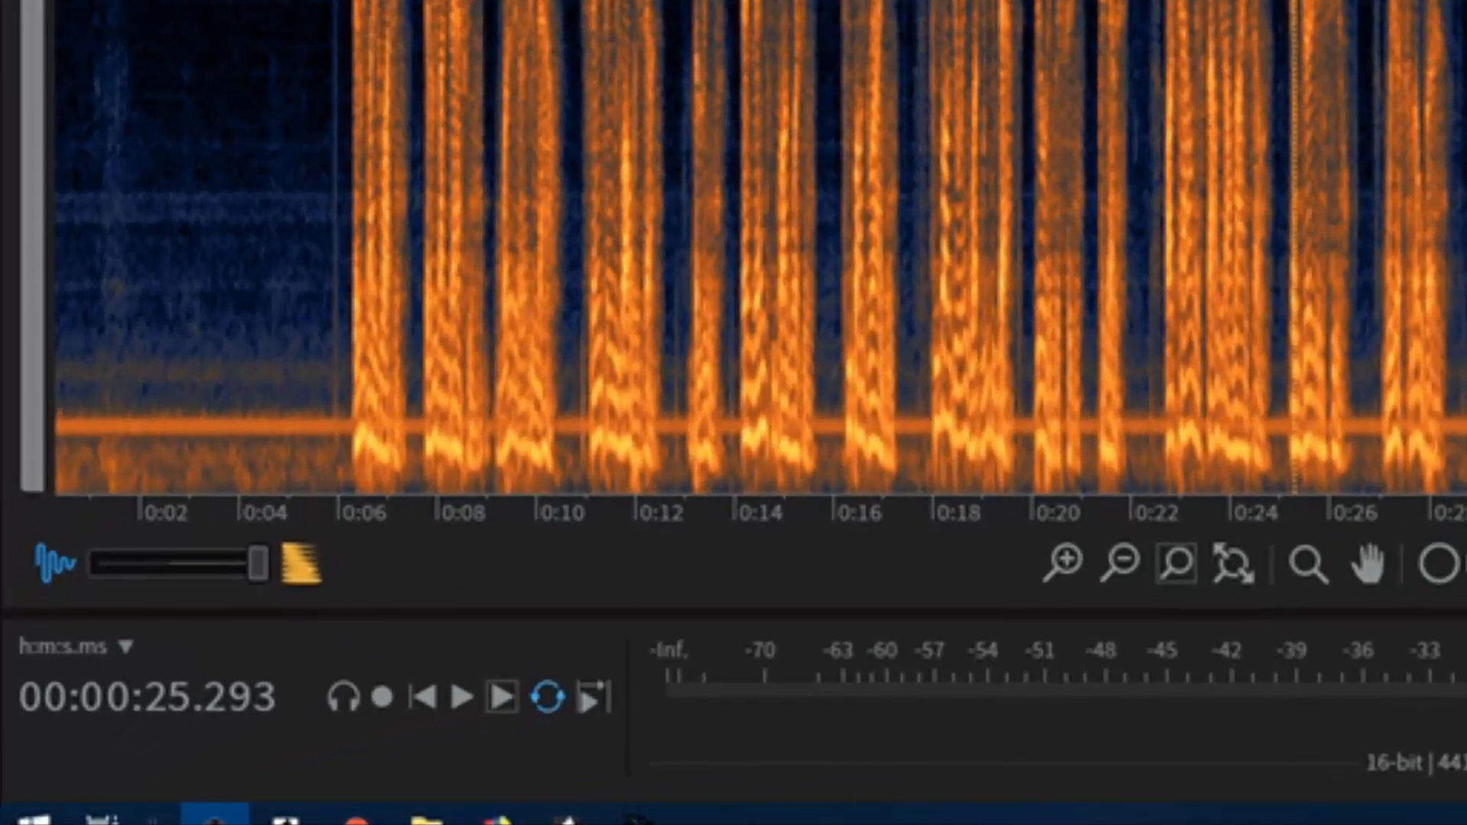
Step: Select the low-frequency noise before the first speech, about 2.1 to 5.5 s and below about 298 Hz, and play it
scroll(161, 248, down, 1)
click(264, 410)
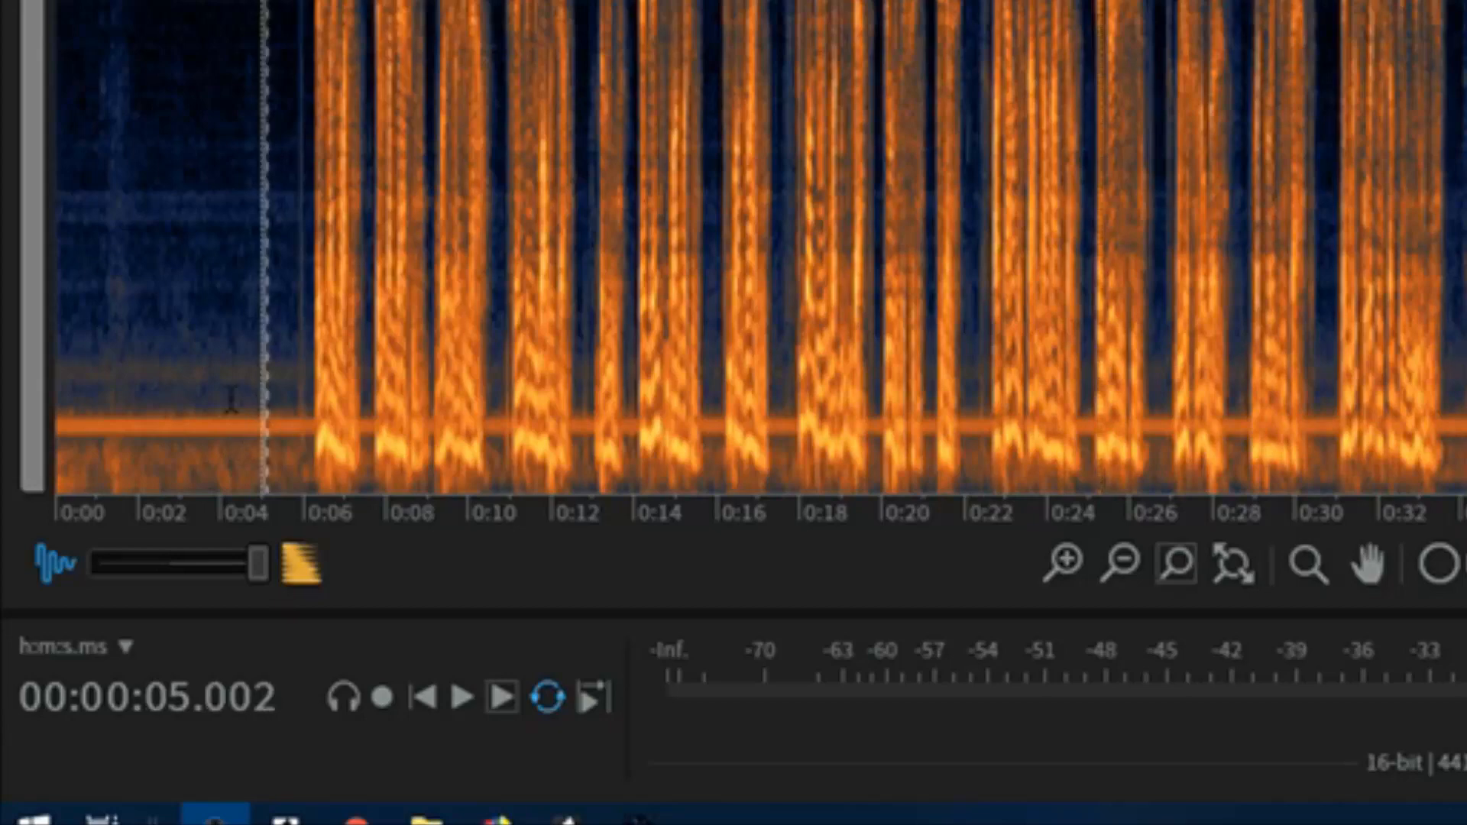
drag(263, 402, 129, 383)
click(250, 2)
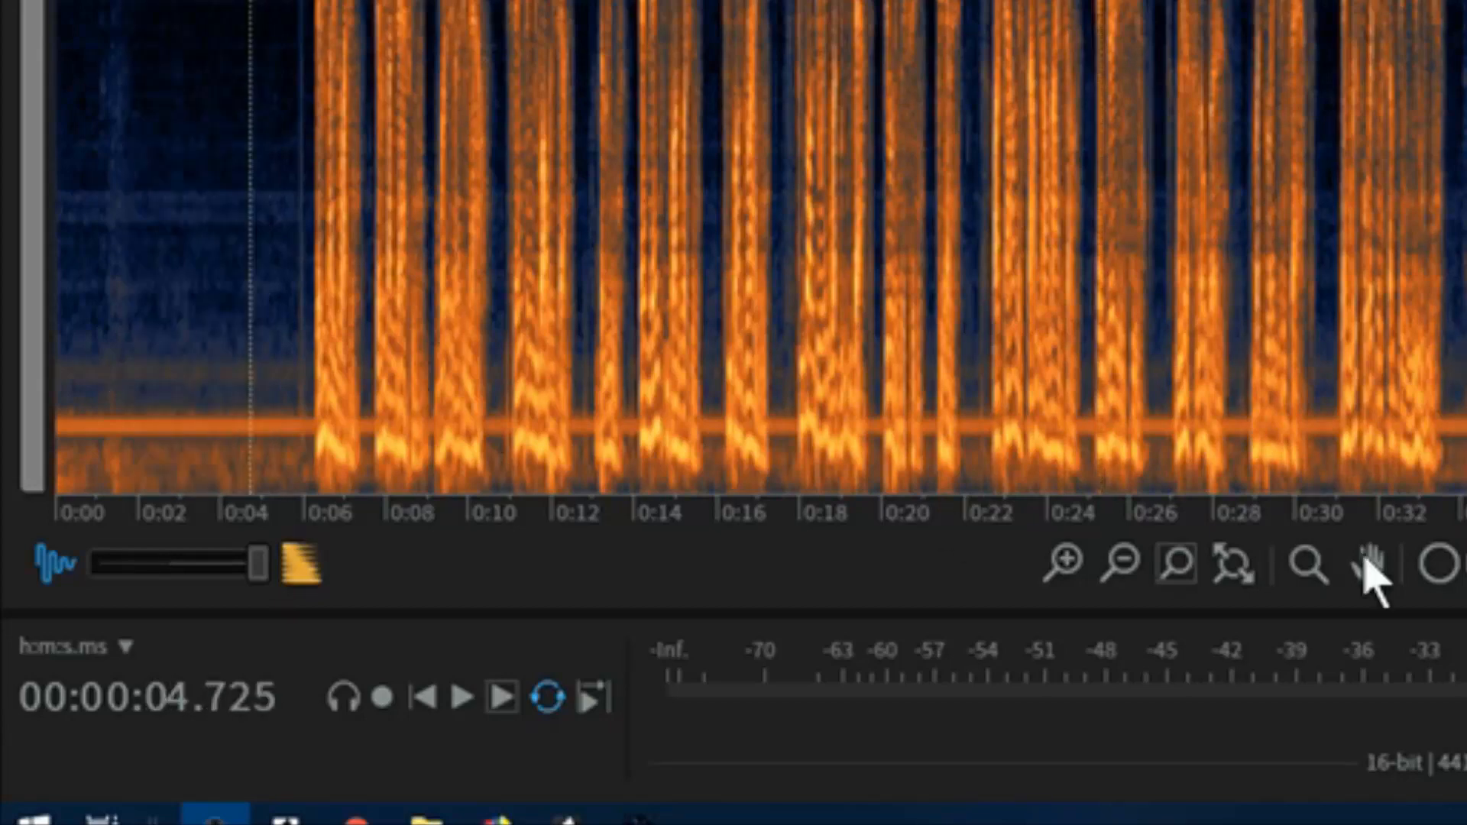
mouse_move(66, 336)
mouse_down()
mouse_move(204, 493)
mouse_move(284, 493)
mouse_up()
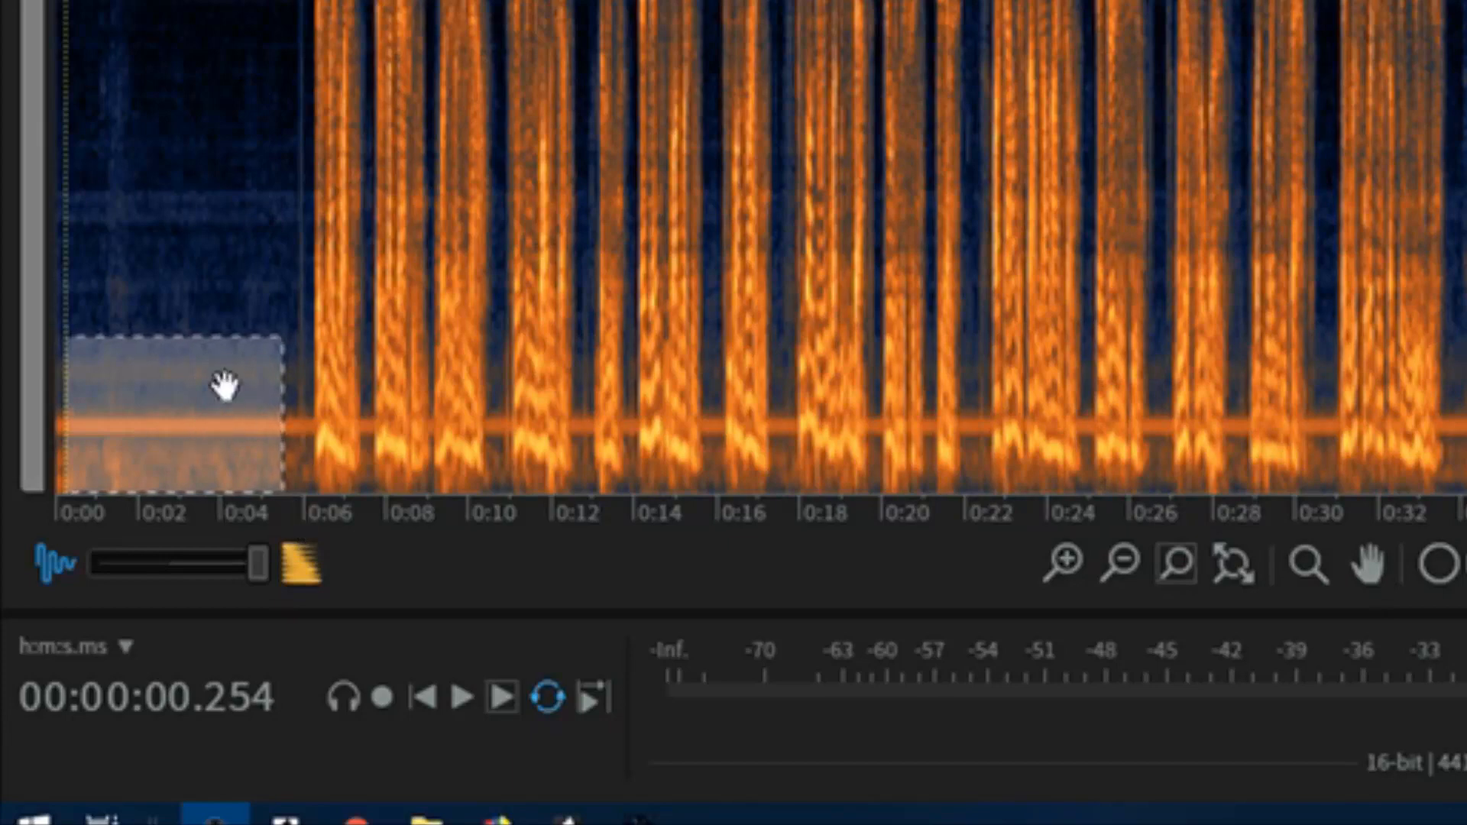
drag(181, 348, 183, 359)
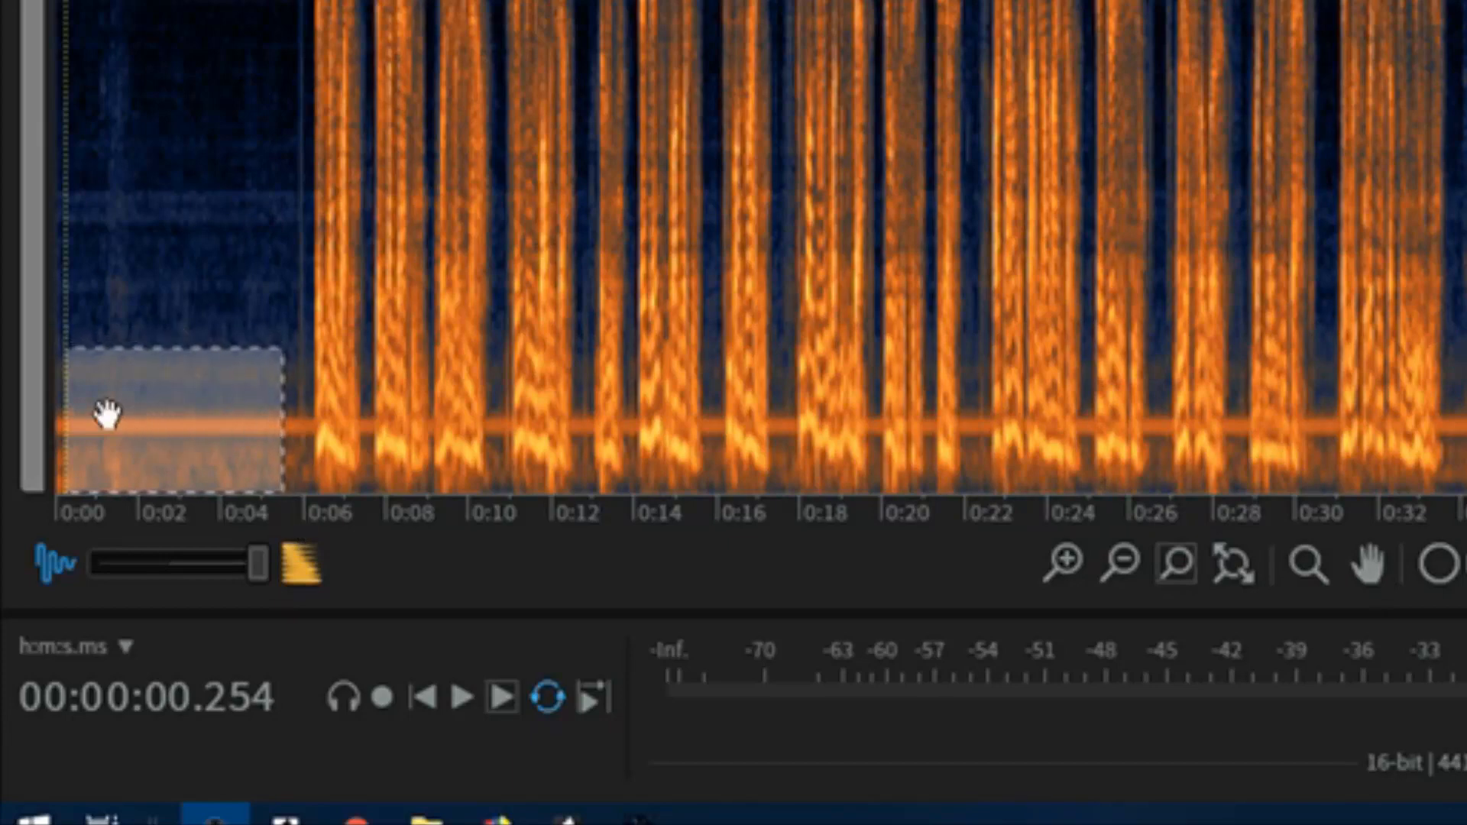
drag(69, 396, 144, 413)
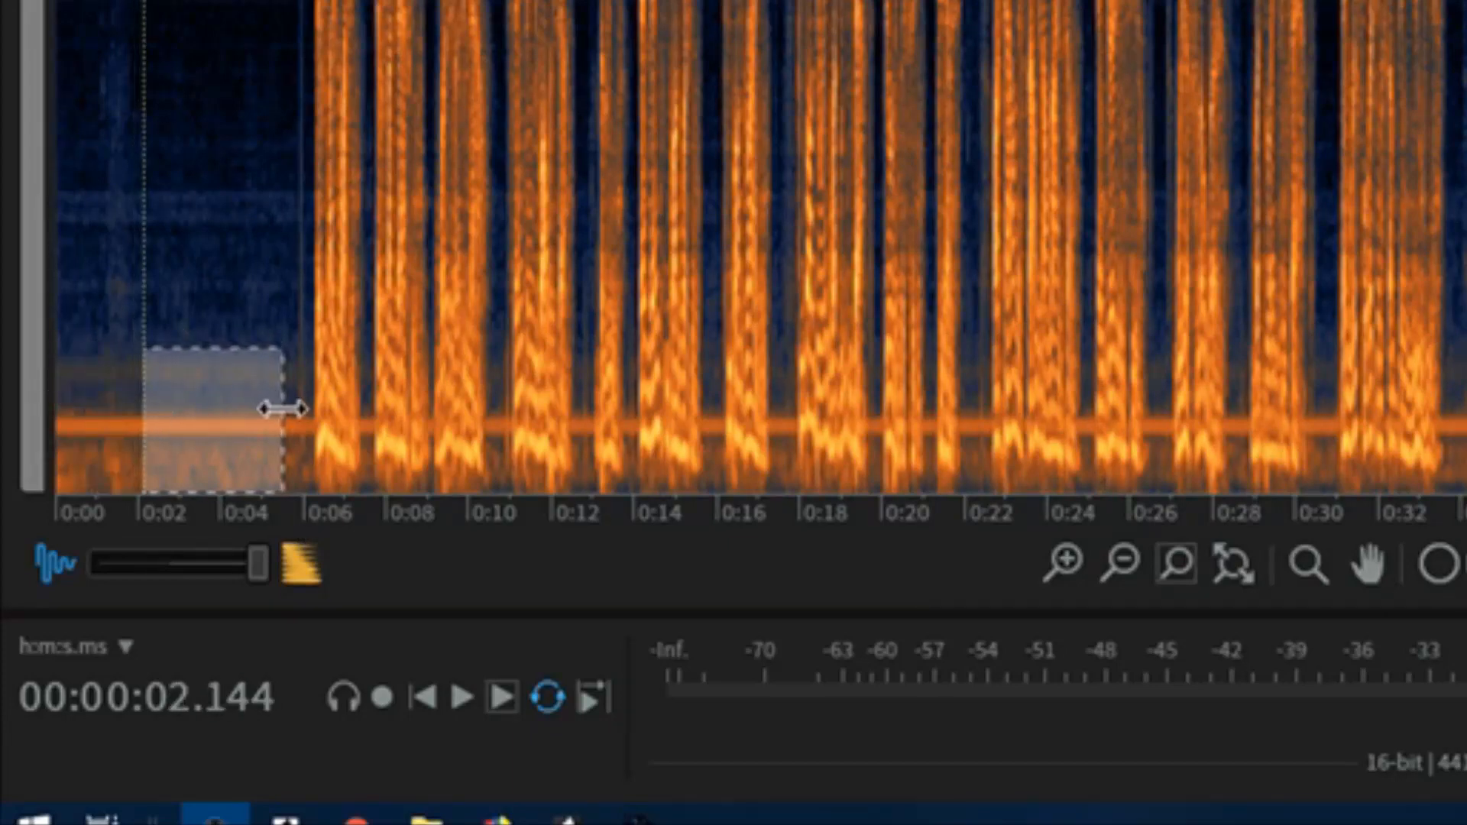
key(space)
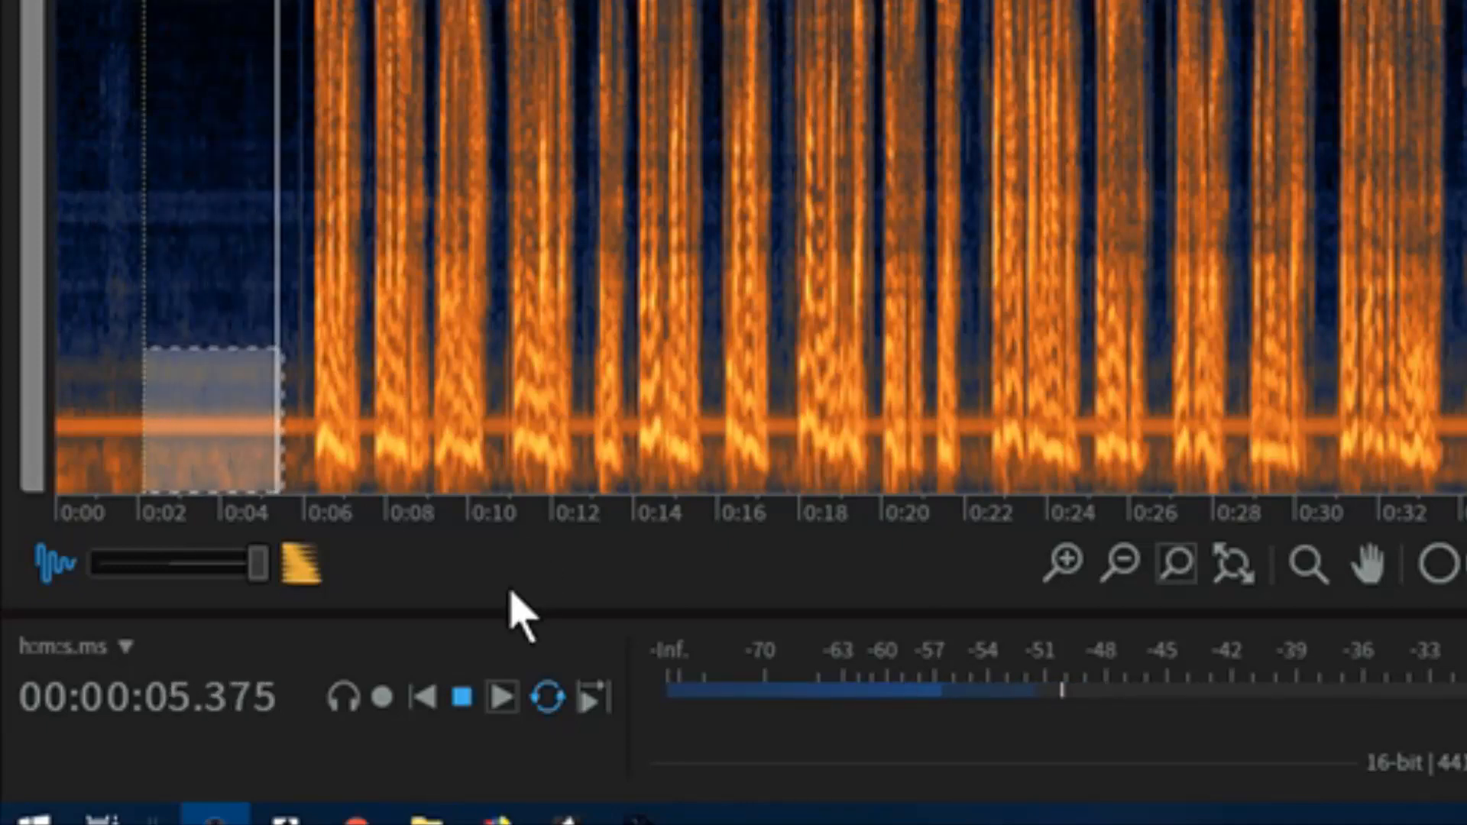
key(space)
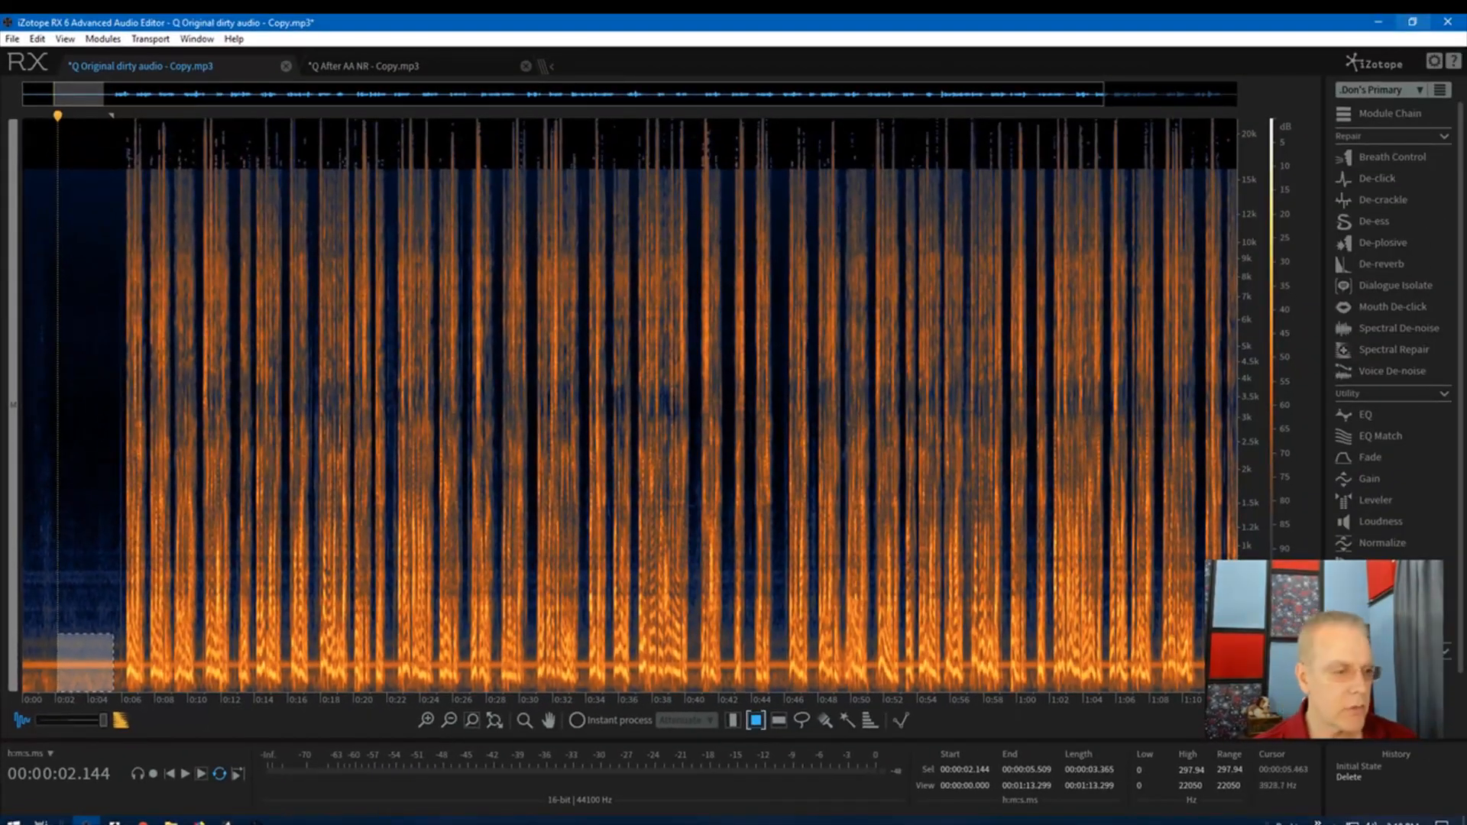
Step: Play the original recording from the first speech at about 6.4 s, and return the playhead to the silent lead-in at about 3.2 s
click(130, 399)
key(space)
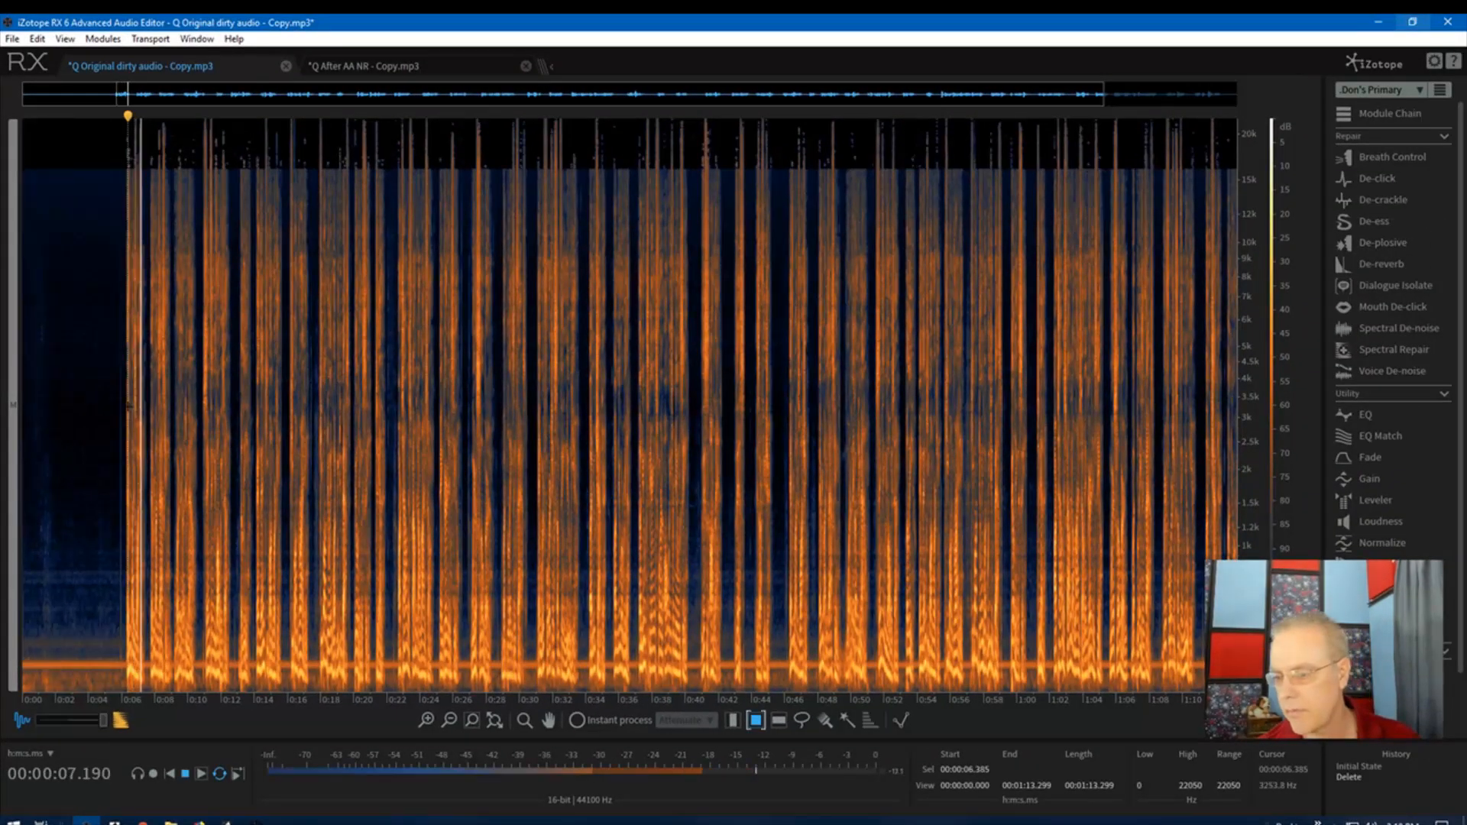
key(space)
click(74, 418)
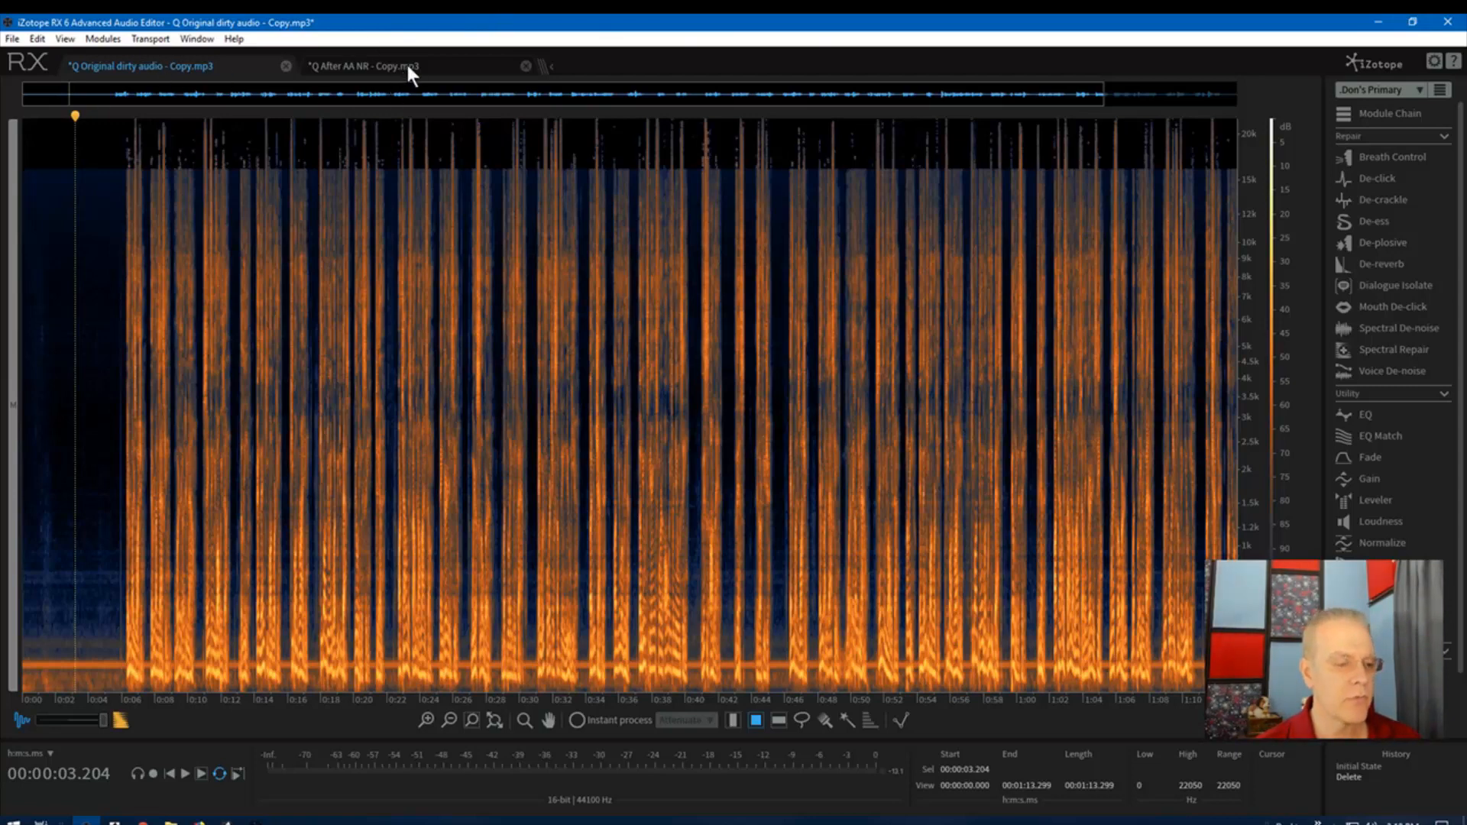
Step: Compare the low-frequency hum band in the "Q After AA NR" file with the same band in the original dirty audio
click(369, 65)
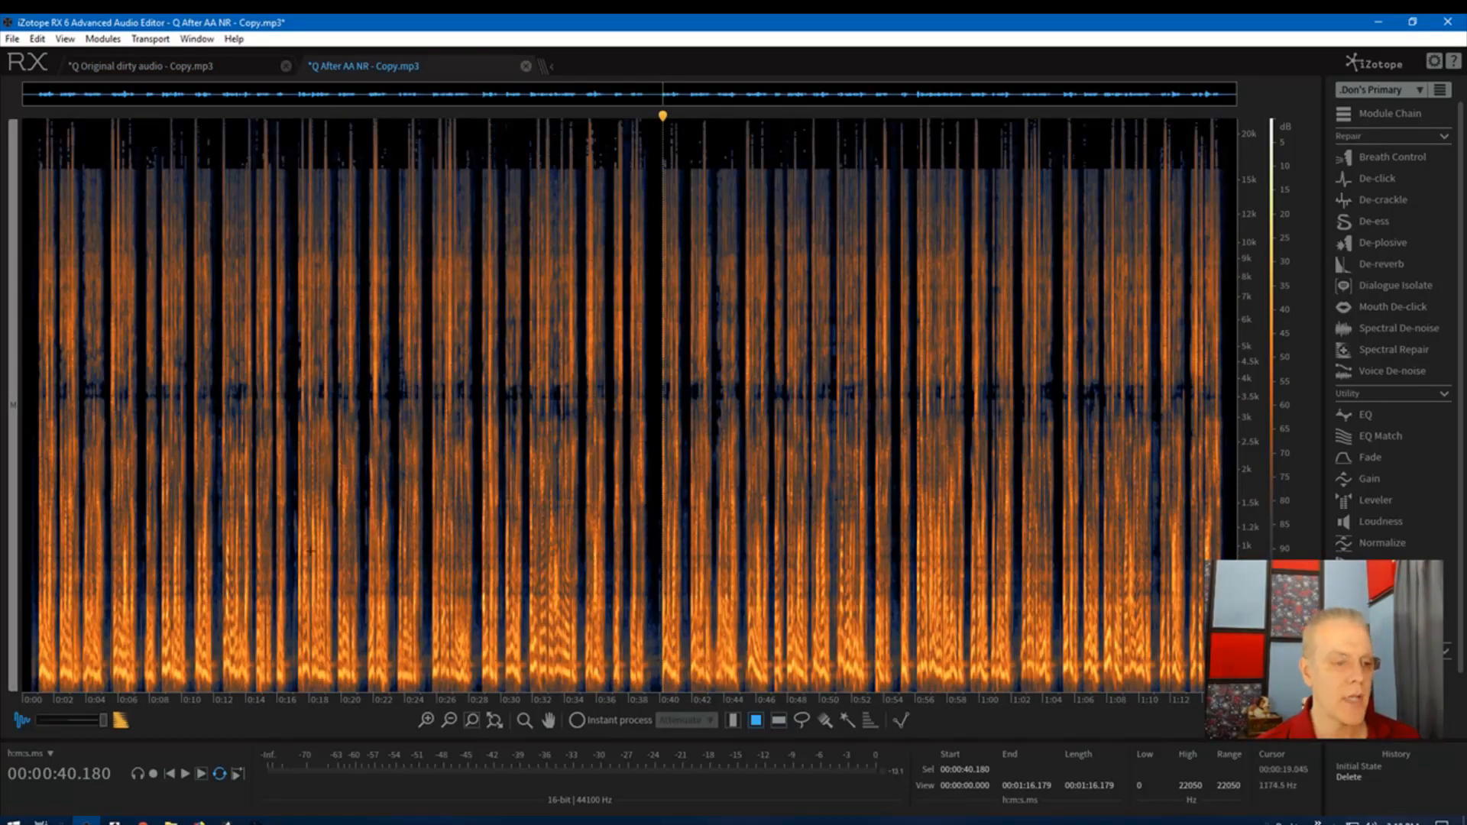
drag(91, 659, 997, 671)
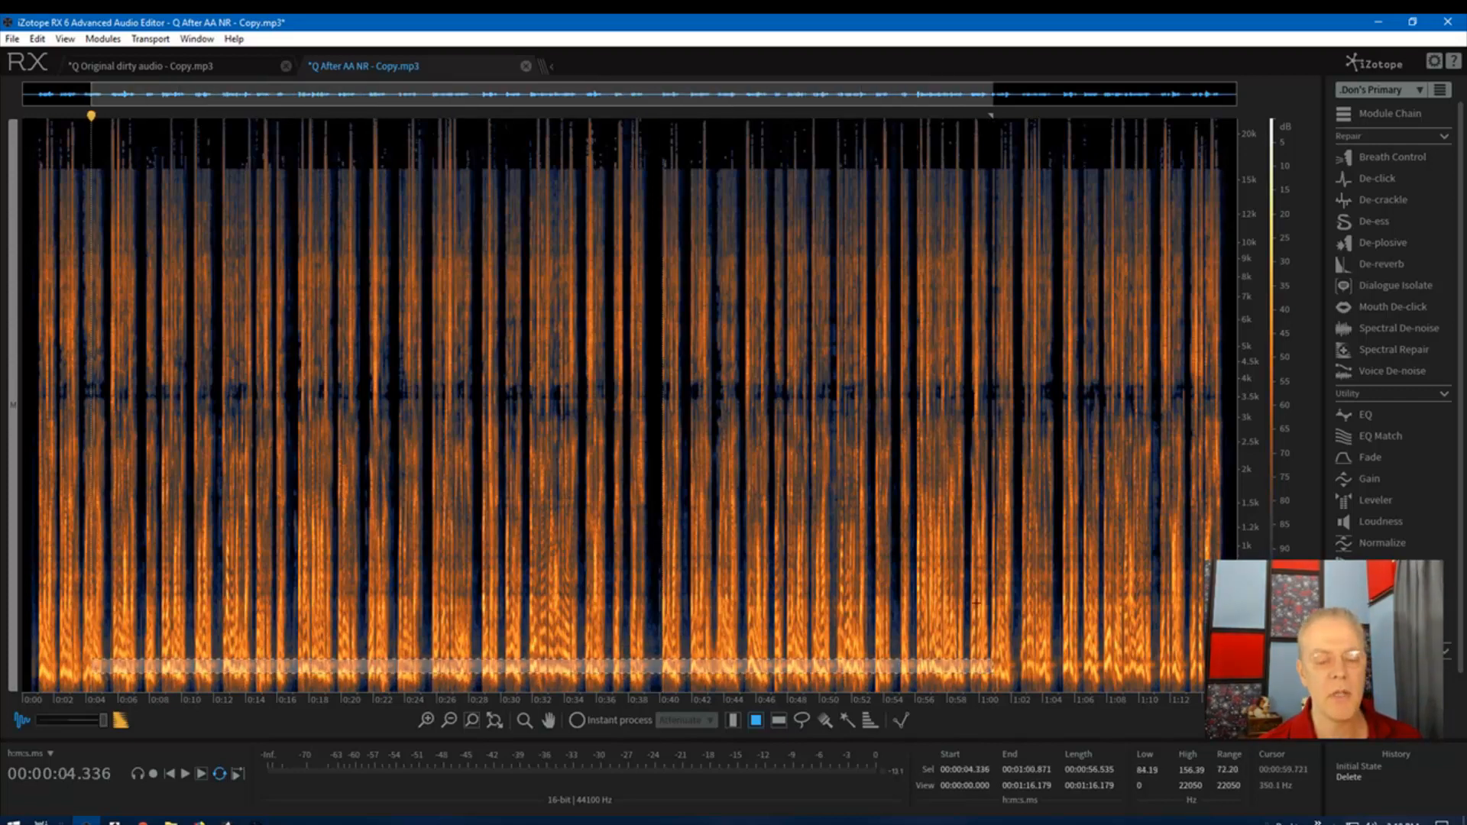
click(160, 66)
drag(106, 652, 990, 683)
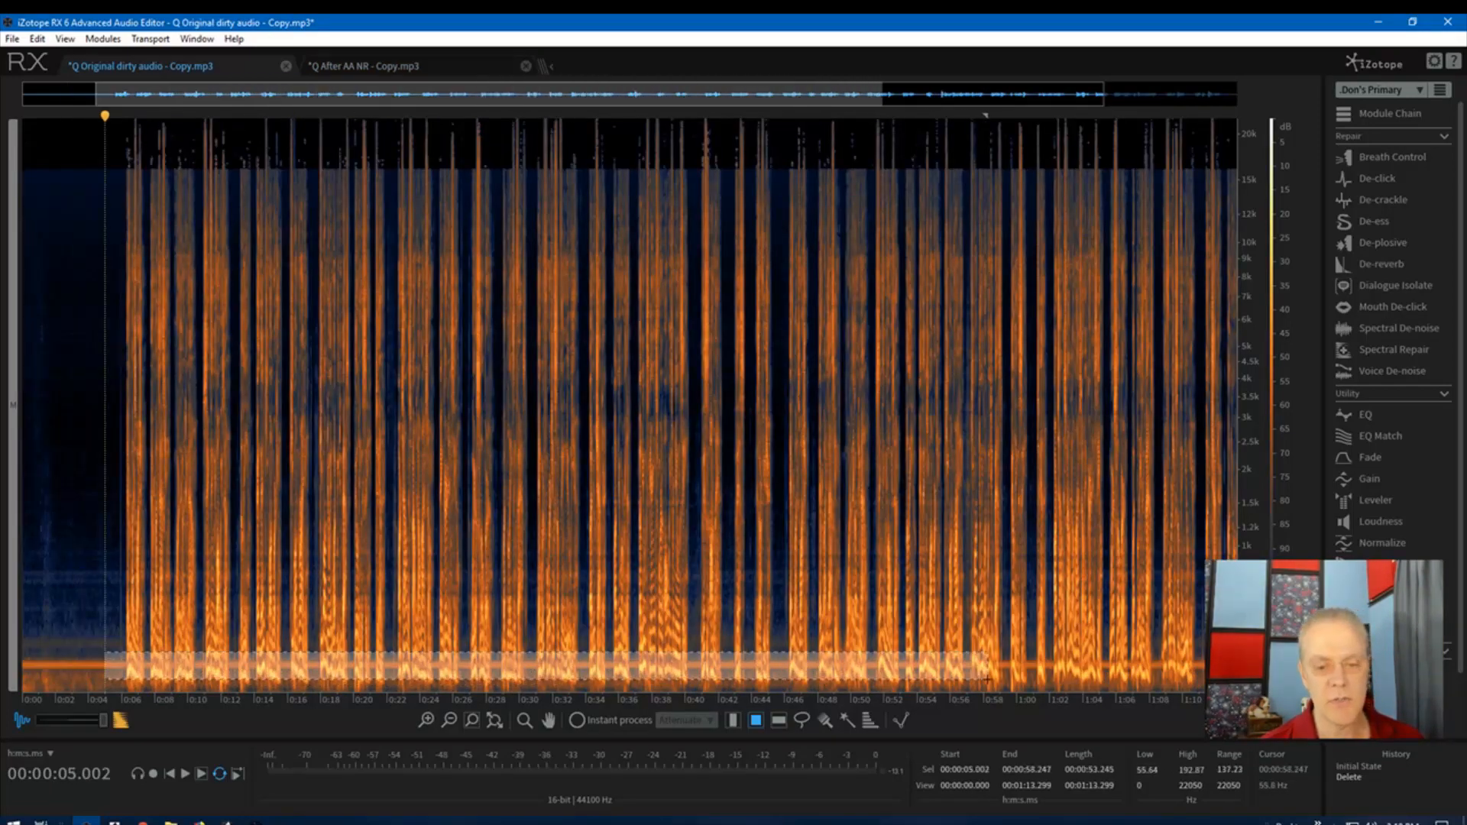
Step: Select the lead-in noise from about 2.7 to 5.6 s below about 901 Hz and play it
click(91, 574)
drag(66, 556, 115, 711)
key(space)
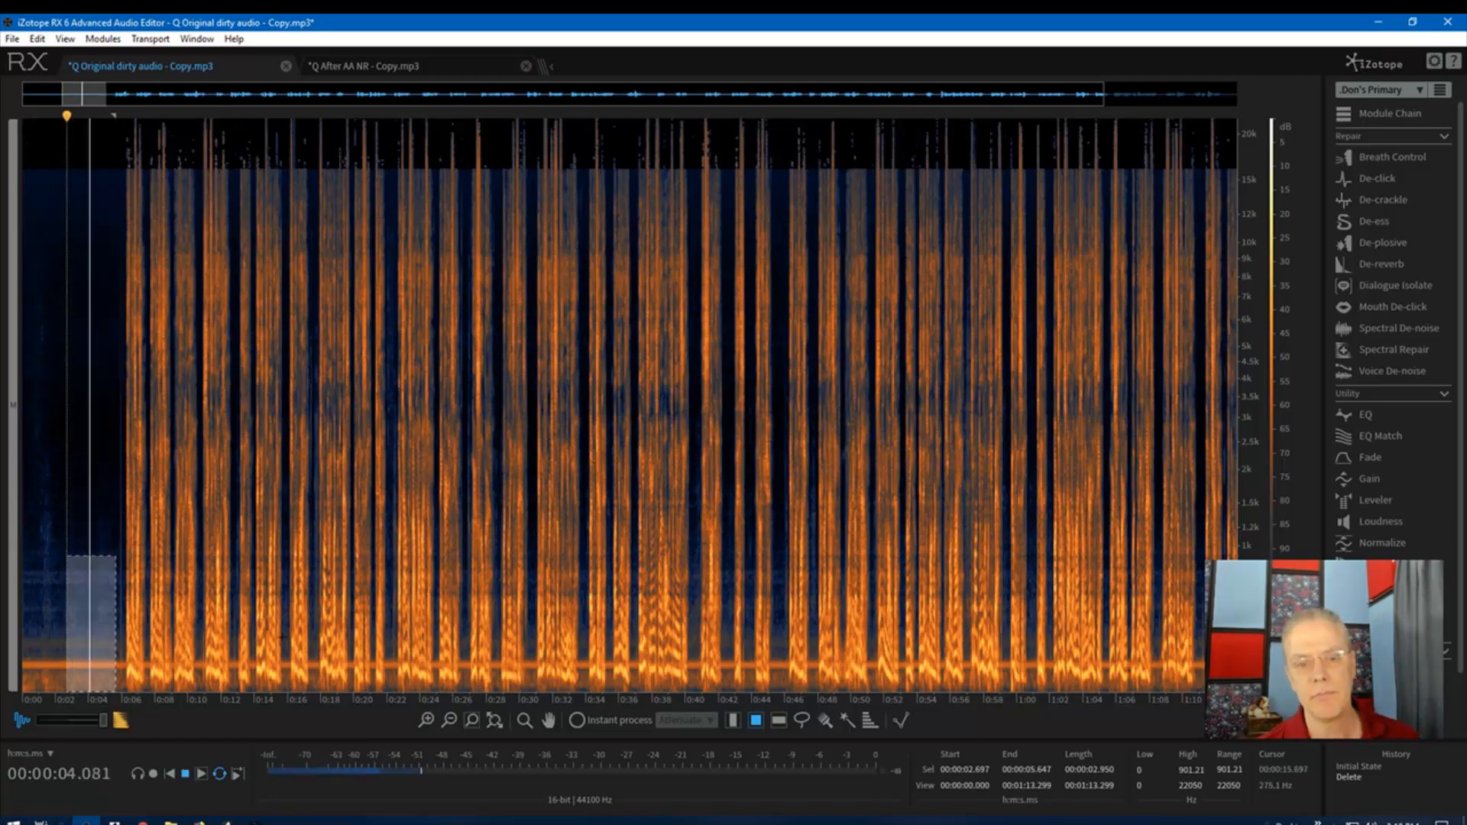
key(space)
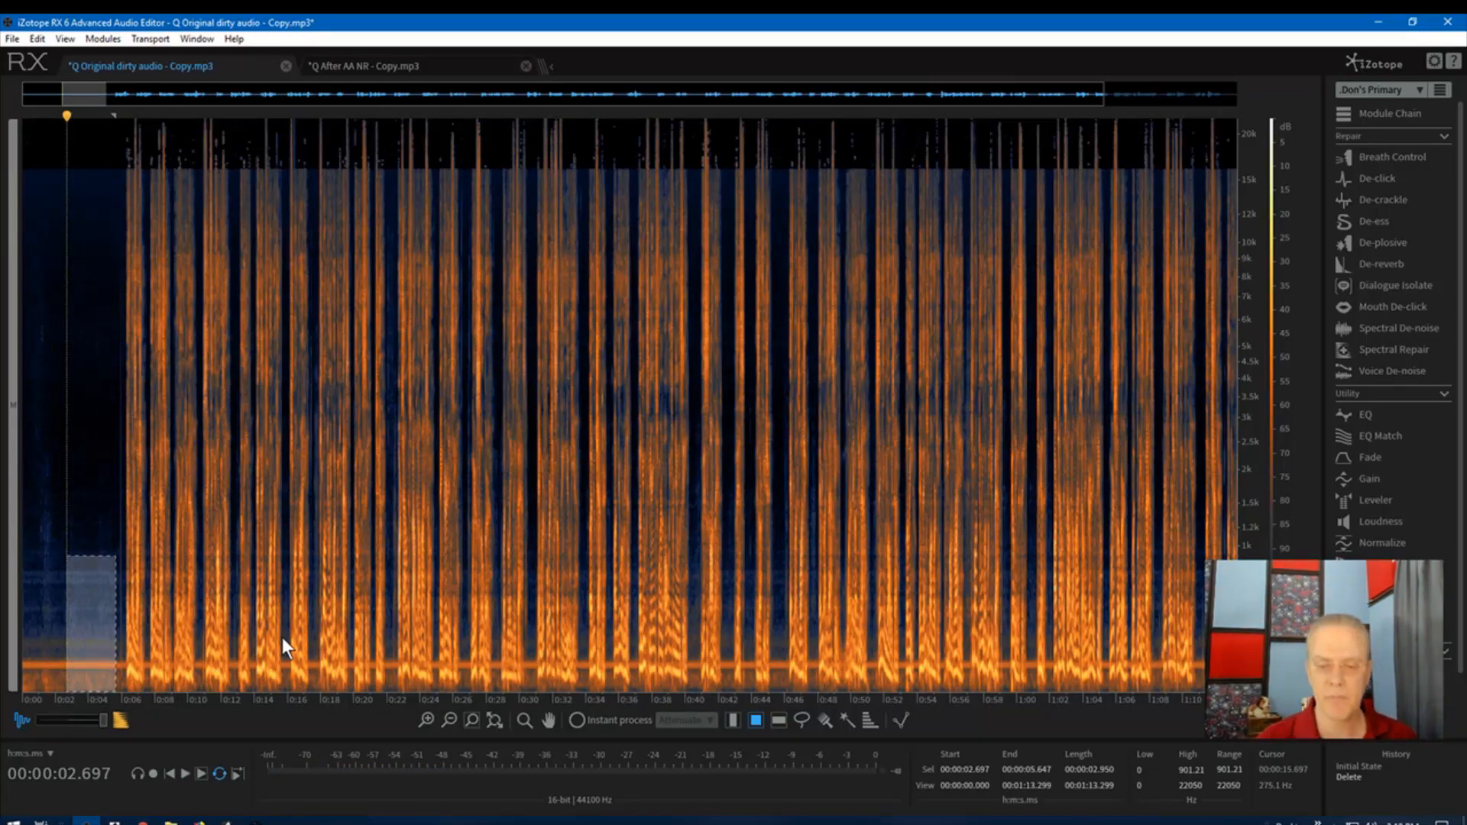
Step: Clear the selection and check the original recording's levels and loudness in the Waveform Statistics
click(138, 344)
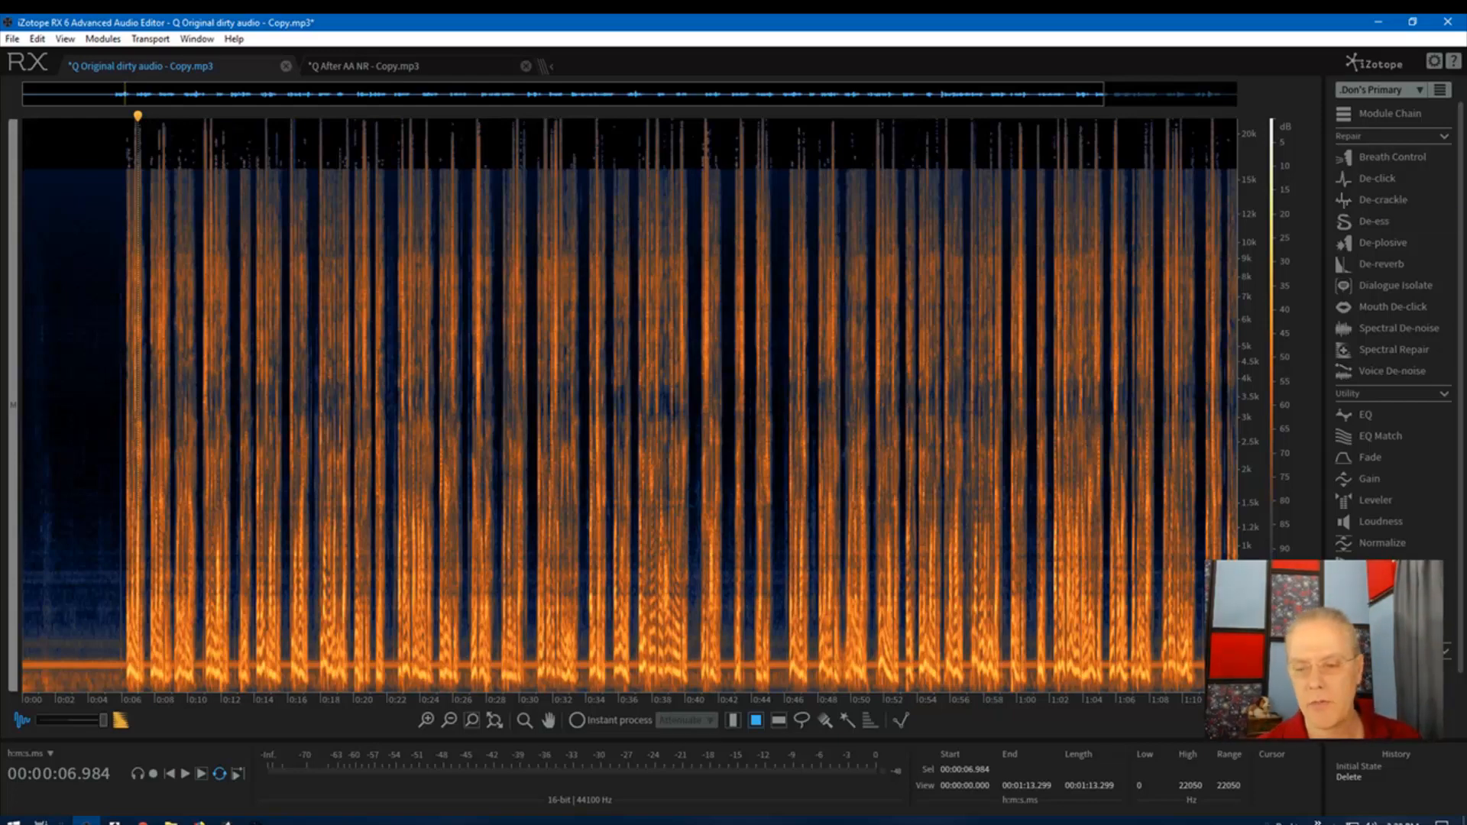
scroll(1391, 194, down, 1)
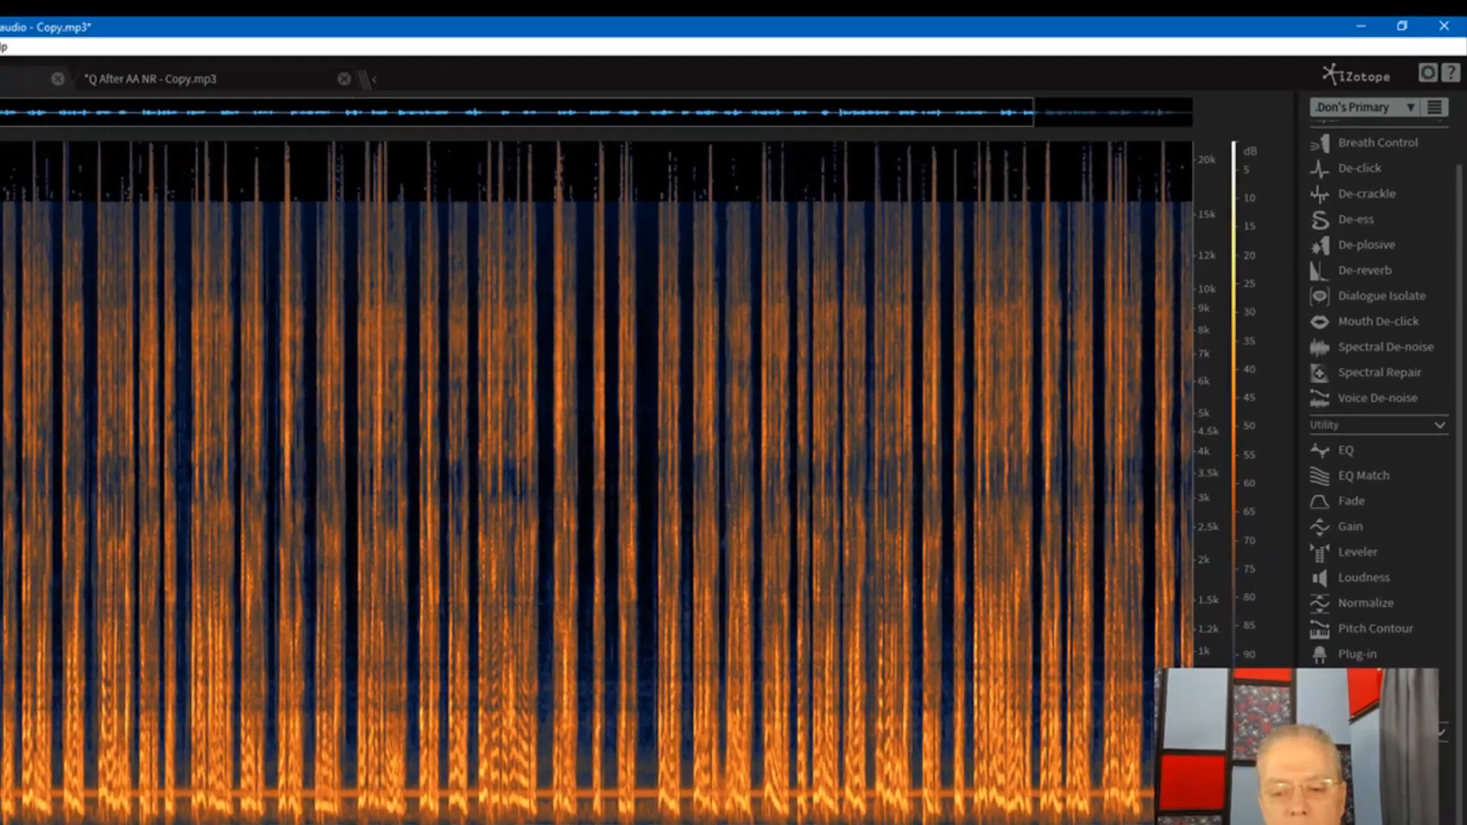
key(alt+d)
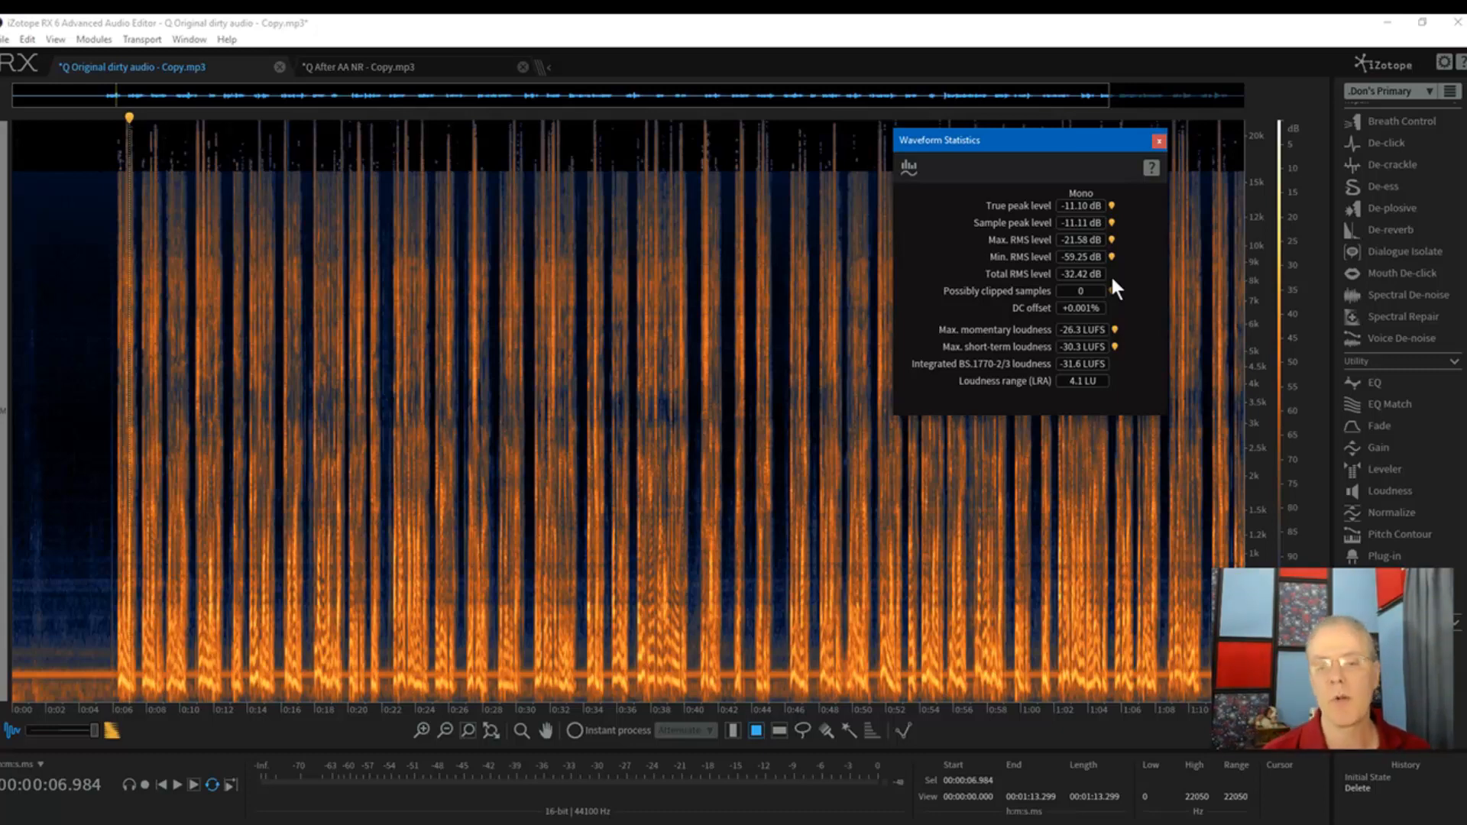
click(1159, 142)
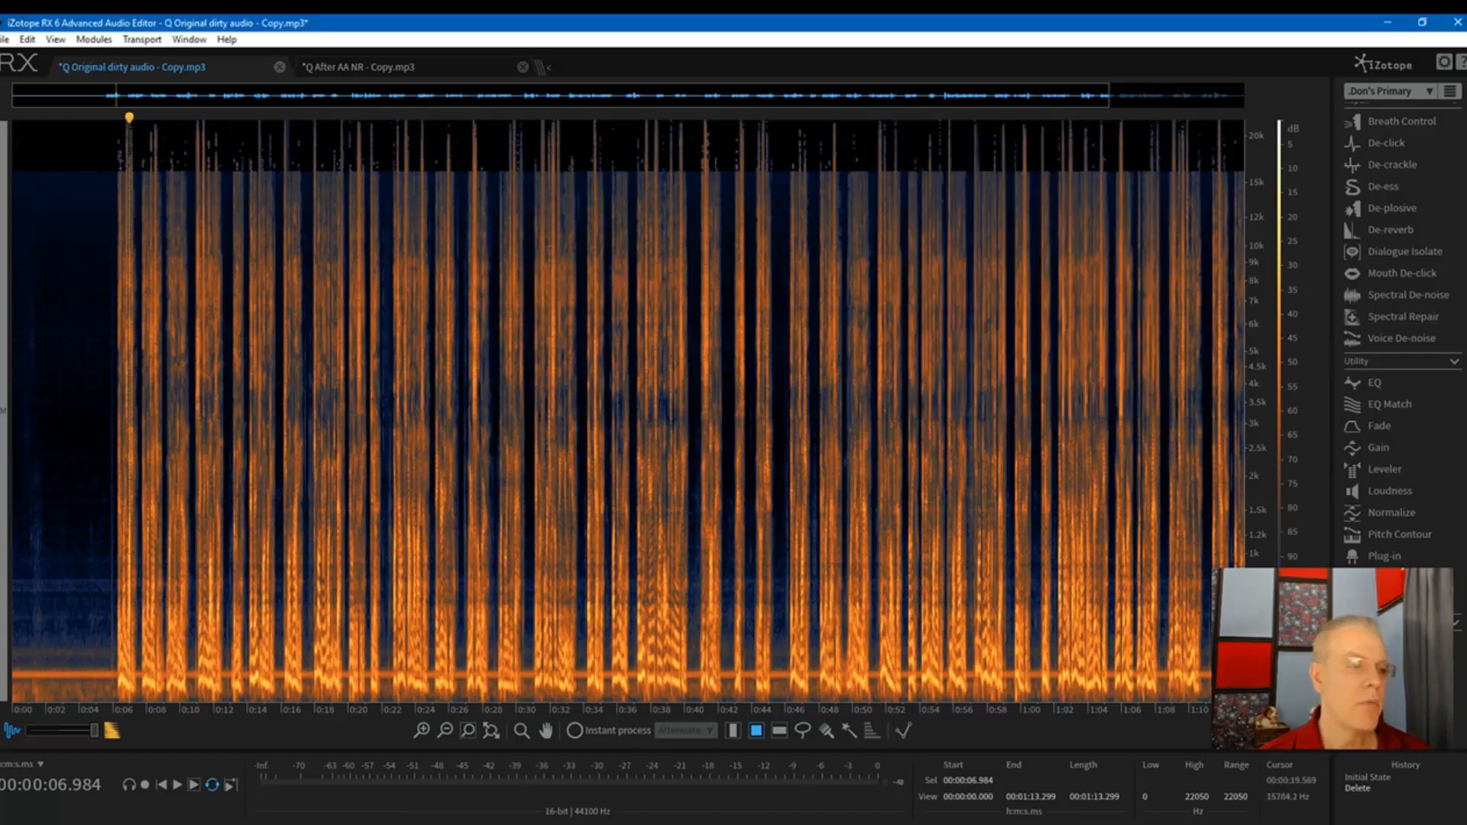
Step: Copy the entire original recording into a new file from the clipboard and place that file ahead of the other two
click(82, 200)
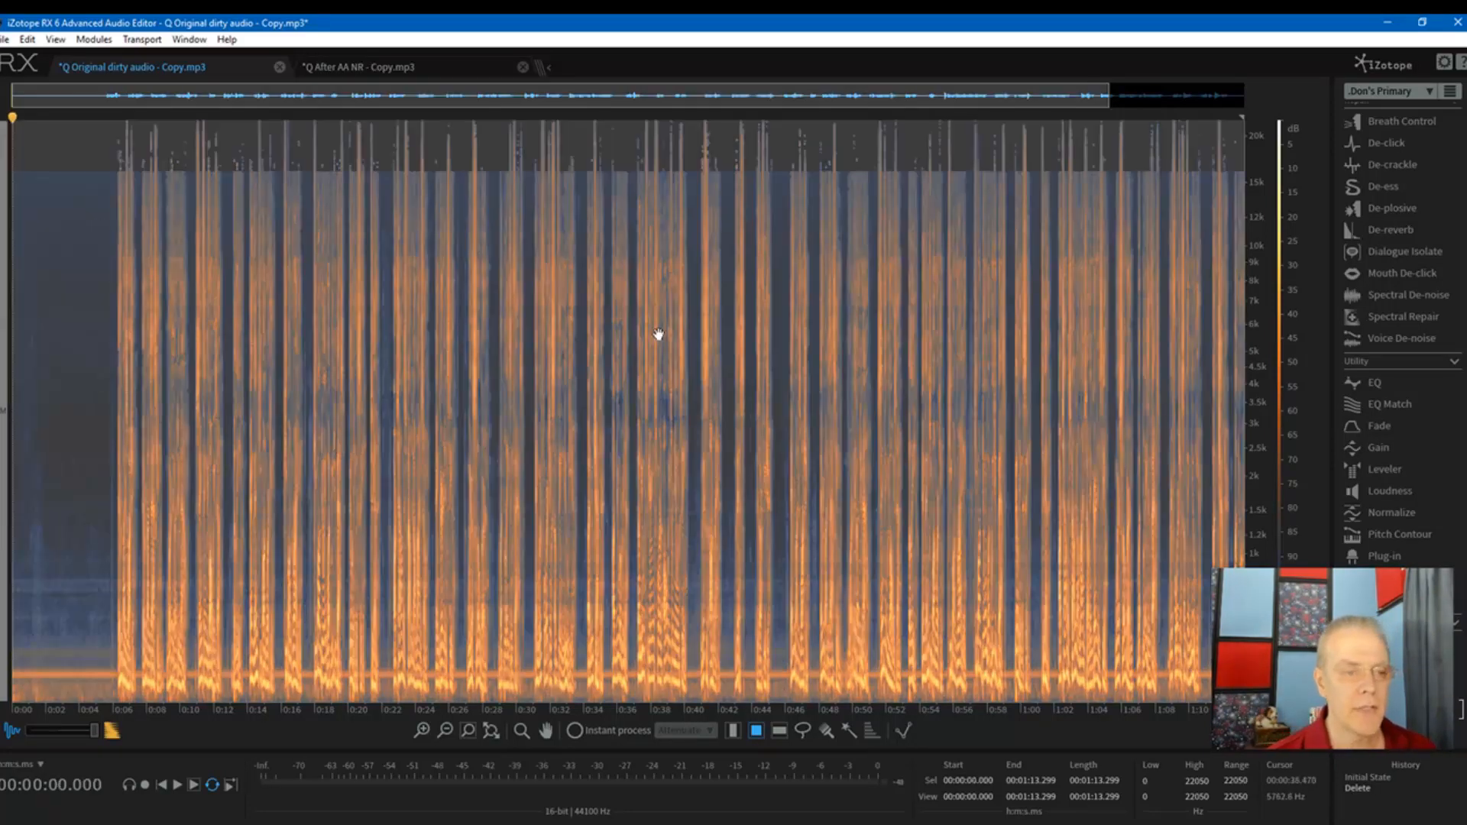
click(30, 44)
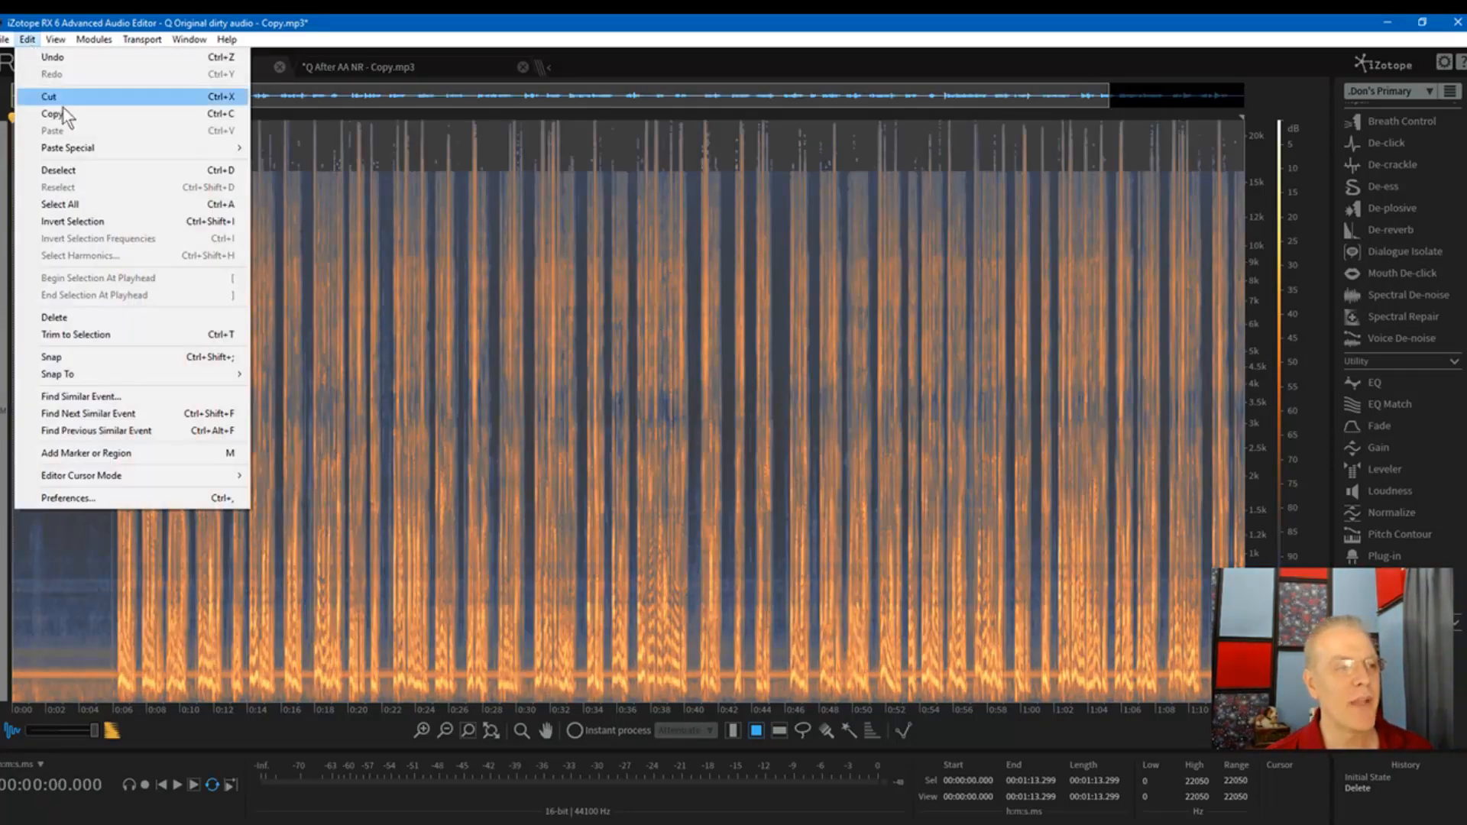
click(66, 112)
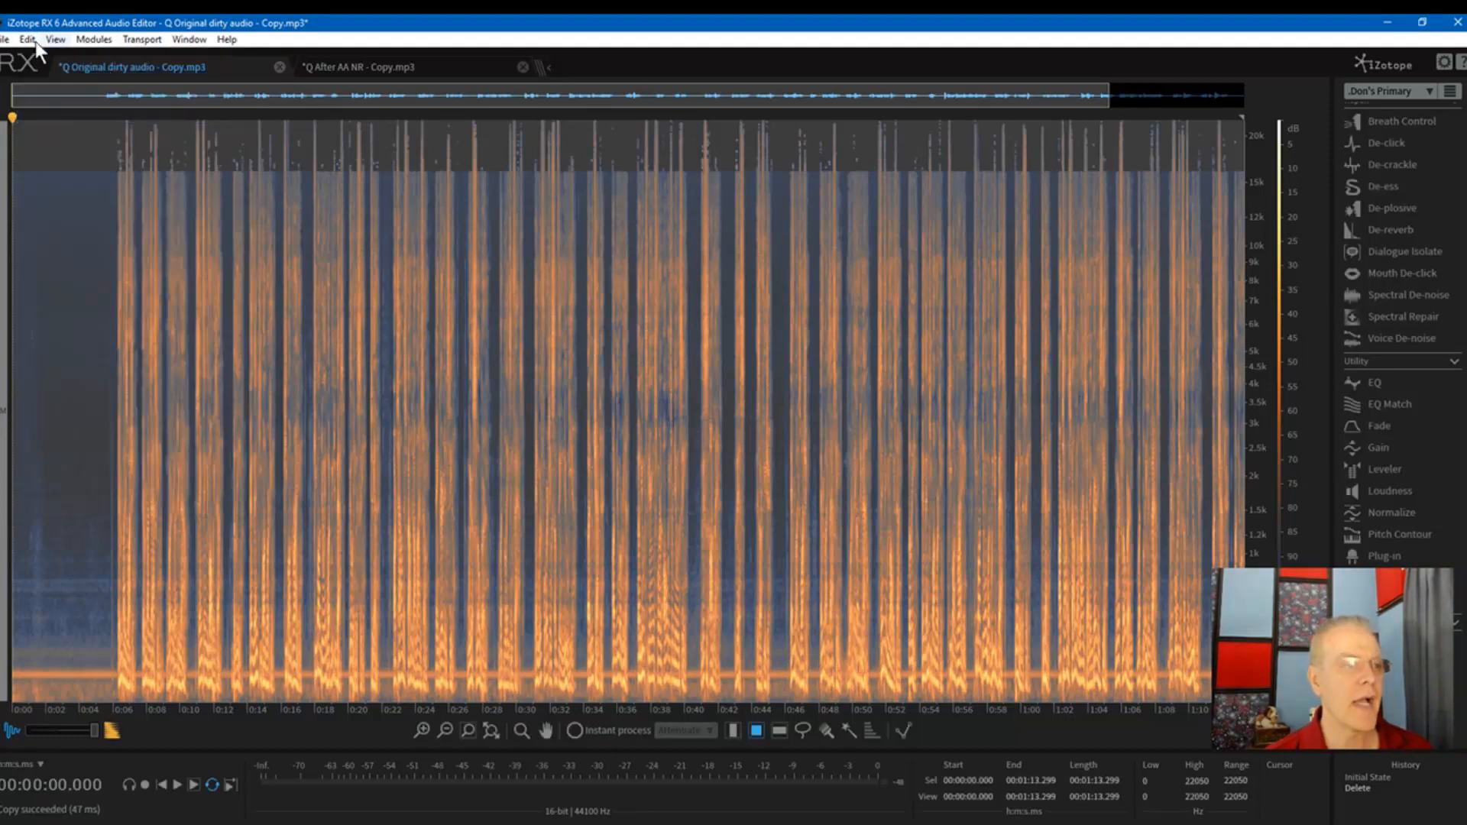
click(4, 42)
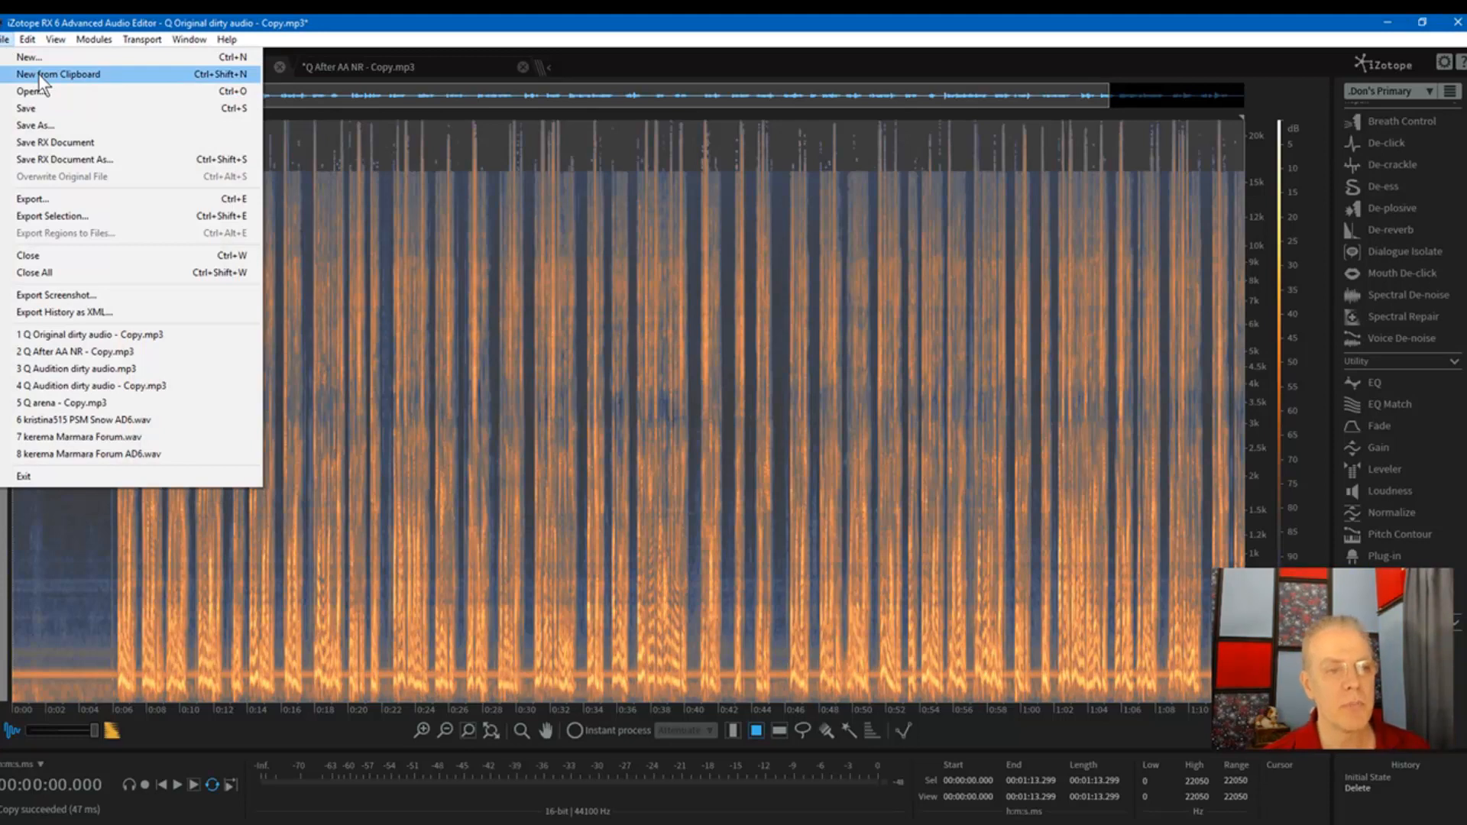
click(39, 73)
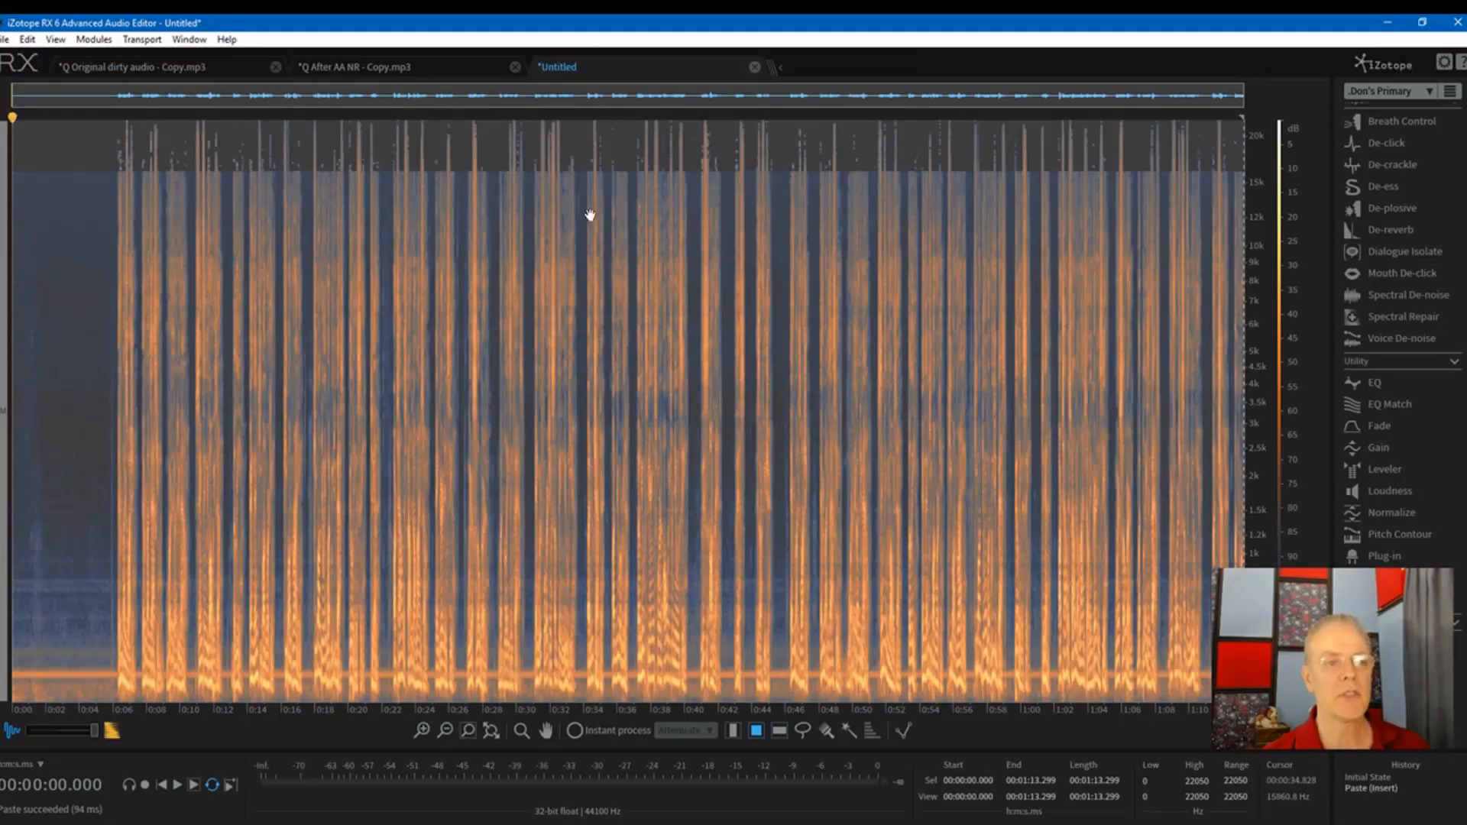
click(573, 314)
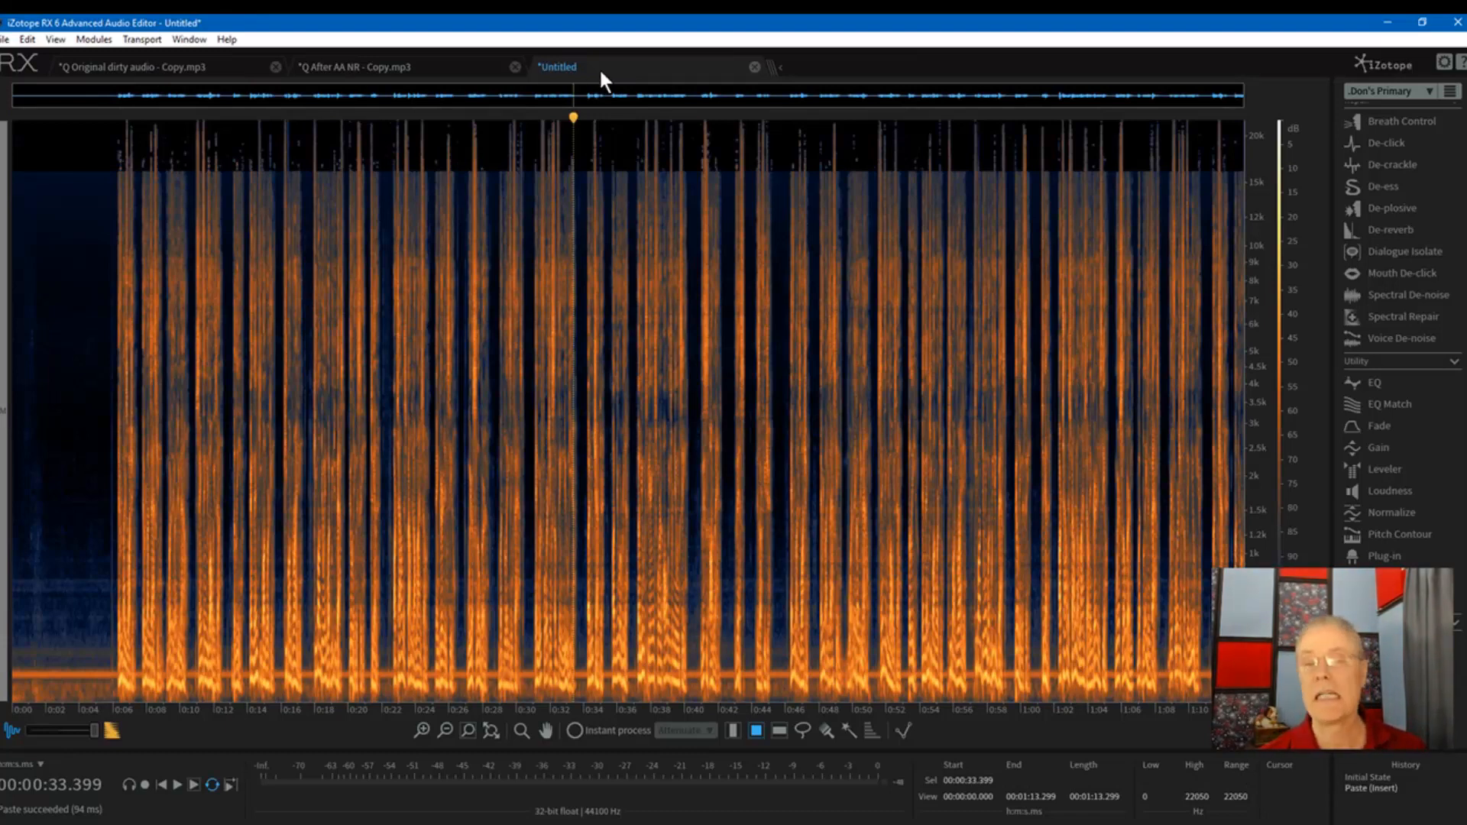
drag(609, 62, 122, 84)
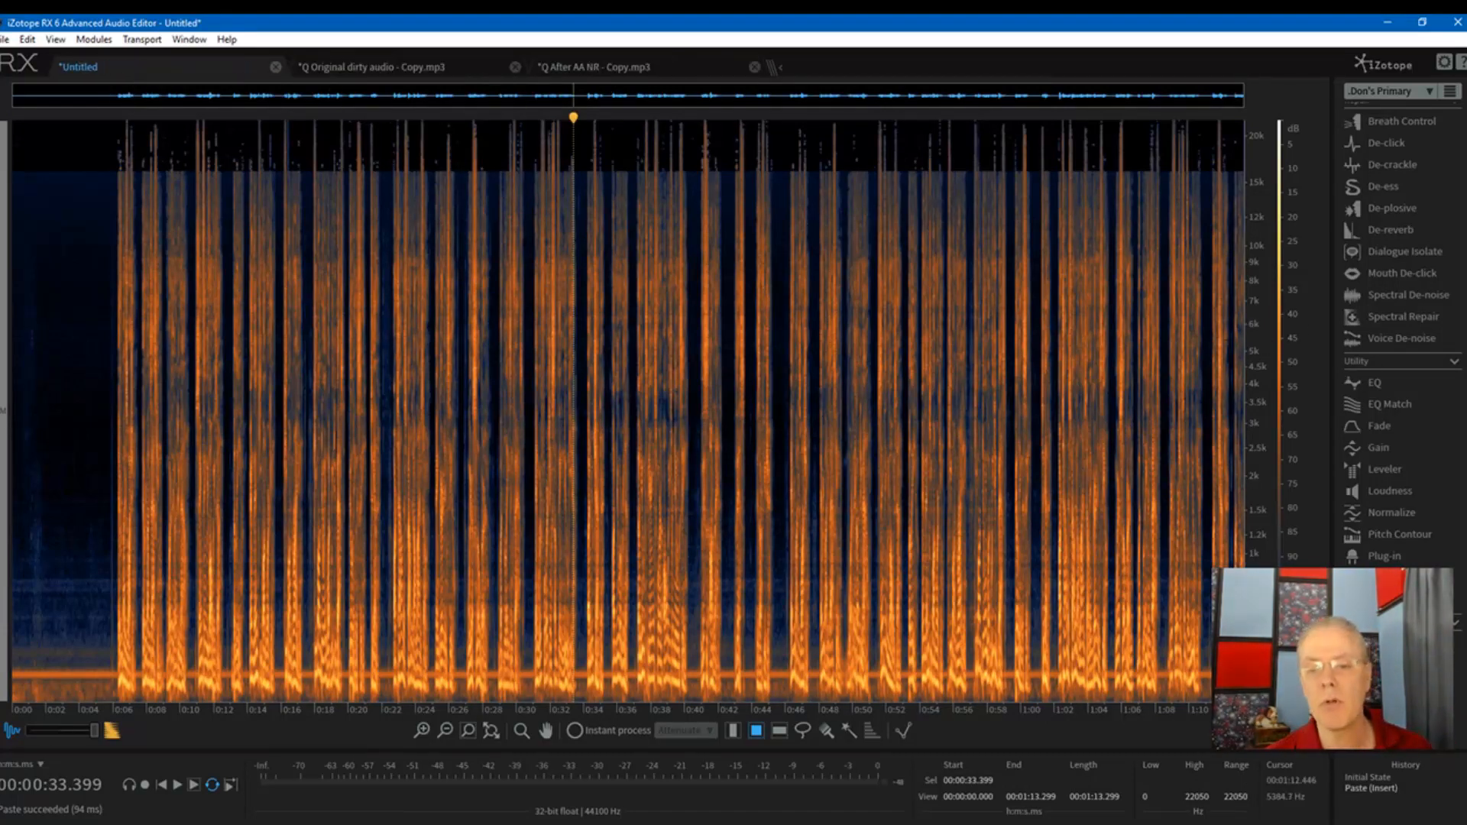
Step: Paste a second copy of the recording at the end of the new file and place the playhead at about 5.5 s
click(1239, 374)
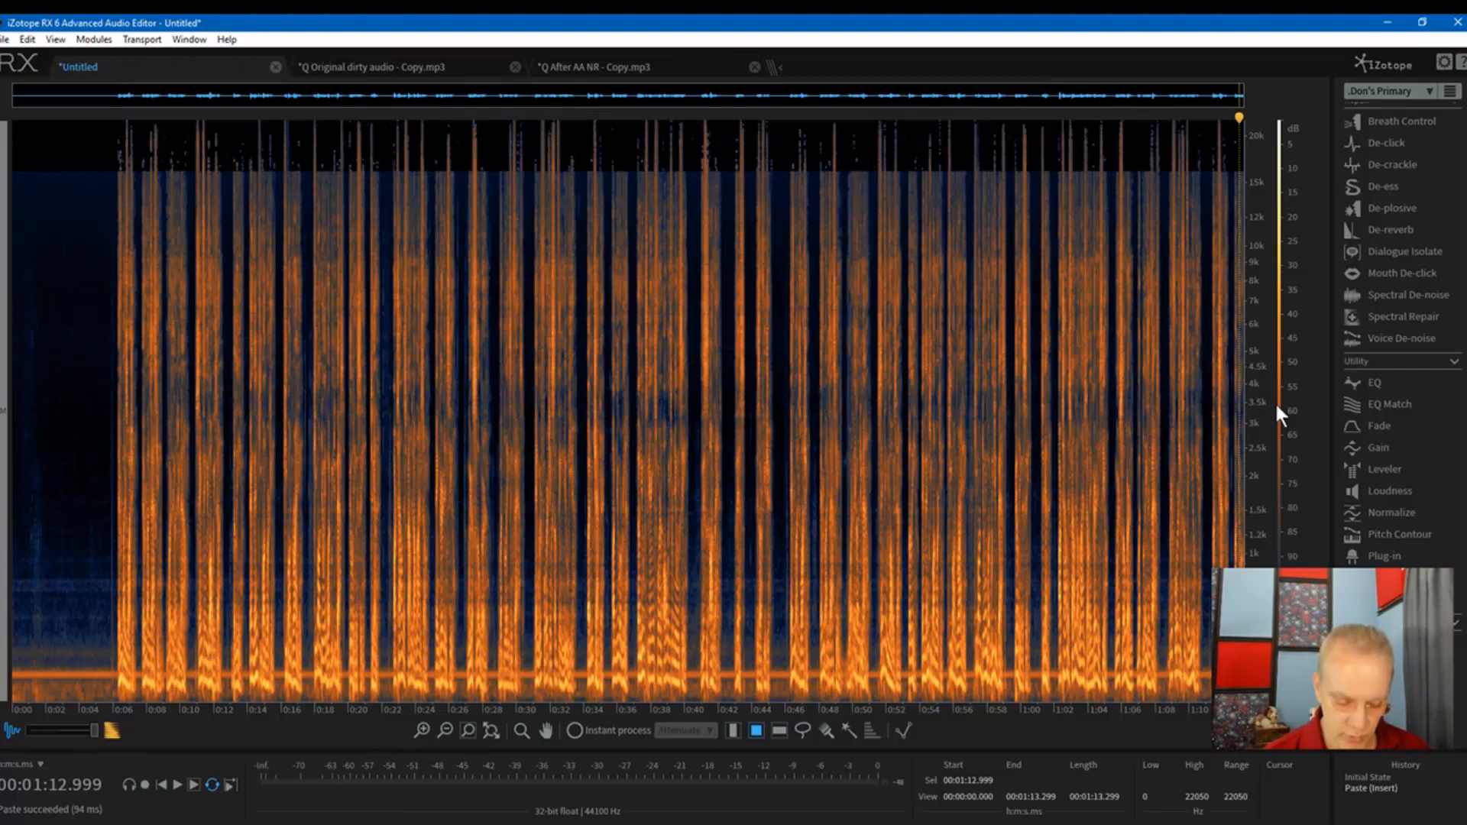
key(Right)
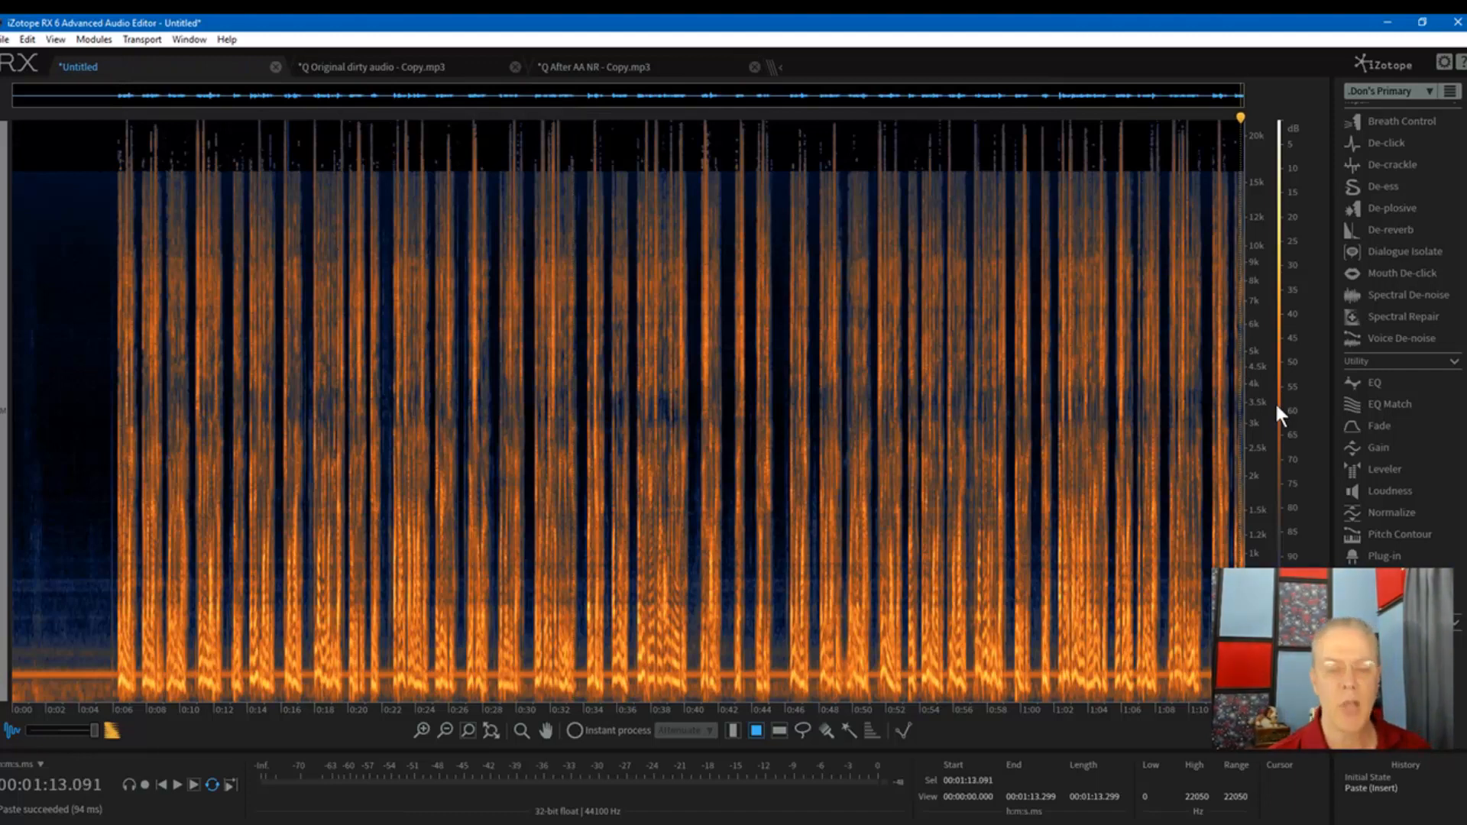
key(End)
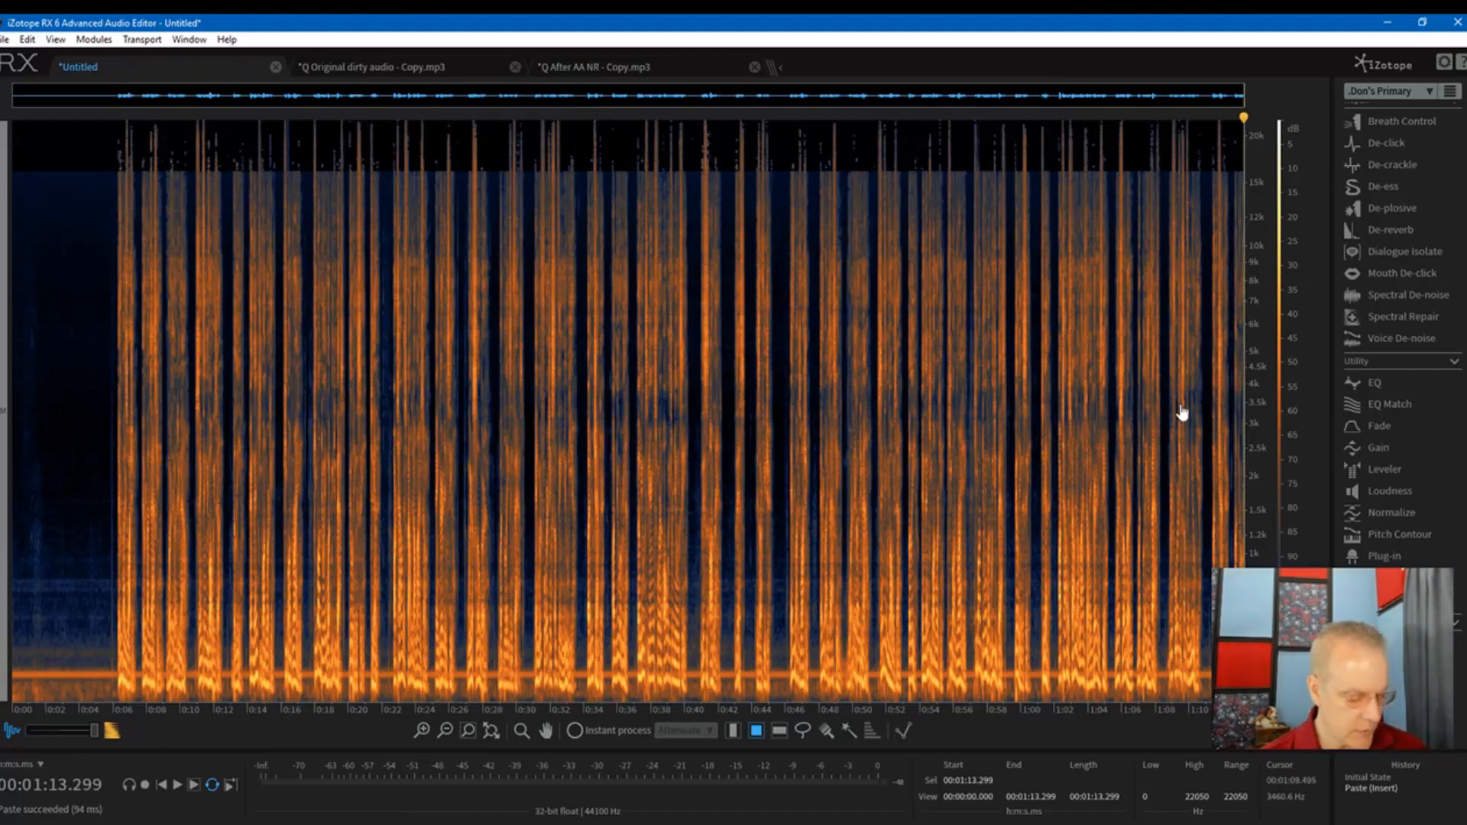
key(ctrl+v)
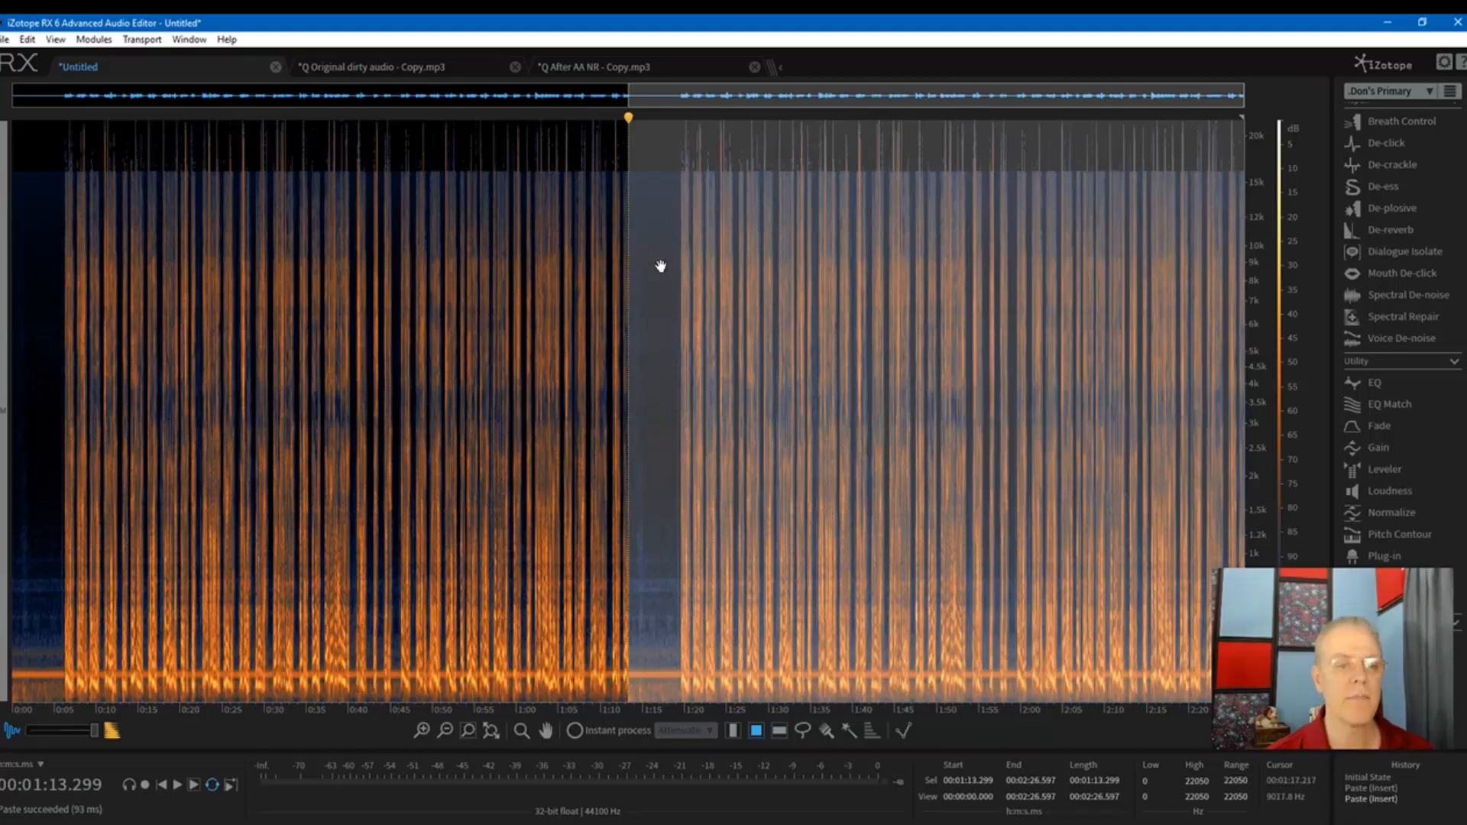
click(672, 361)
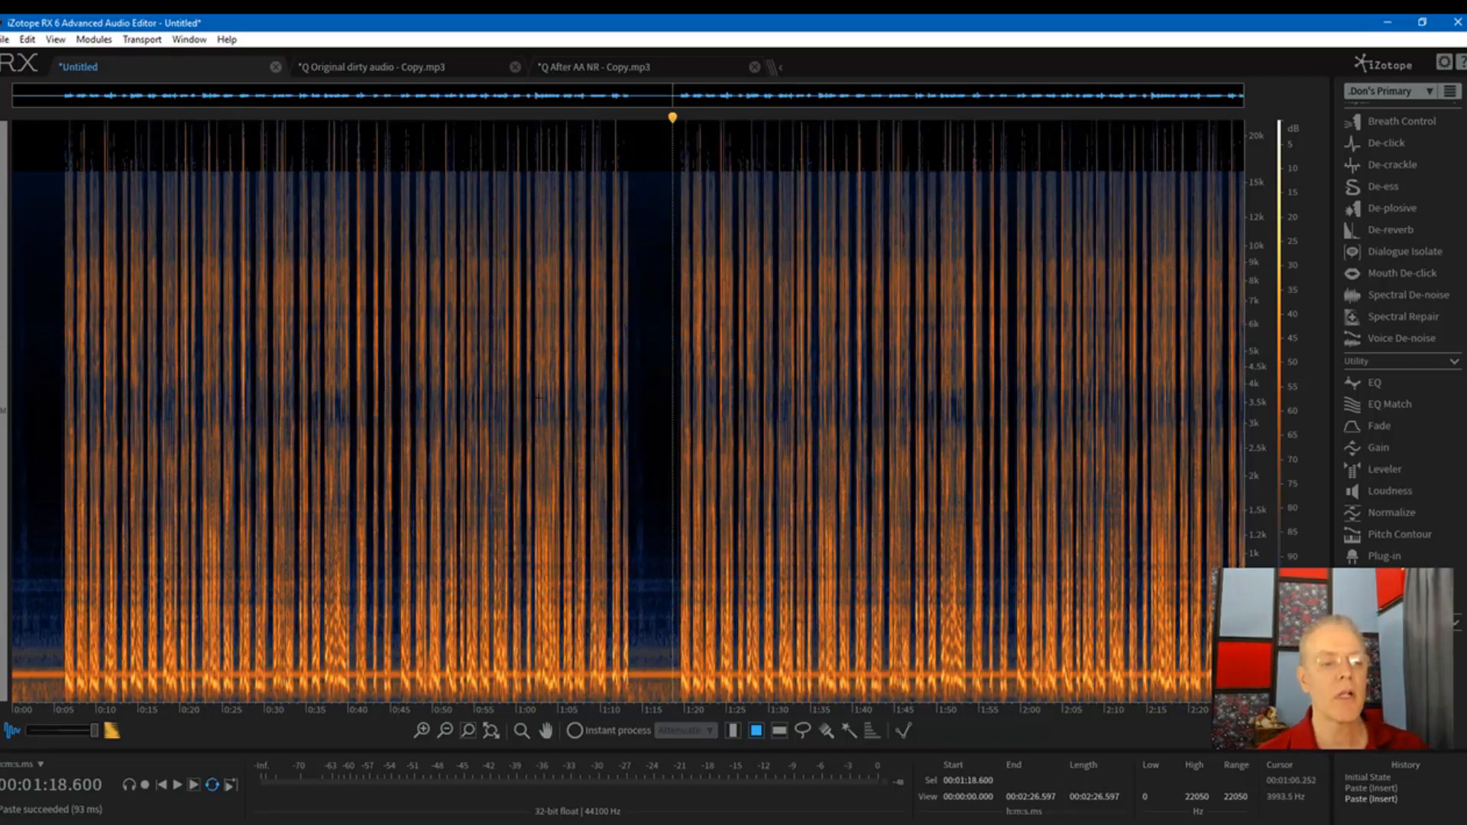
click(640, 424)
click(58, 314)
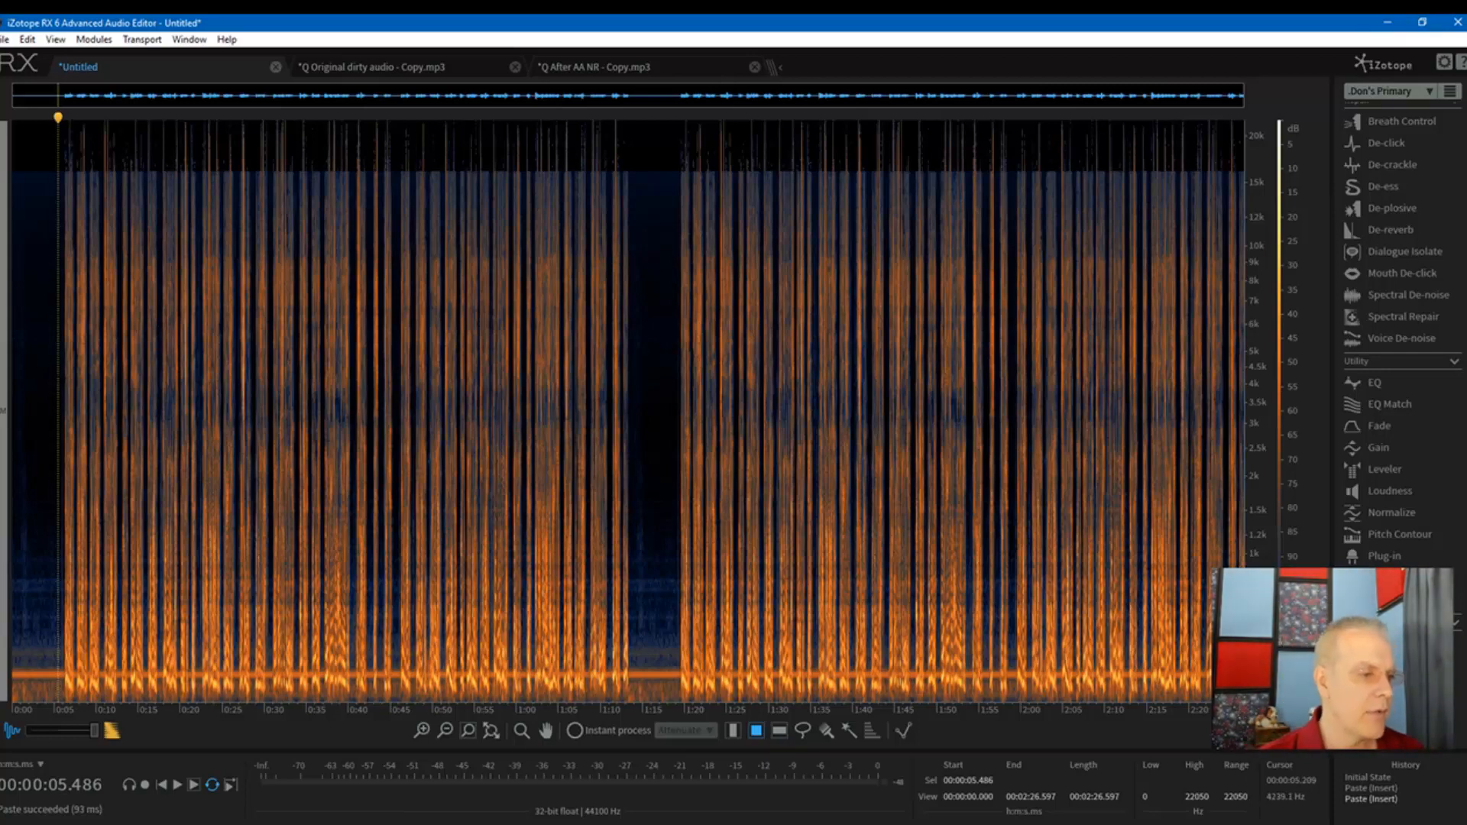
Step: Apply 10 dB of gain to the entire two-copy file and clear the selection
click(55, 376)
scroll(55, 375, up, 5)
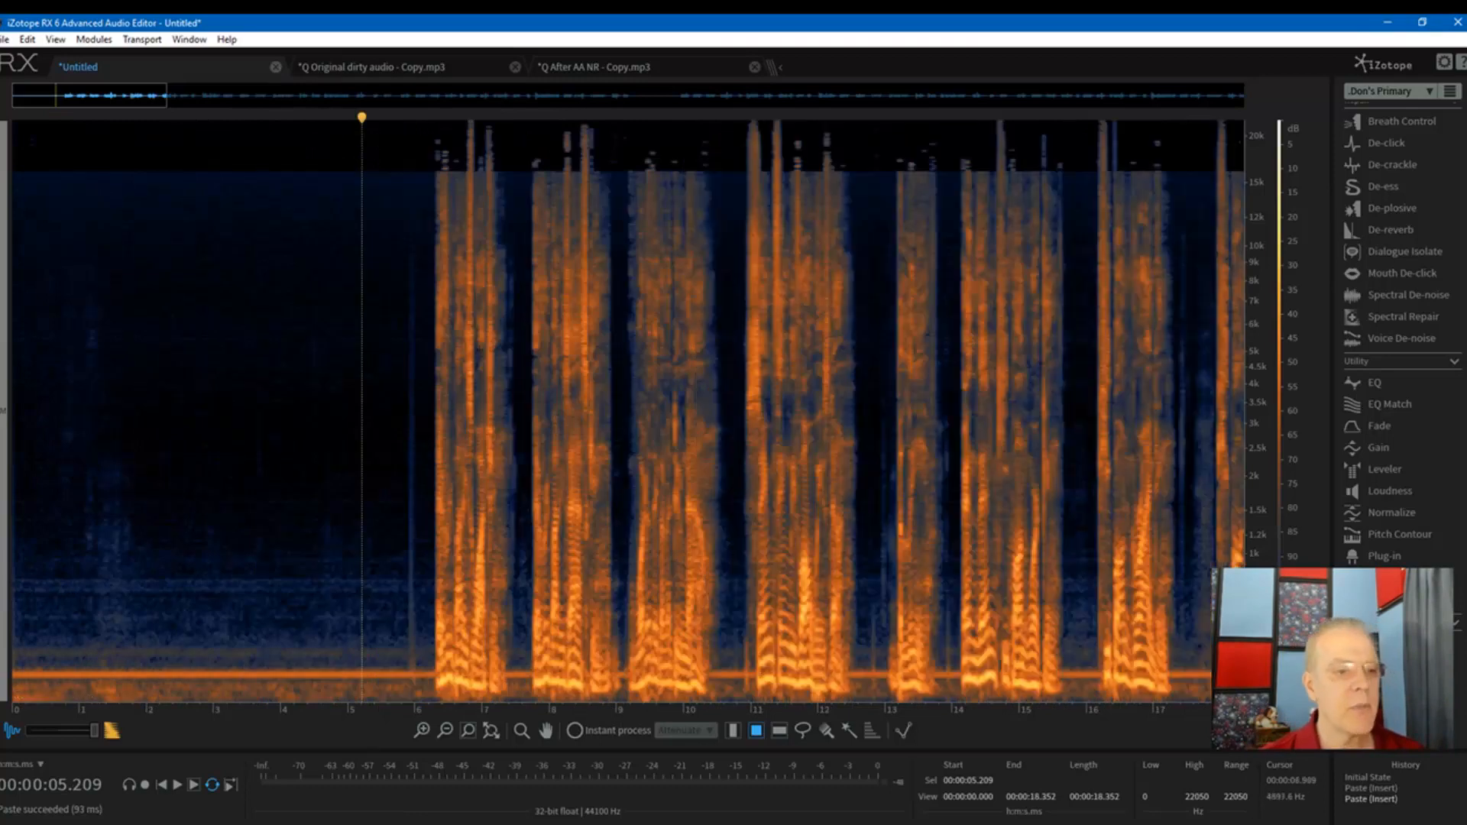
scroll(545, 355, down, 5)
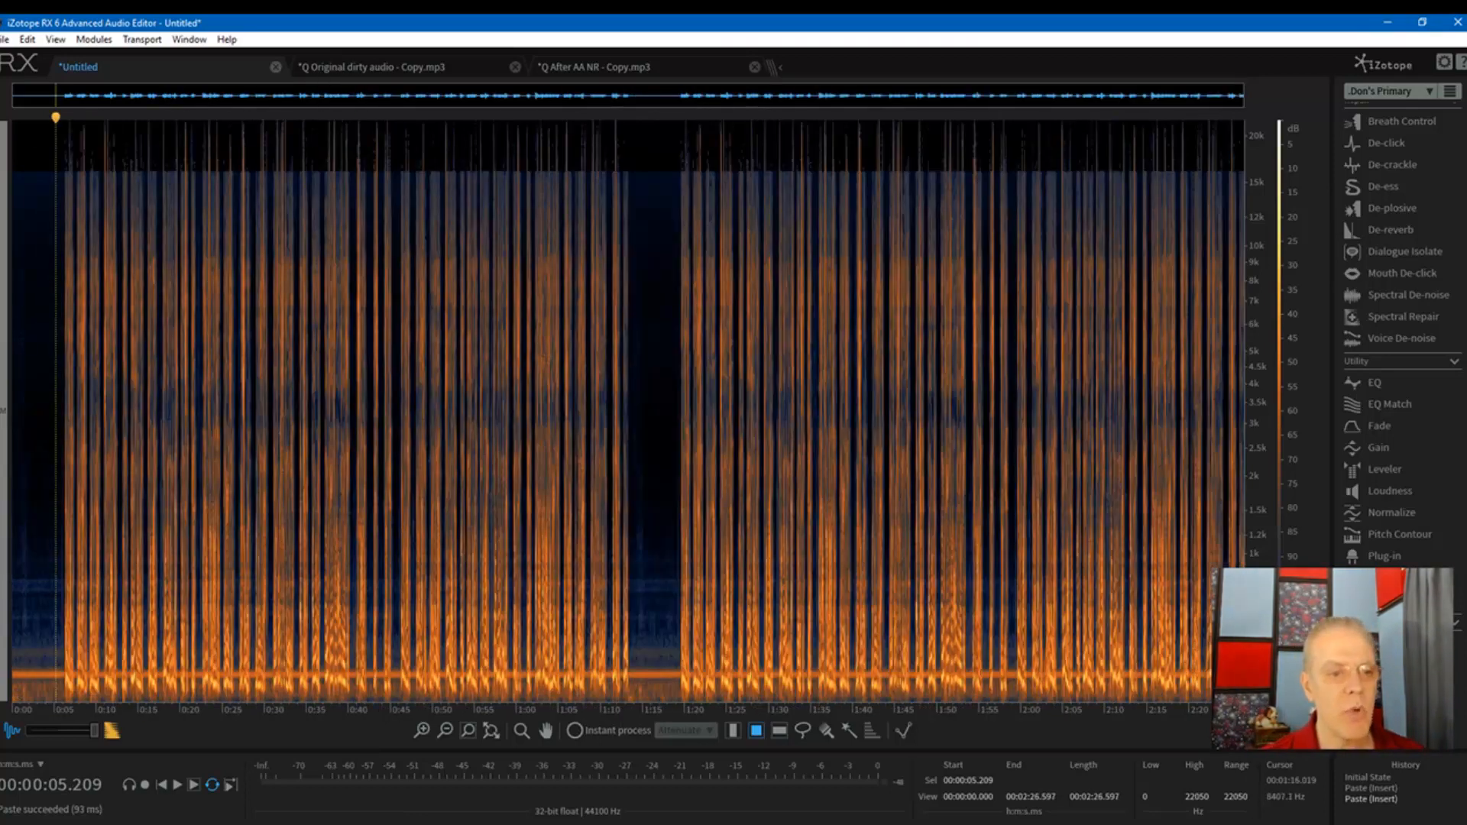
click(654, 497)
scroll(1291, 407, down, 1)
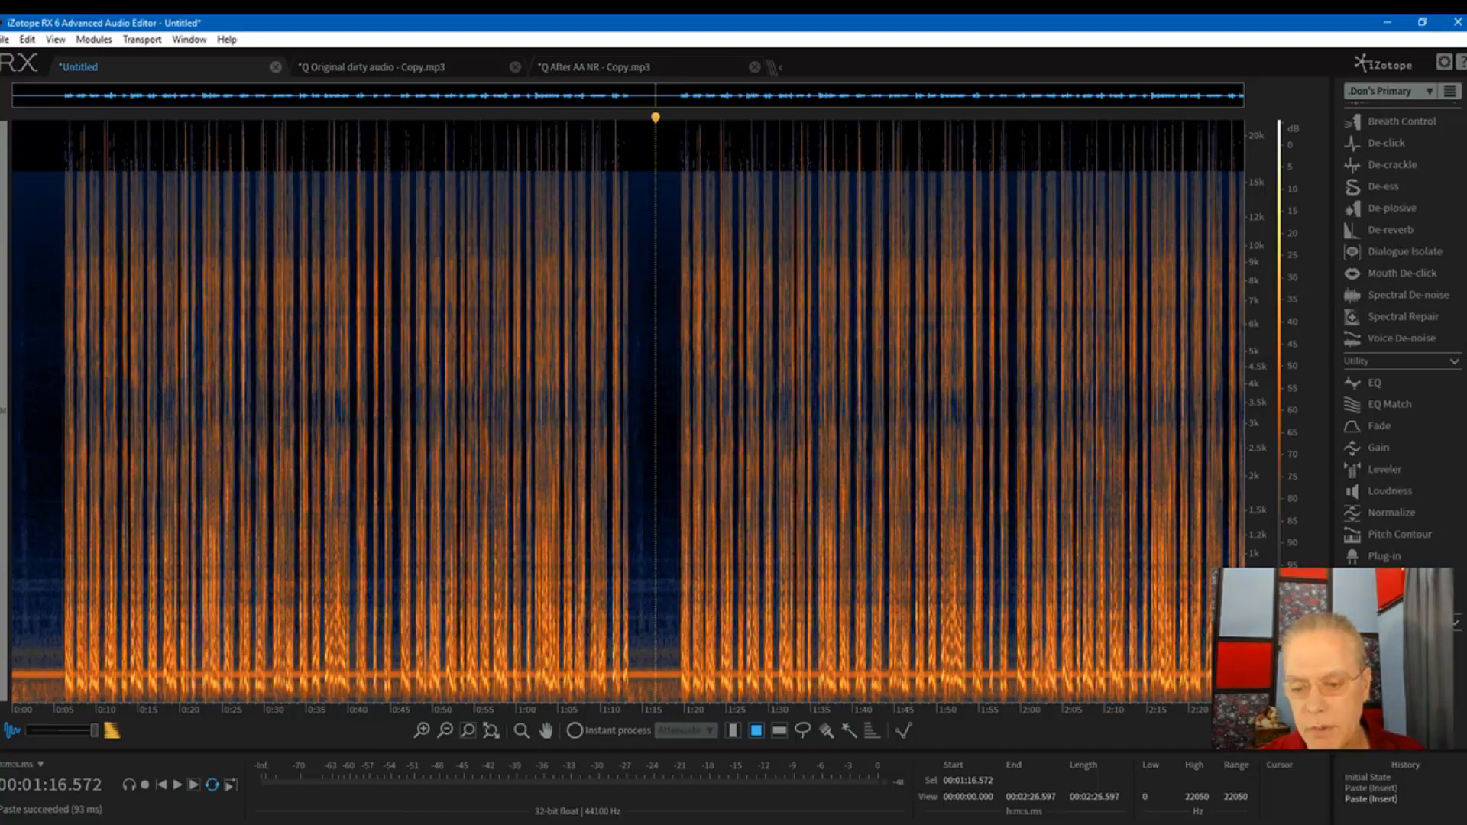
click(1378, 448)
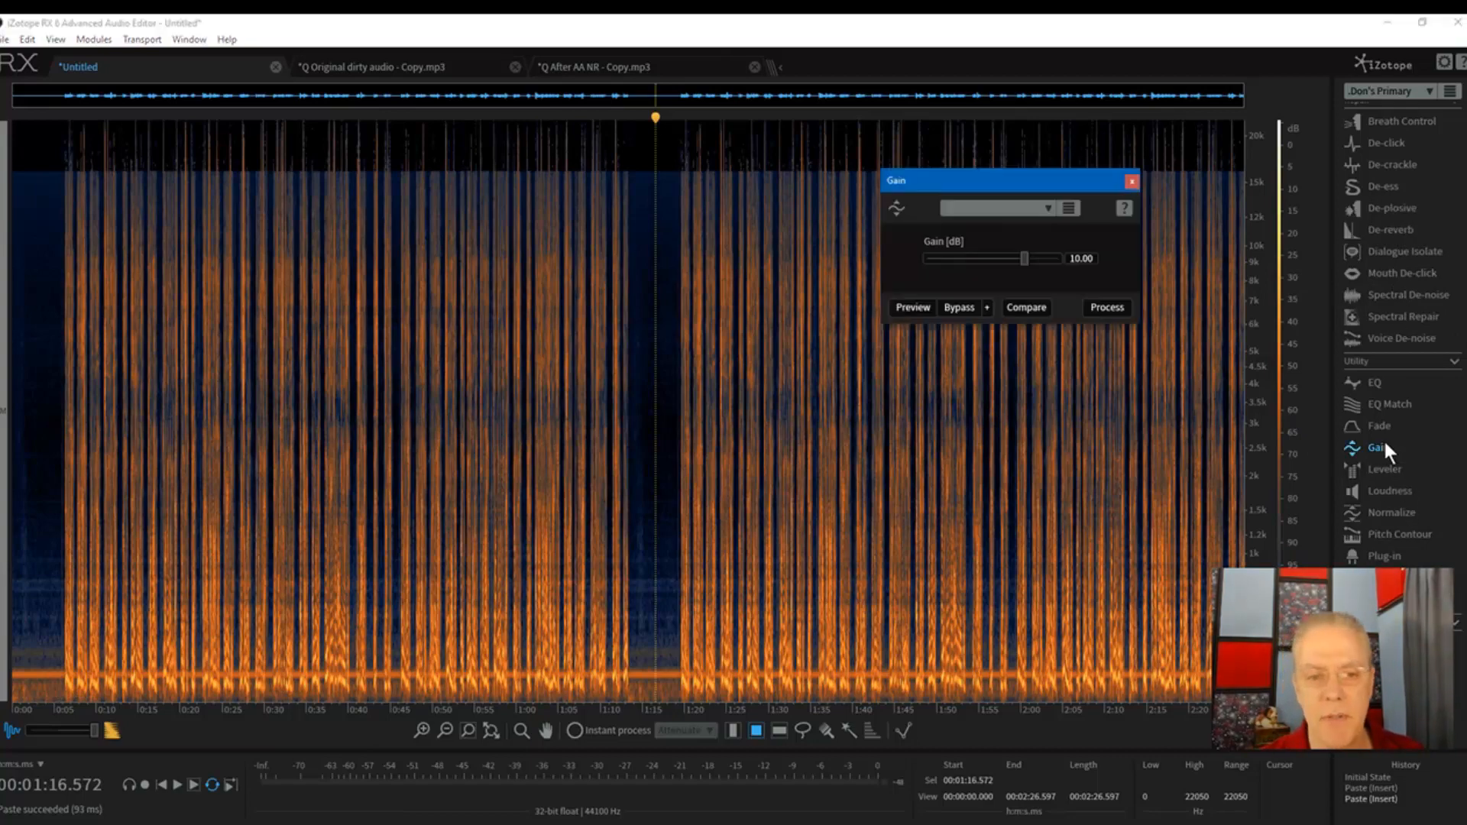
click(1106, 308)
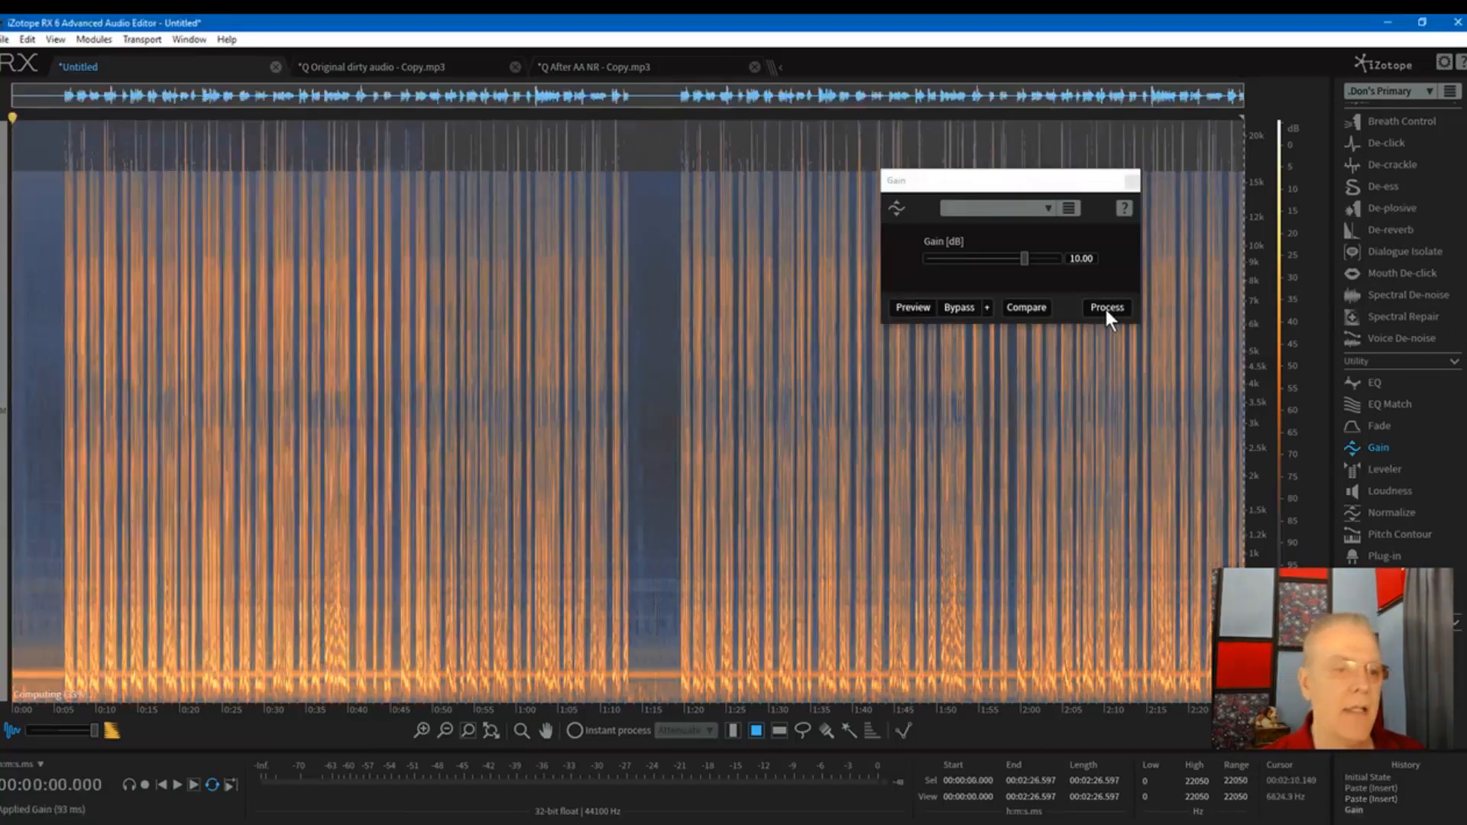
click(636, 279)
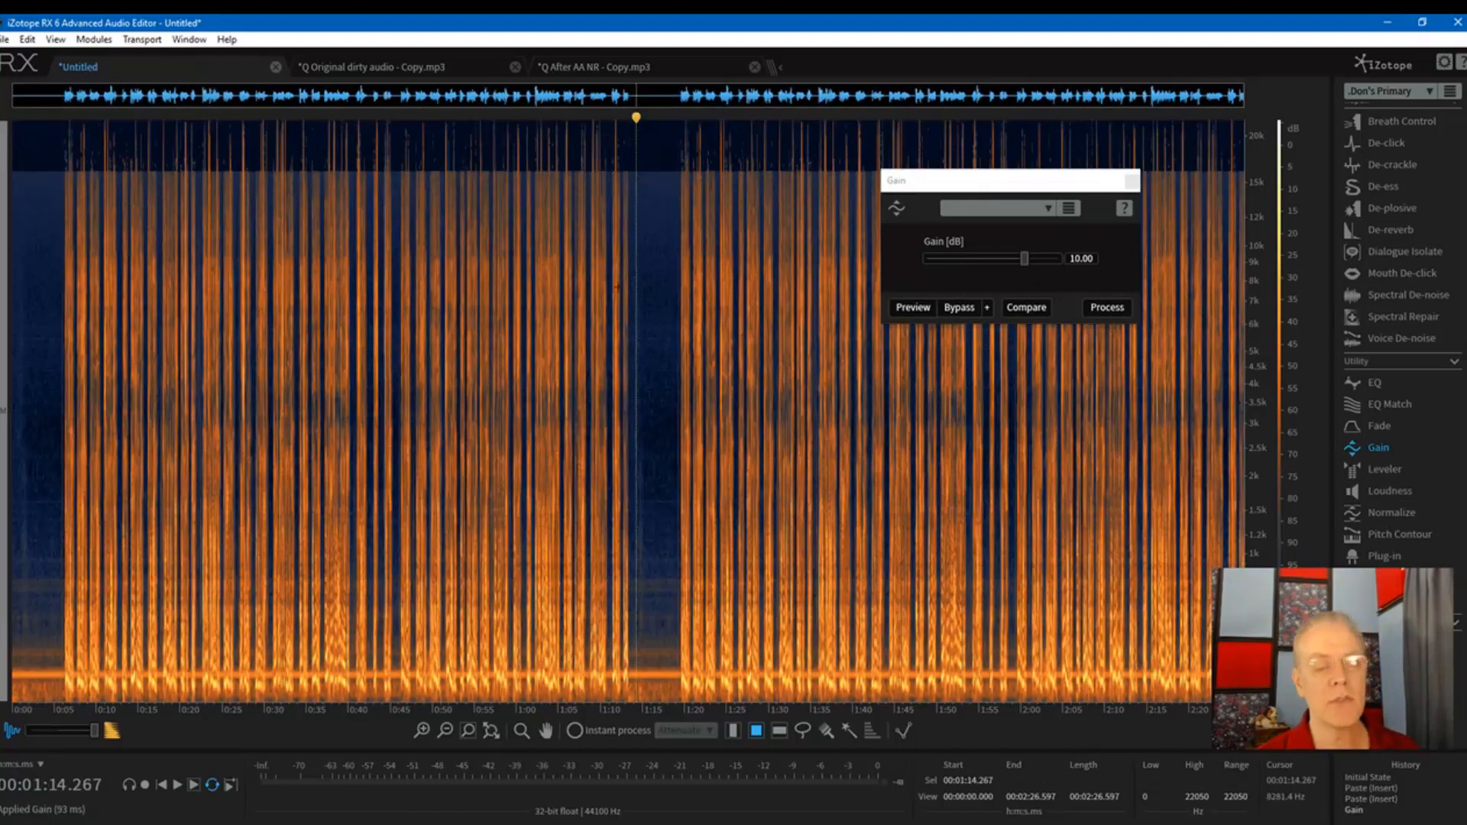
Step: Check the amplified file's levels and loudness in the Waveform Statistics, and close the statistics and Gain windows
click(388, 272)
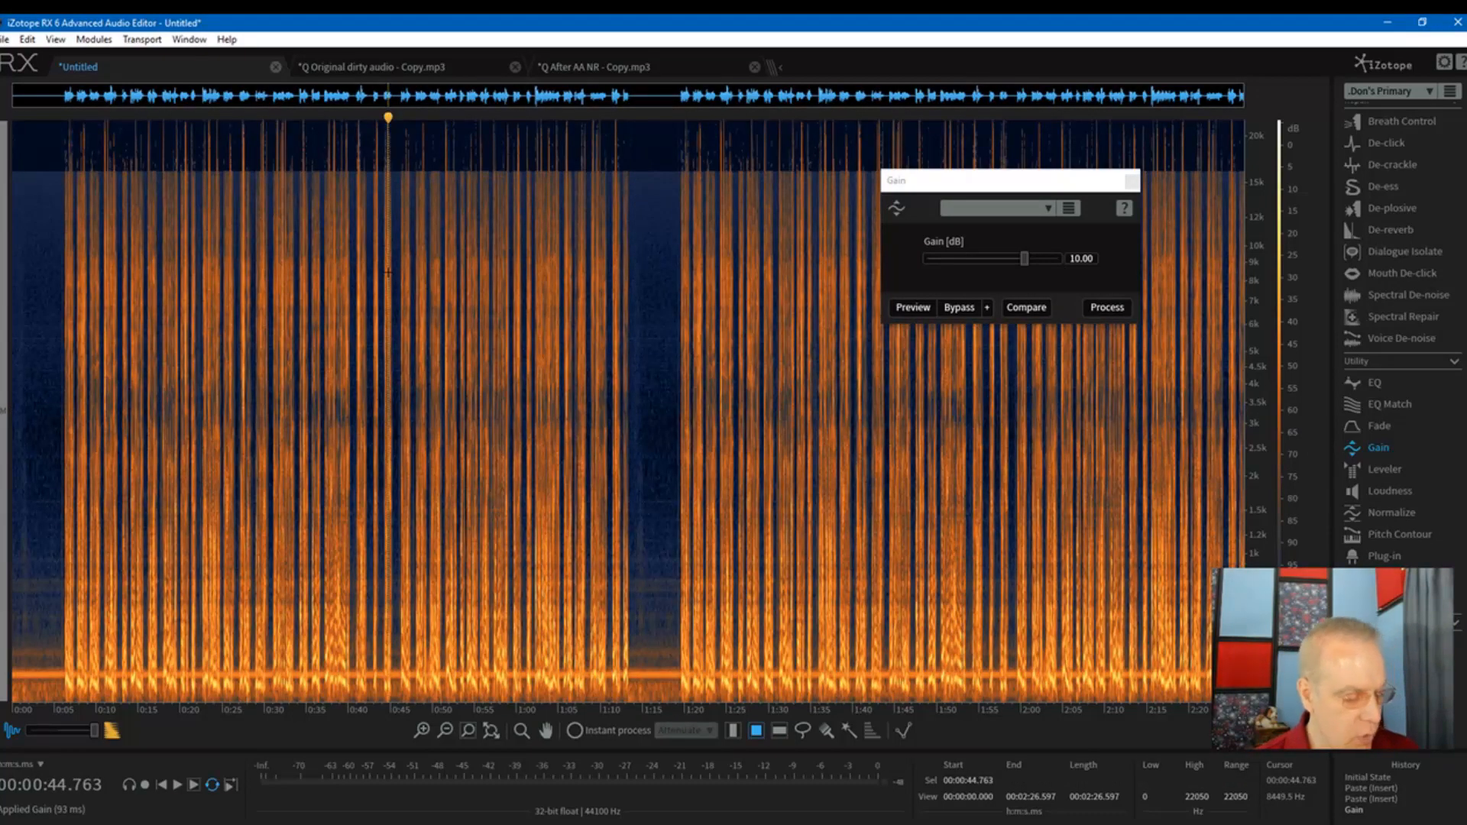
key(alt+d)
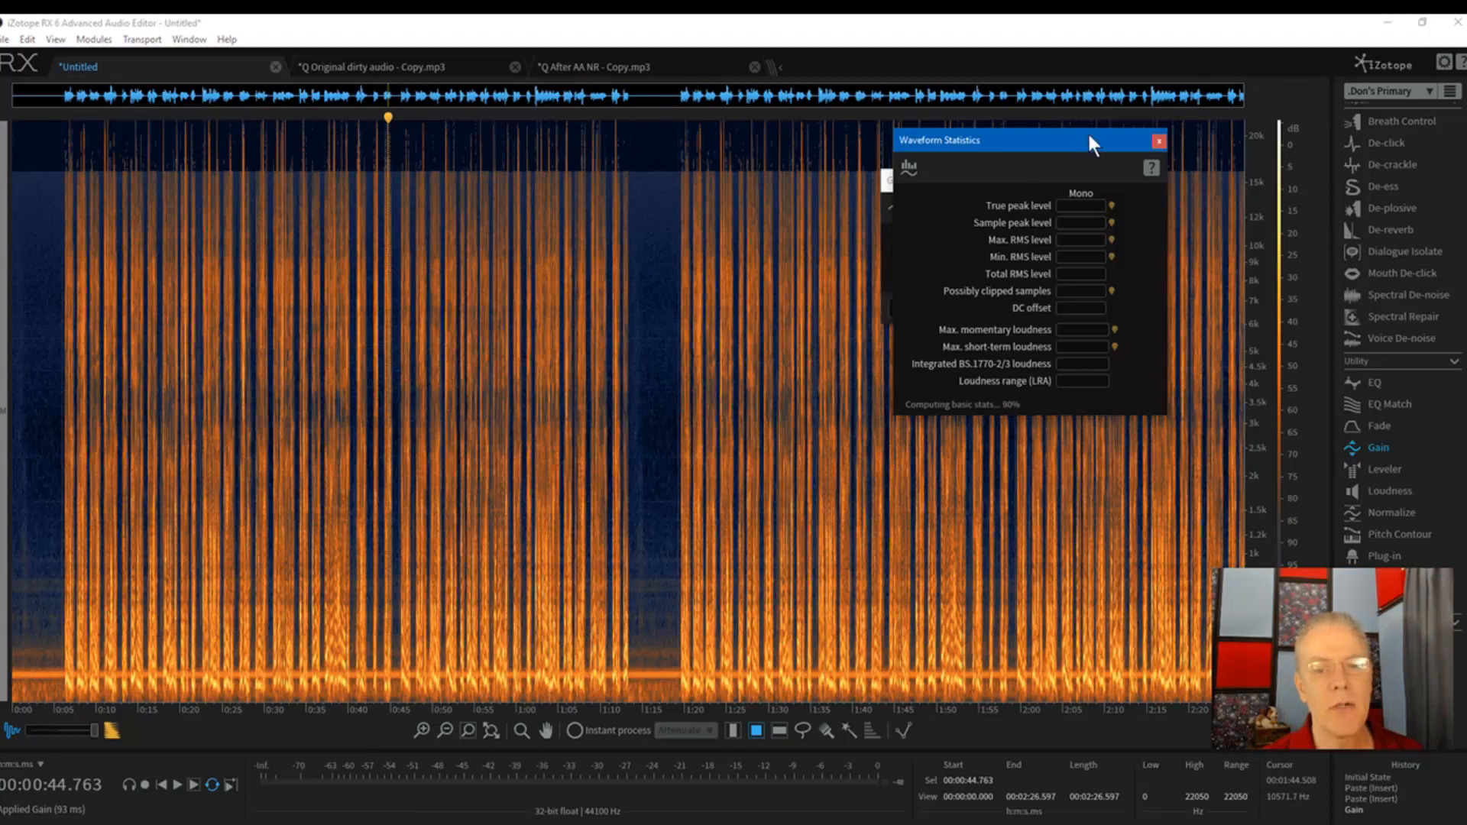
drag(1088, 139, 428, 166)
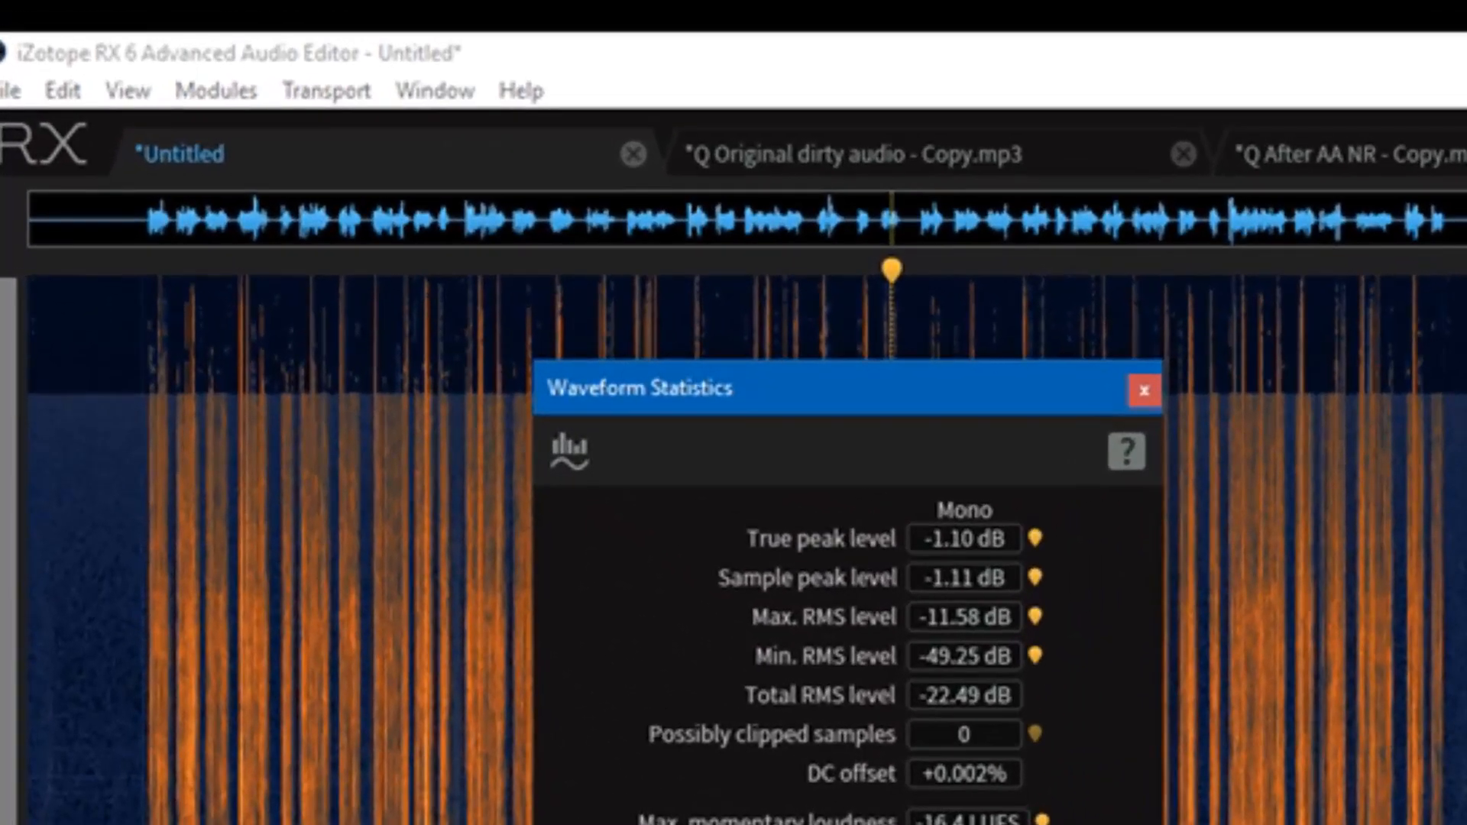
click(659, 291)
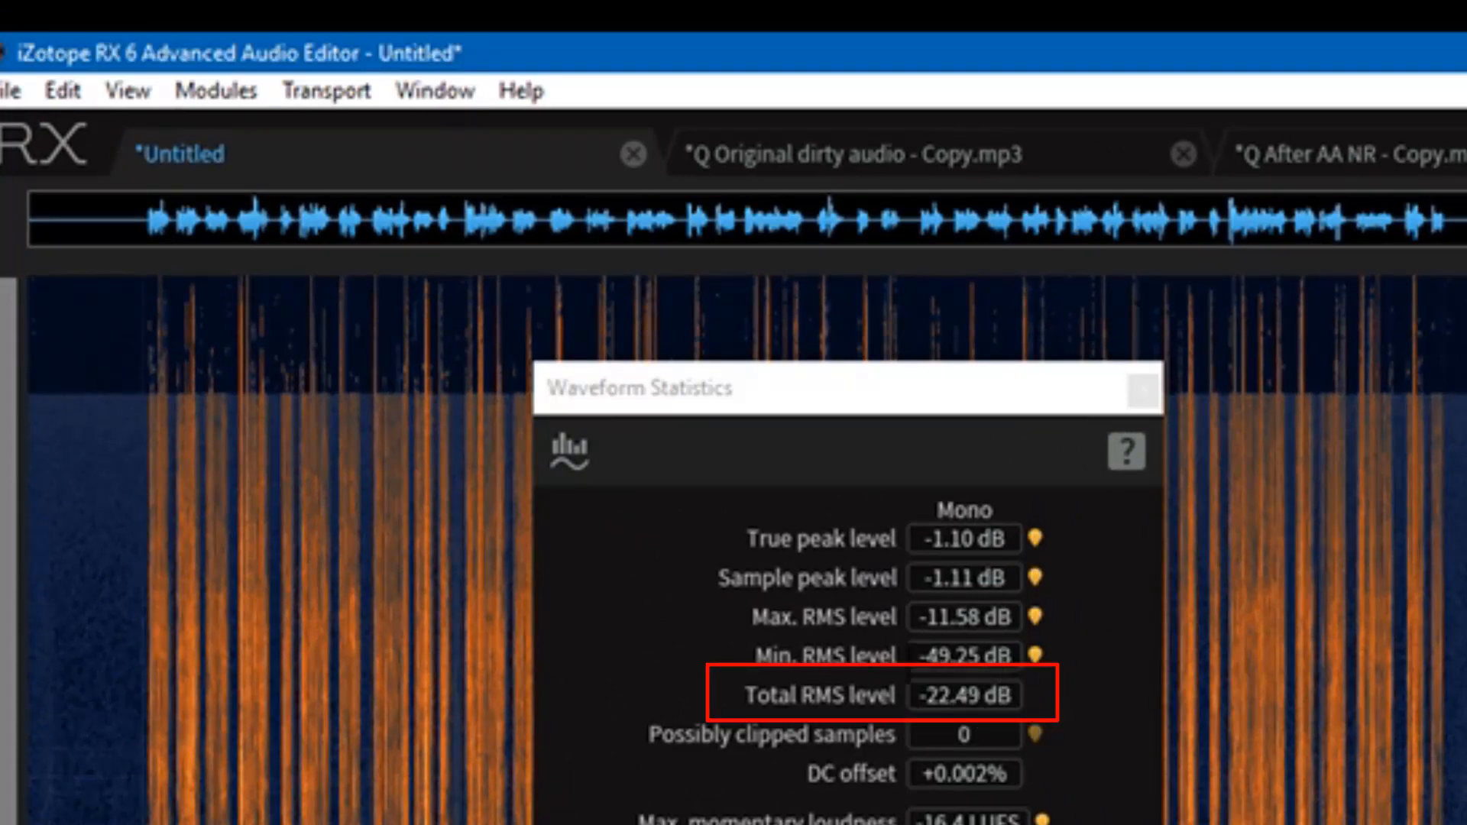
mouse_move(955, 694)
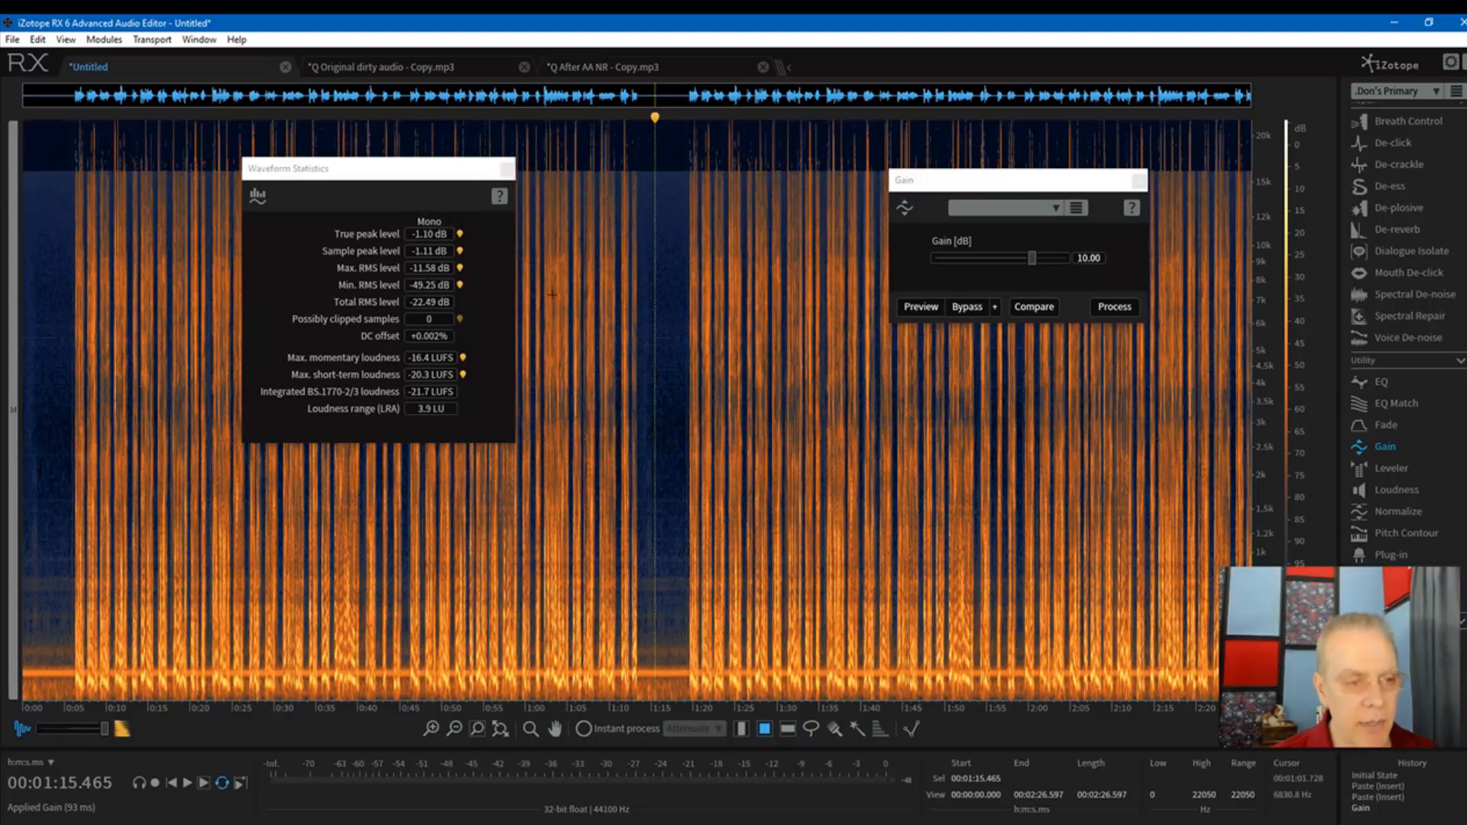
click(653, 263)
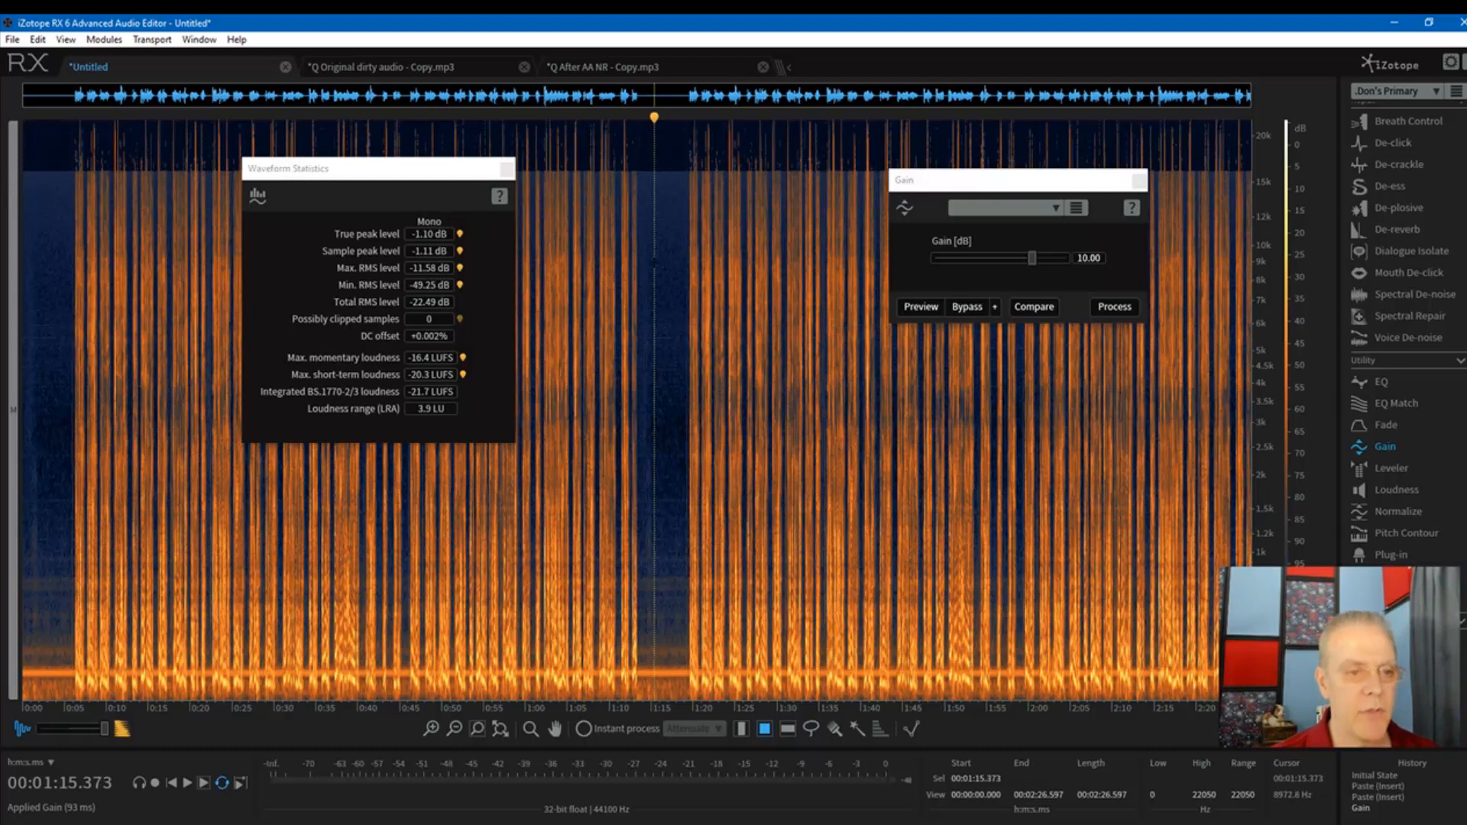
click(506, 170)
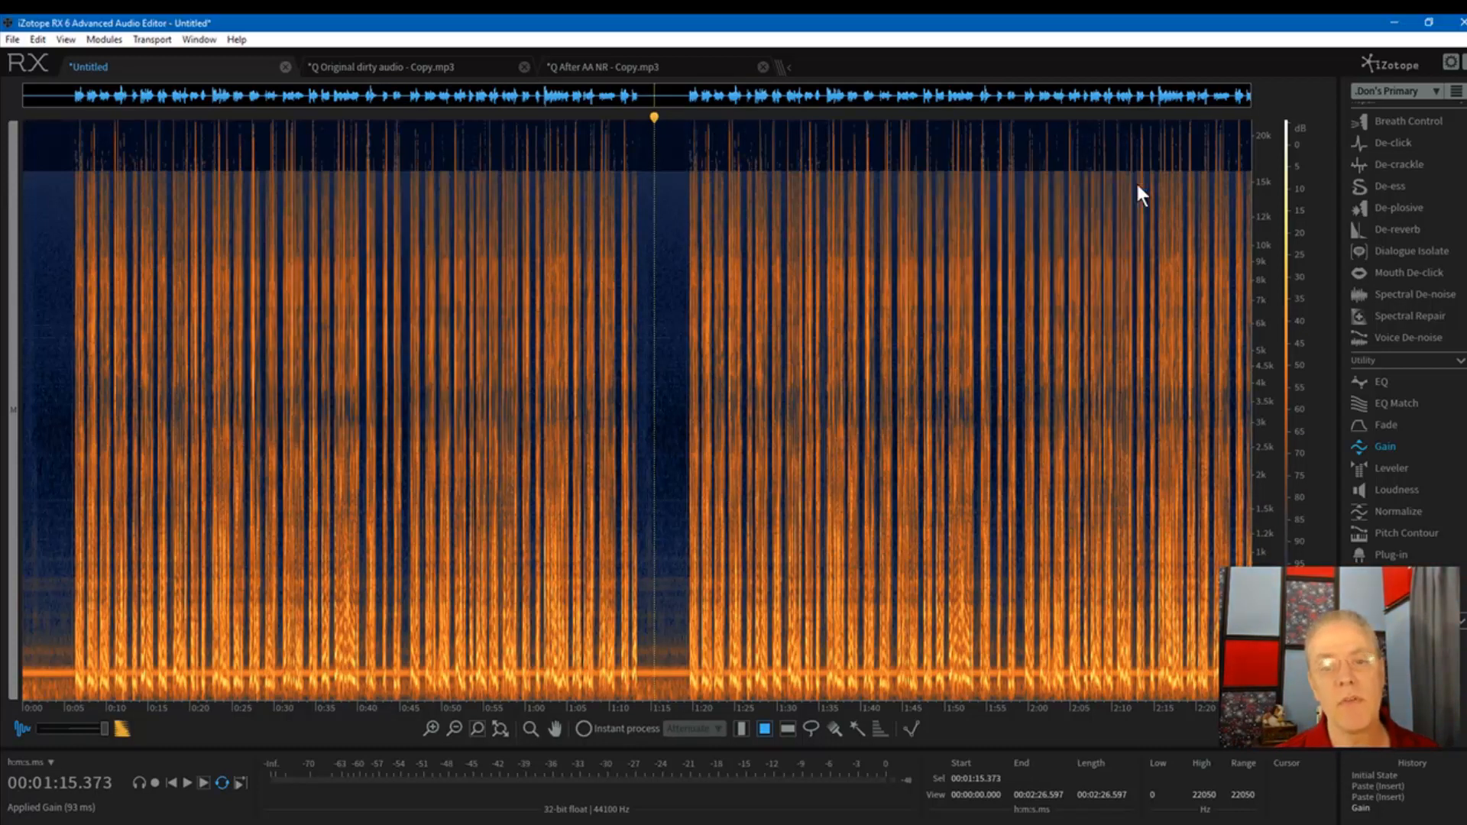
click(1138, 181)
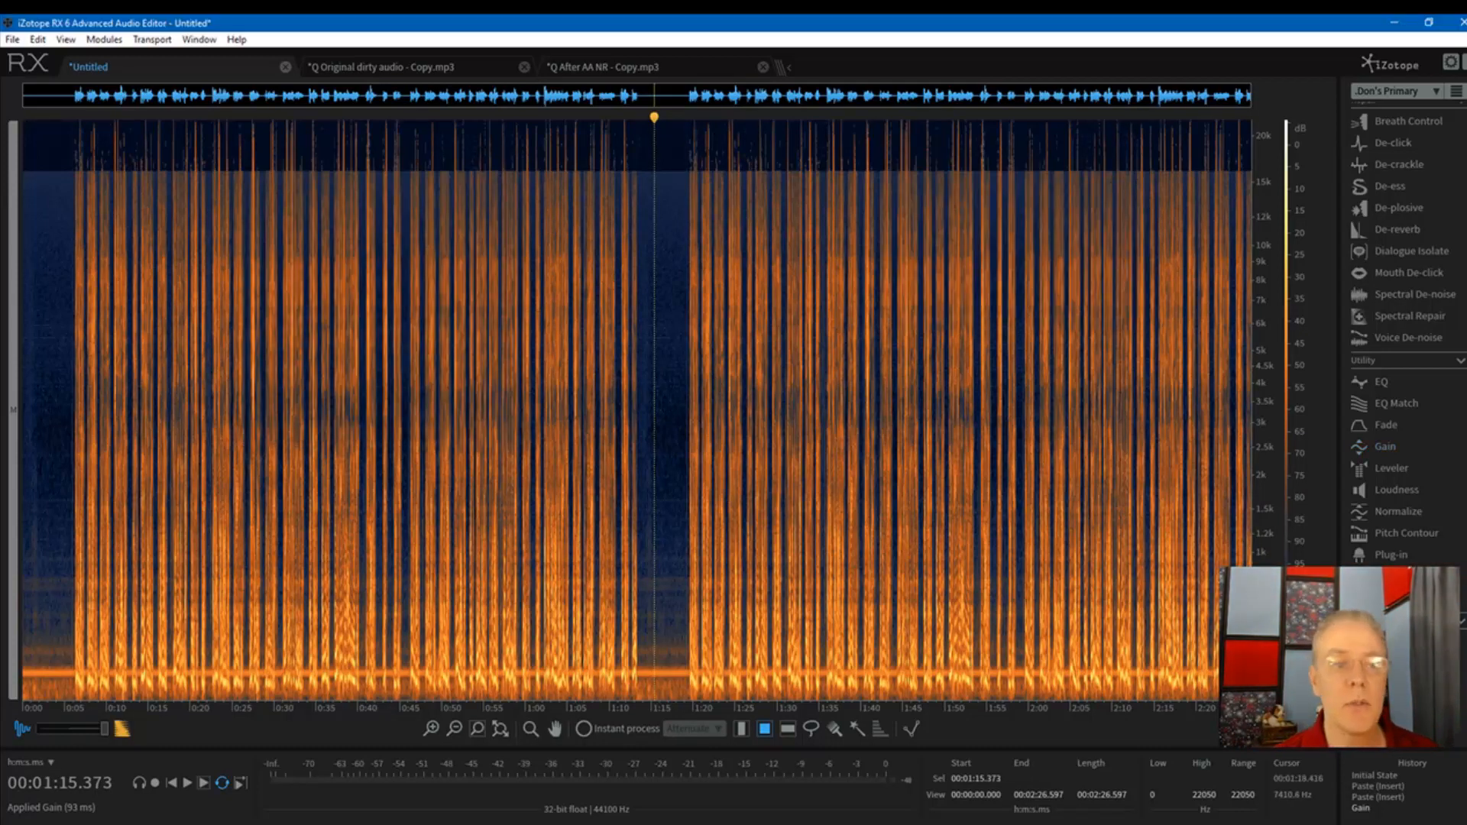
Step: Select the first 3.6 s or so of lead-in noise across all frequencies, play it, and extend the selection to about 5.2 s
click(743, 729)
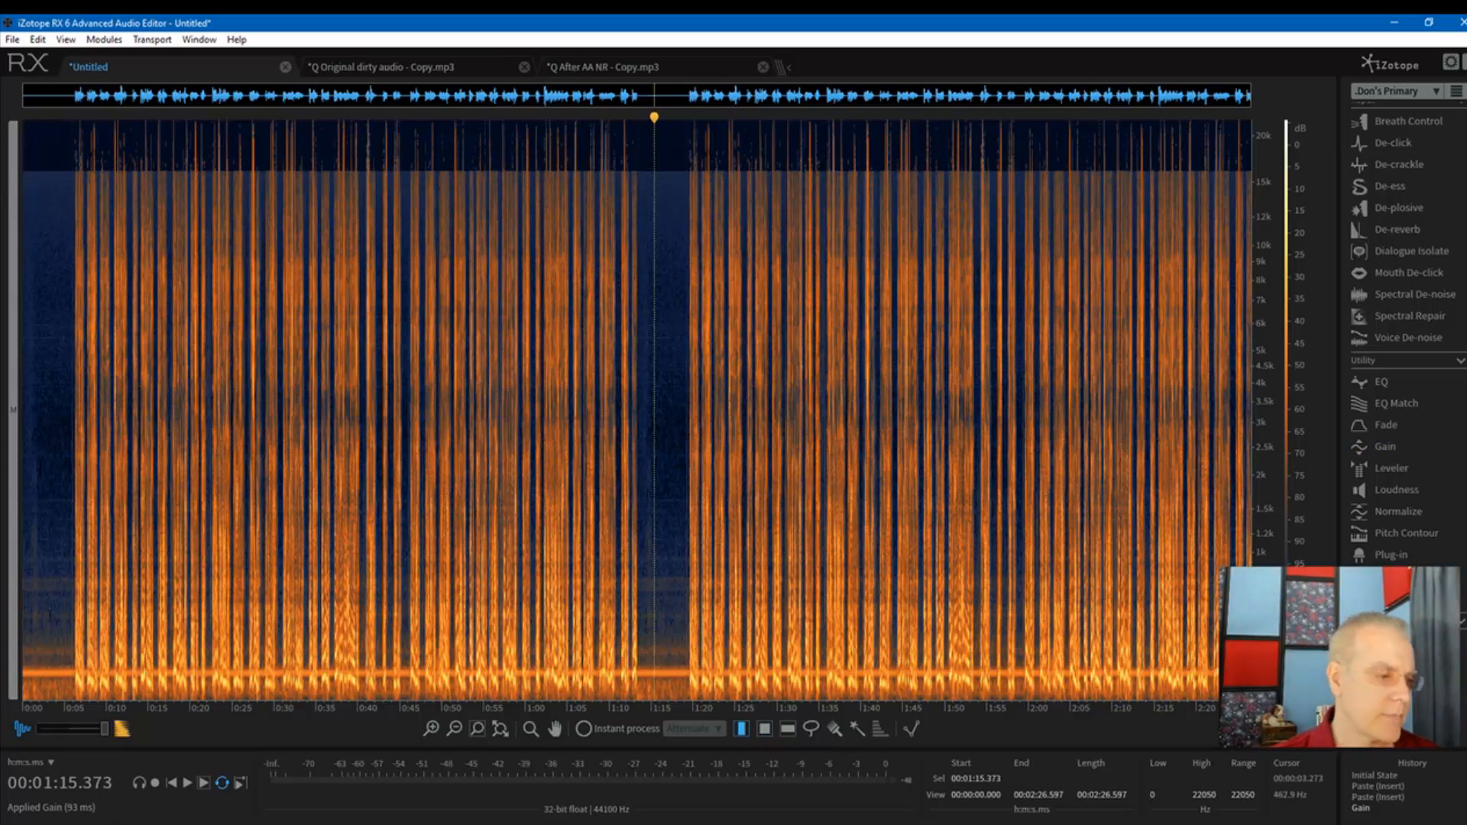
drag(54, 634, 22, 634)
key(space)
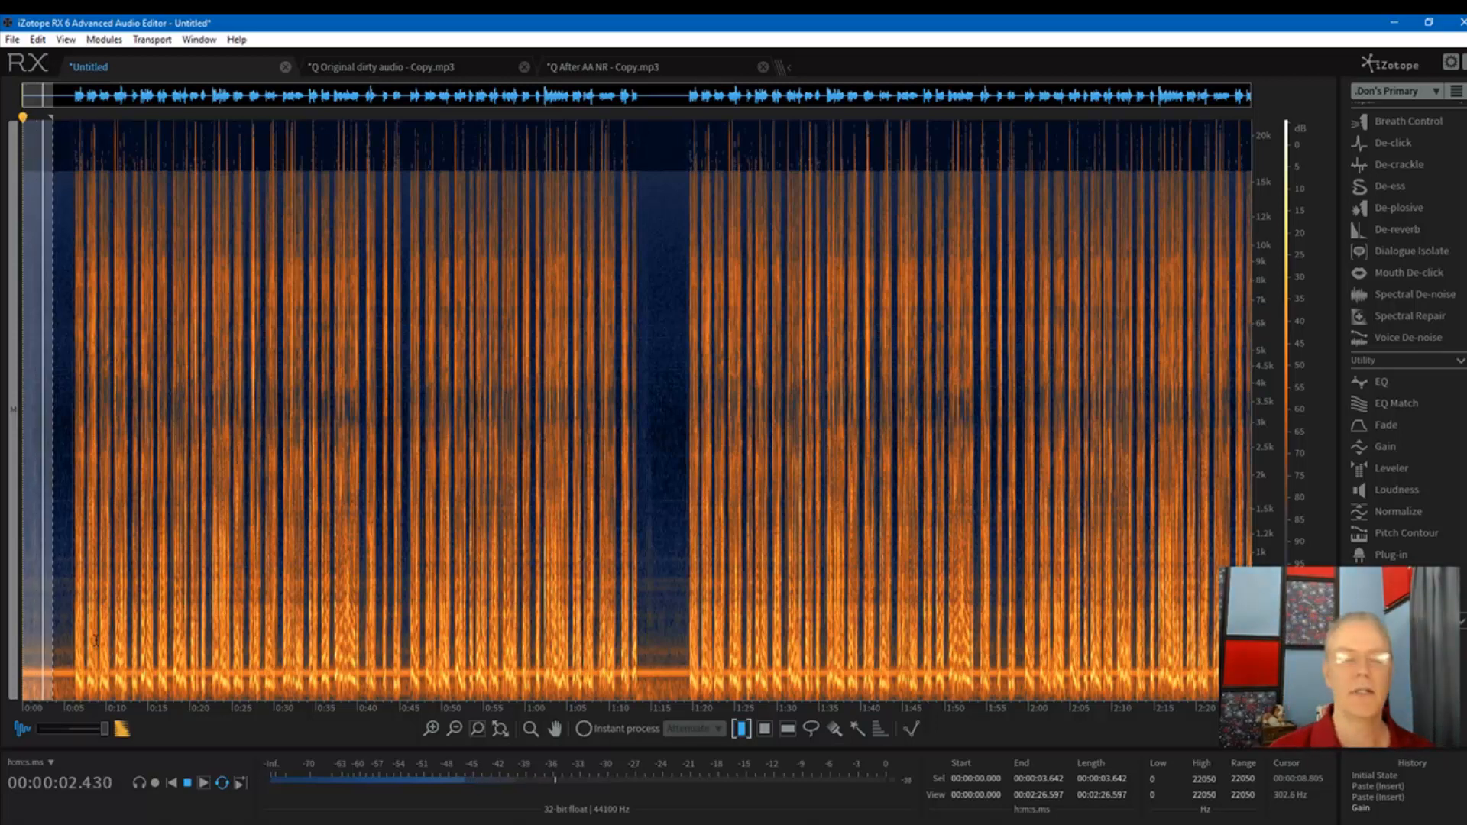
key(space)
mouse_move(55, 610)
mouse_down()
mouse_move(80, 611)
mouse_move(51, 613)
mouse_move(65, 616)
mouse_up()
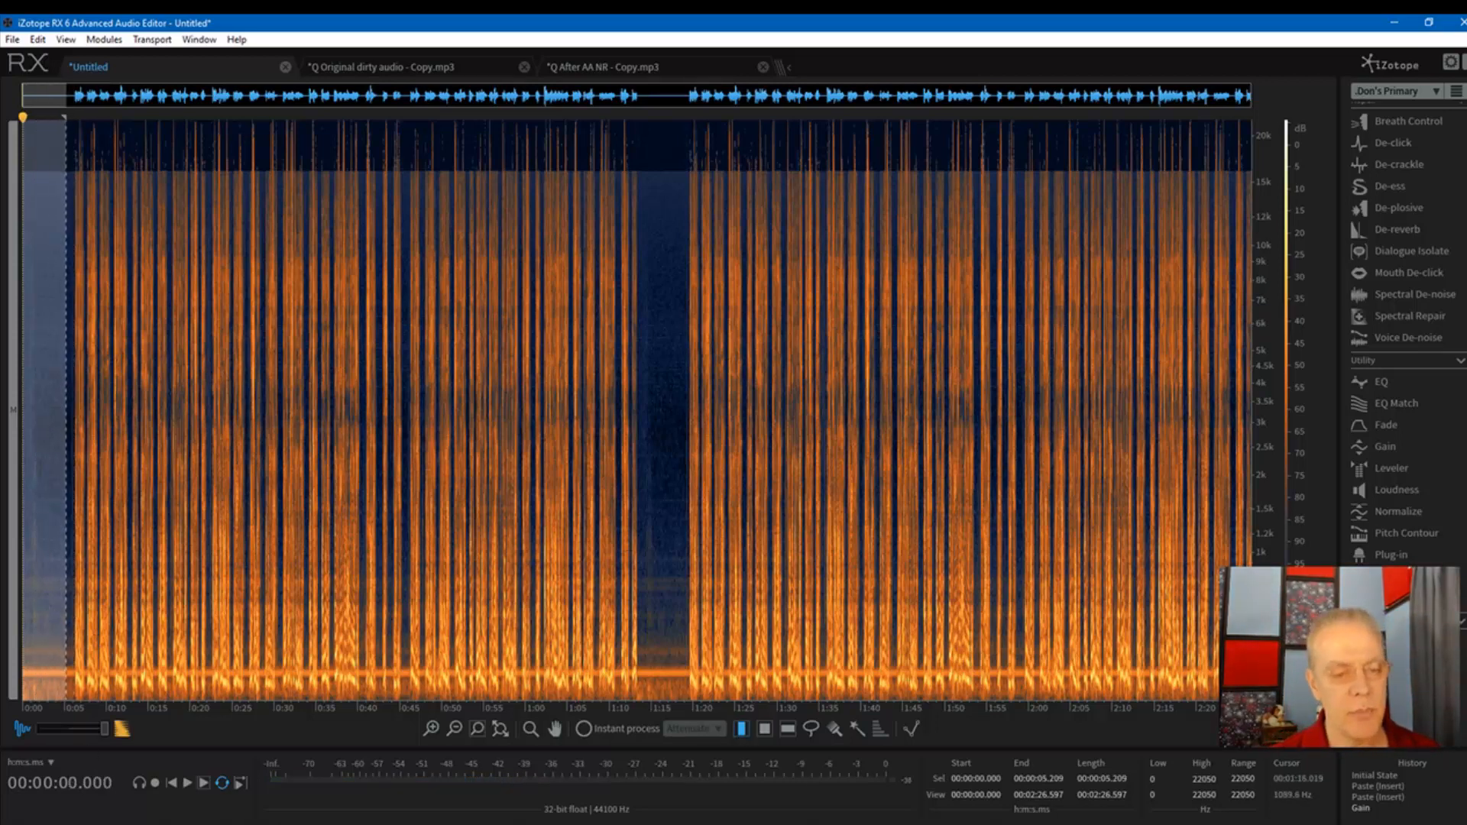
Step: Select the noise between the two copies from about 1:14.6 to 1:18.3, play it, and clear the selection
drag(648, 546, 680, 550)
key(space)
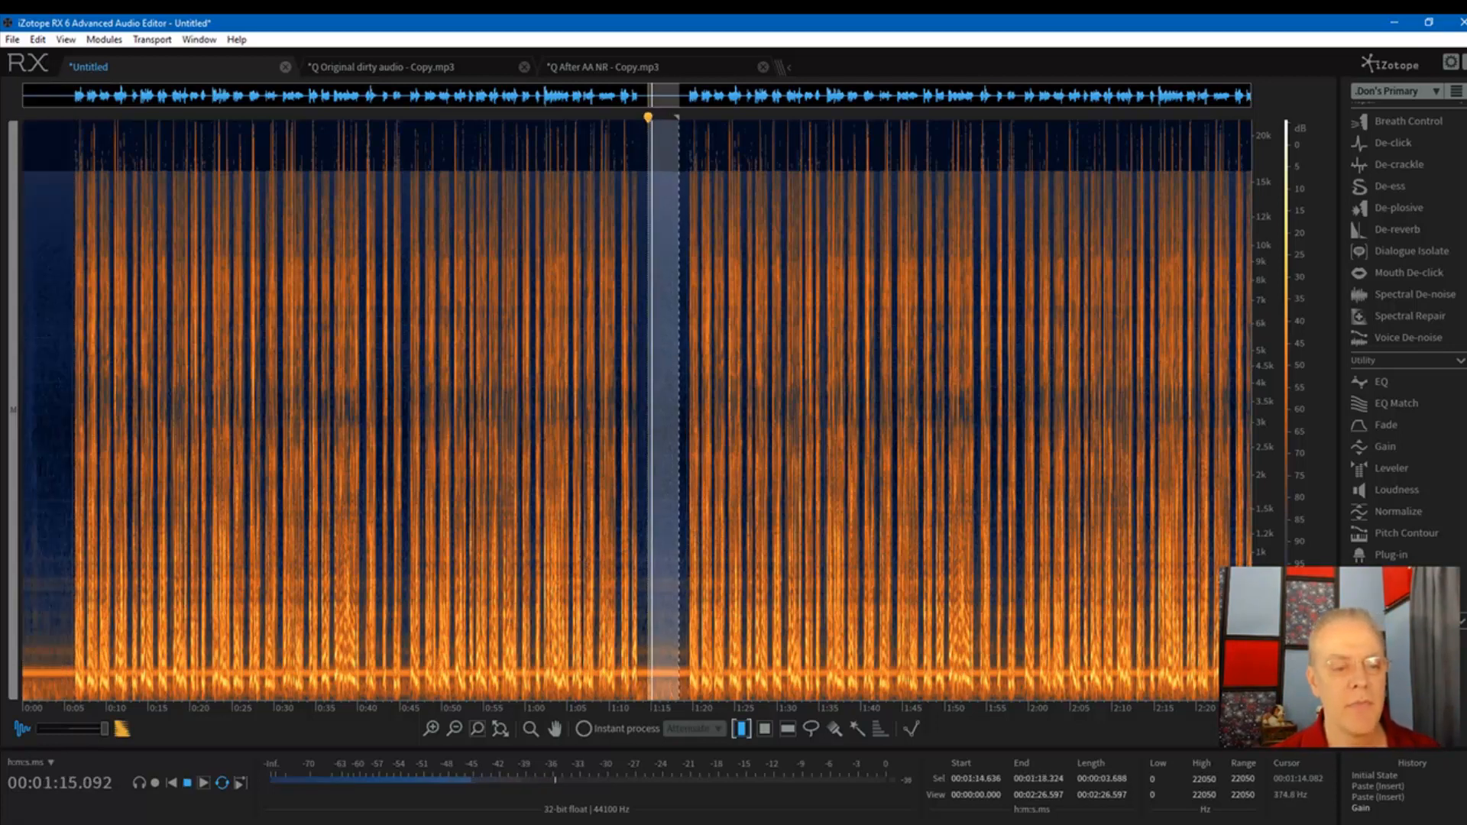
key(space)
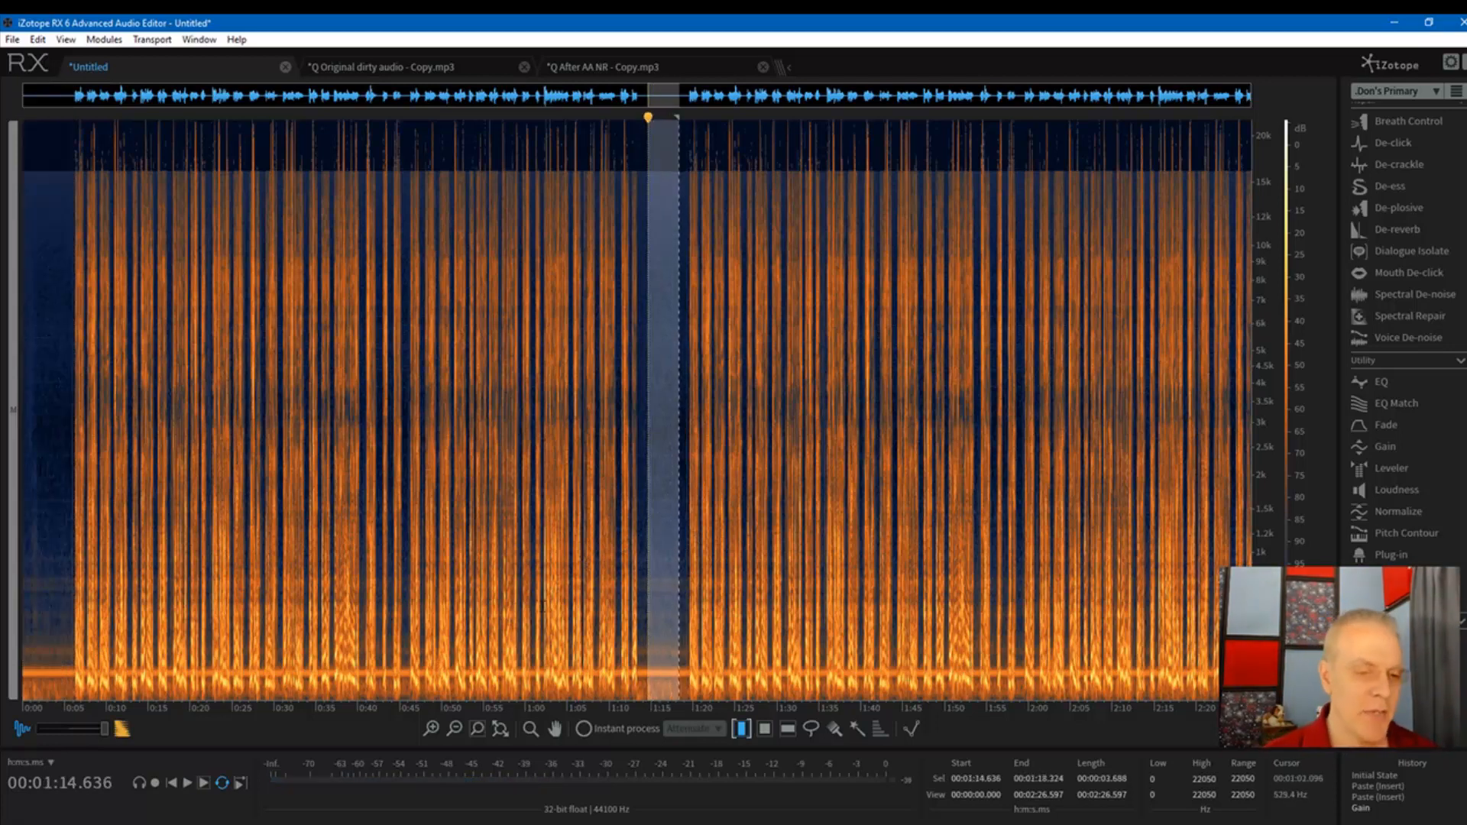
click(671, 573)
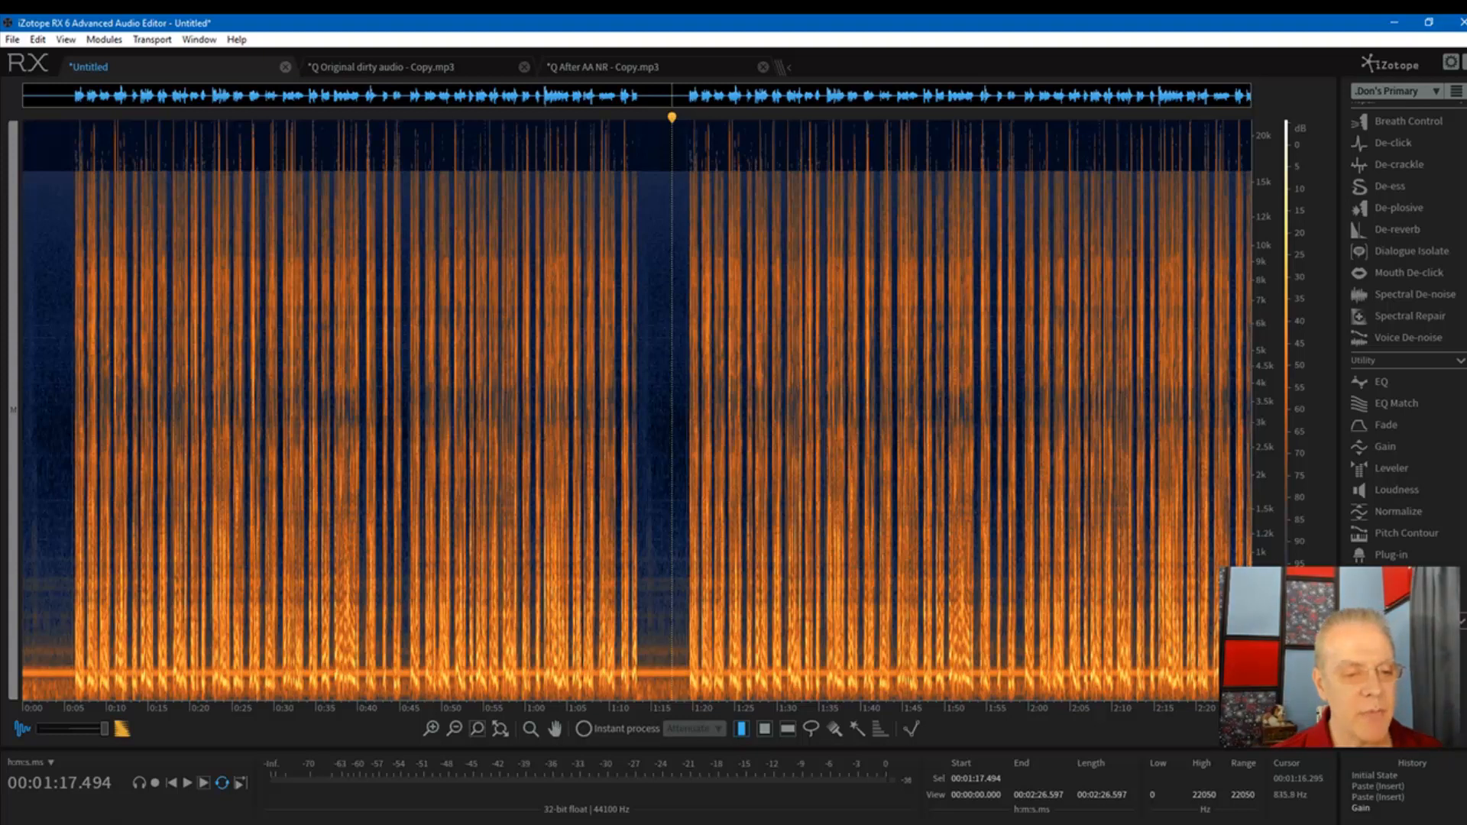
Step: Equalize the first copy, from the start to about 1:16.3, with an 82 Hz, 48 dB/oct high-pass and the low-pass enabled
drag(661, 573, 5, 573)
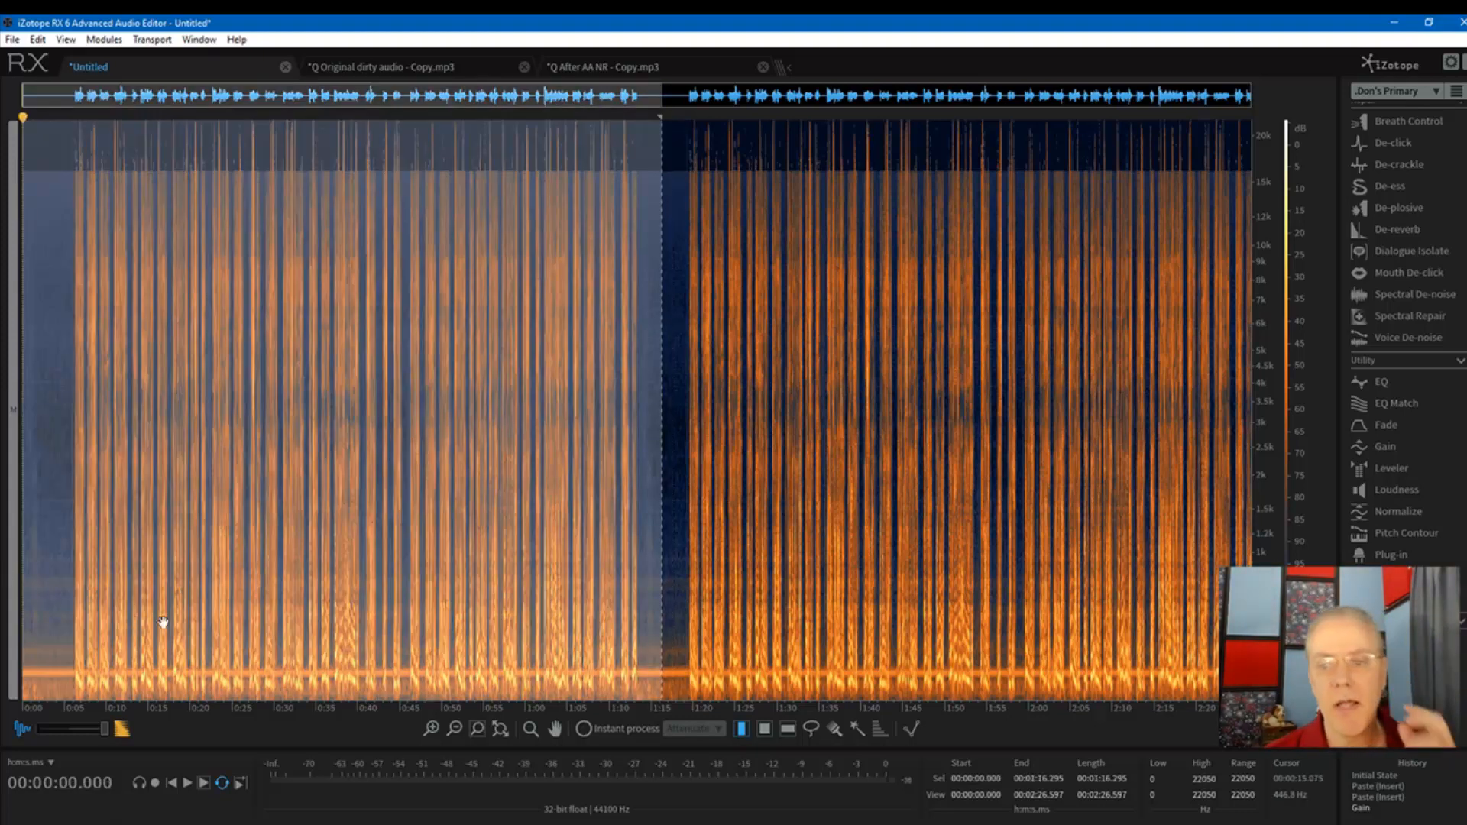
click(1380, 381)
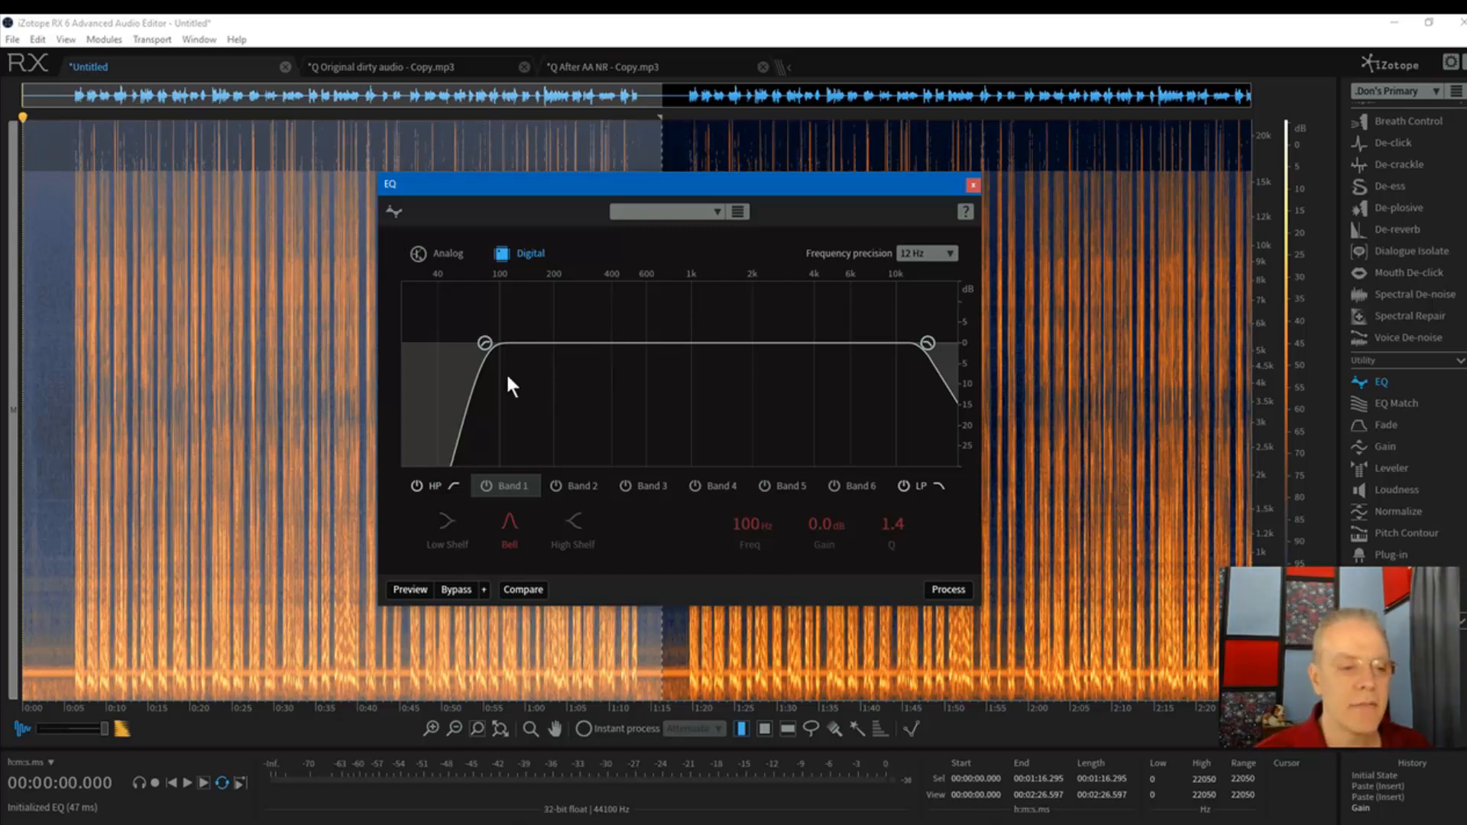
drag(781, 188, 777, 162)
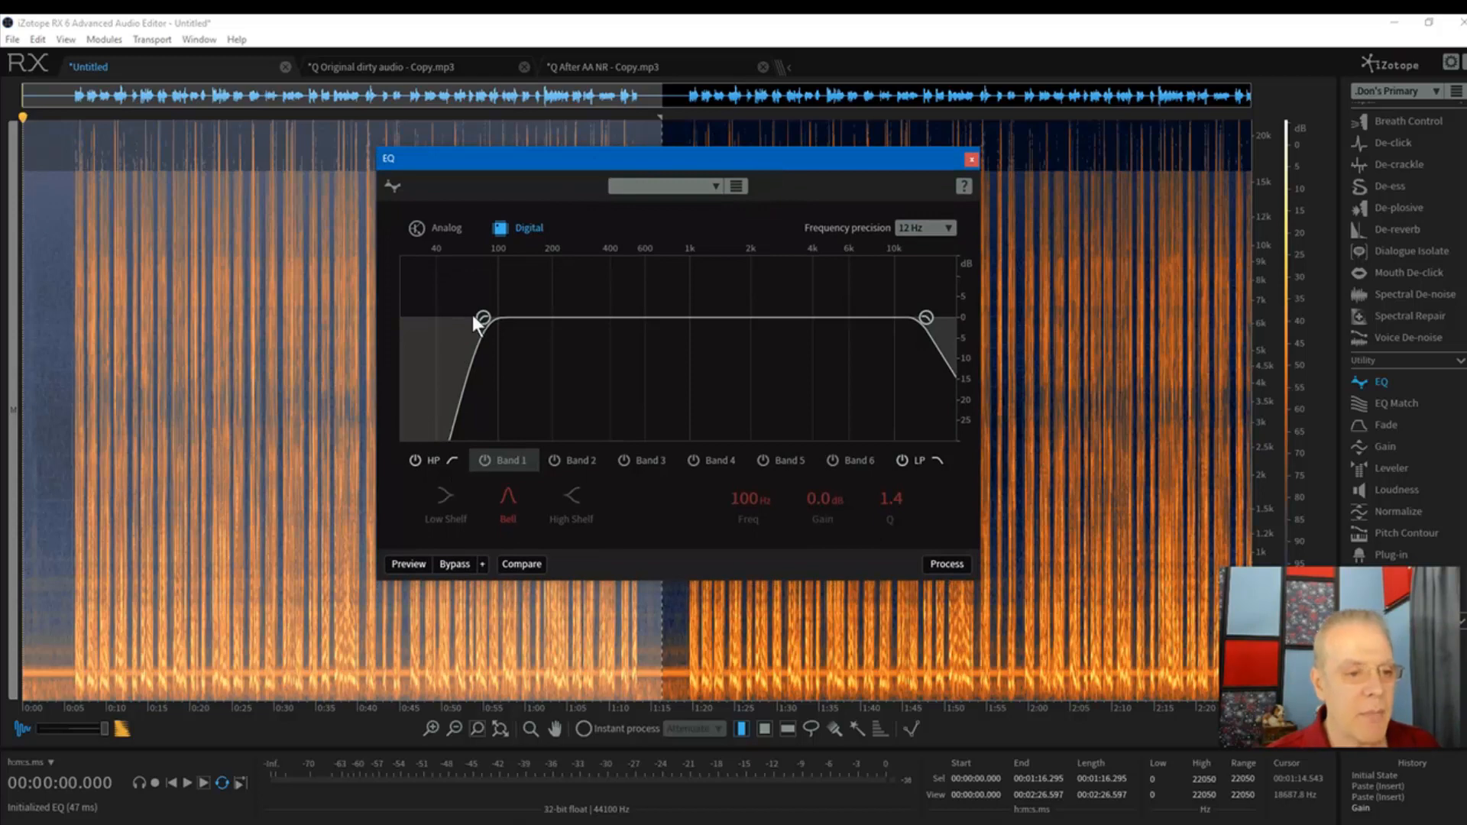
click(433, 462)
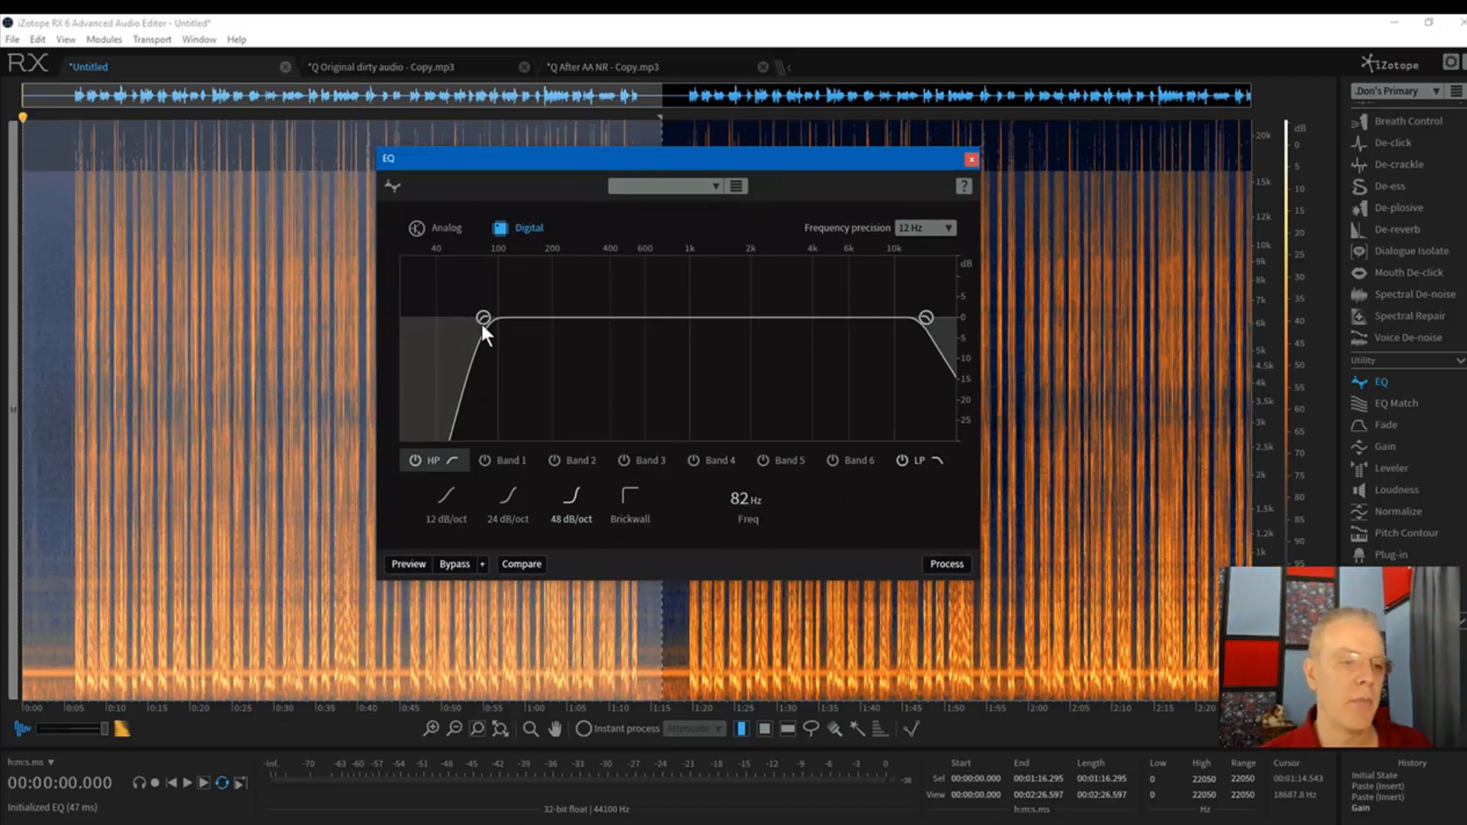
click(949, 562)
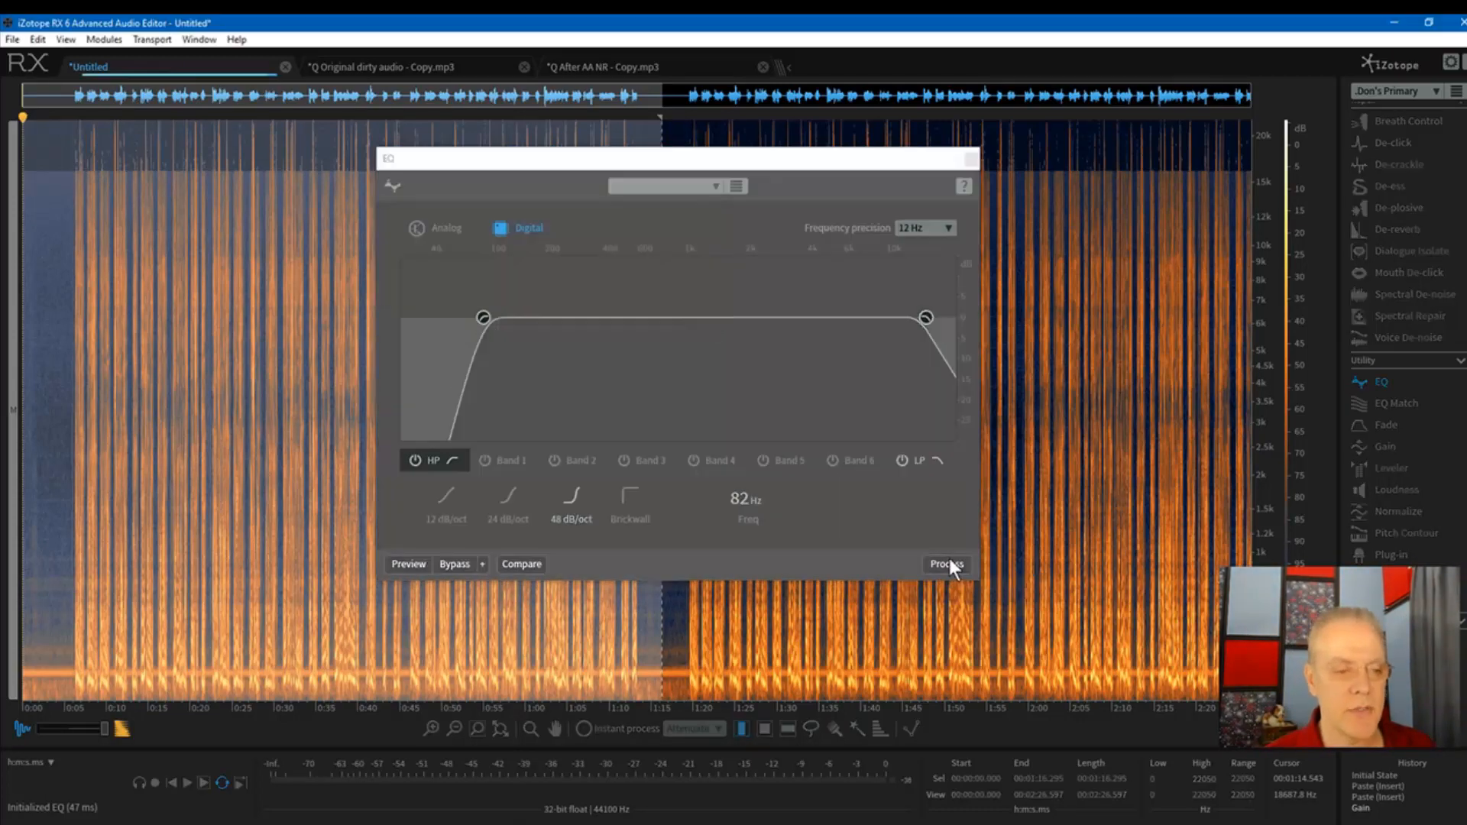
click(972, 159)
click(640, 509)
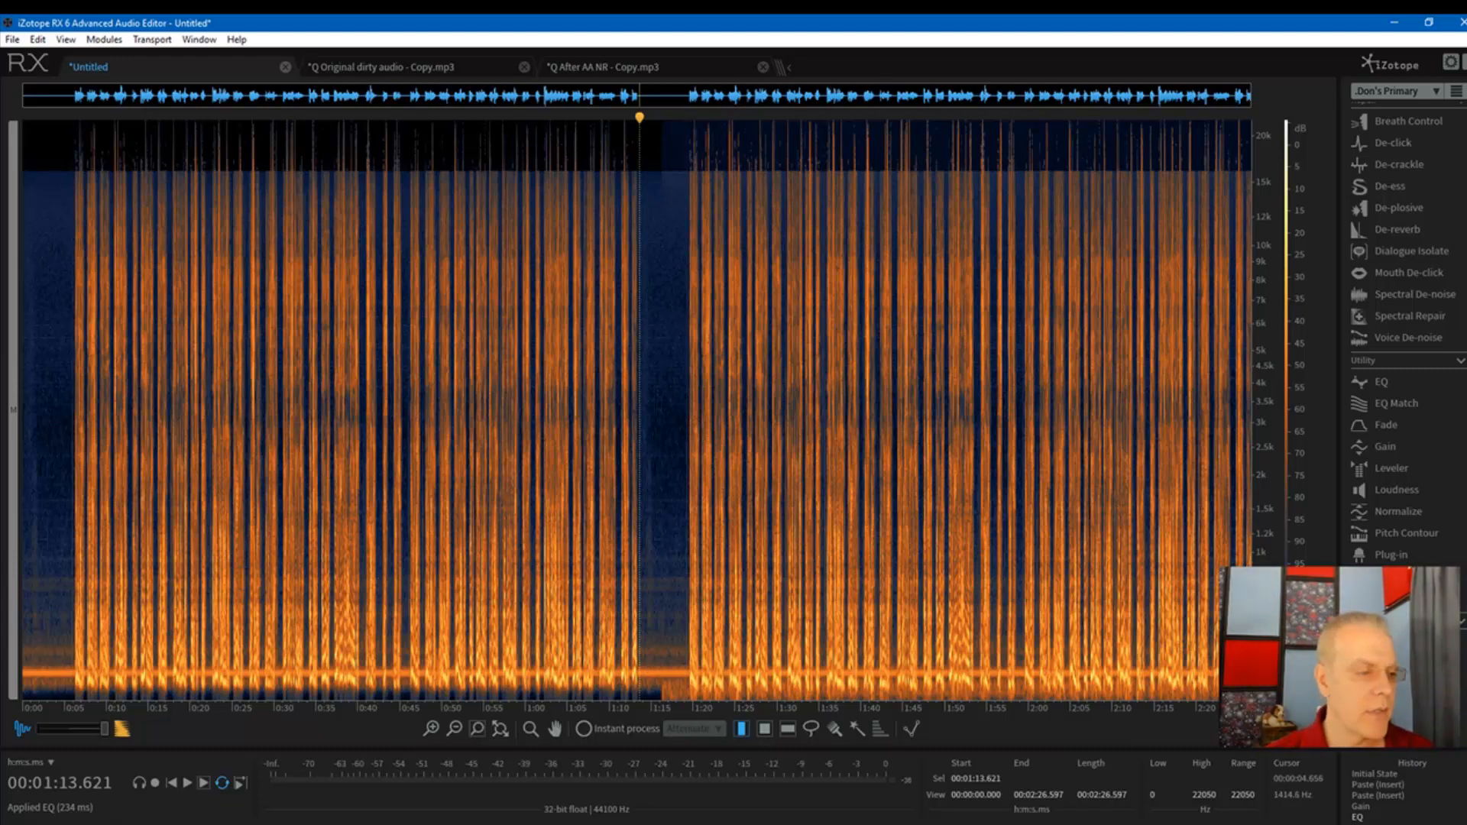
Step: Examine roughly the first 37 s of the equalized copy as a waveform only, and return to the full spectrogram display
click(54, 538)
scroll(239, 618, up, 5)
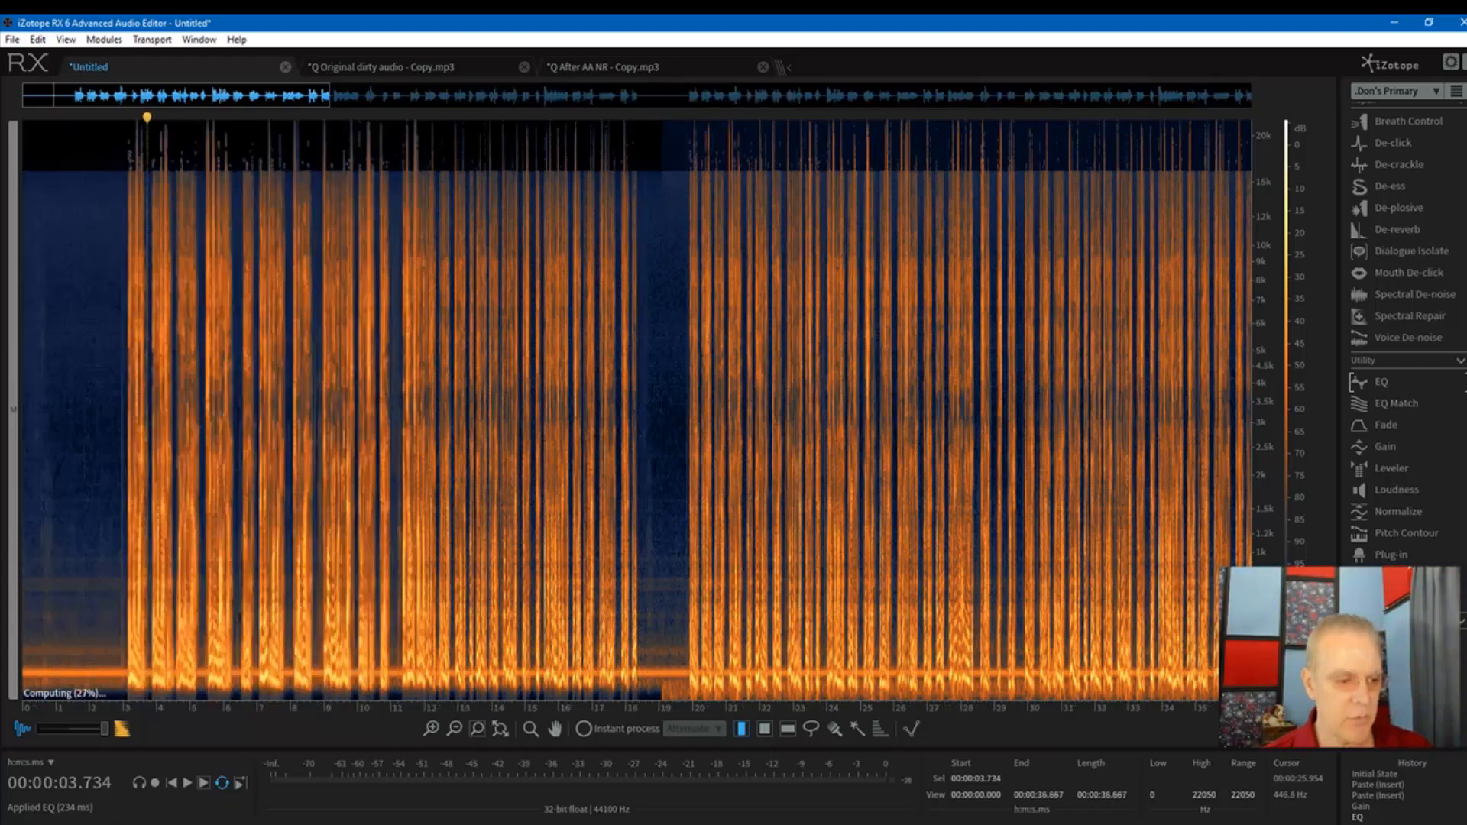
scroll(943, 665, down, 2)
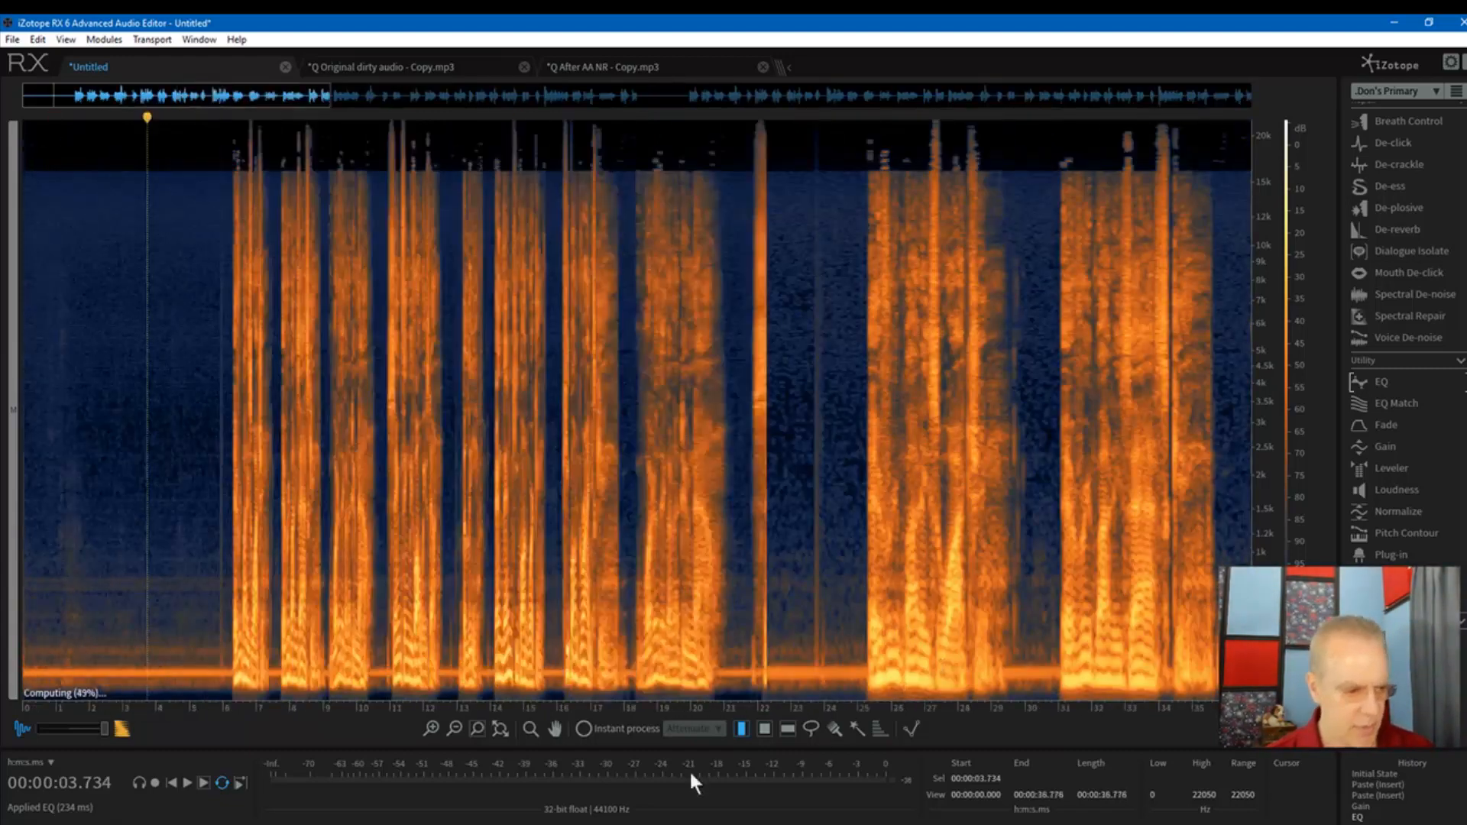
drag(102, 730, 36, 732)
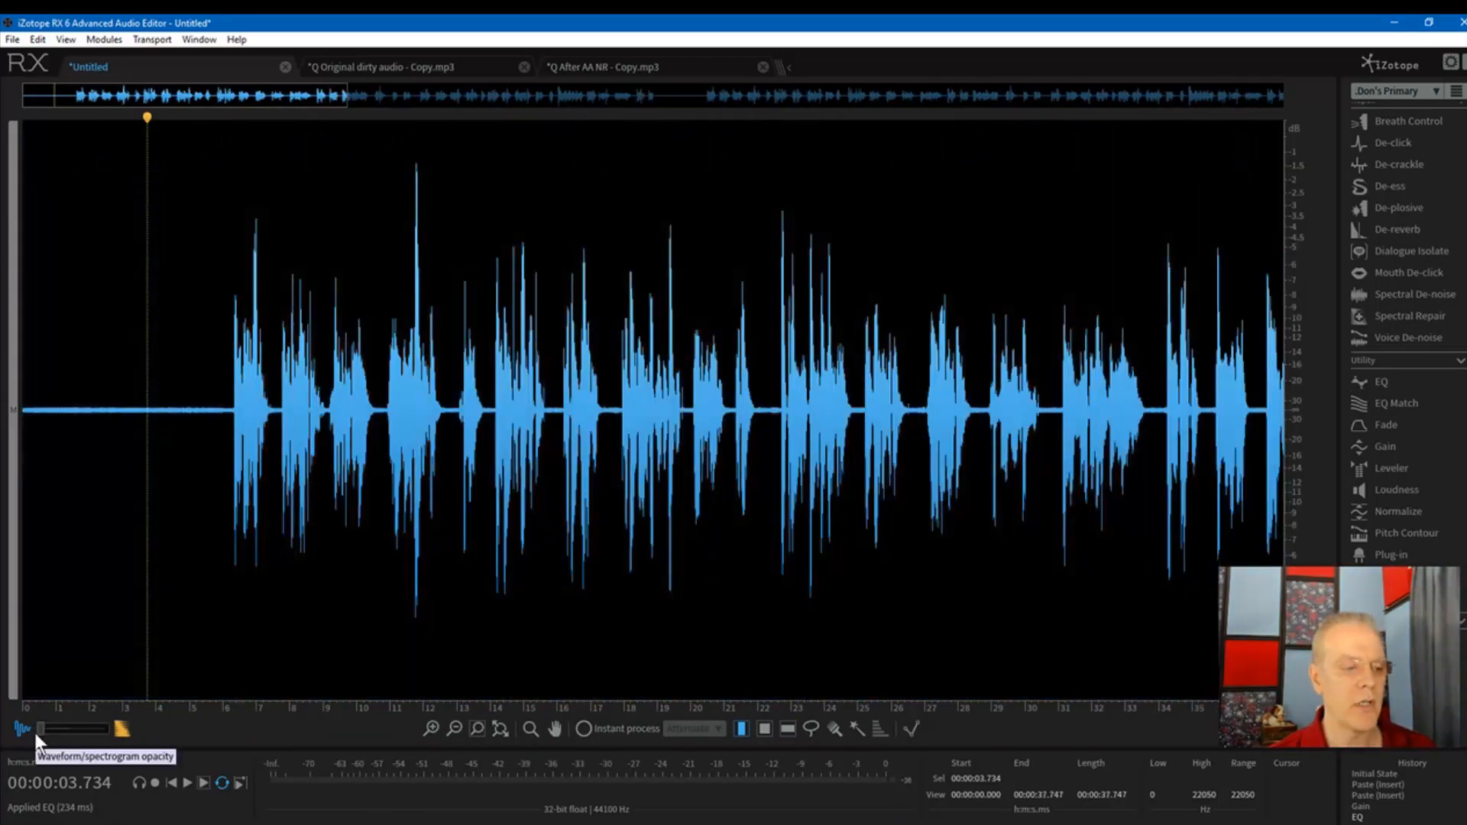
drag(34, 732, 143, 737)
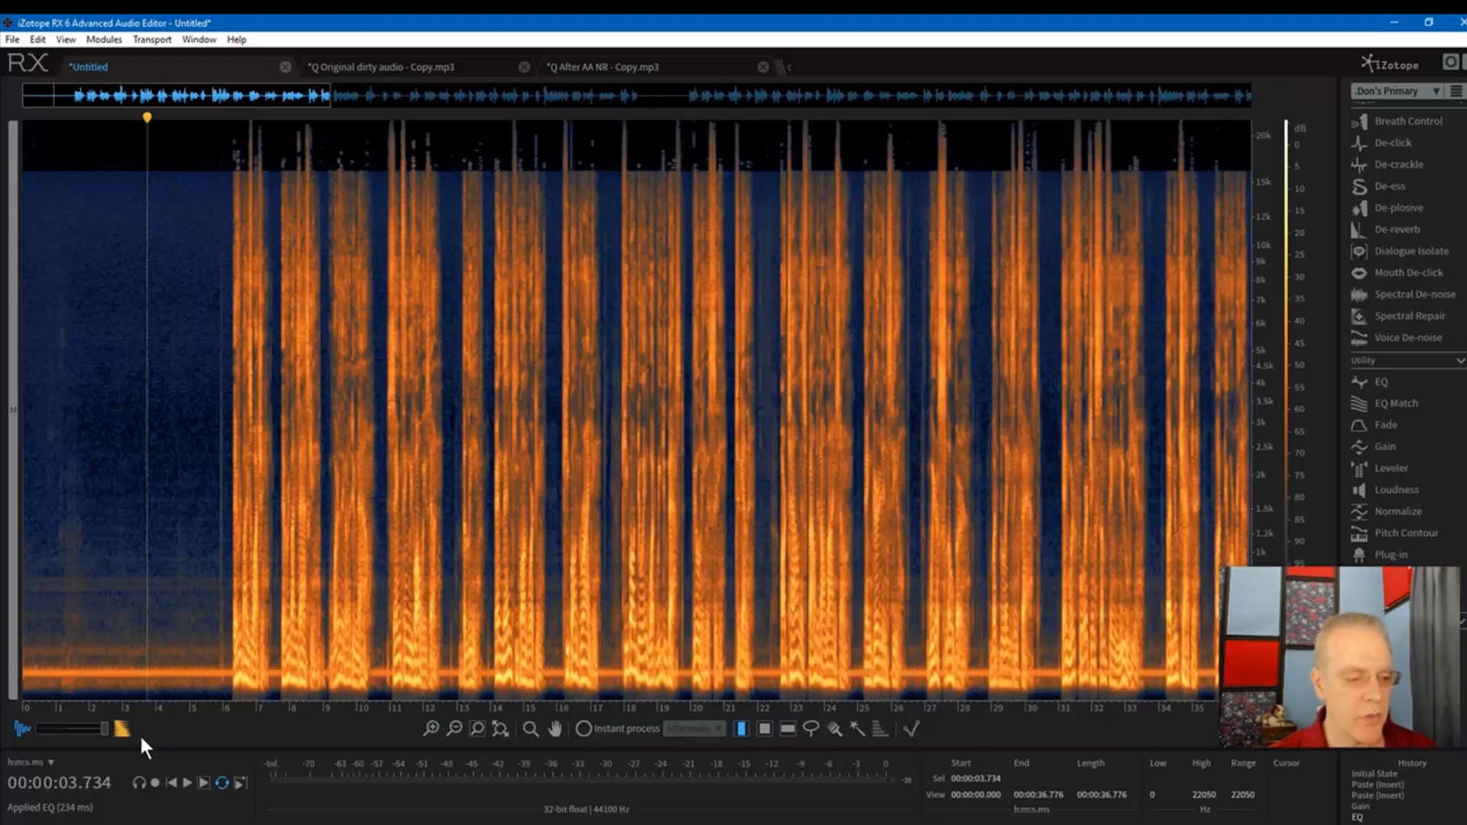
Step: Compare the equalized first copy with the unprocessed second one, and place the playhead in the pause at about 21.9 s
click(225, 603)
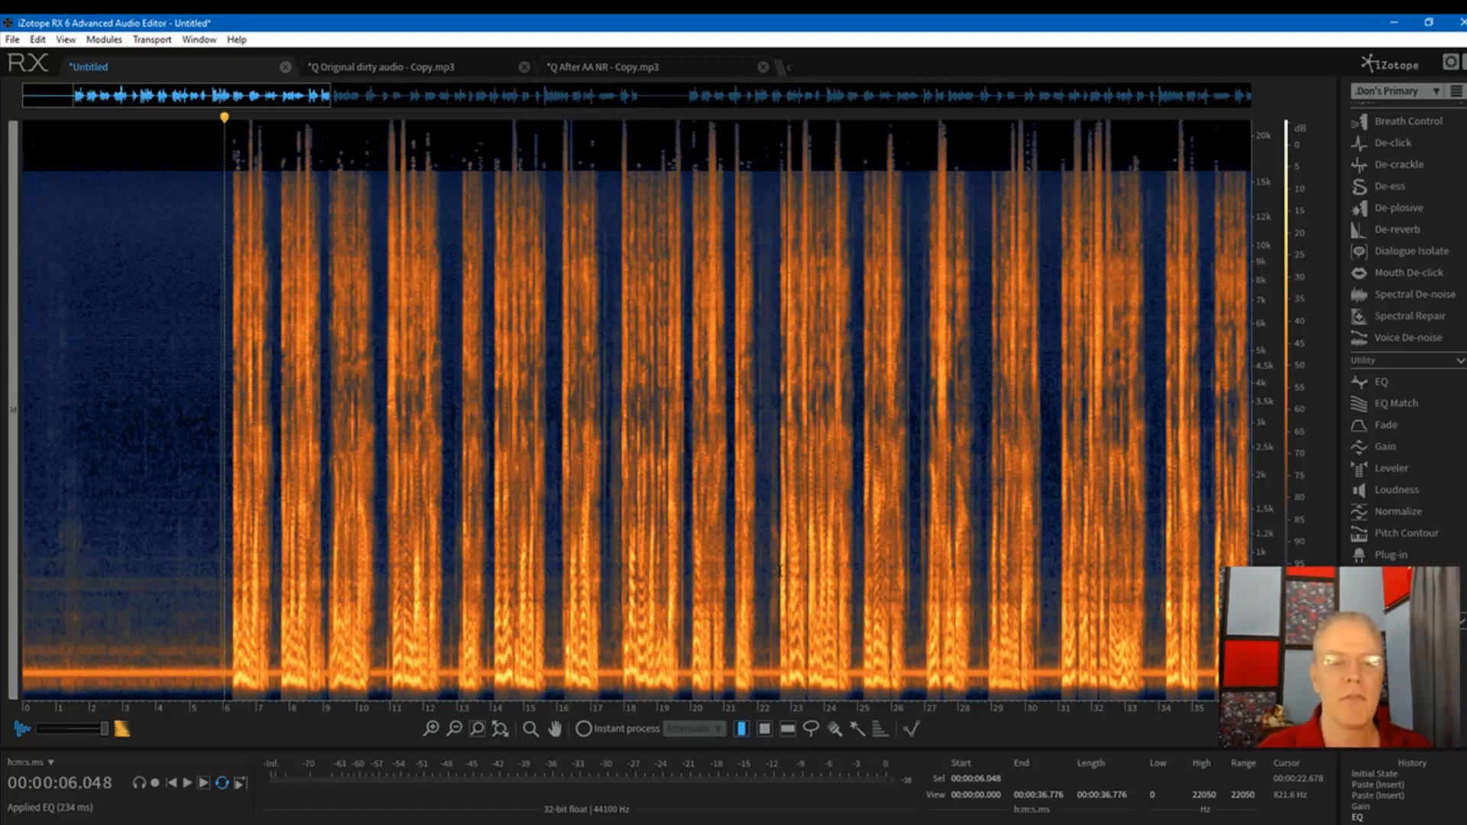
key(ctrl+minus)
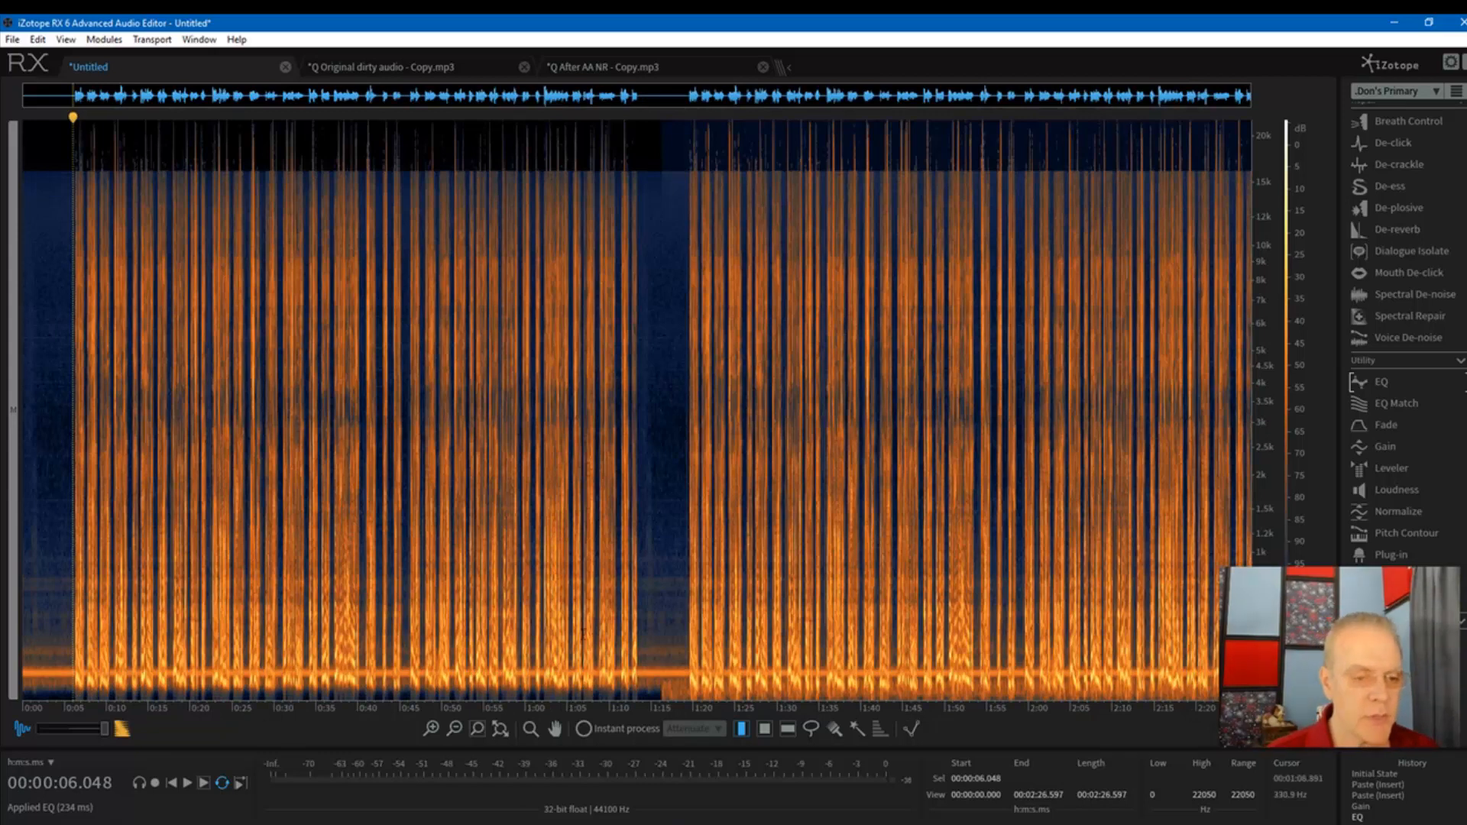
click(49, 604)
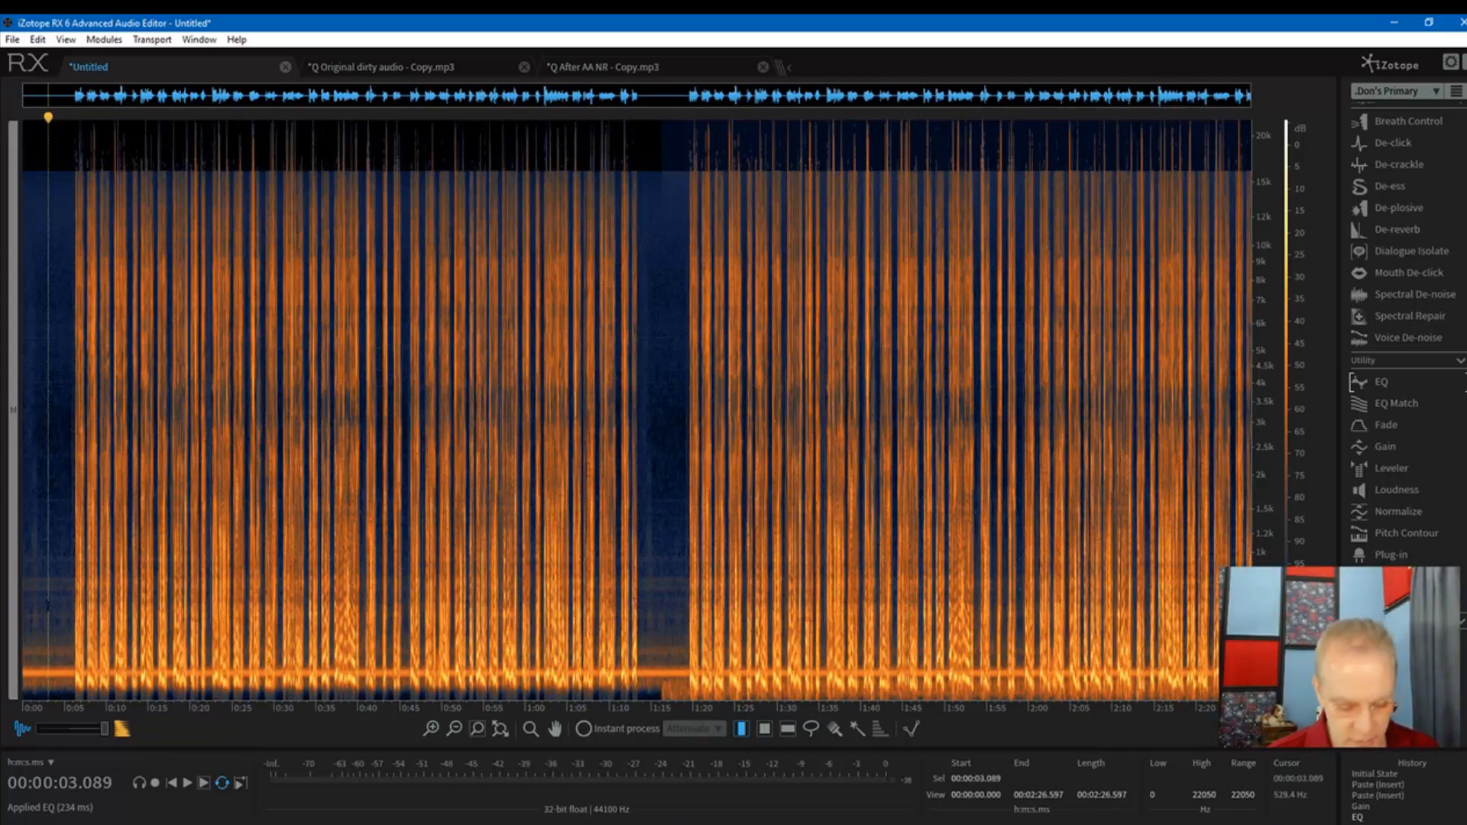
scroll(49, 604, up, 2)
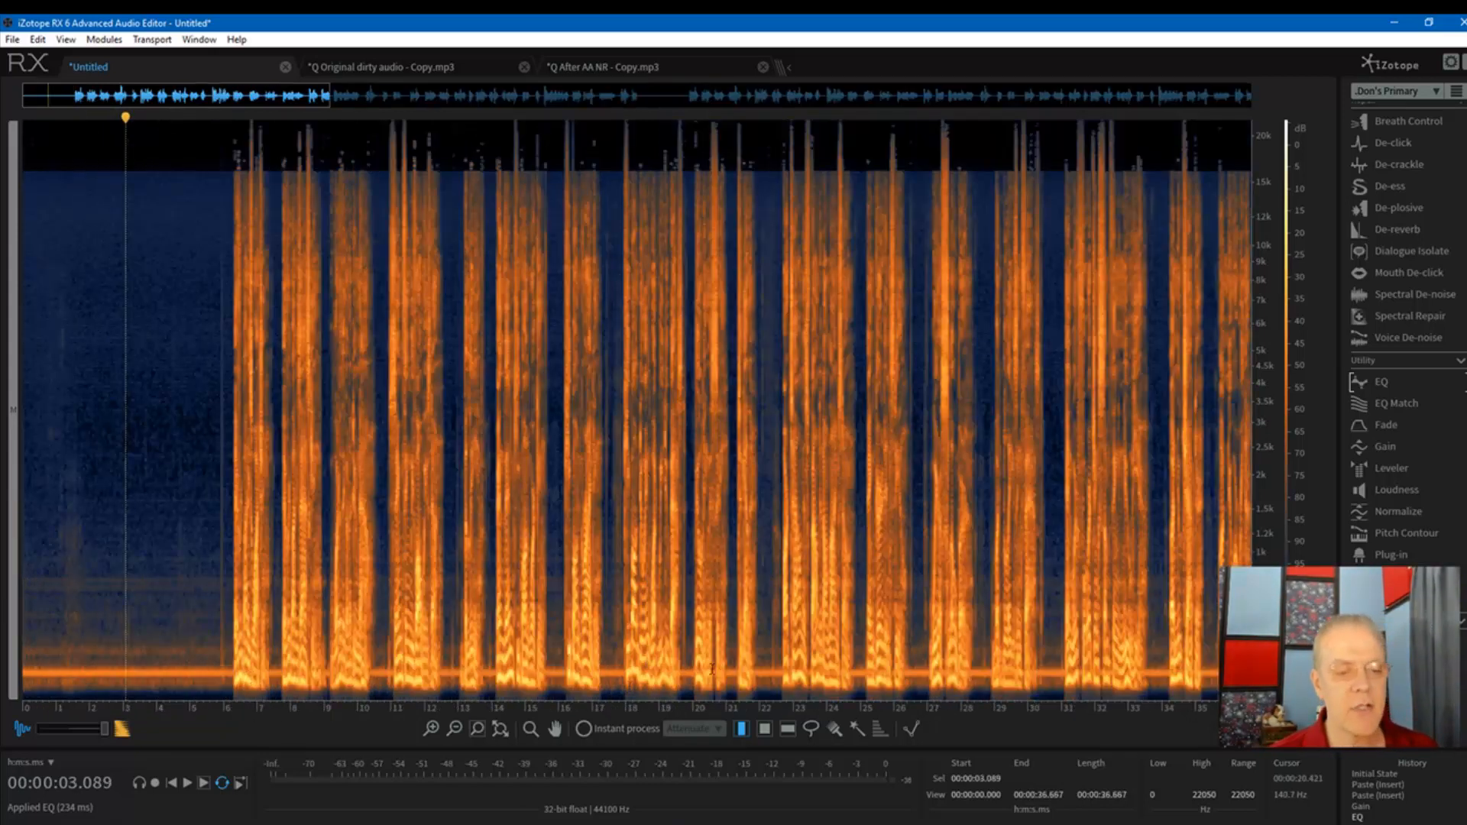
click(757, 648)
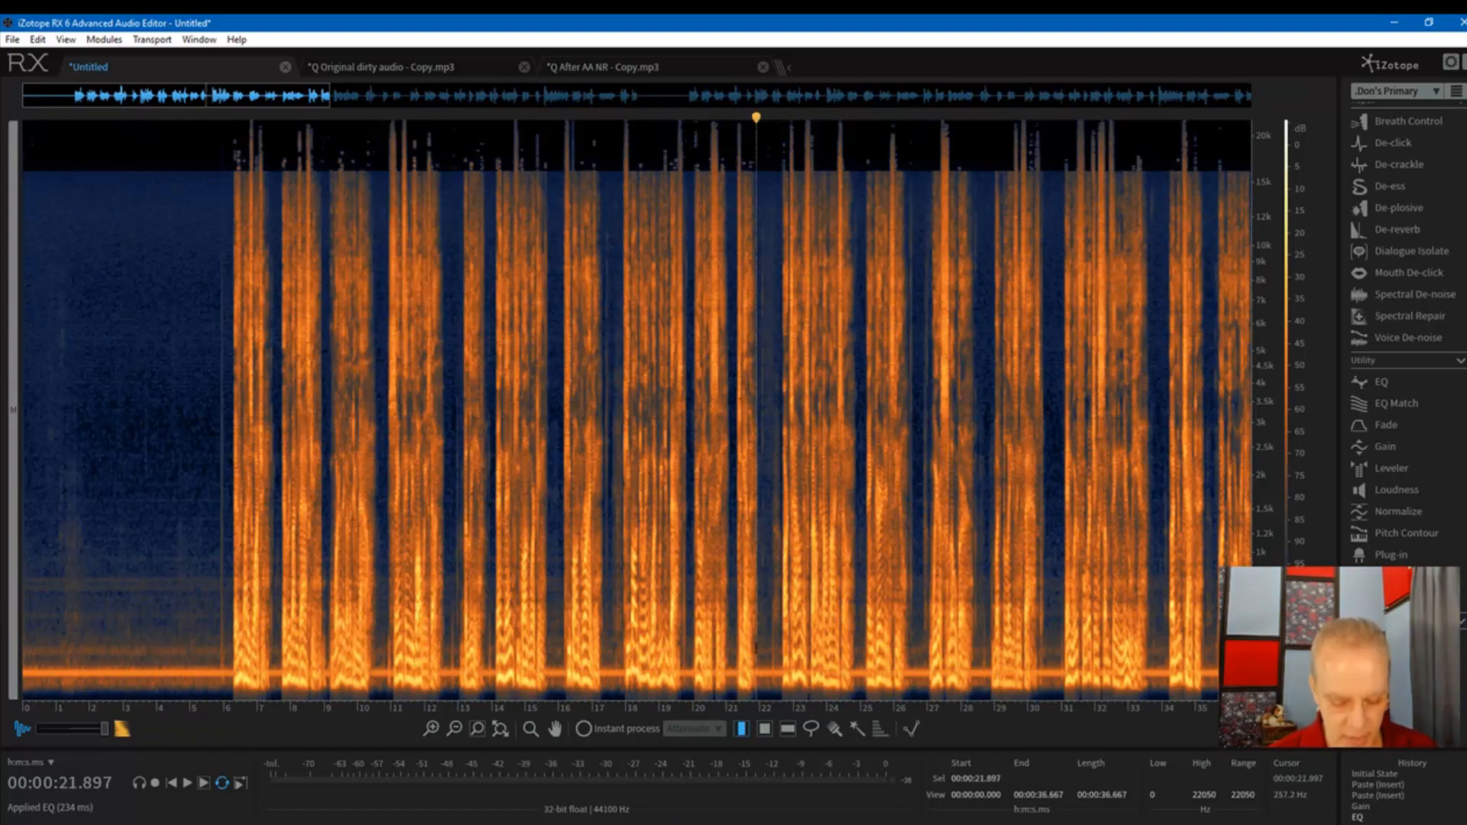
Step: Select three speech pauses together in the first copy, at about 21.1–21.3 s, 24.9–25.1 s and 26.6–26.9 s
scroll(756, 648, up, 4)
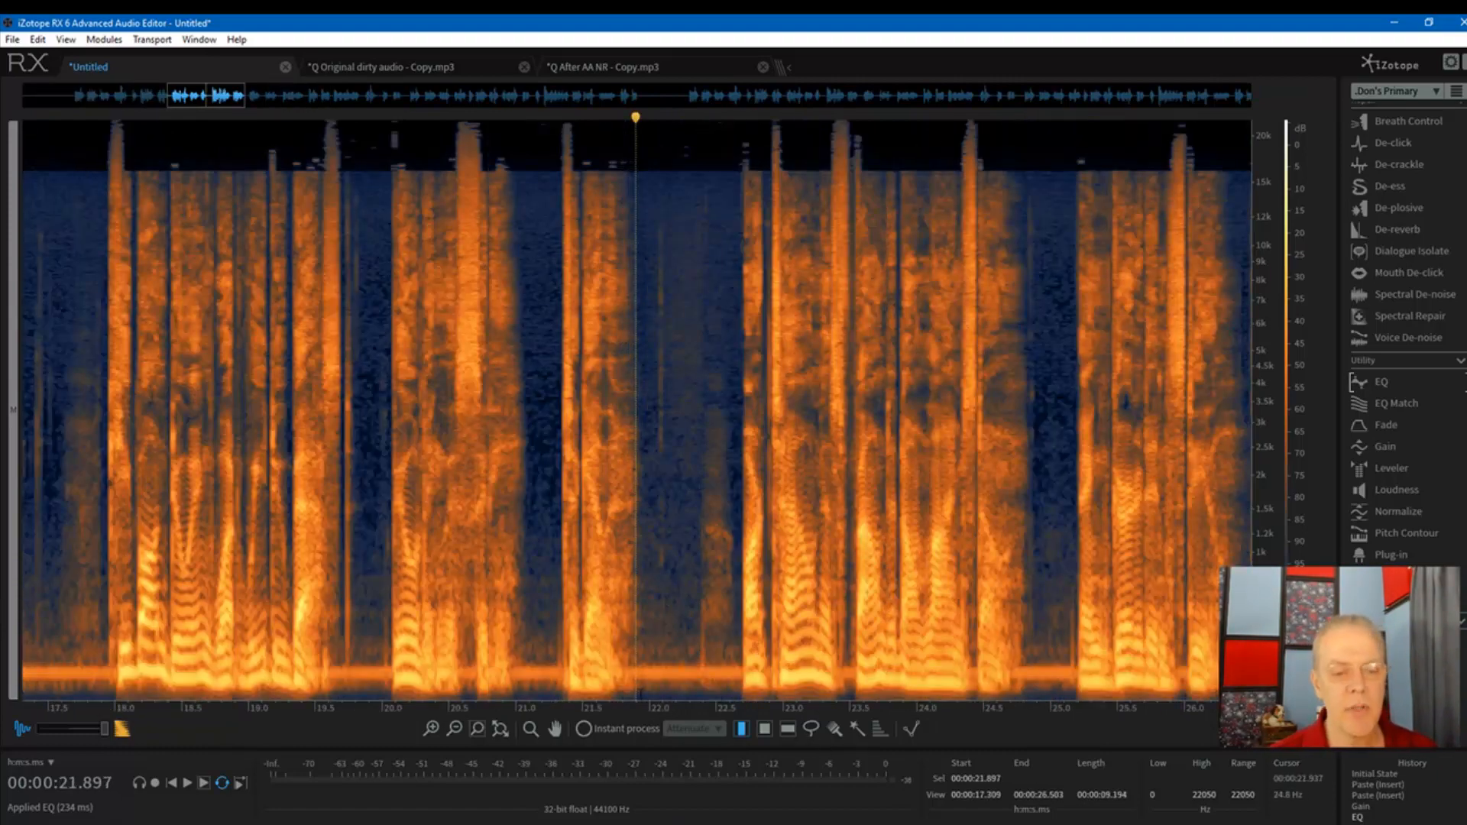
drag(645, 711, 413, 711)
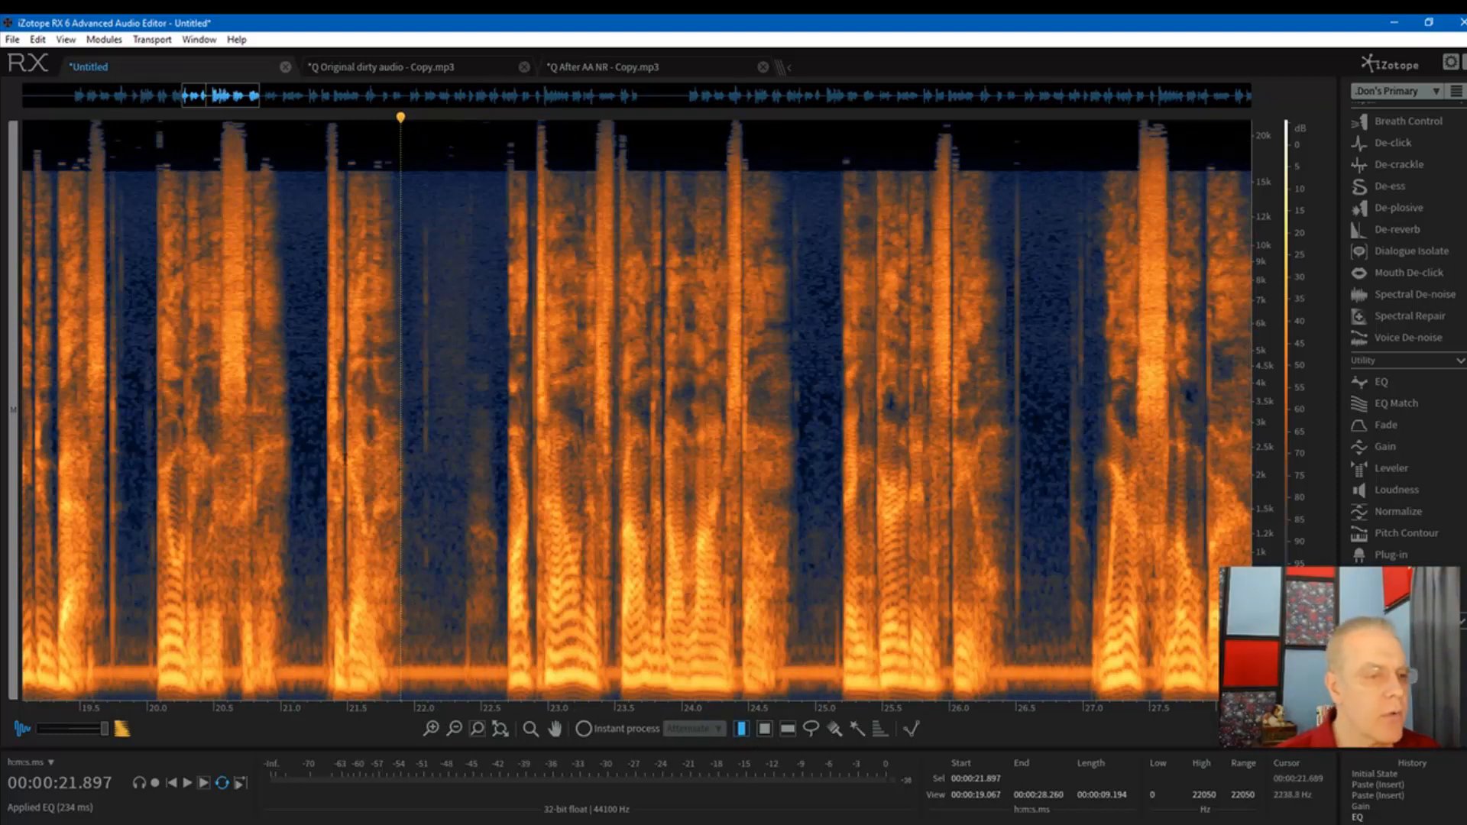
key(i)
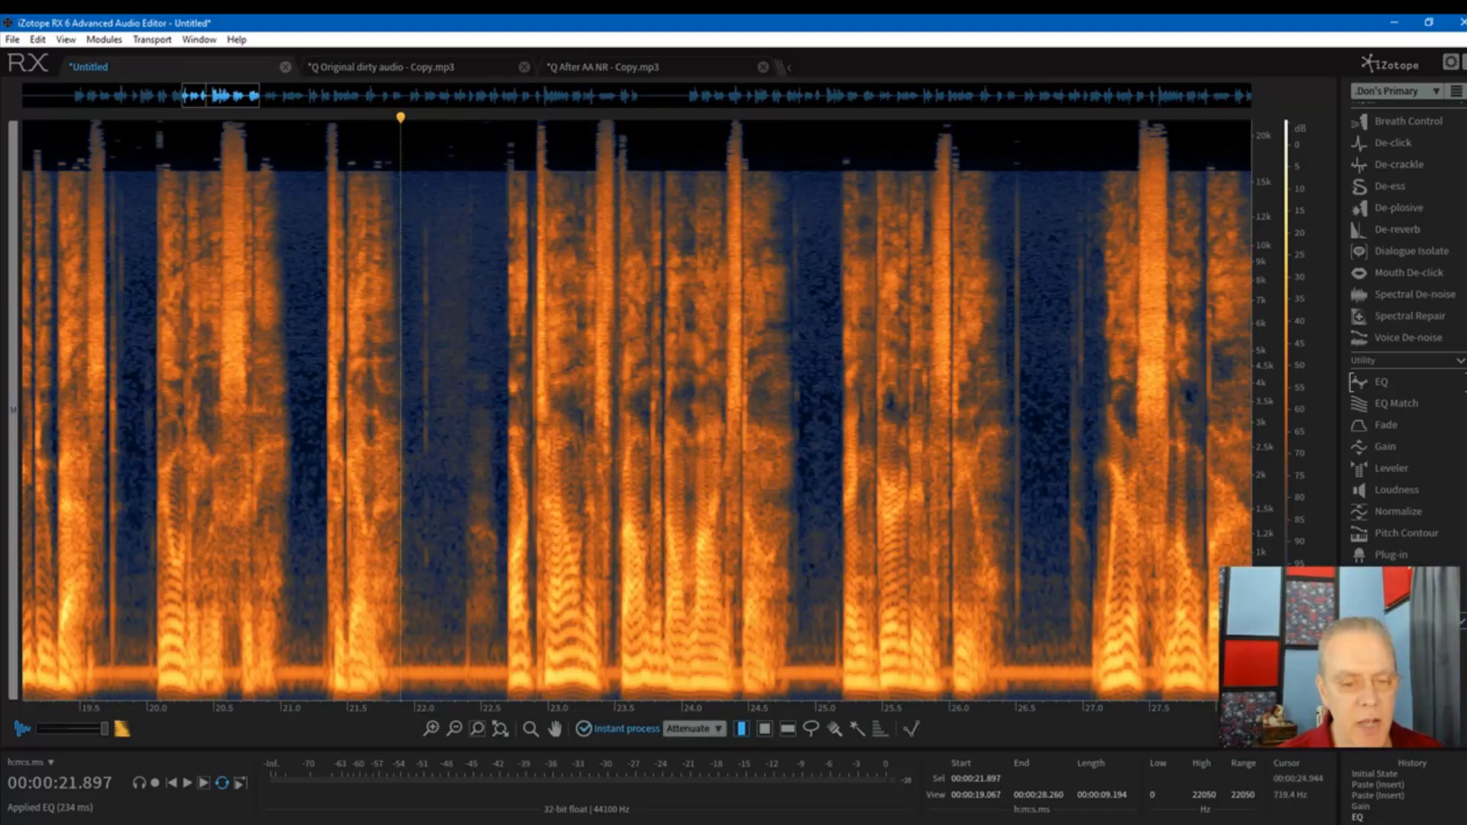
key(i)
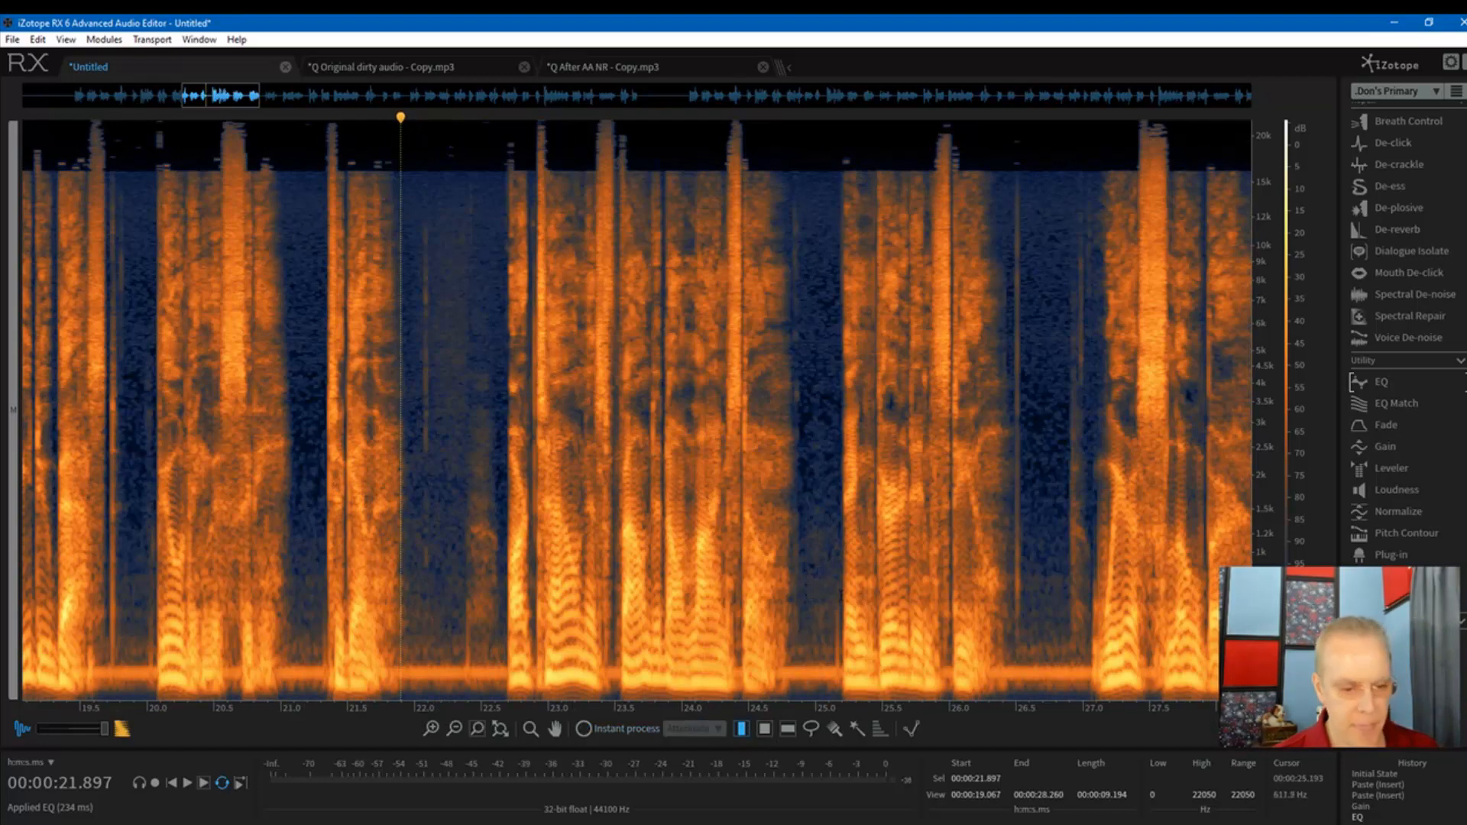
drag(800, 611, 828, 634)
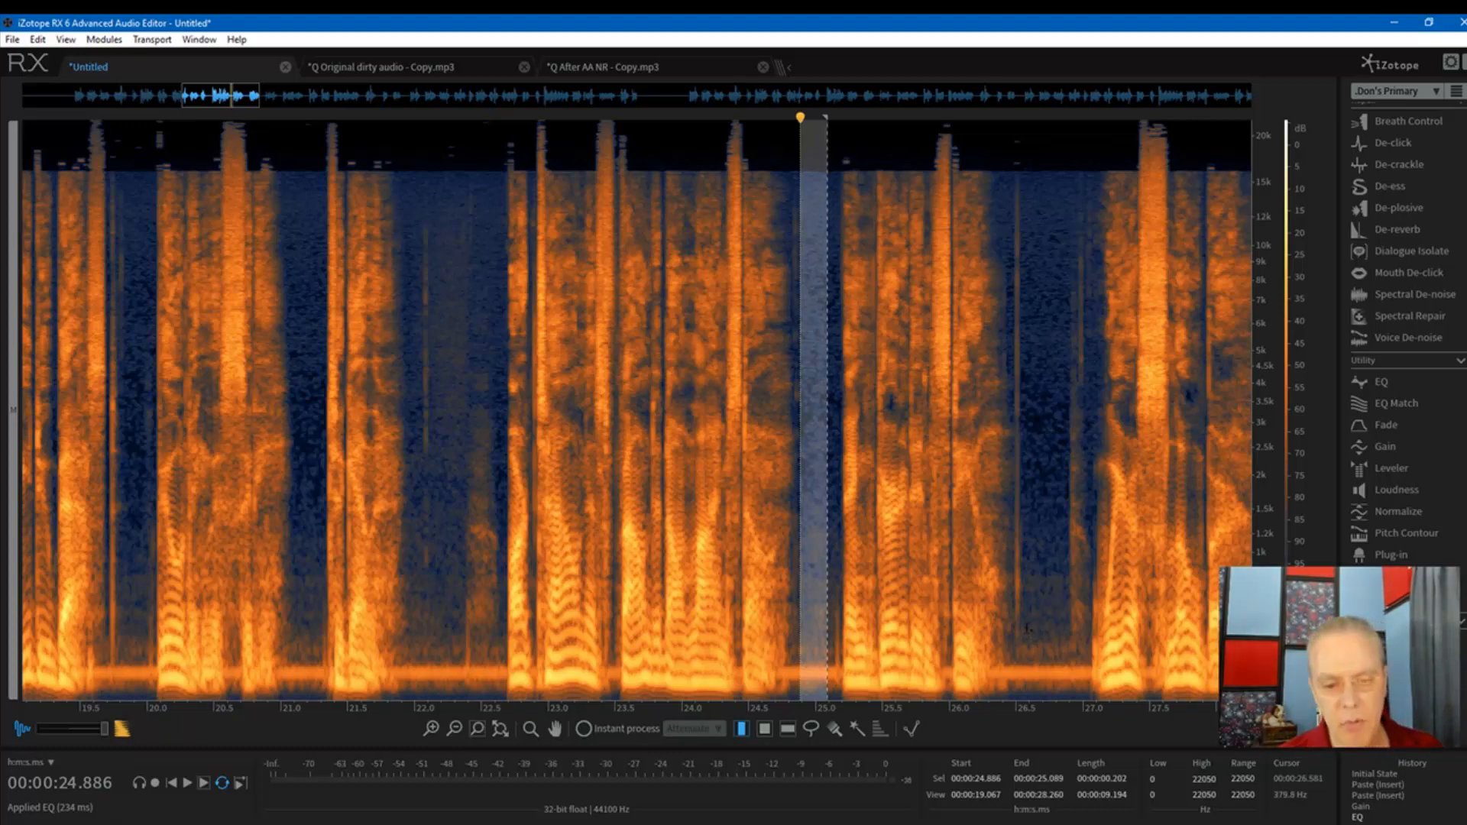
drag(1026, 634, 1068, 634)
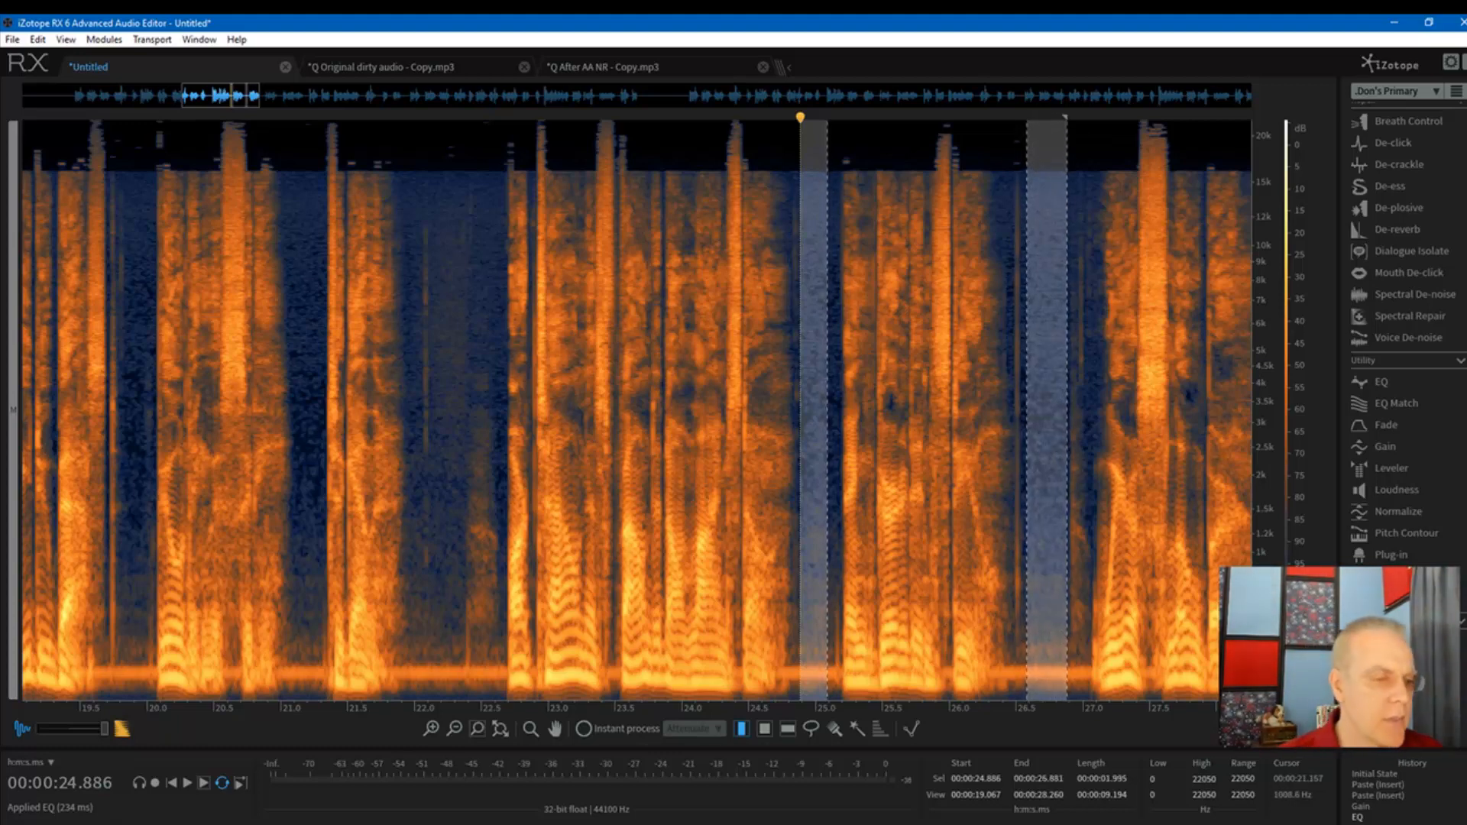
drag(316, 600, 297, 614)
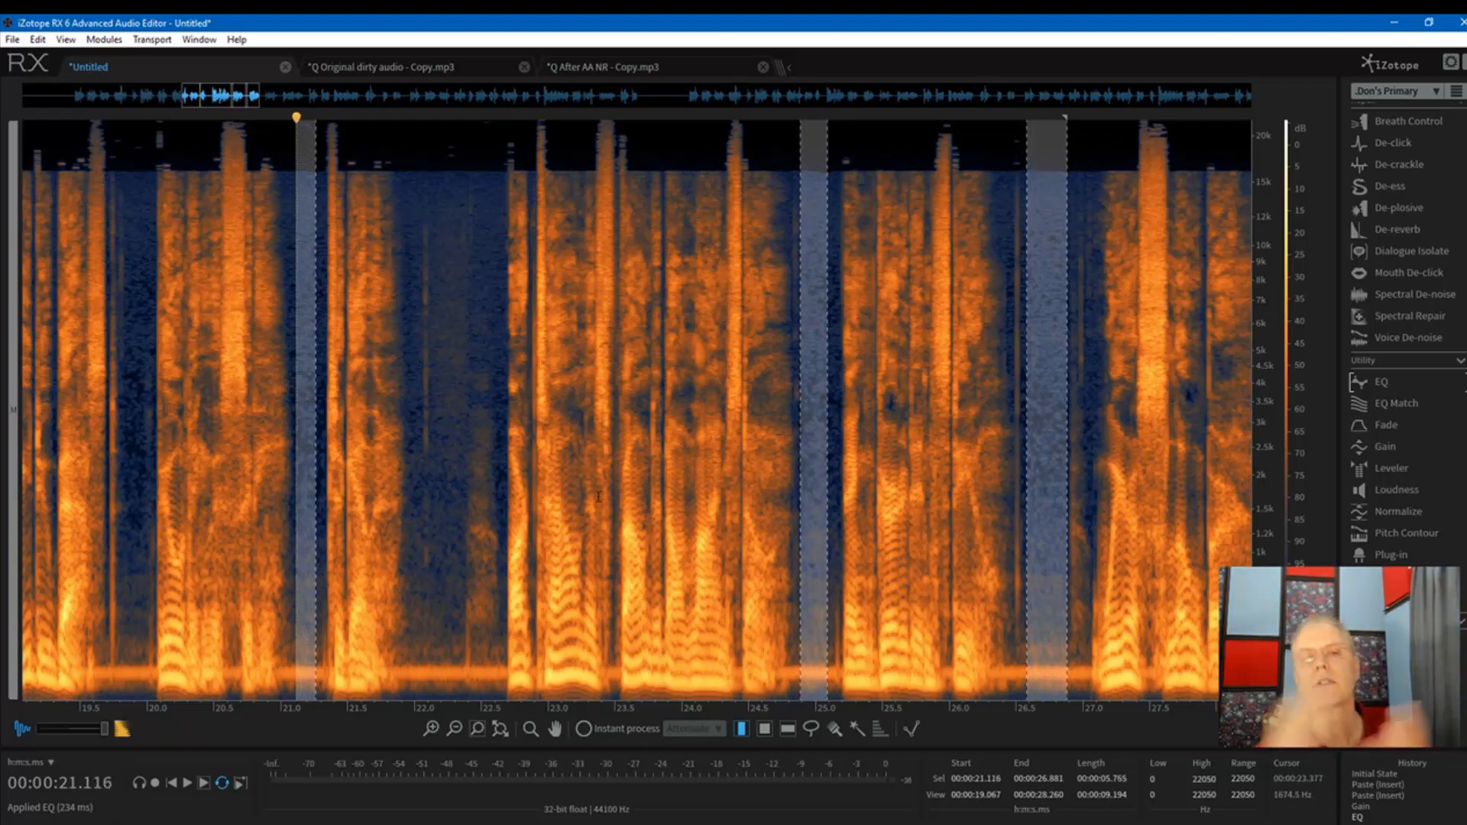
Step: Learn a Spectral De-noise noise profile from the selected pauses and unlink the noisy and tonal reduction amounts
click(1401, 295)
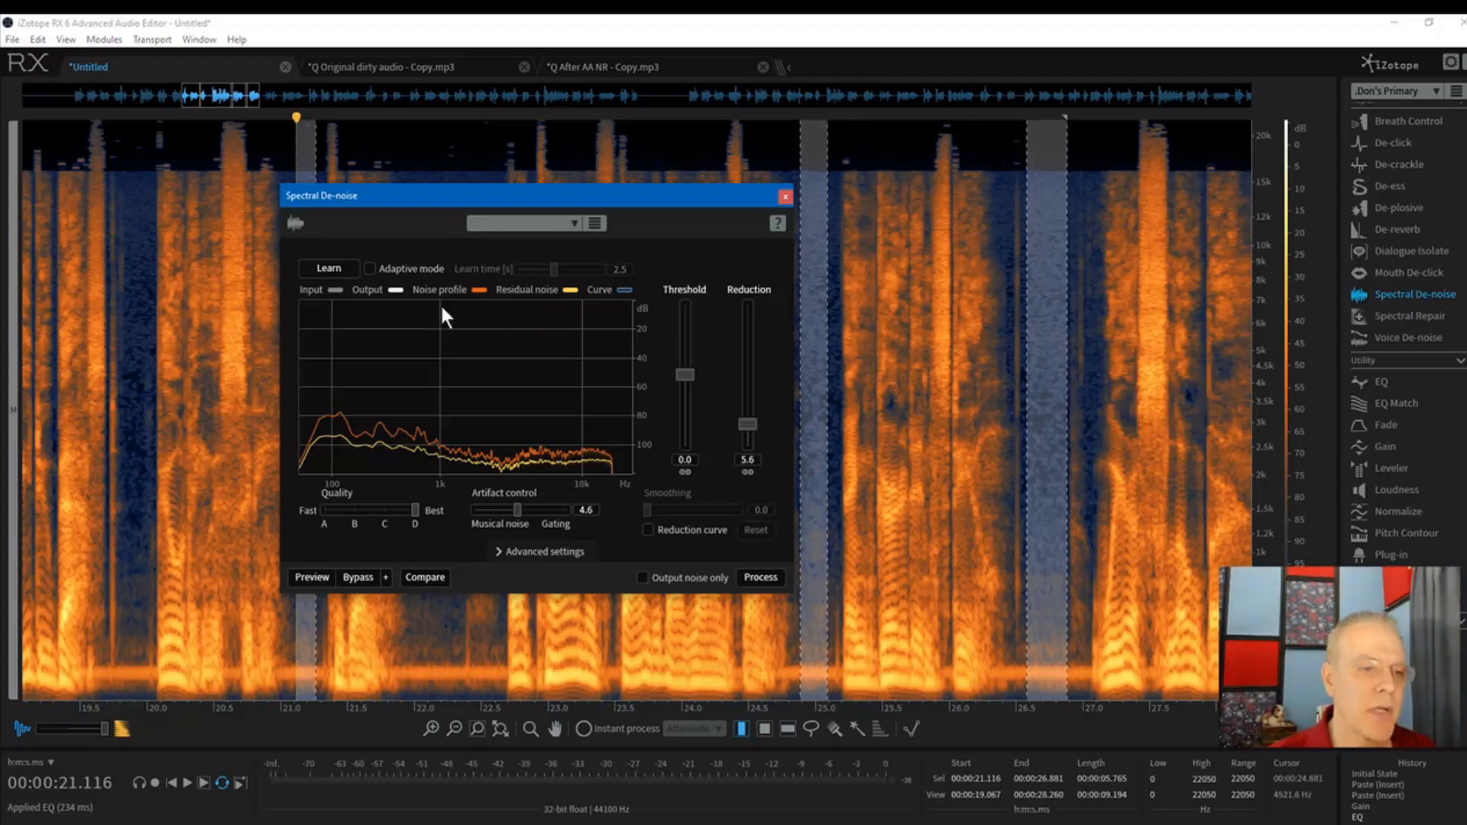
click(327, 269)
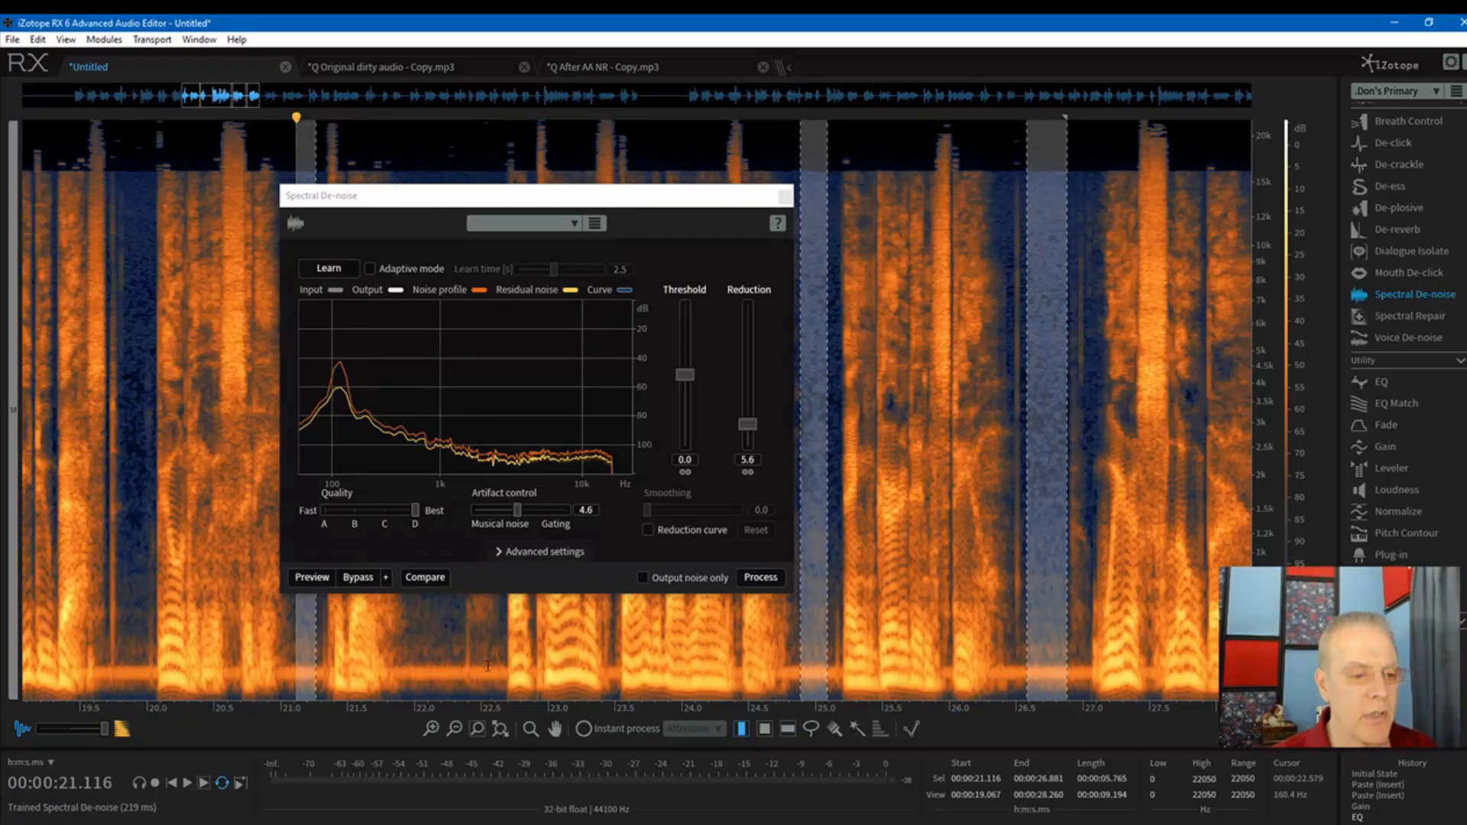
drag(639, 200, 485, 142)
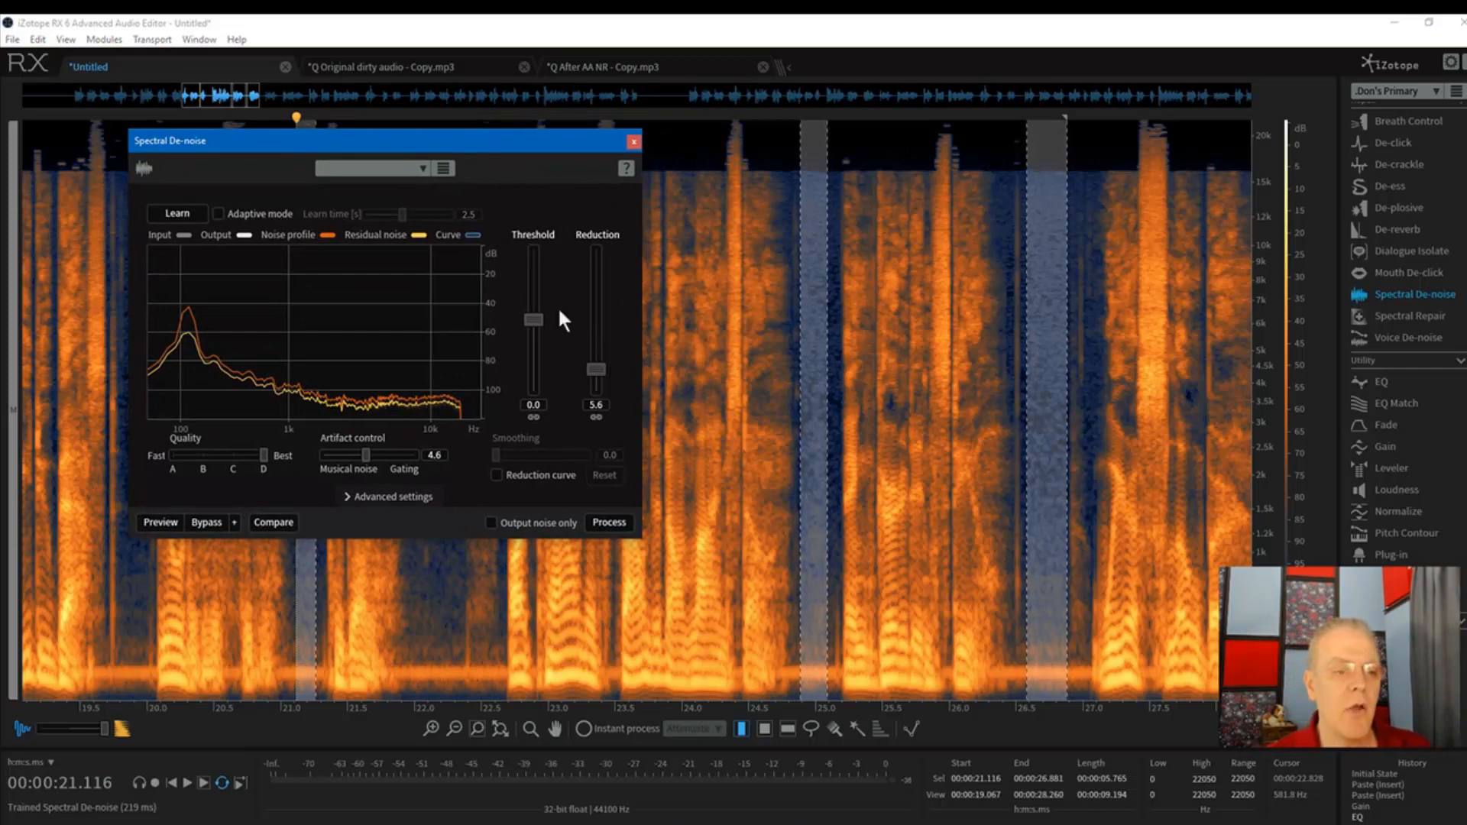
click(597, 417)
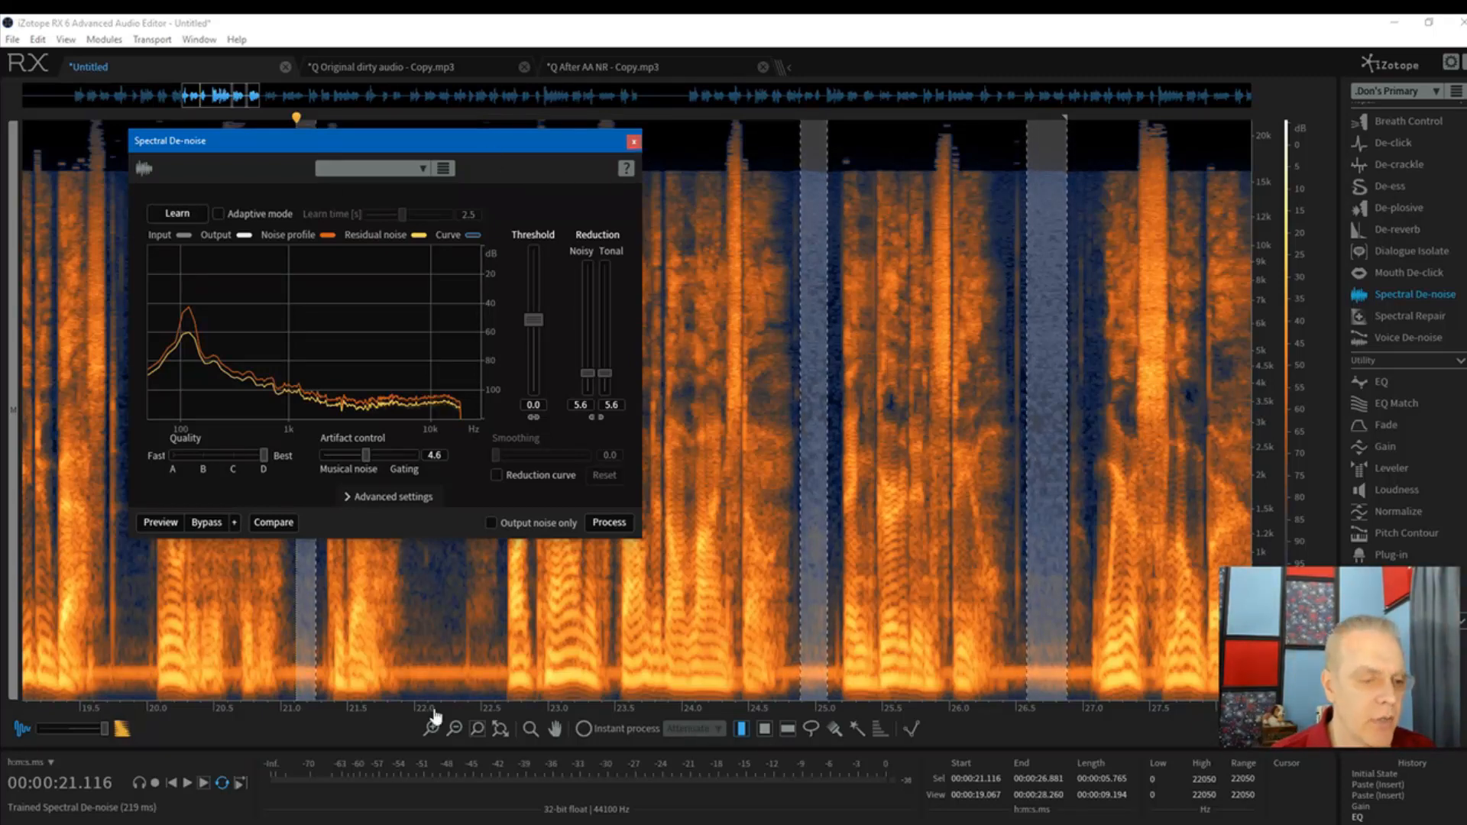
Step: Select only the low-frequency hum from about 21.9 to 22.6 s and 18 to 193 Hz, clear it, and return to time selection
click(764, 728)
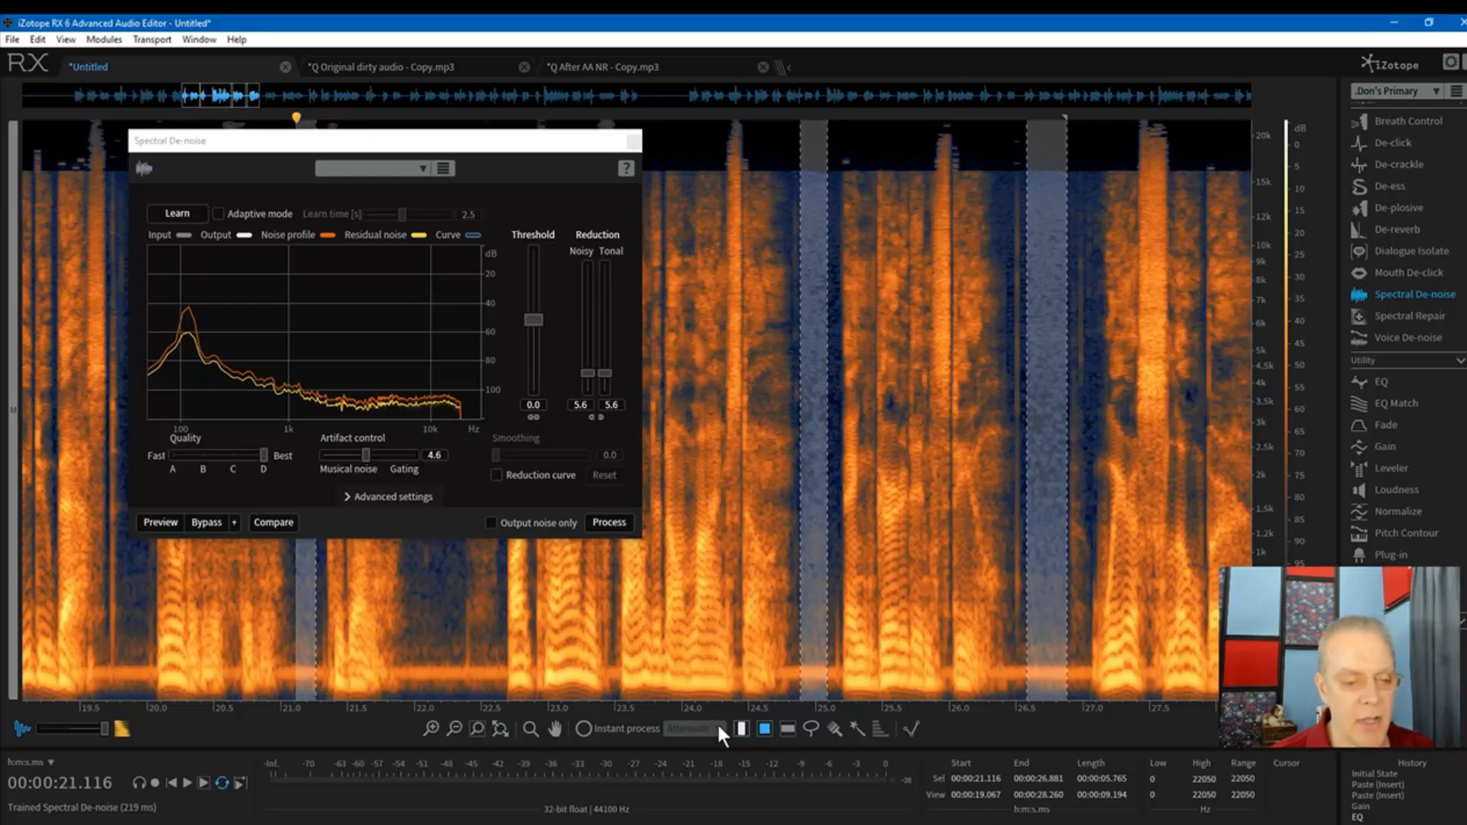
drag(398, 659, 499, 697)
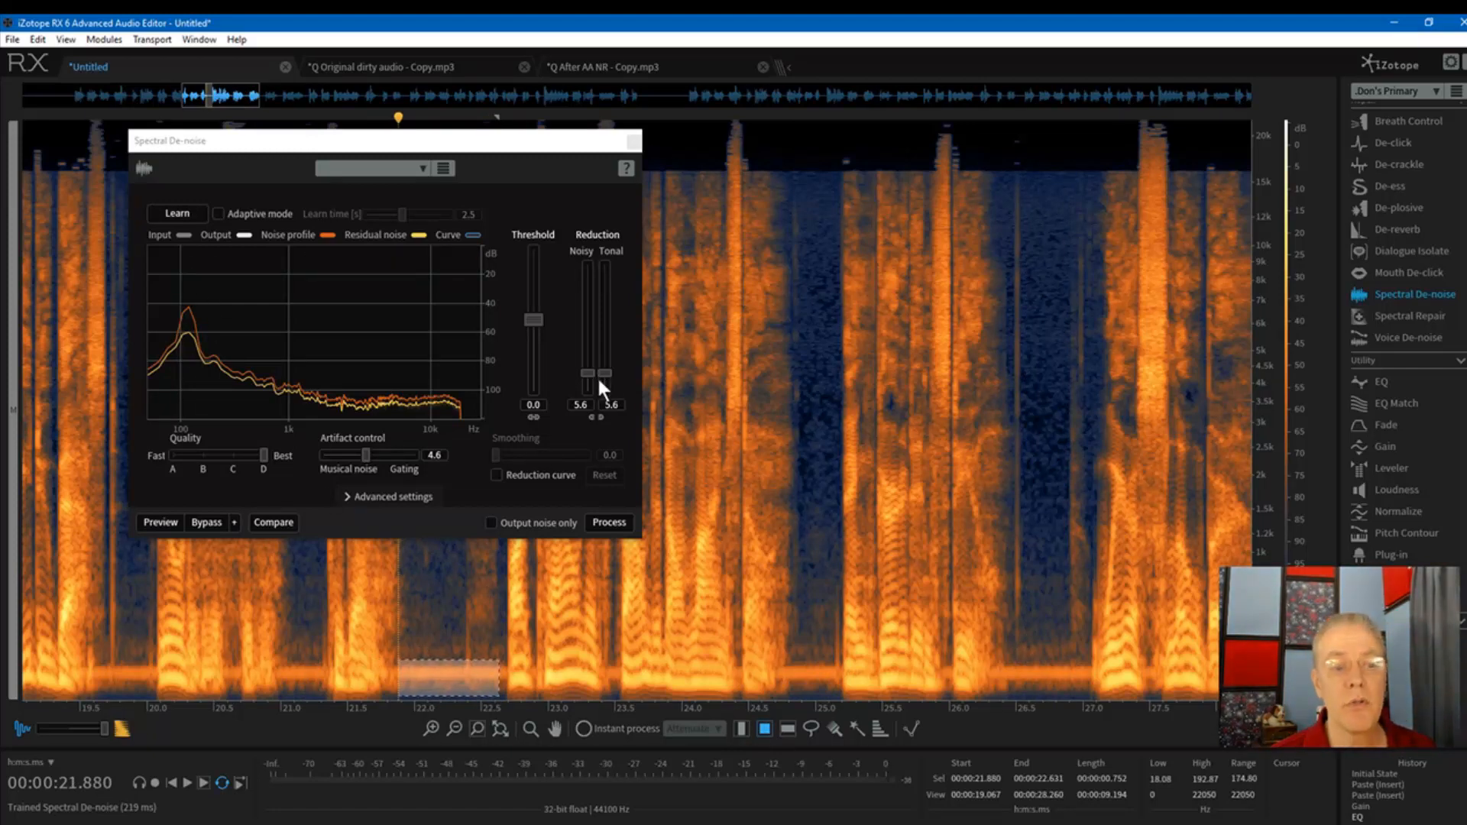
click(816, 642)
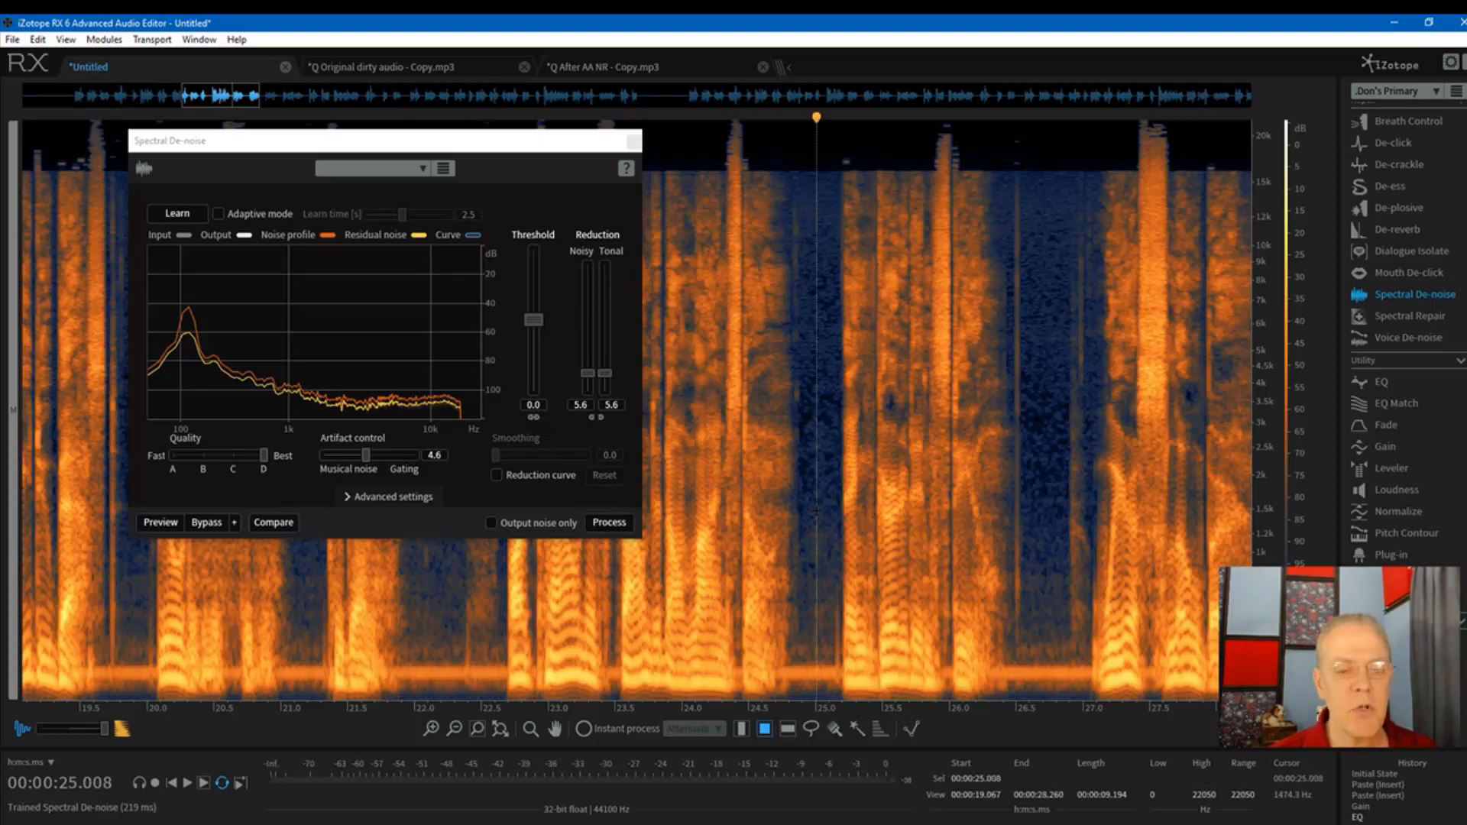
click(743, 729)
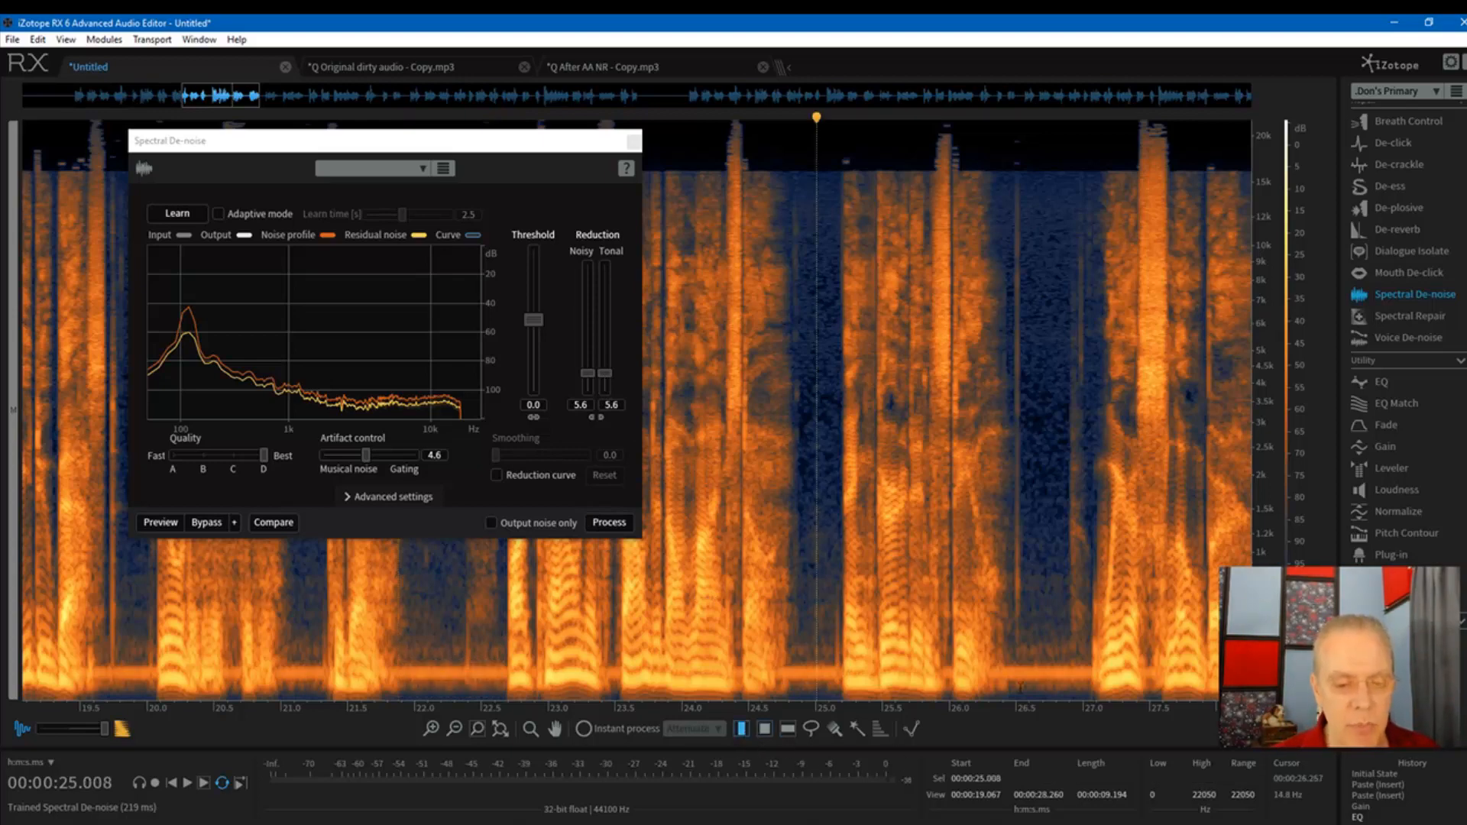
Step: Select the pause from about 26.59 to 26.88 s and set the reduction to 14.7 dB noisy and 32.4 dB tonal
drag(1028, 651, 1066, 651)
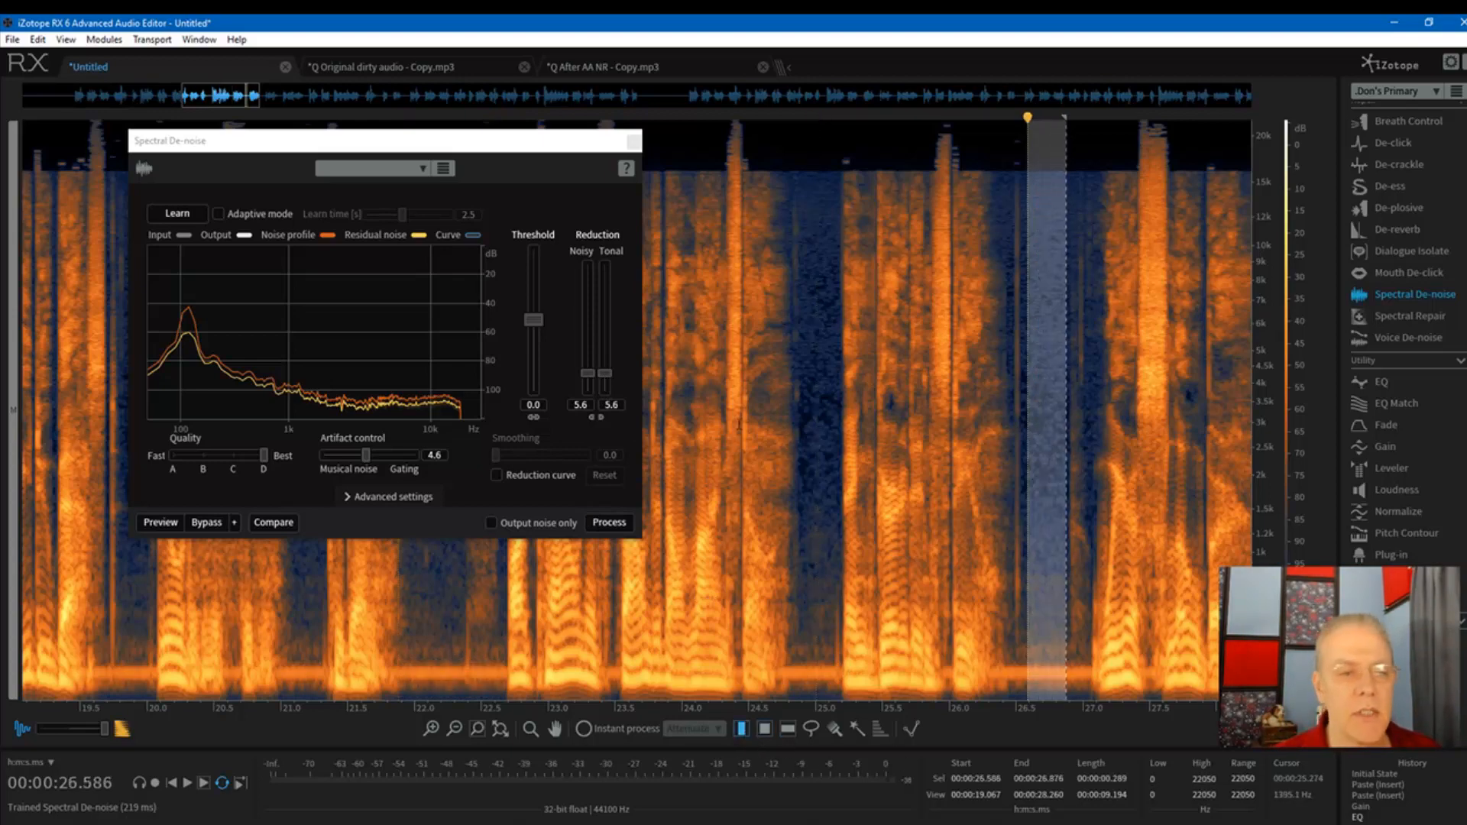
drag(582, 375, 611, 285)
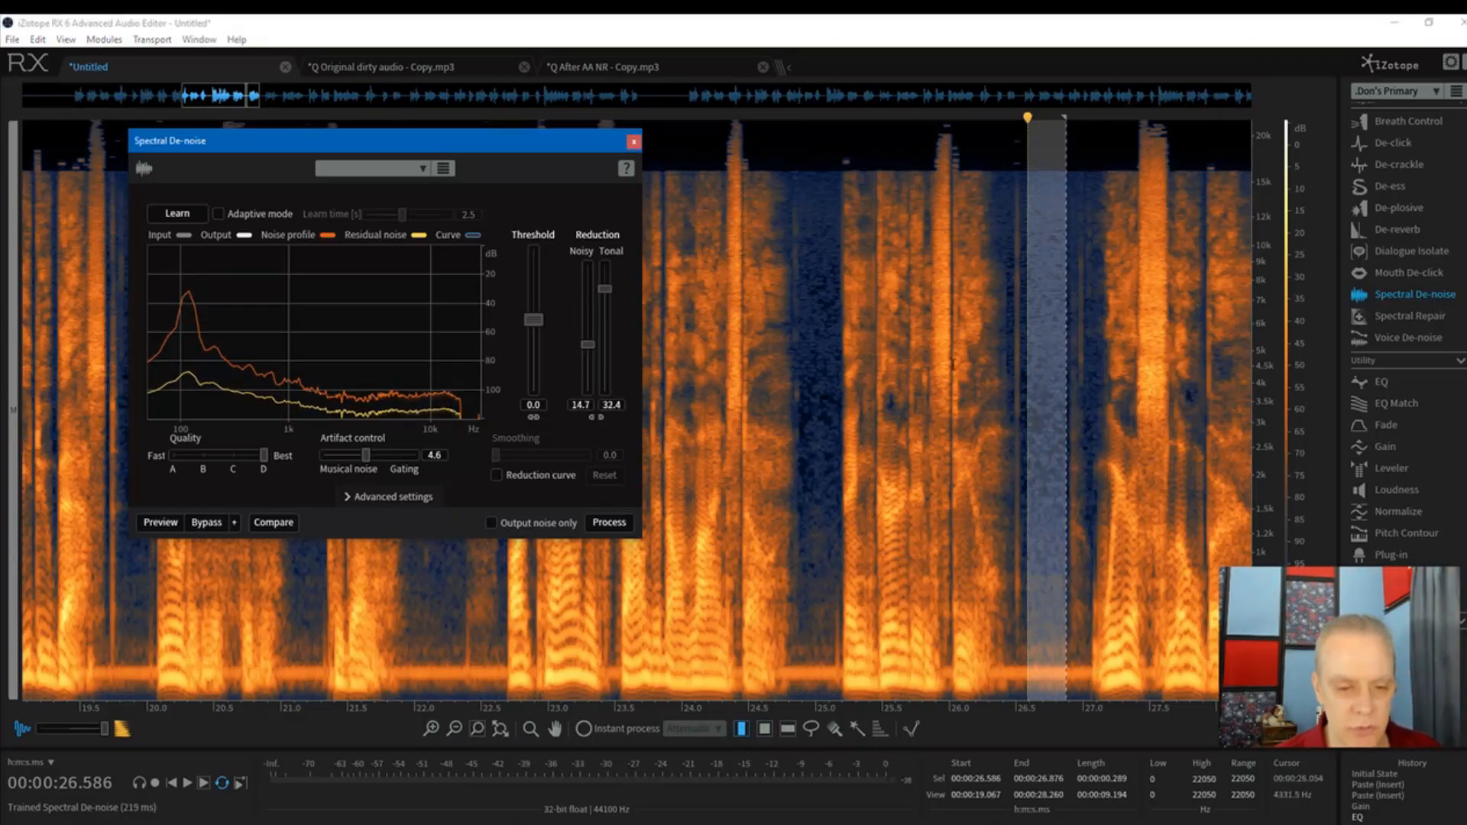
Step: Examine the peak and RMS levels of the selected pause in the waveform statistics, play it, and close the statistics
key(alt+d)
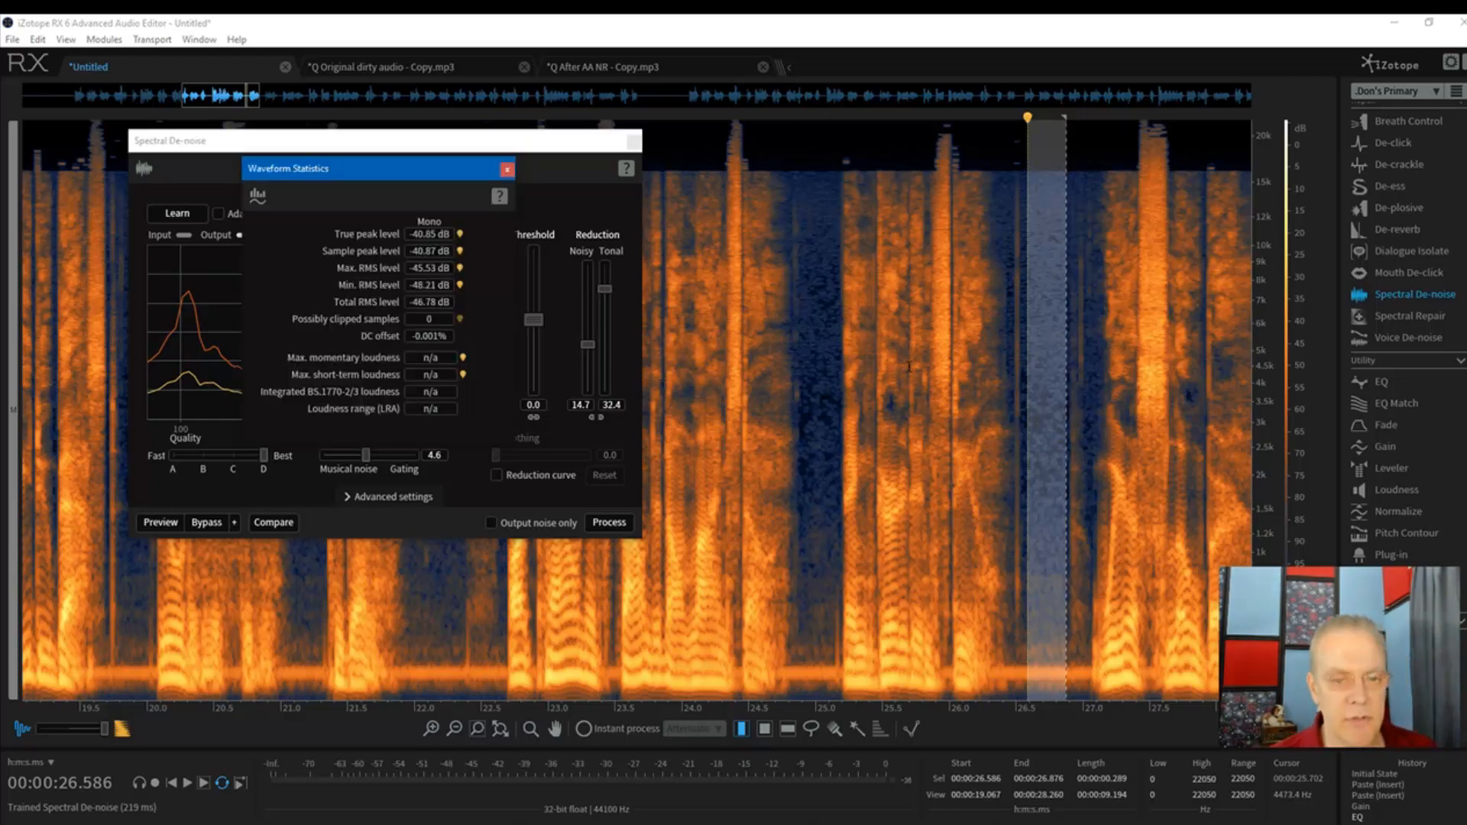
drag(429, 177, 896, 133)
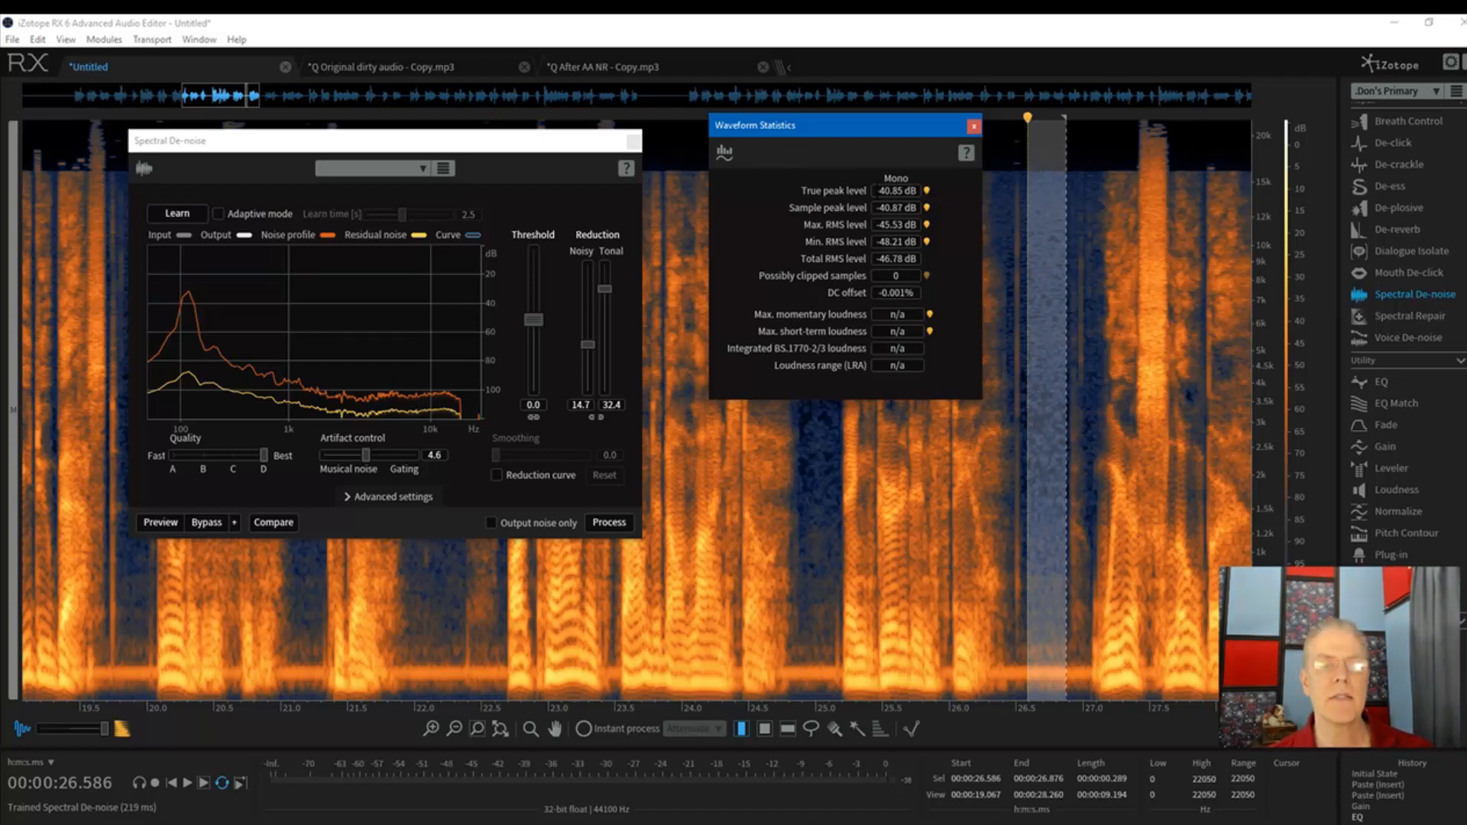
mouse_move(891, 208)
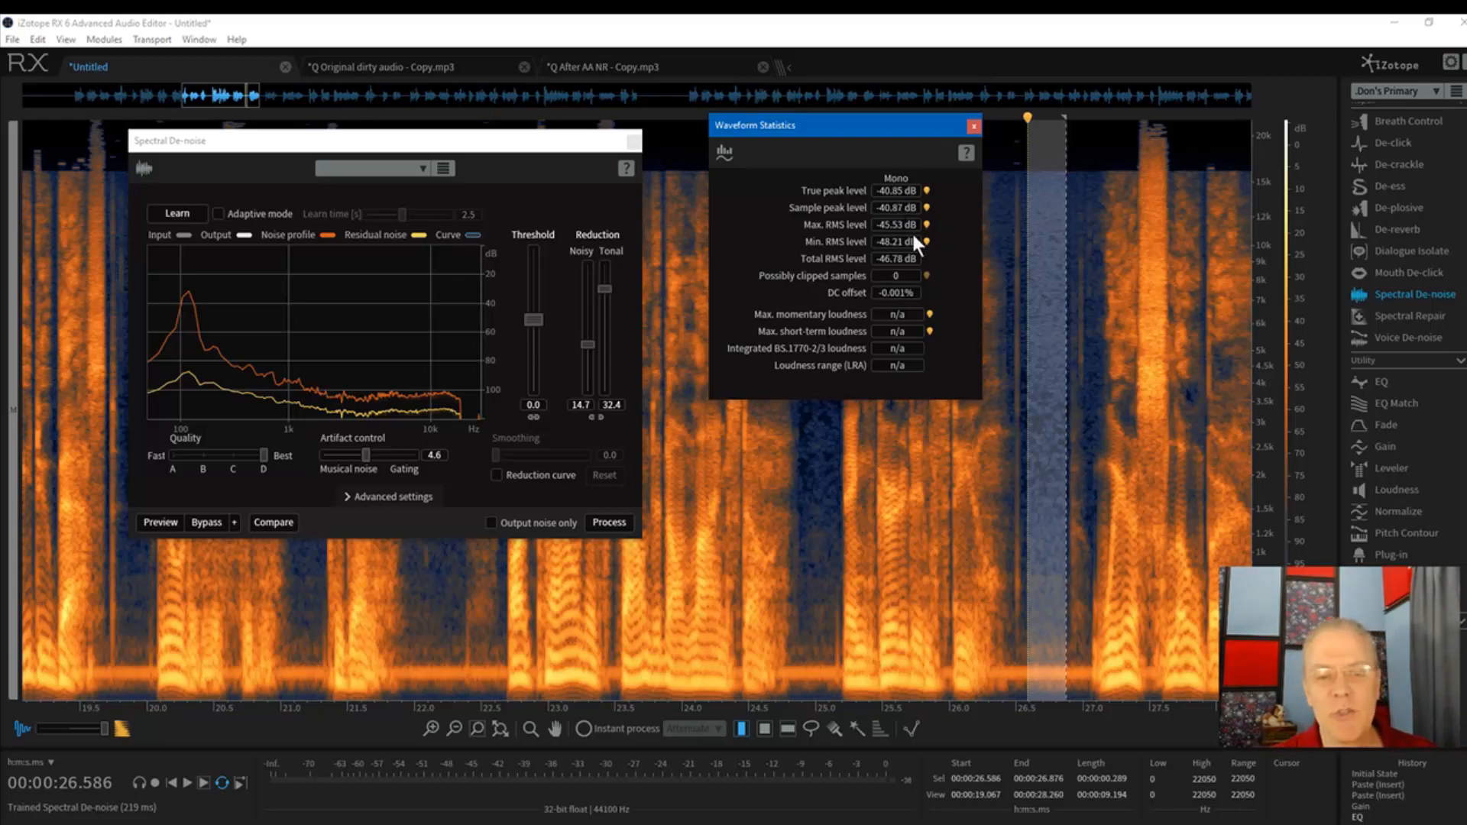
key(space)
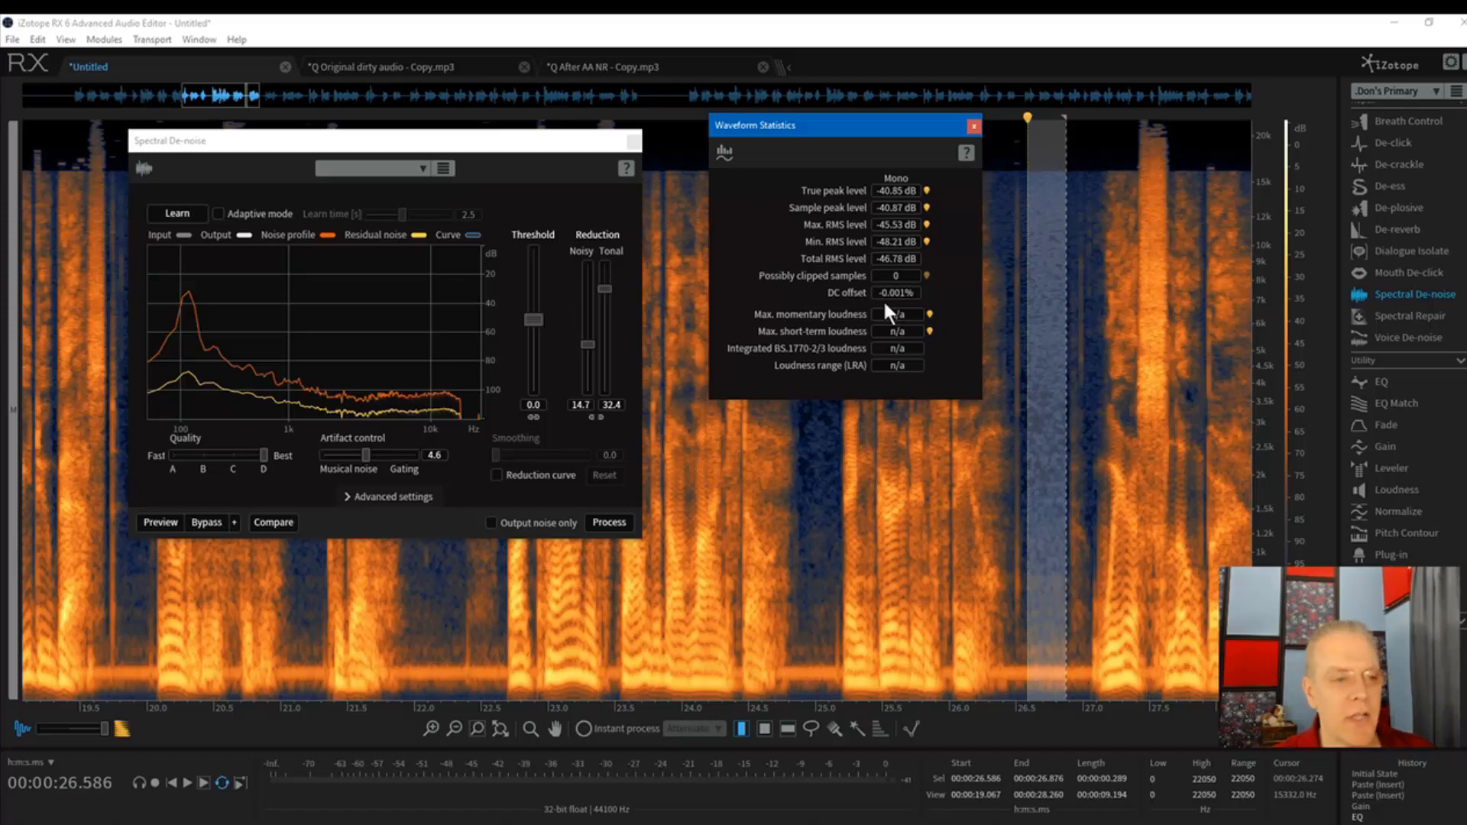
click(974, 126)
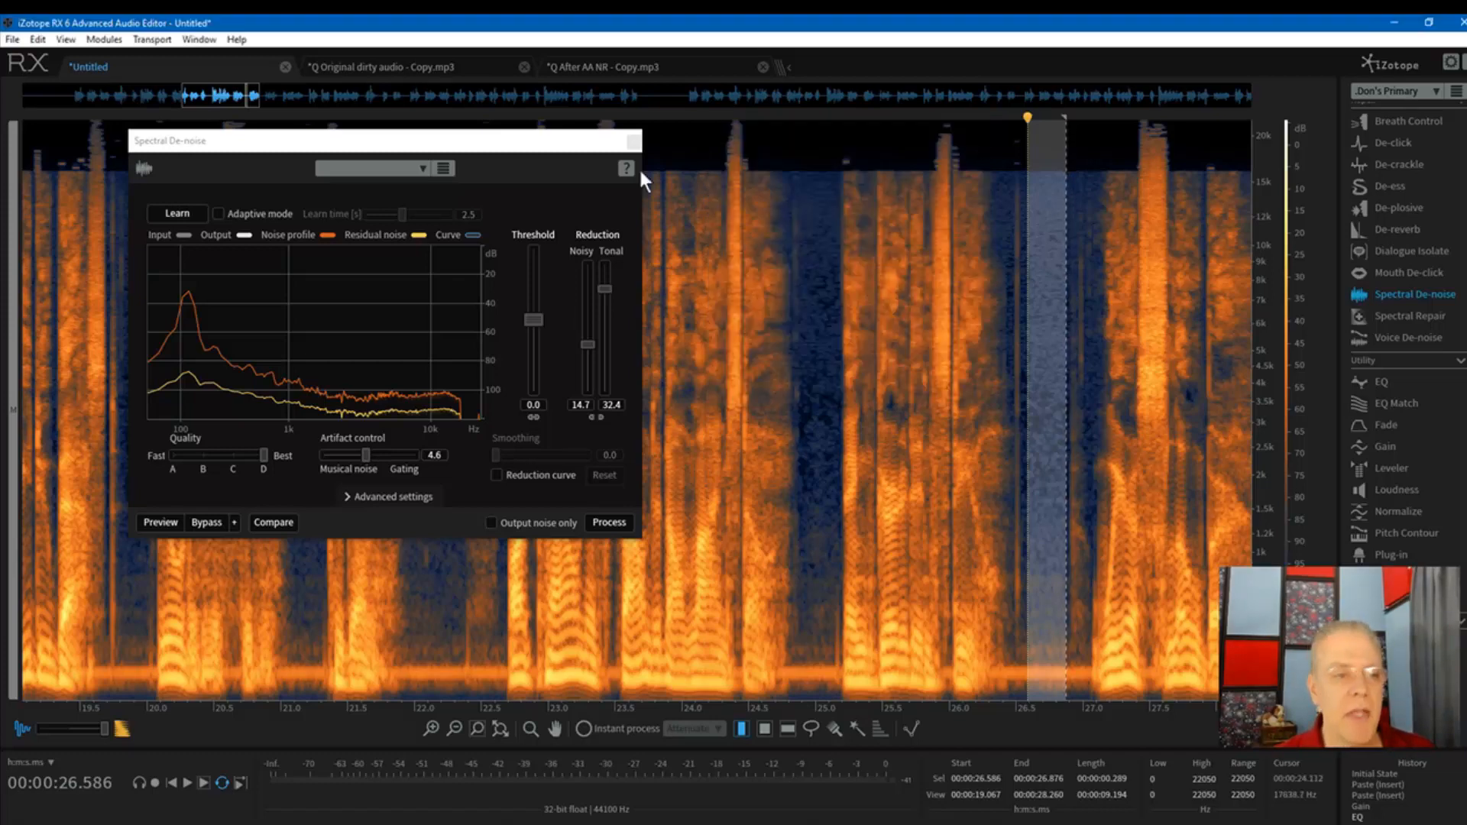
Step: Relearn the noise profile from the selected pause and set the reduction to 15.0 dB noisy and 23.6 dB tonal
click(184, 214)
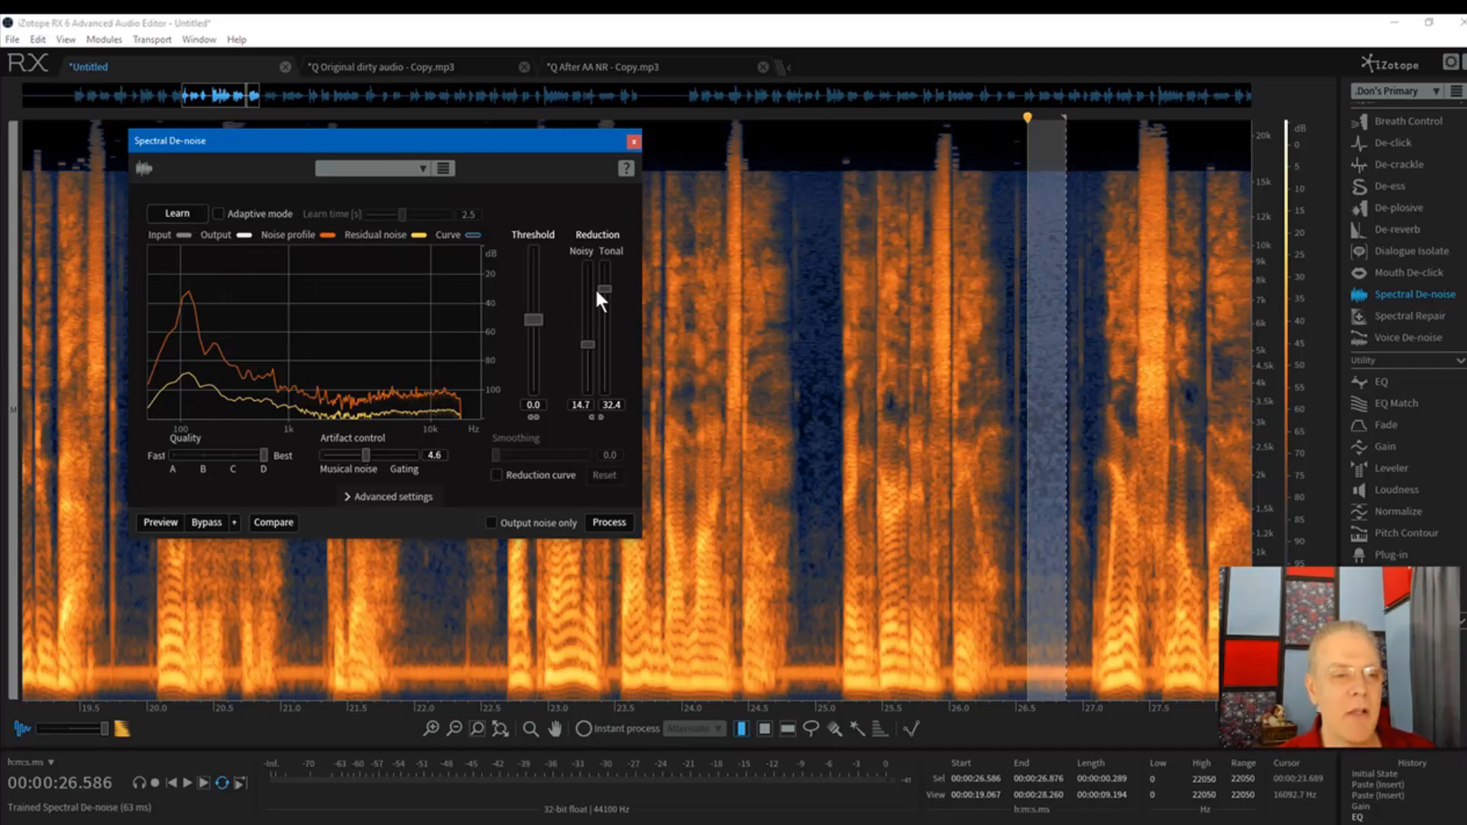
drag(602, 292, 607, 318)
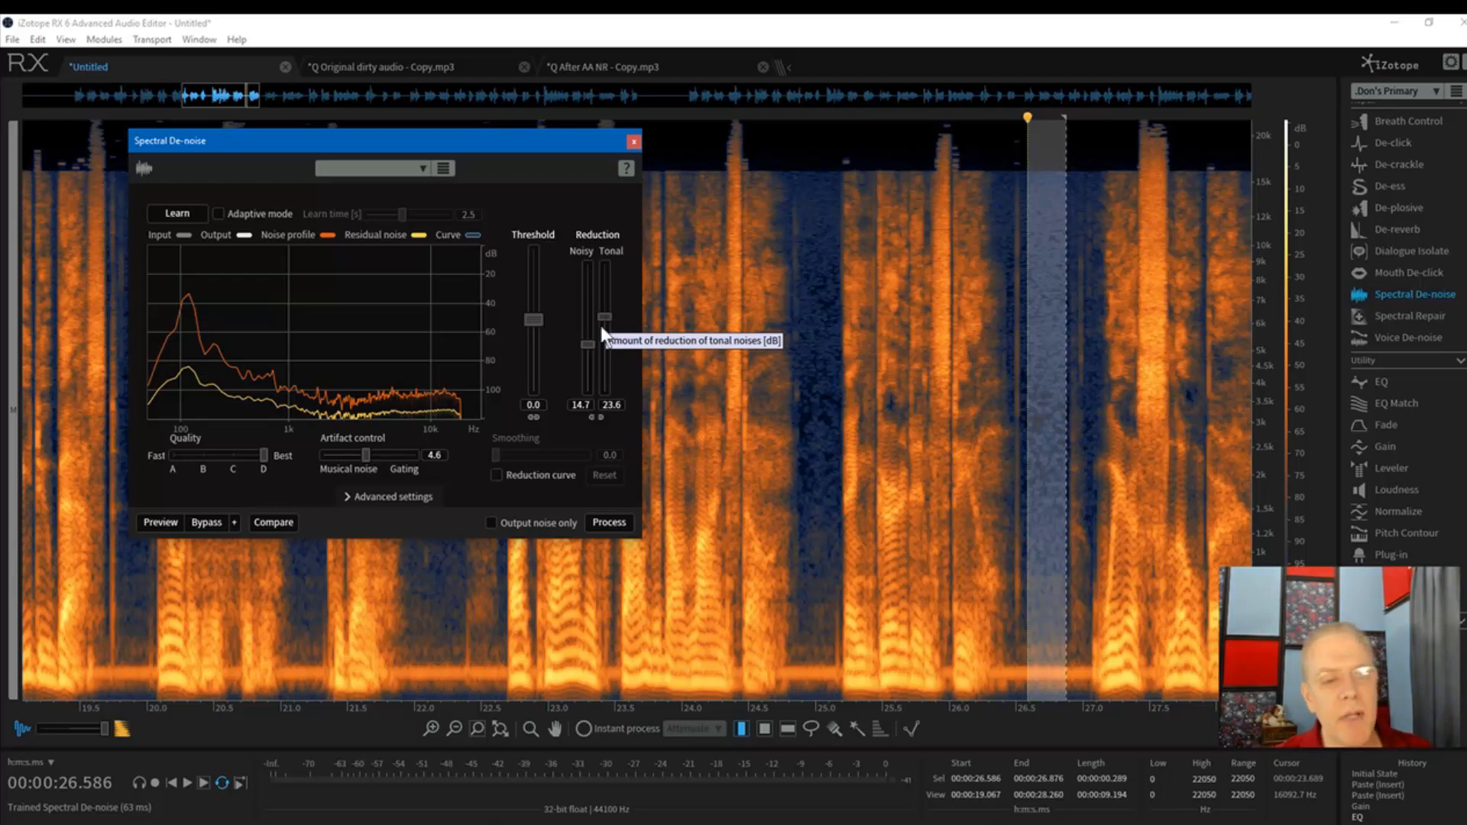
mouse_move(586, 343)
mouse_down()
mouse_move(591, 373)
mouse_move(591, 343)
mouse_up()
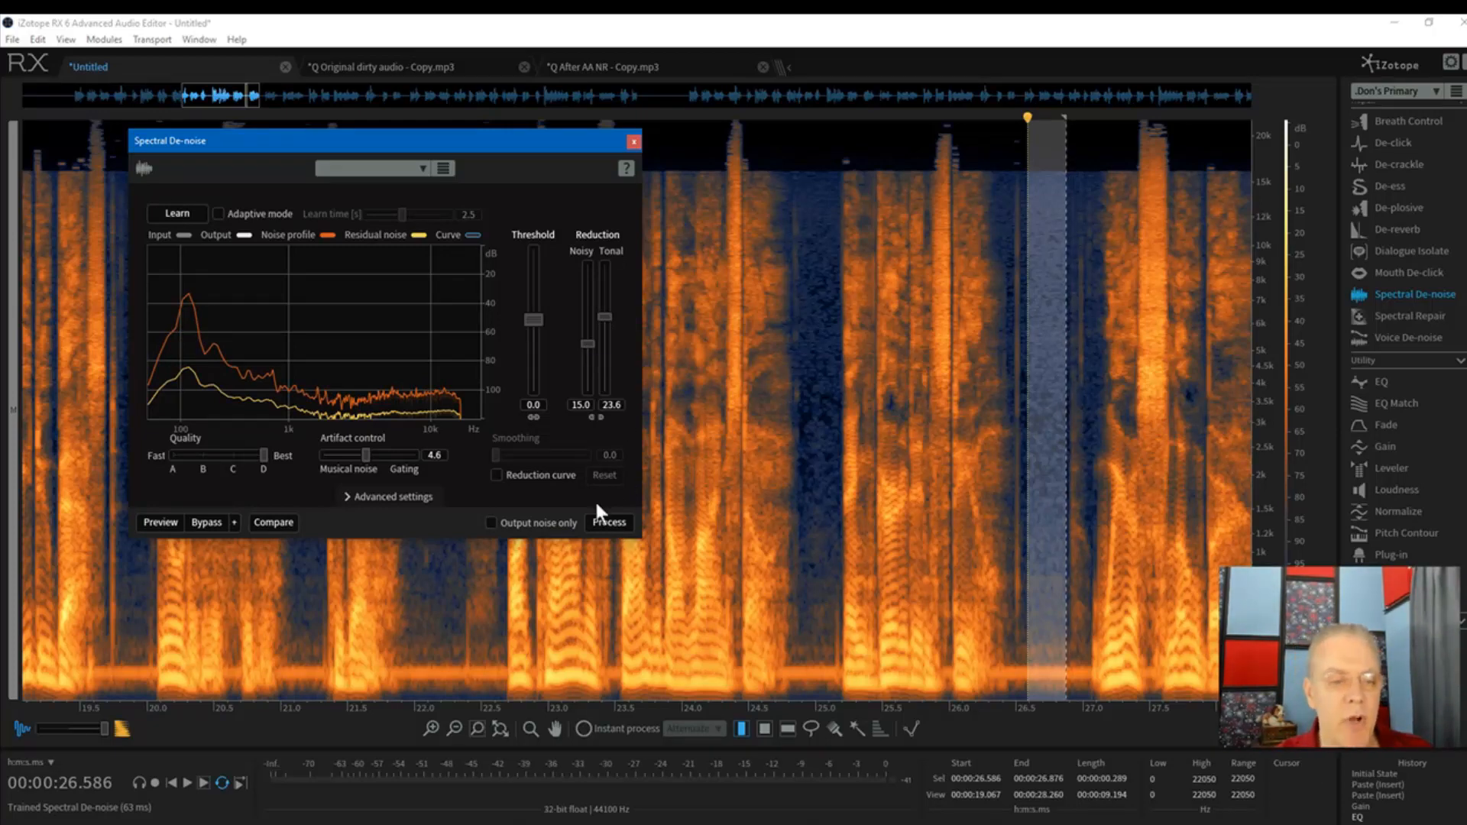
Step: Try Spectral De-noise on only the selected pause, inspect the processed gap against its surroundings, and undo the processing
click(599, 523)
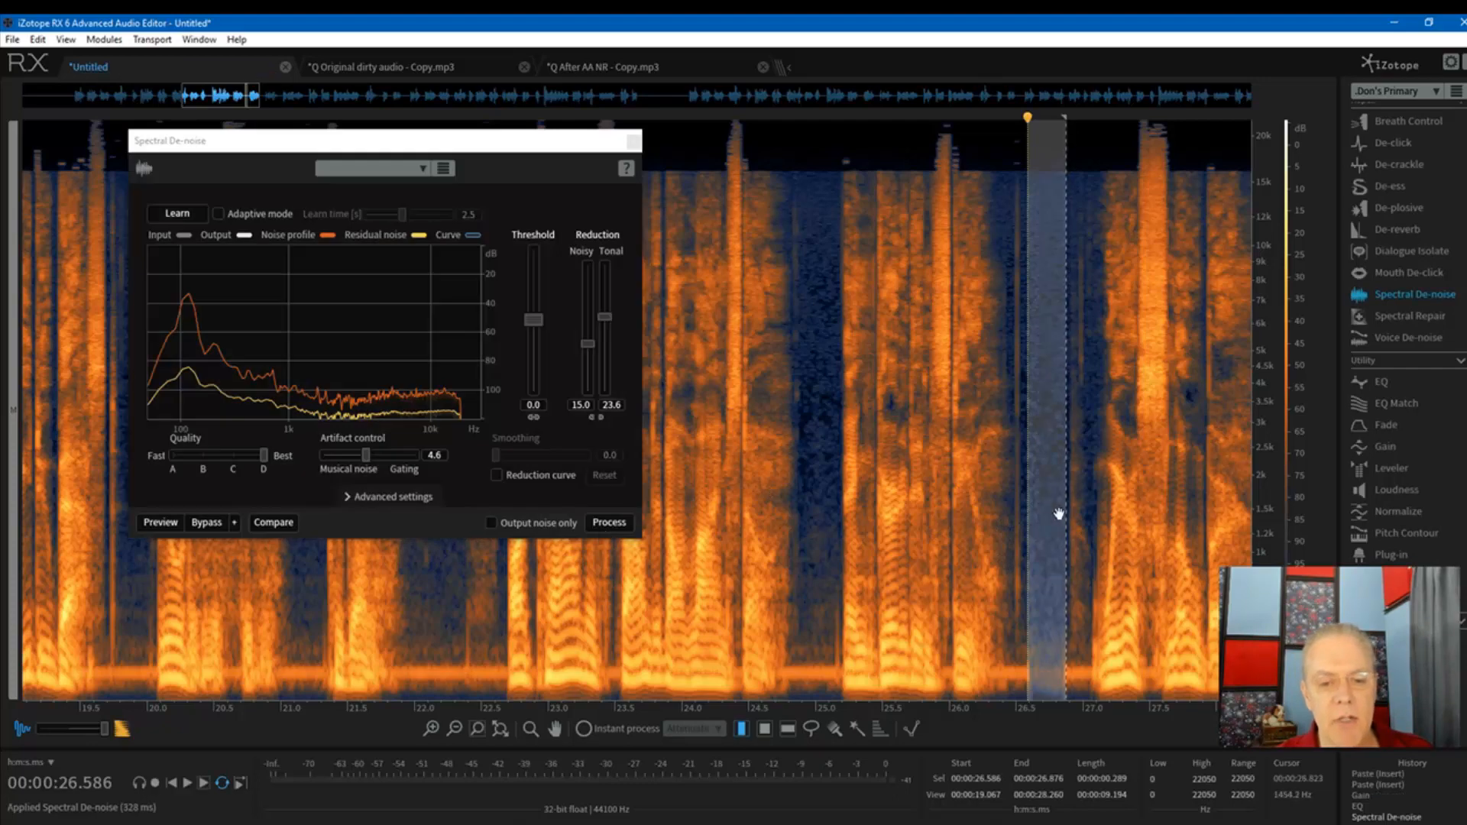
click(954, 420)
drag(1032, 580, 1055, 580)
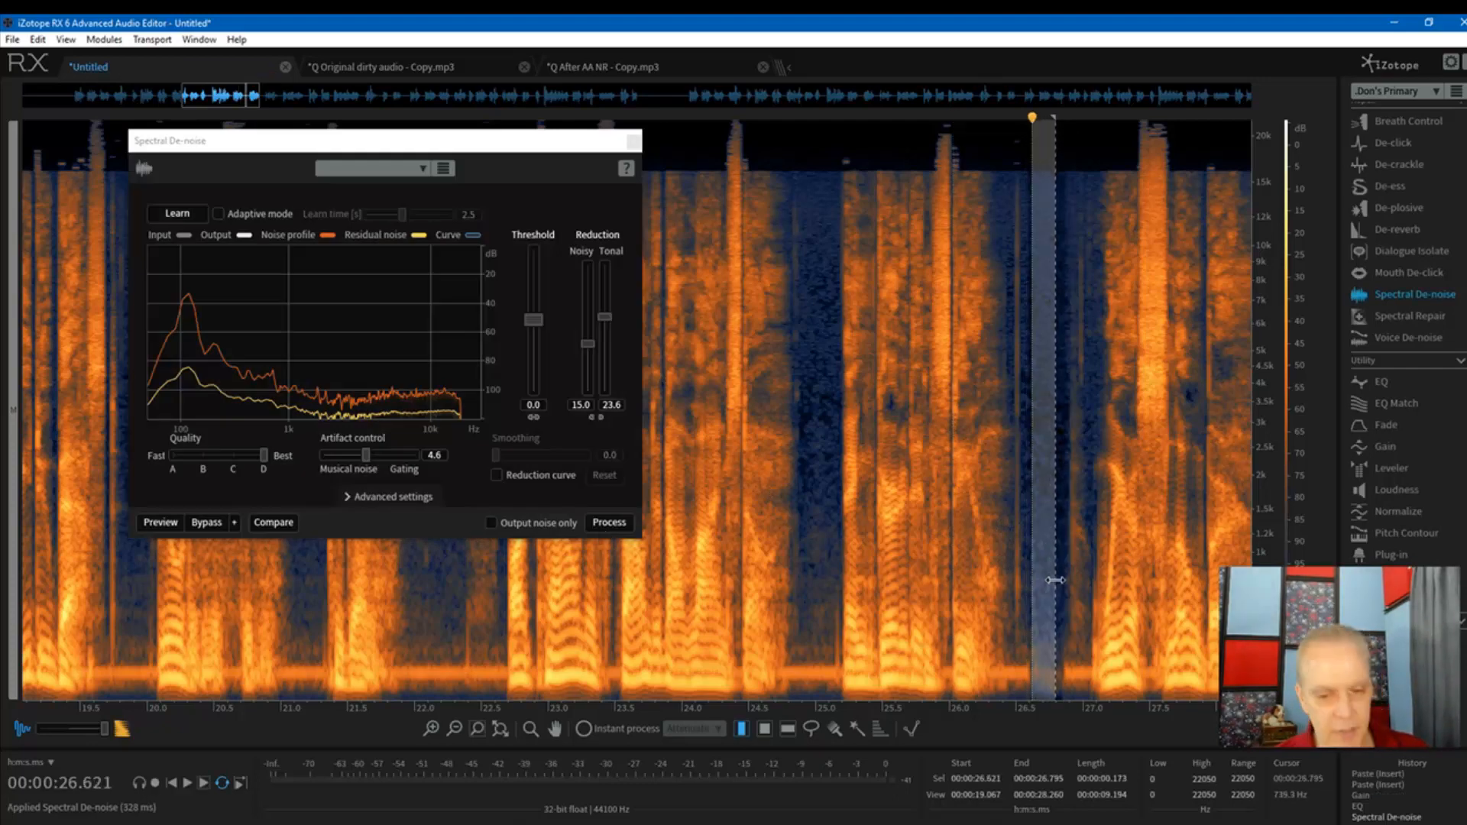
click(982, 380)
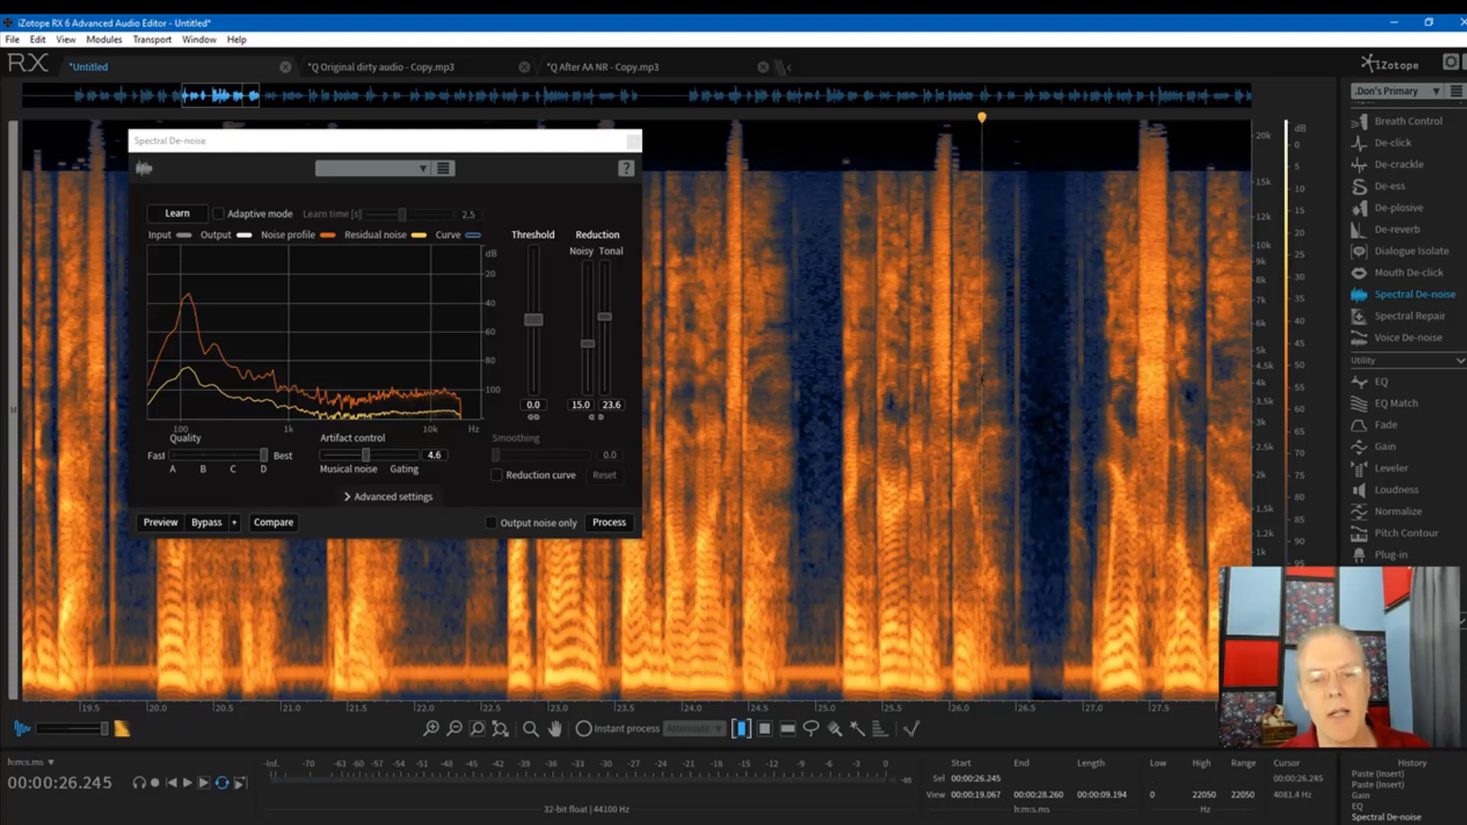
click(1056, 437)
key(ctrl+=)
key(ctrl+=)
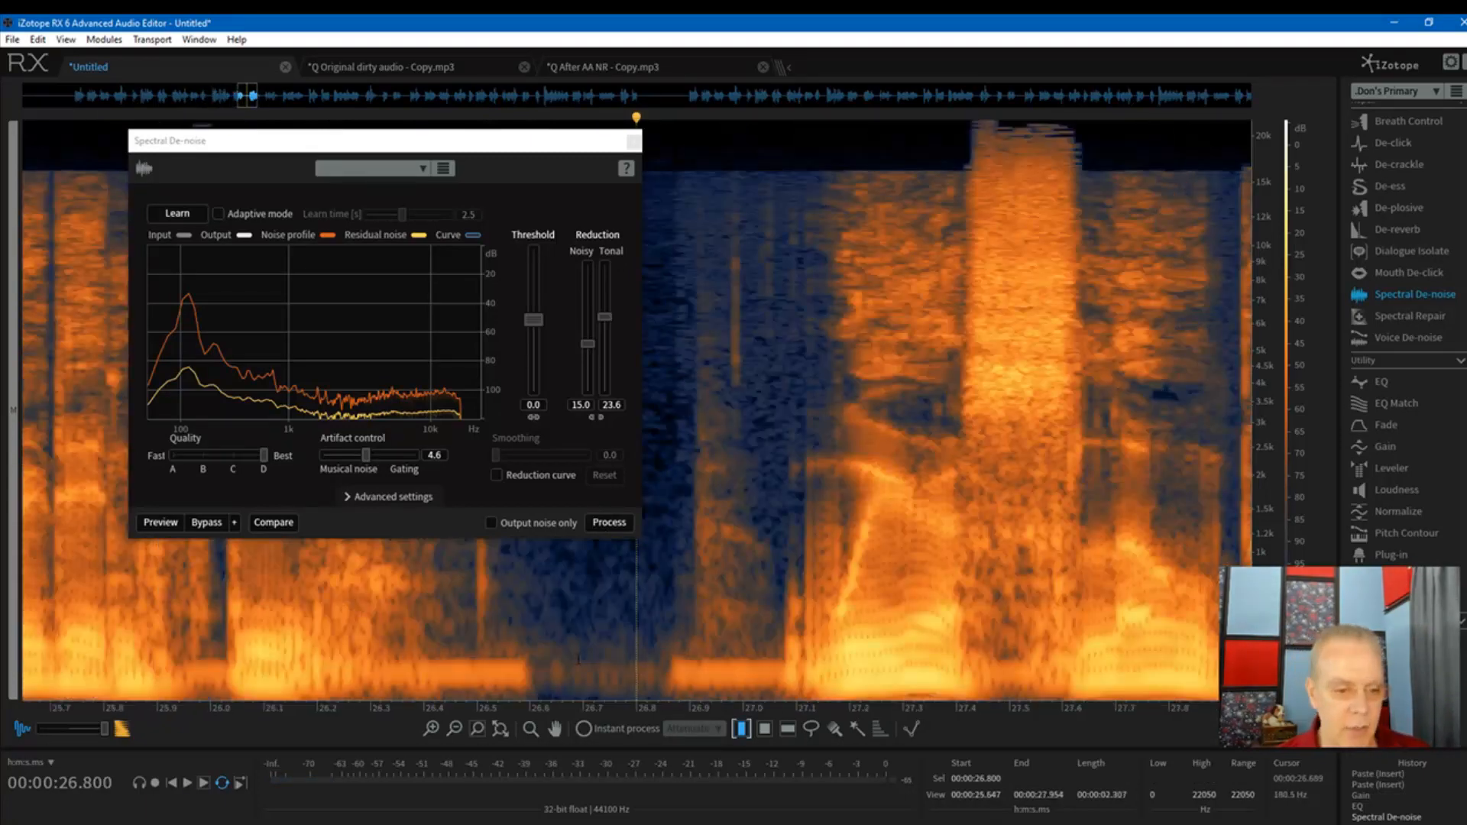
drag(561, 153, 467, 141)
click(596, 436)
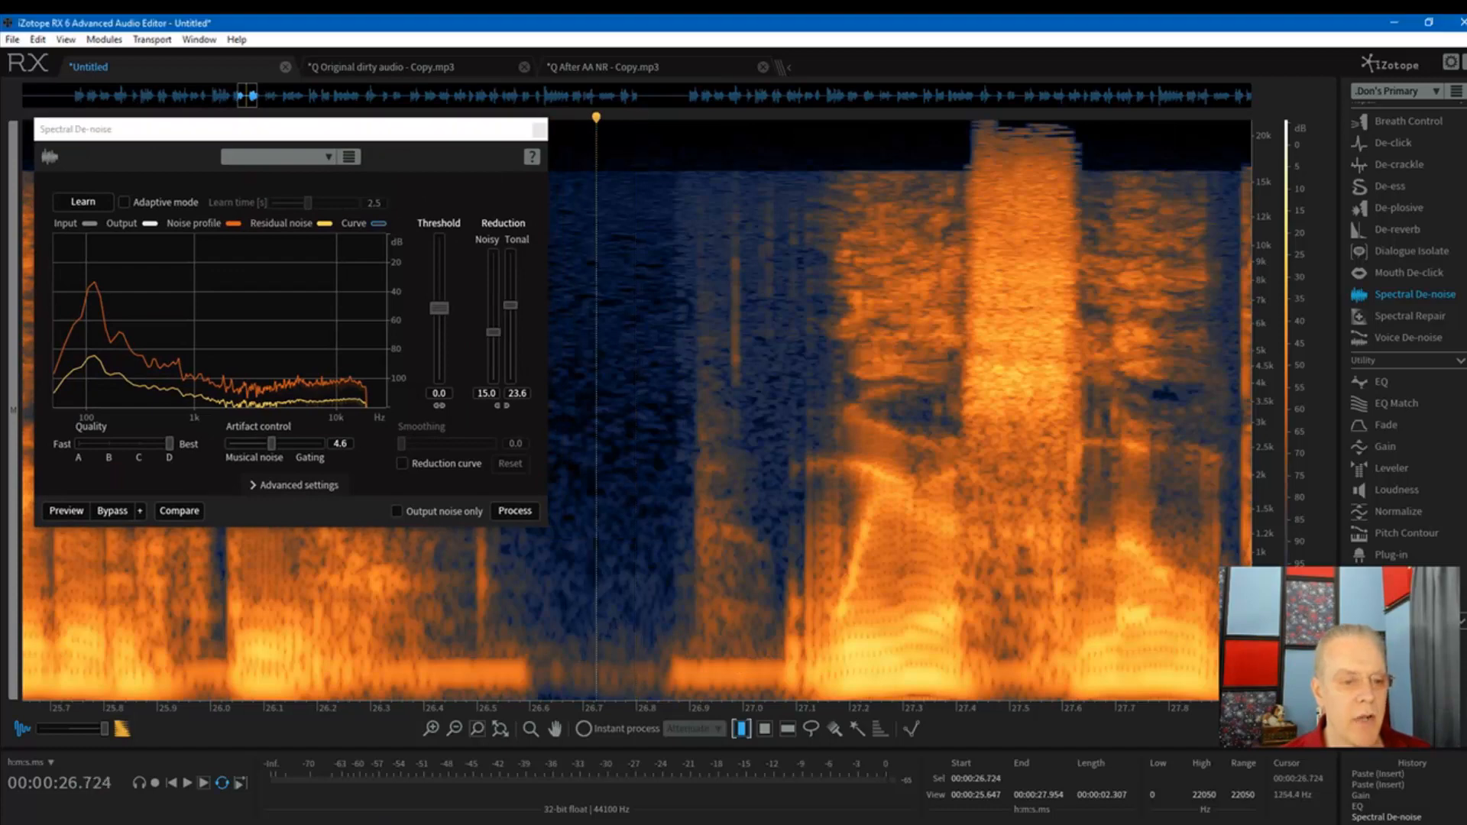
click(616, 431)
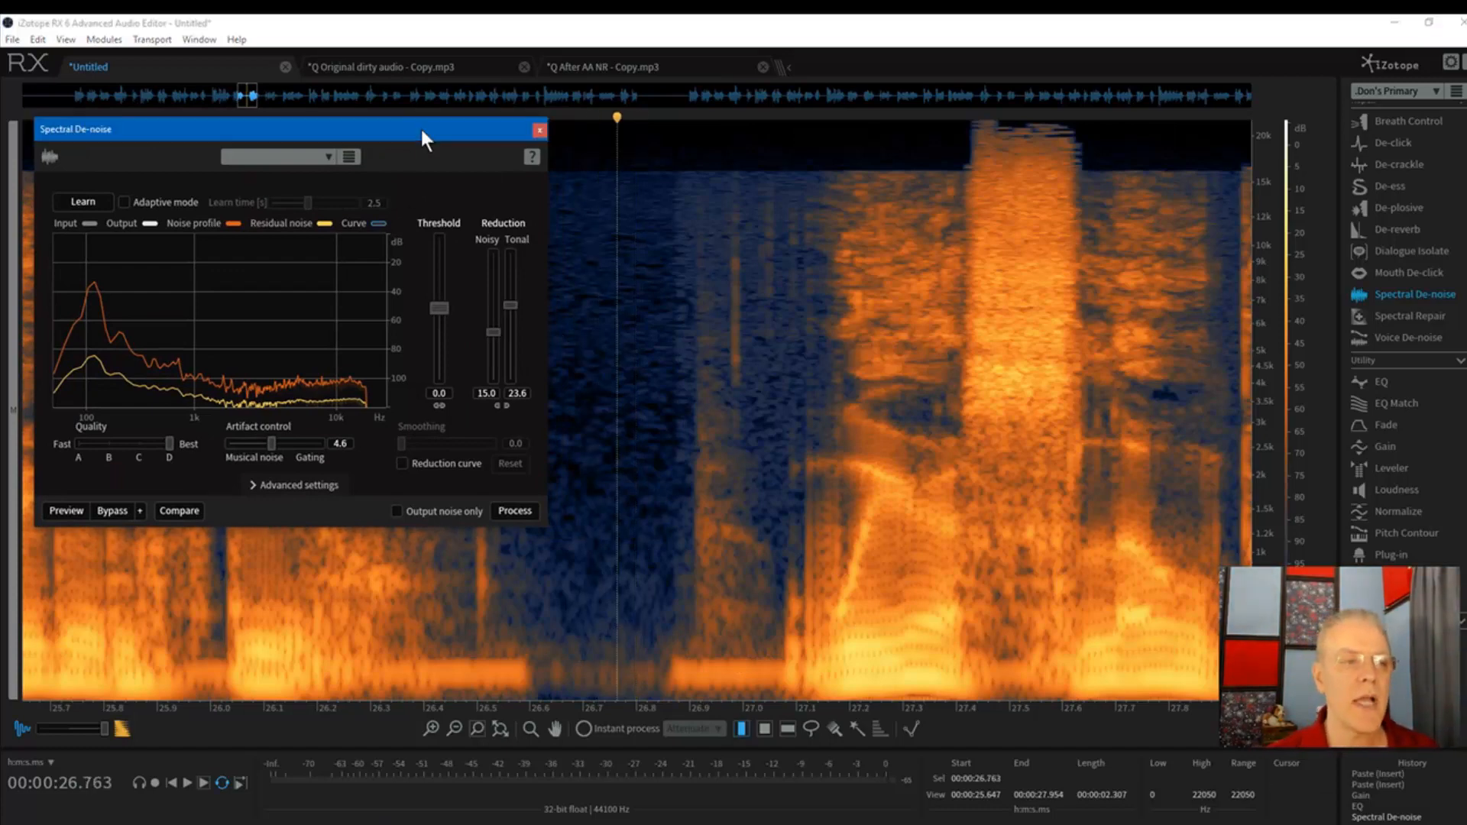
drag(421, 129, 438, 113)
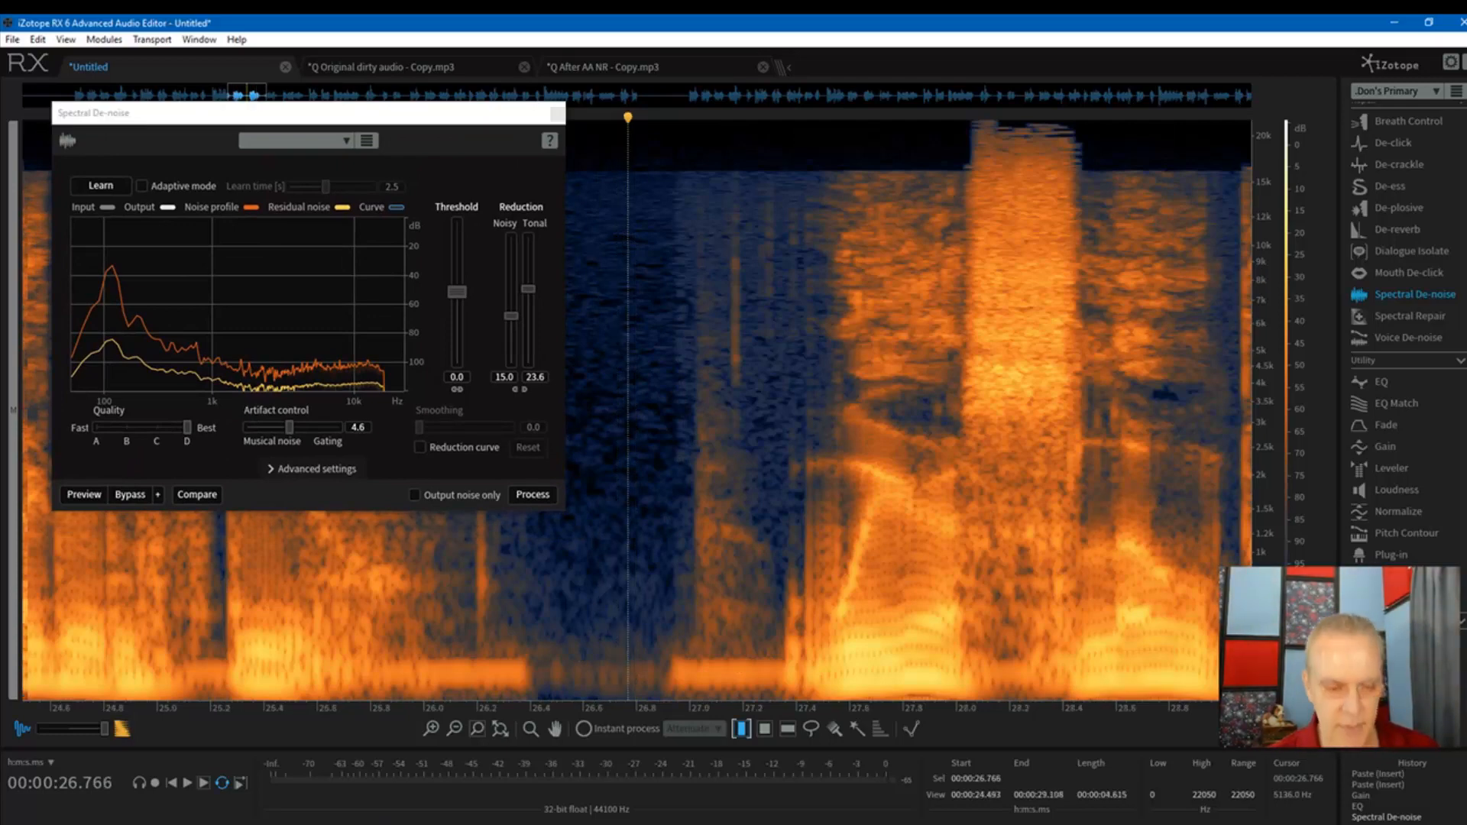
scroll(619, 346, down, 3)
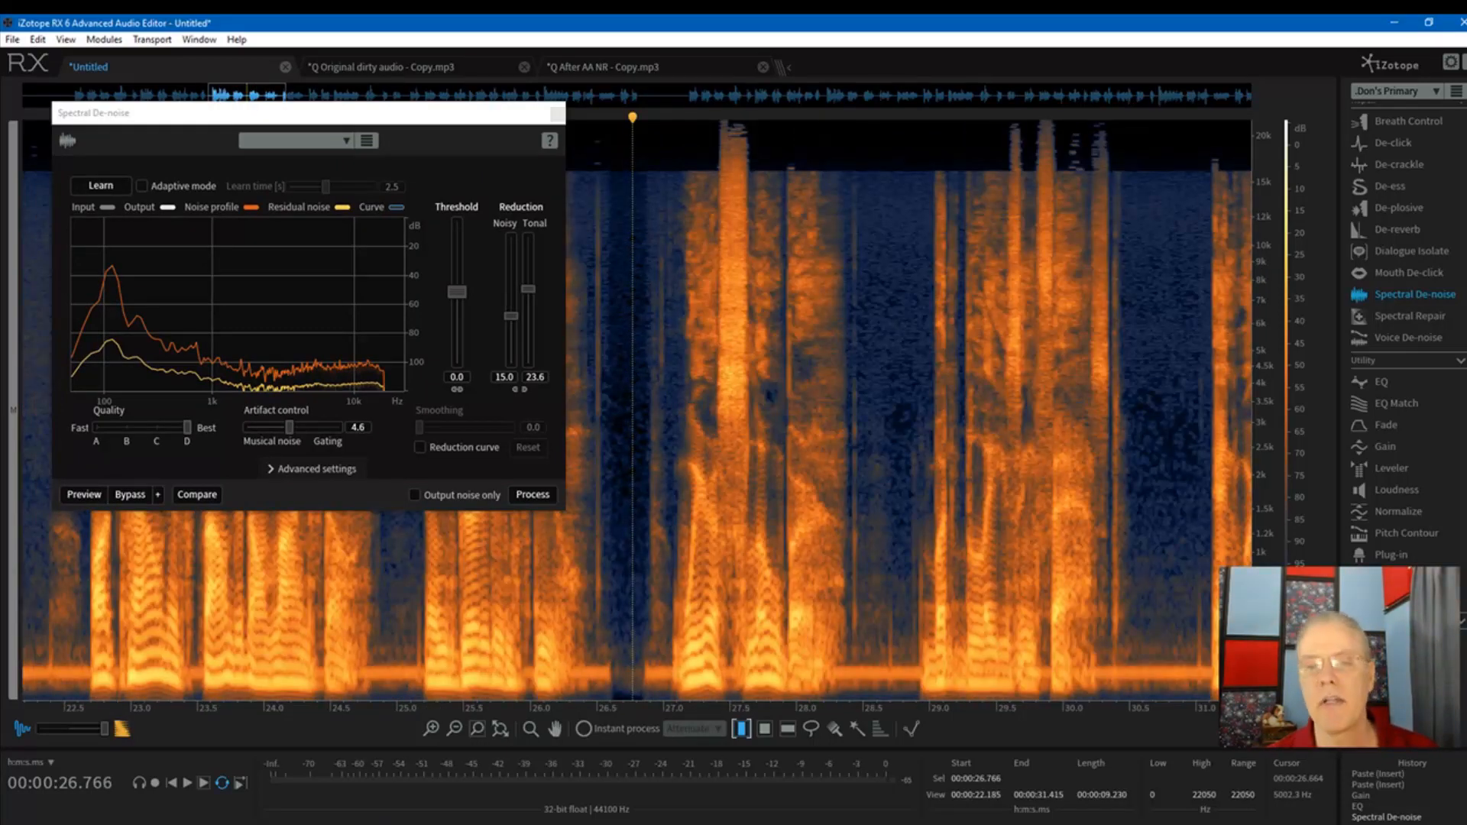
key(space)
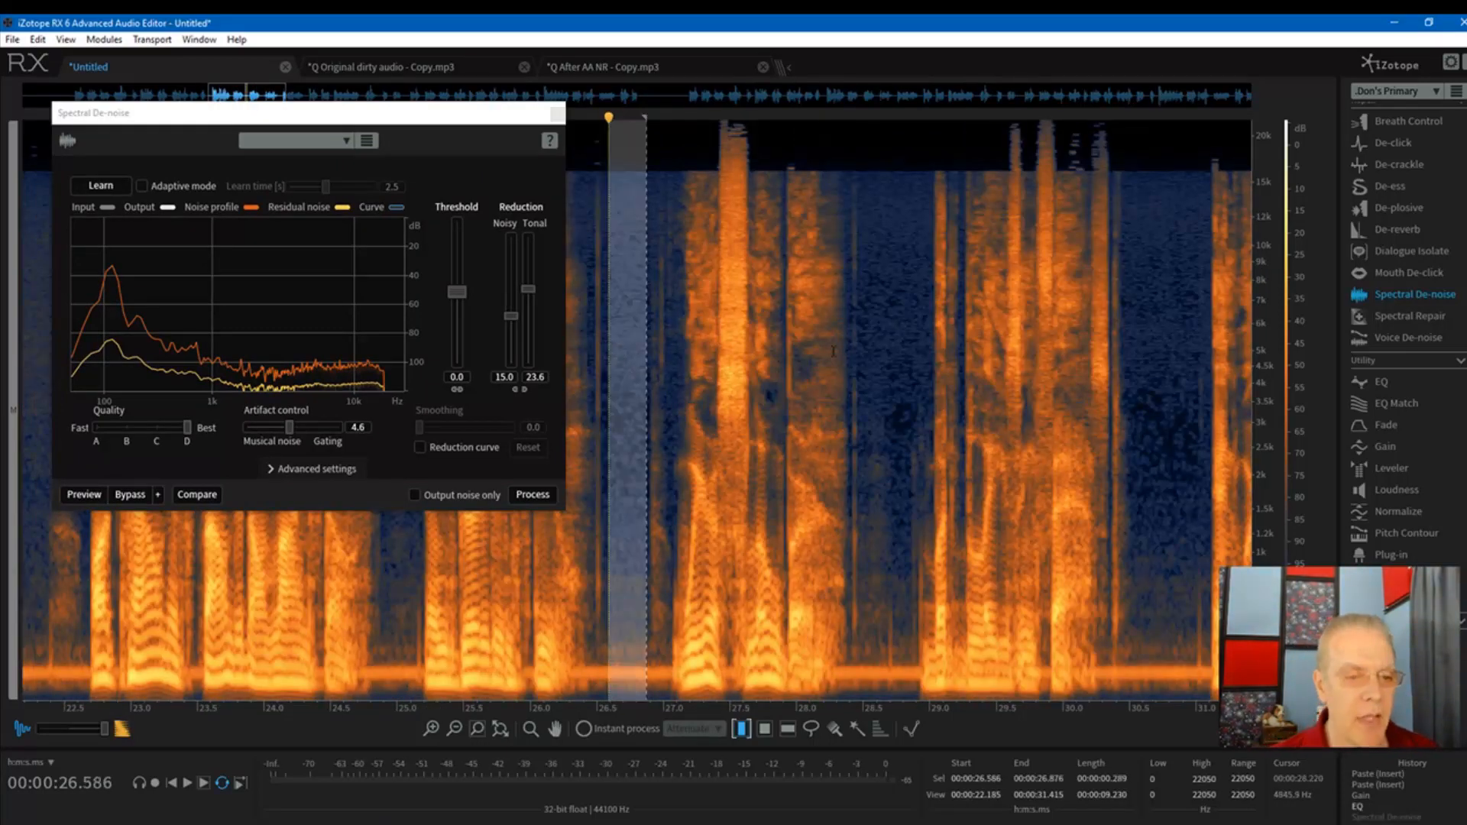
Step: Apply Spectral De-noise to the entire file, from 0 to about 2:26.6
click(538, 498)
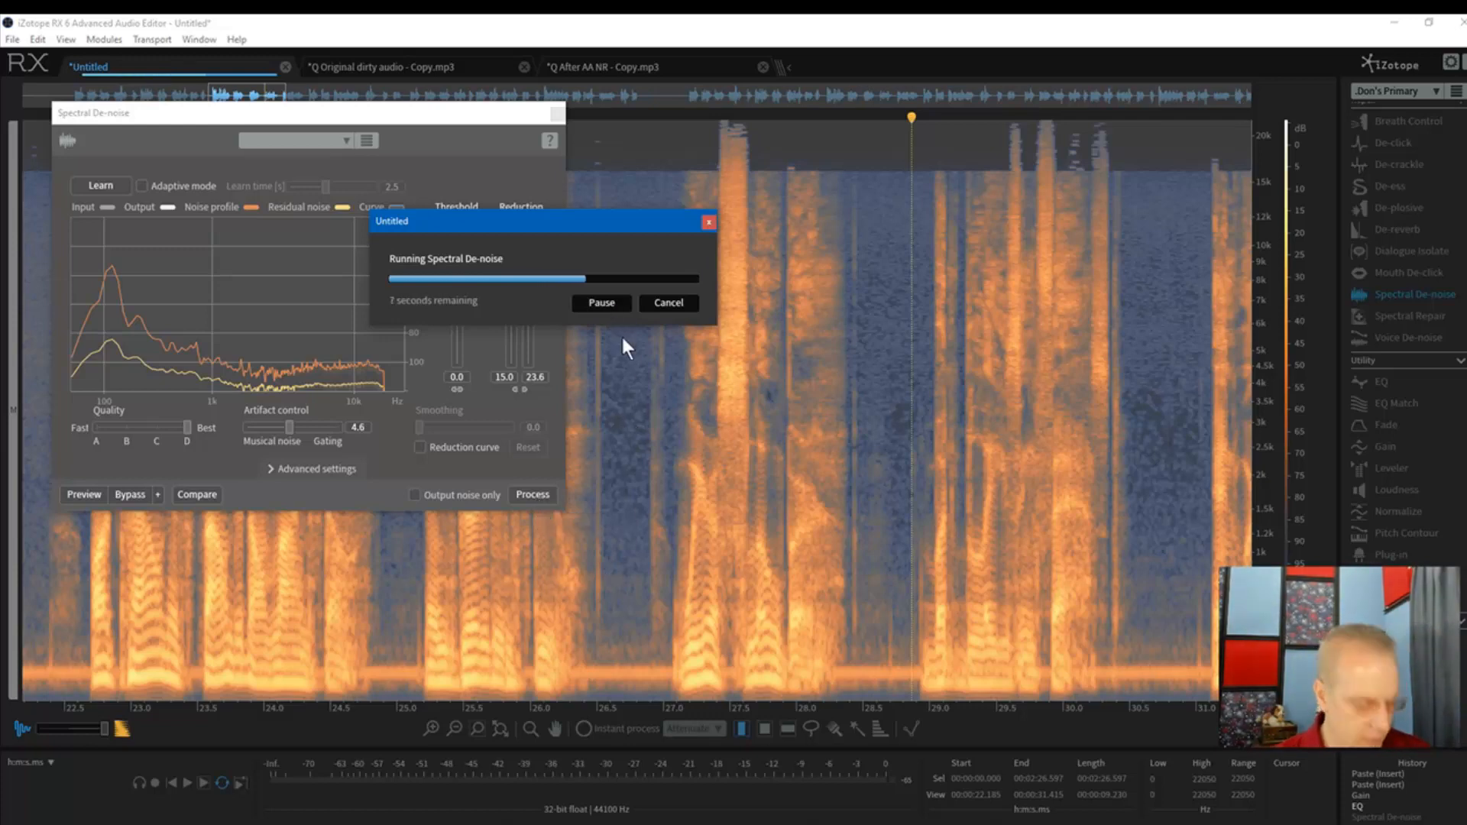
Step: Cancel the running whole-file processing and try Spectral De-noise on only the first part, from 0 to about 1:16.4
click(669, 303)
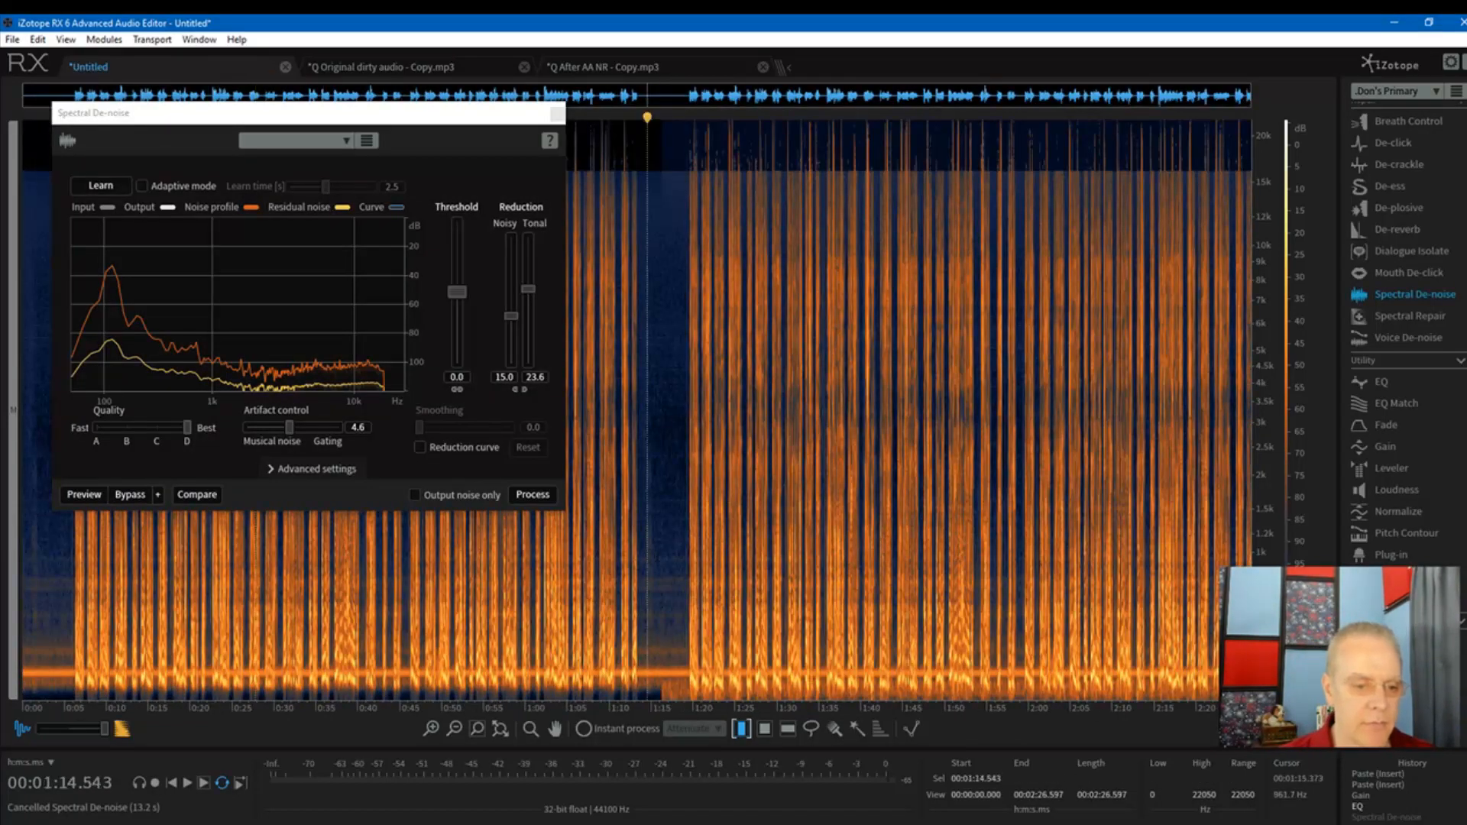
drag(662, 534, 4, 535)
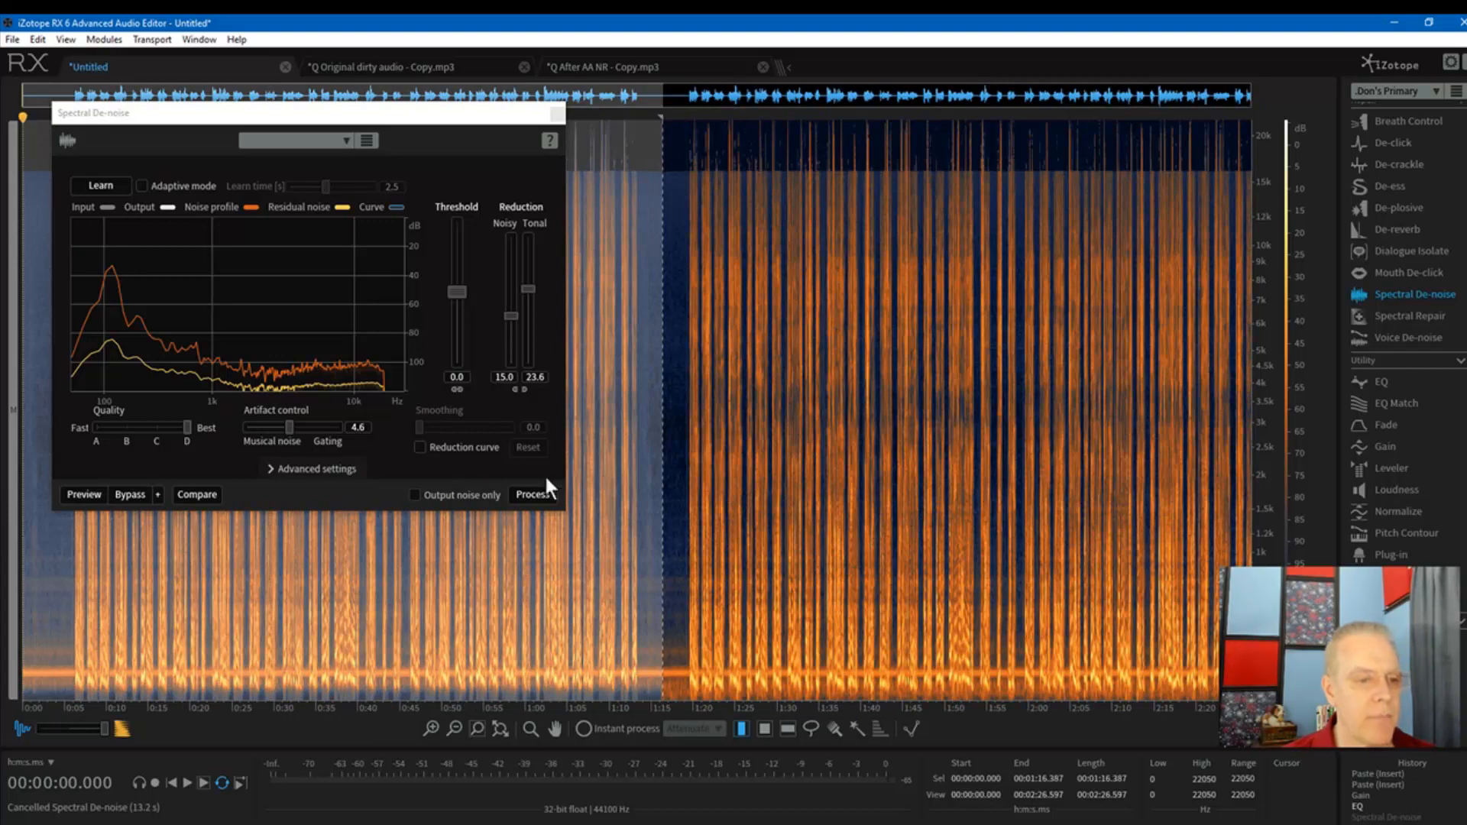
click(542, 500)
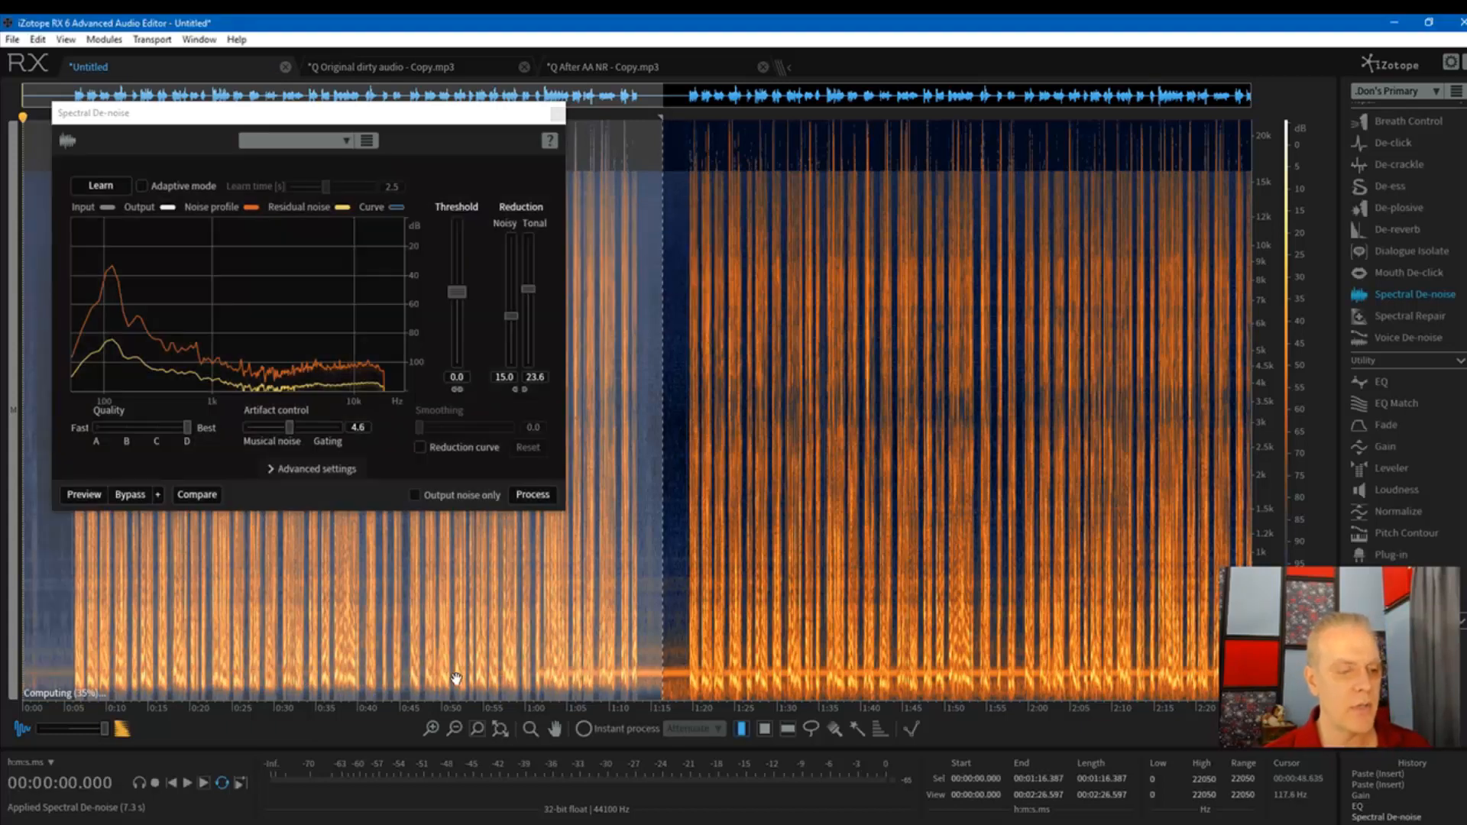
click(443, 631)
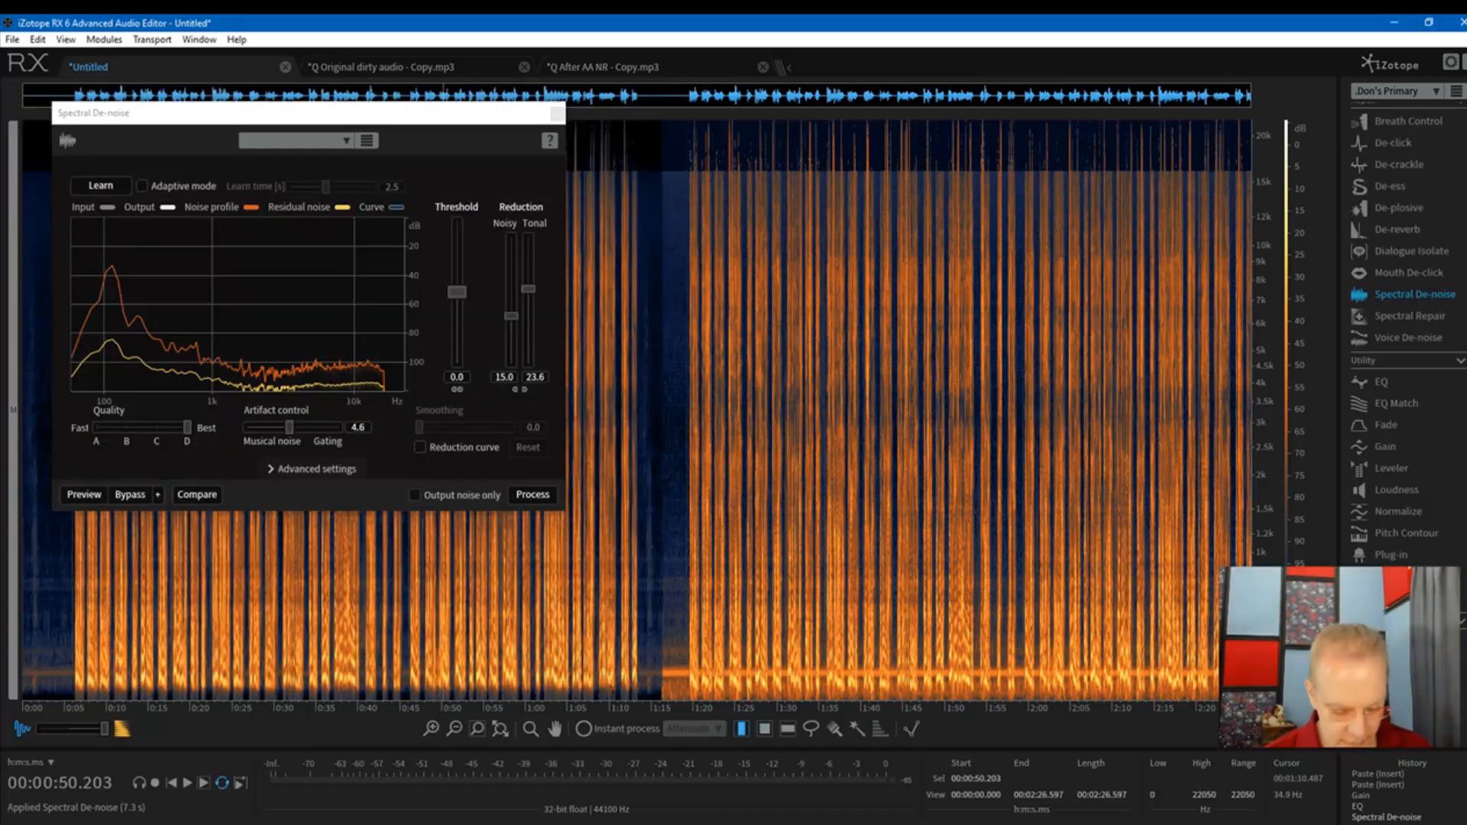
Step: Examine the waveform statistics of three short denoised pauses near 42.3, 45.5 and 36.8 s, and close the statistics
scroll(443, 631, up, 5)
click(337, 616)
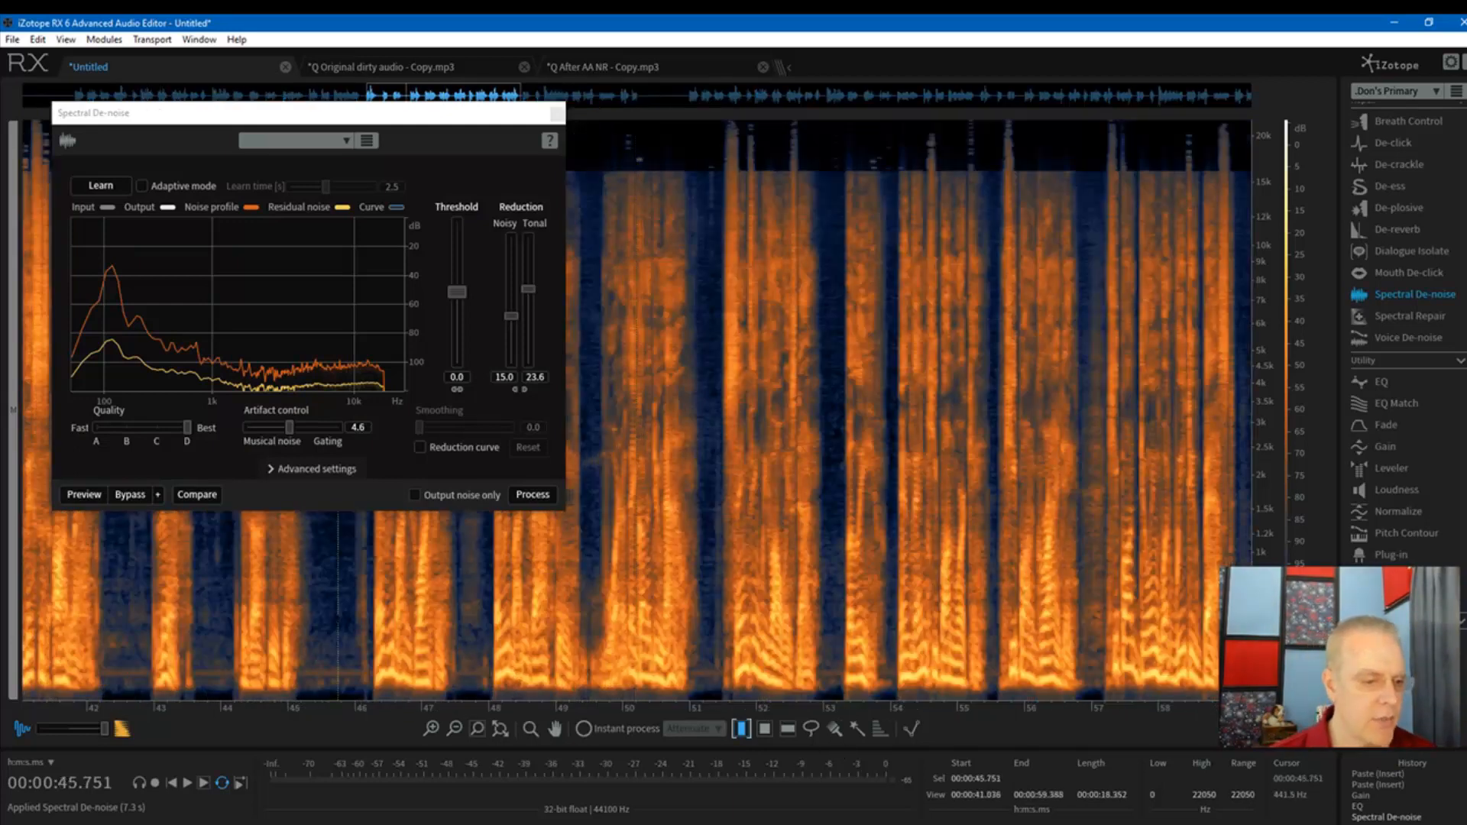
drag(187, 711, 1062, 713)
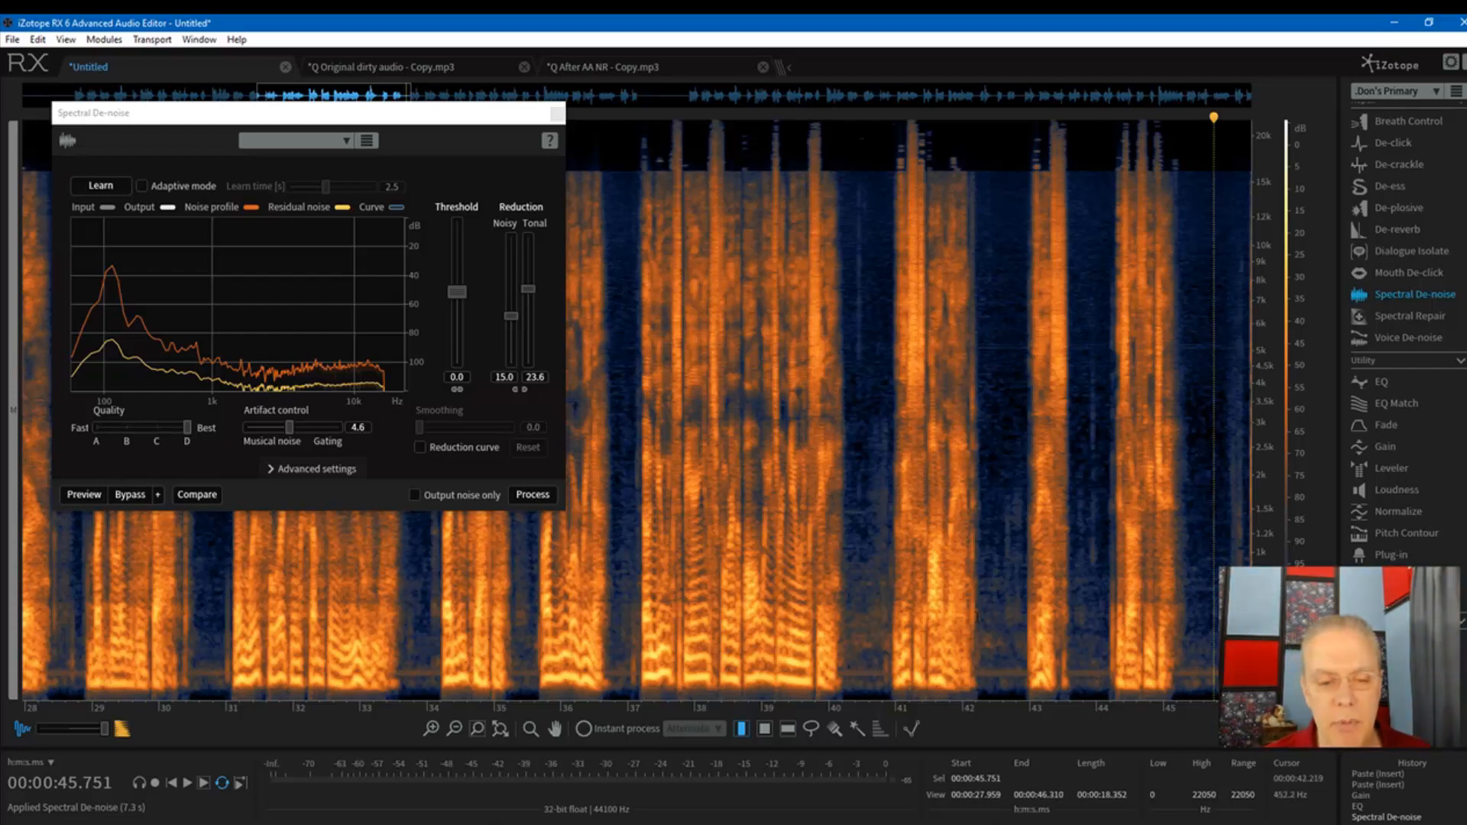
drag(977, 618, 1021, 634)
key(alt+shift+c)
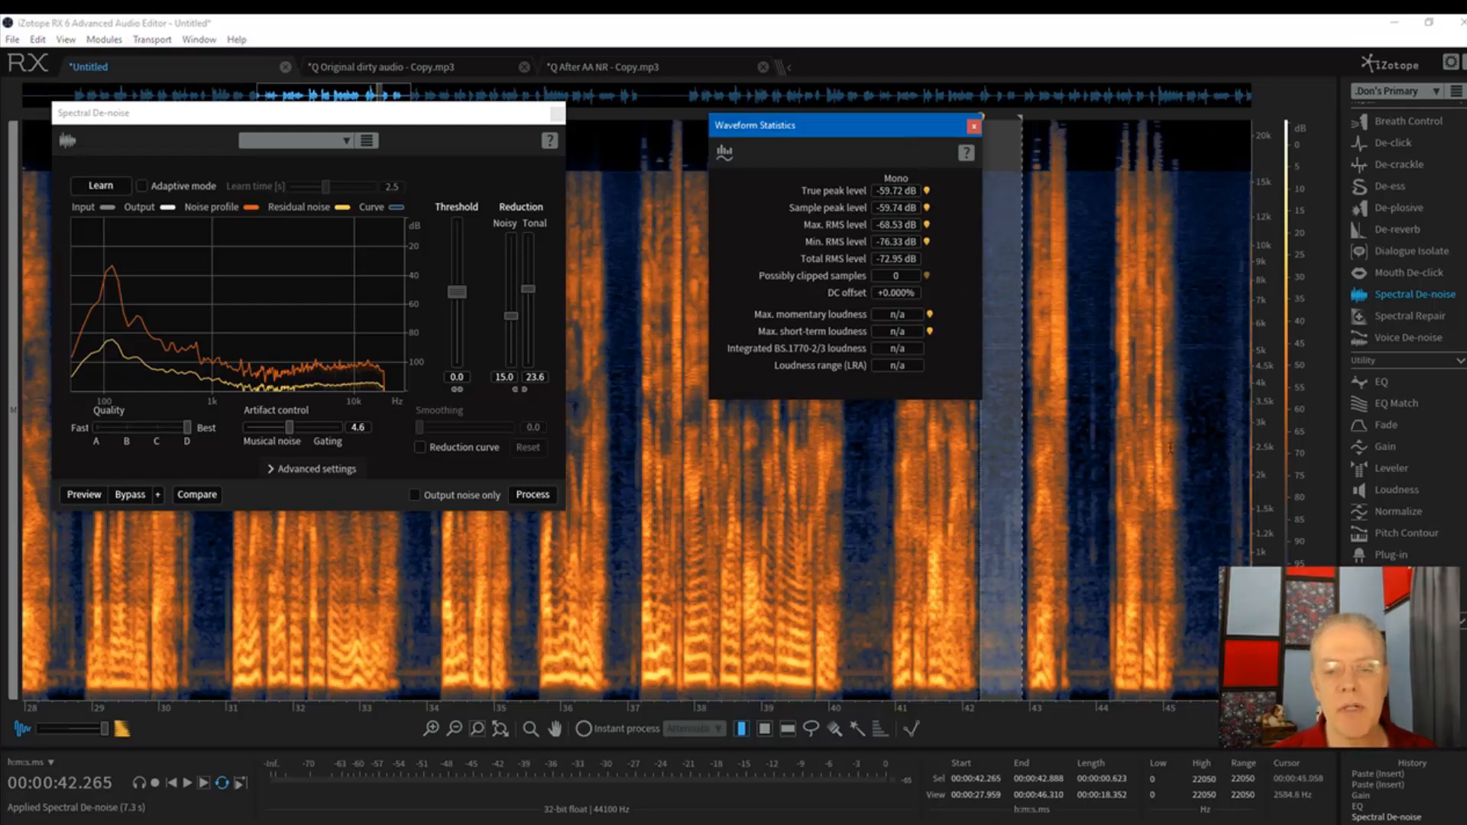
drag(1196, 531, 1222, 535)
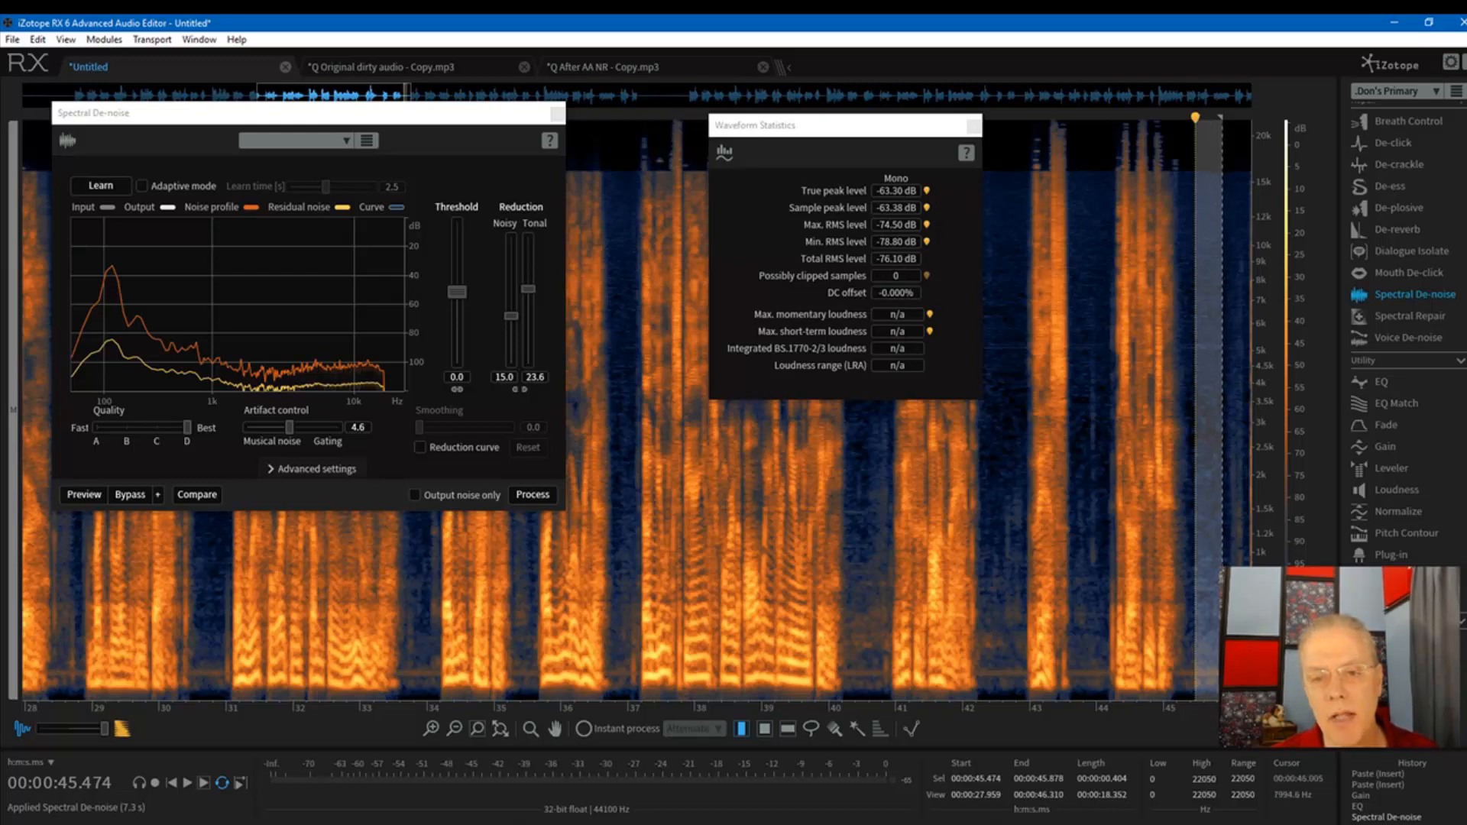
drag(616, 429, 630, 434)
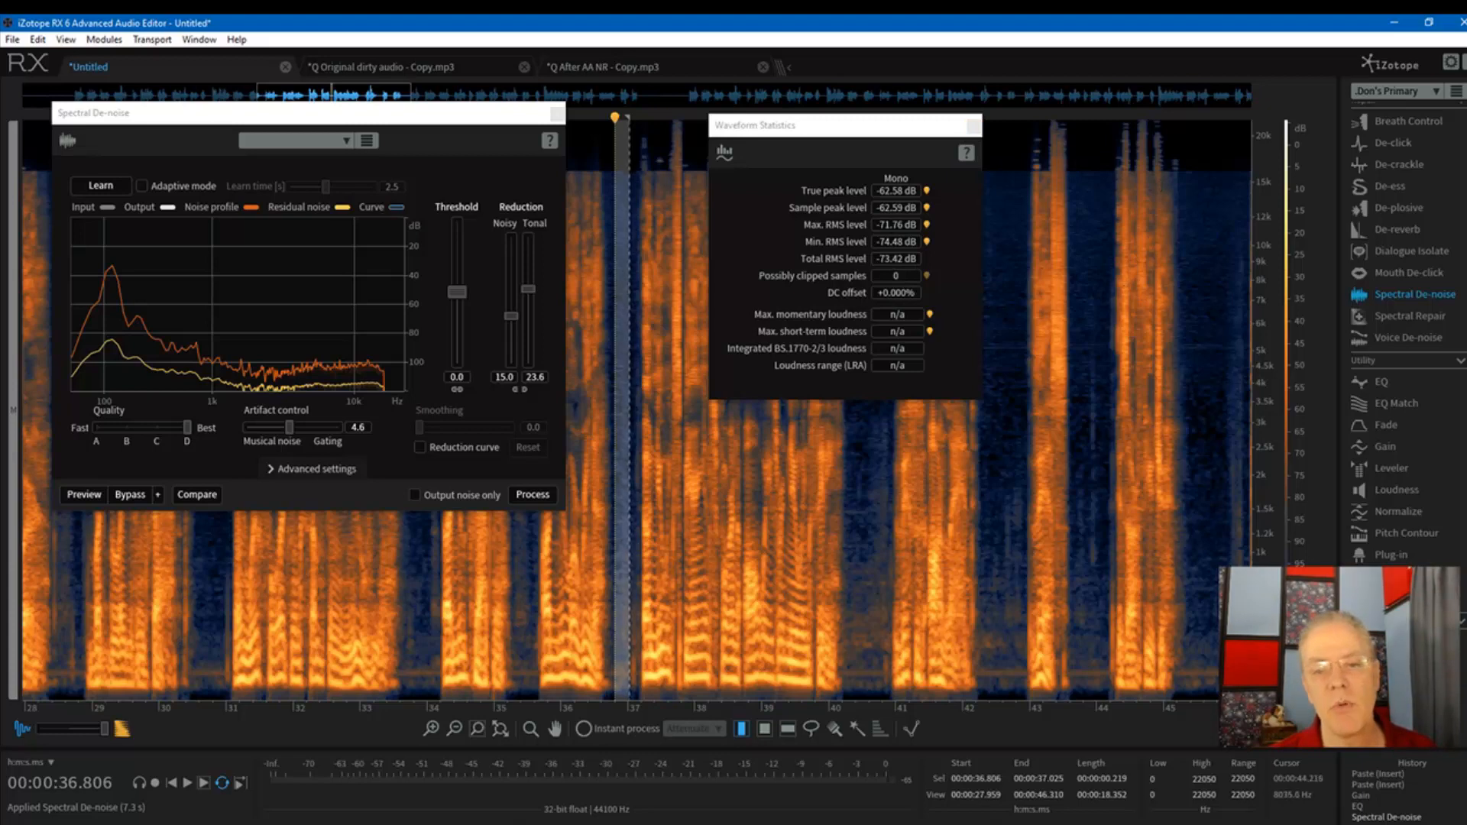
click(1100, 280)
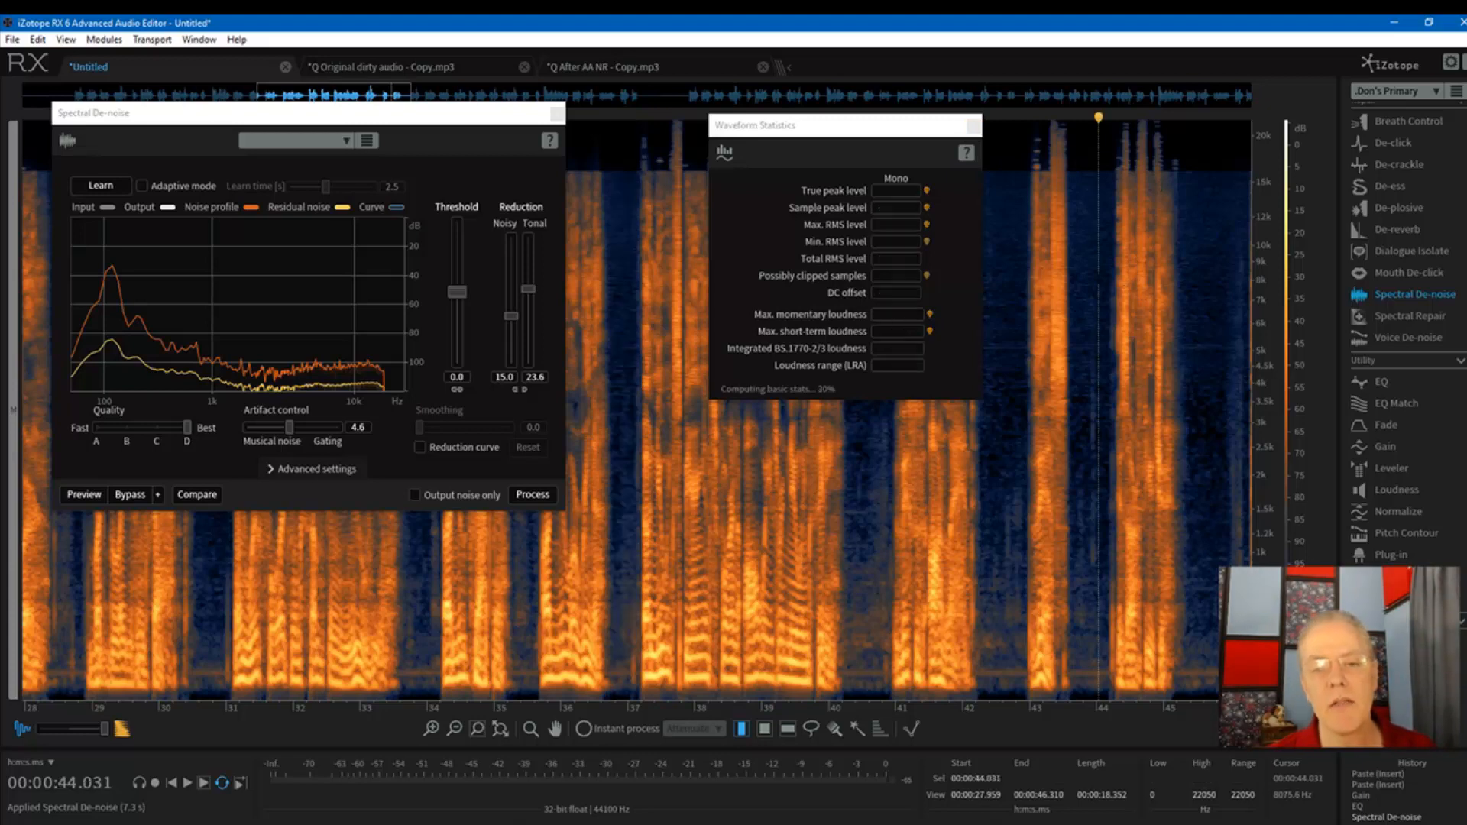
click(973, 127)
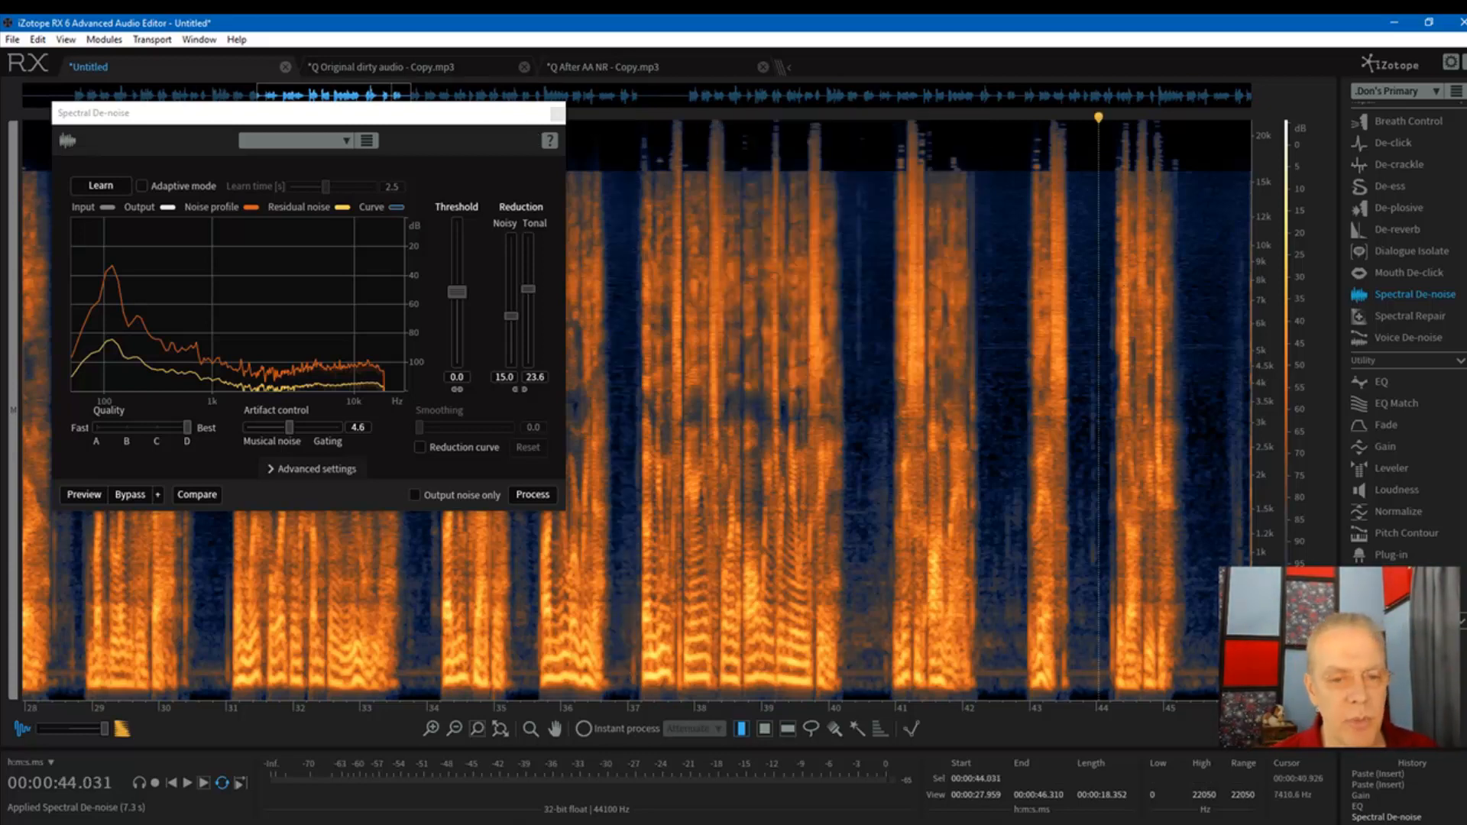
Step: Move the Spectral De-noise window aside and play the denoised dialog from about 14.0 s
click(413, 610)
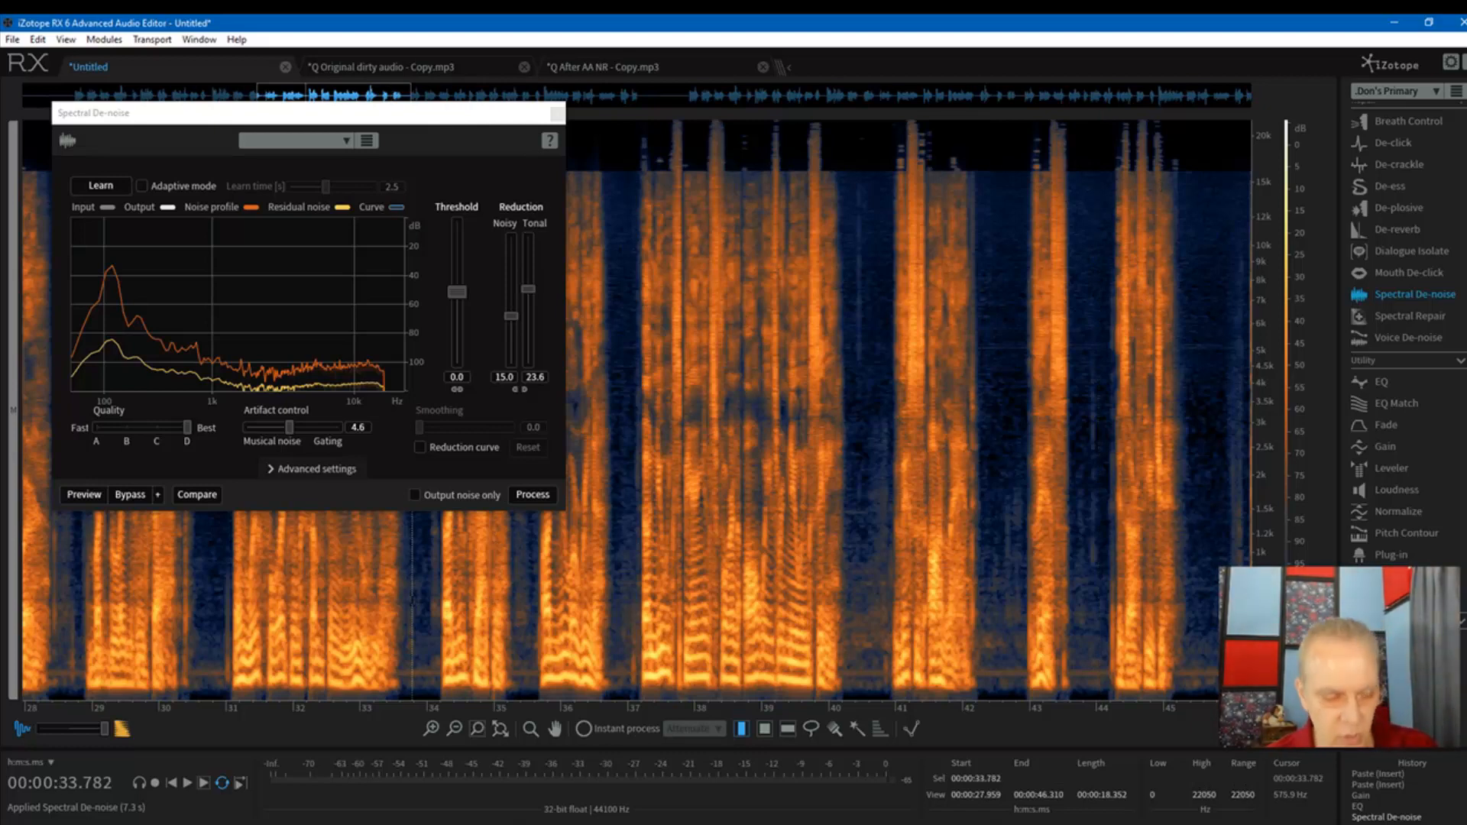
key(Home)
drag(483, 119, 339, 100)
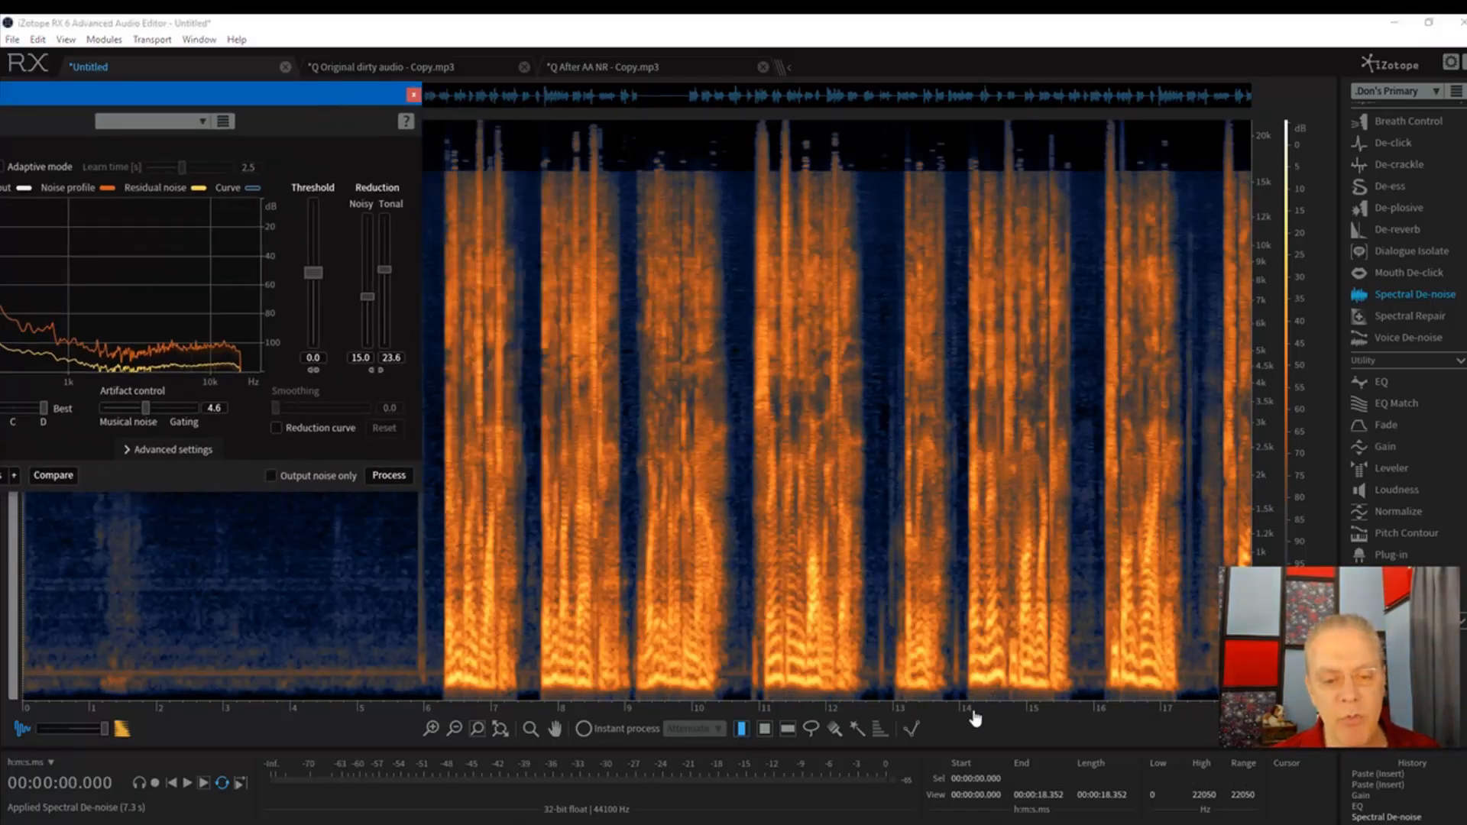
drag(973, 710, 623, 676)
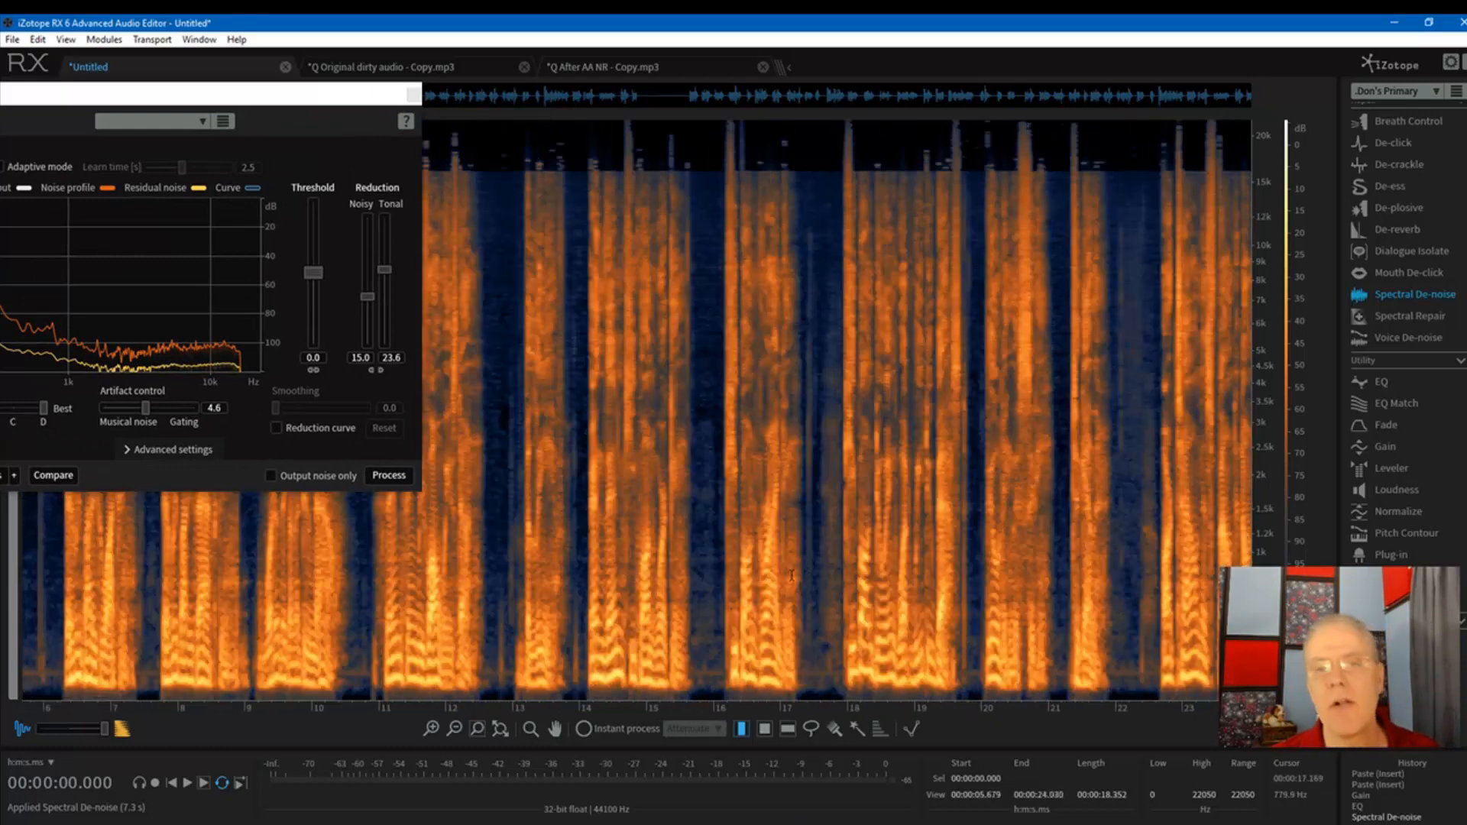
click(580, 535)
key(space)
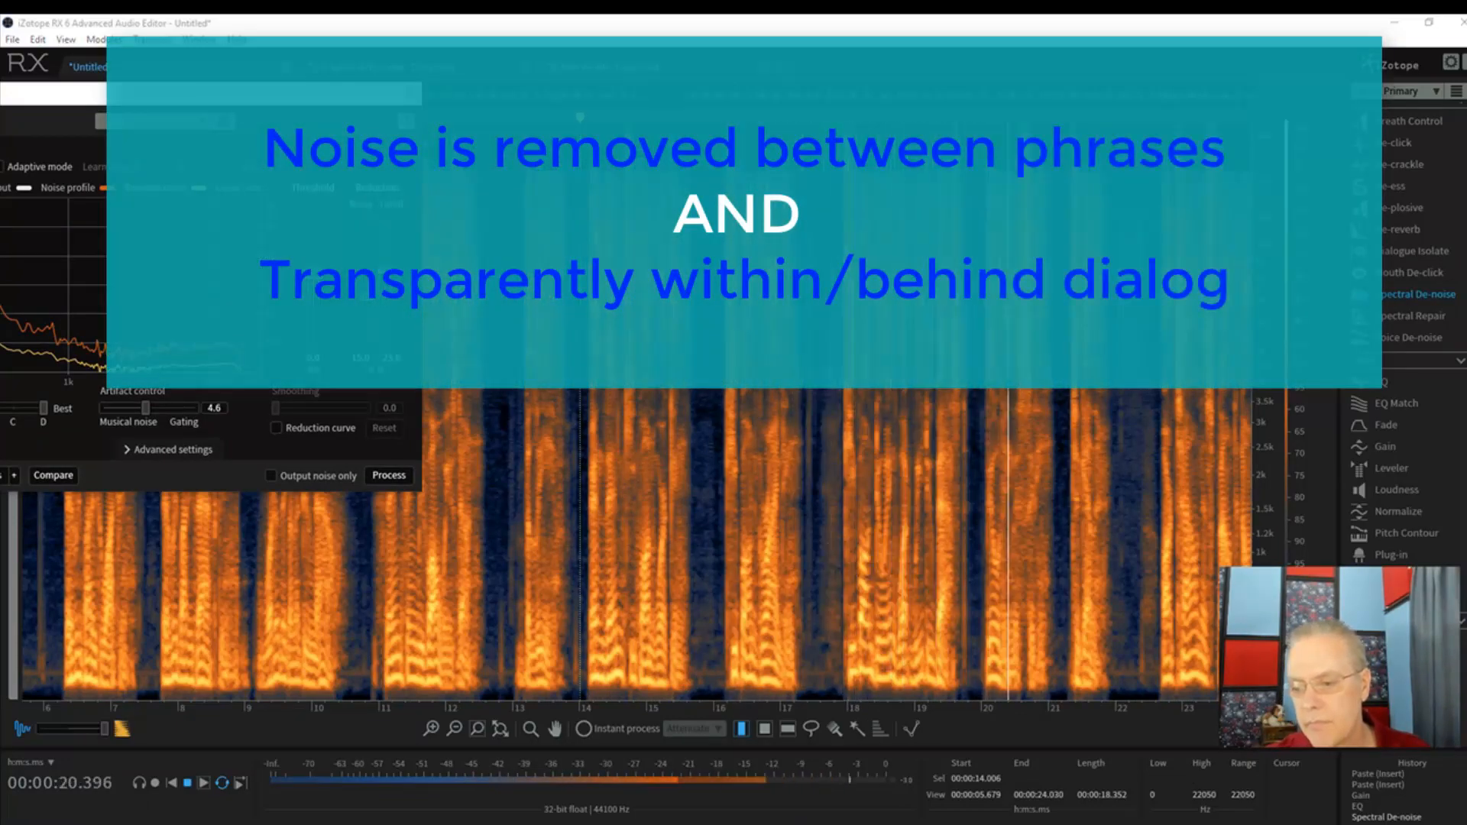
click(845, 629)
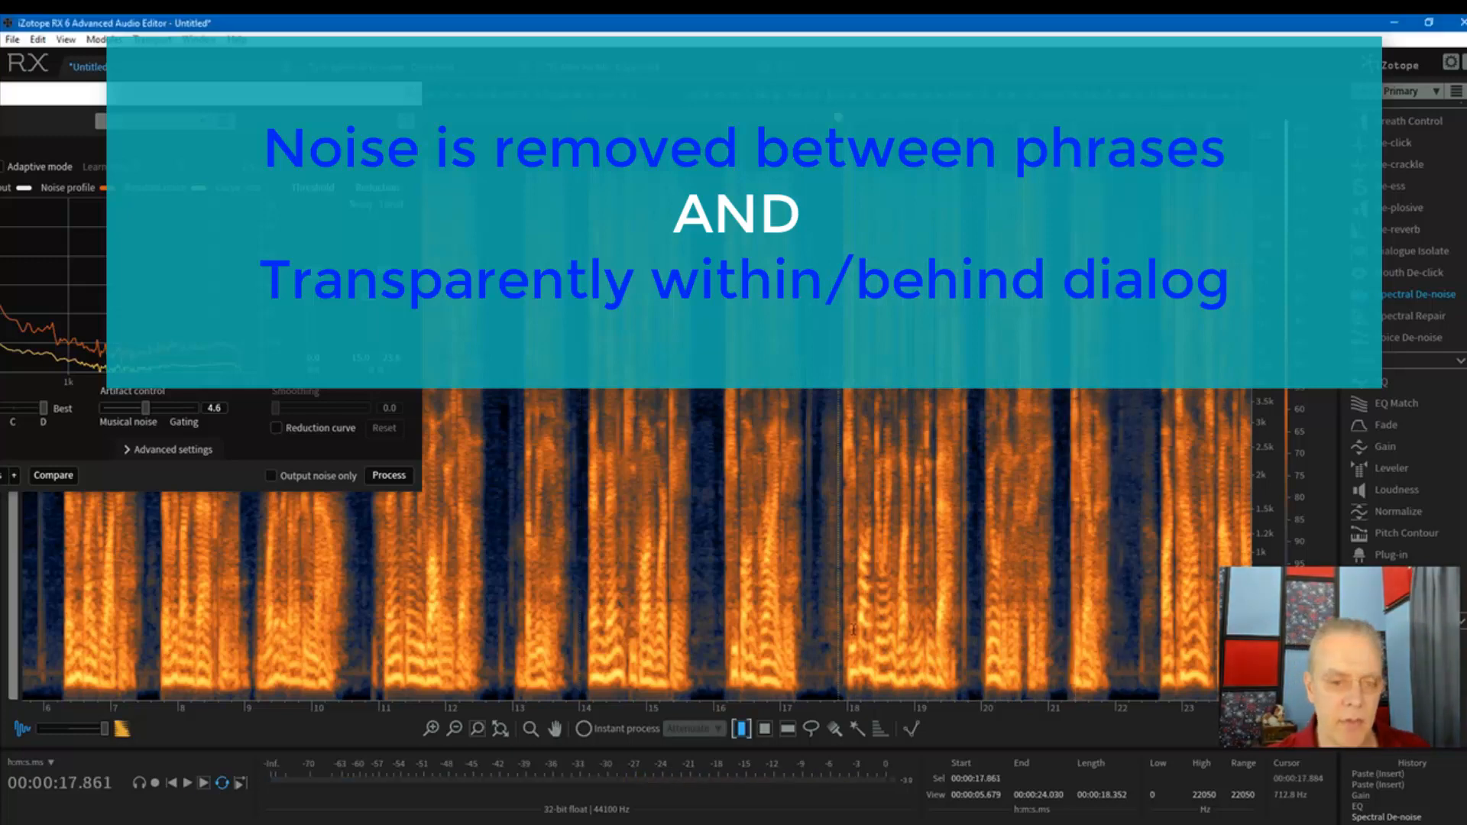
click(931, 596)
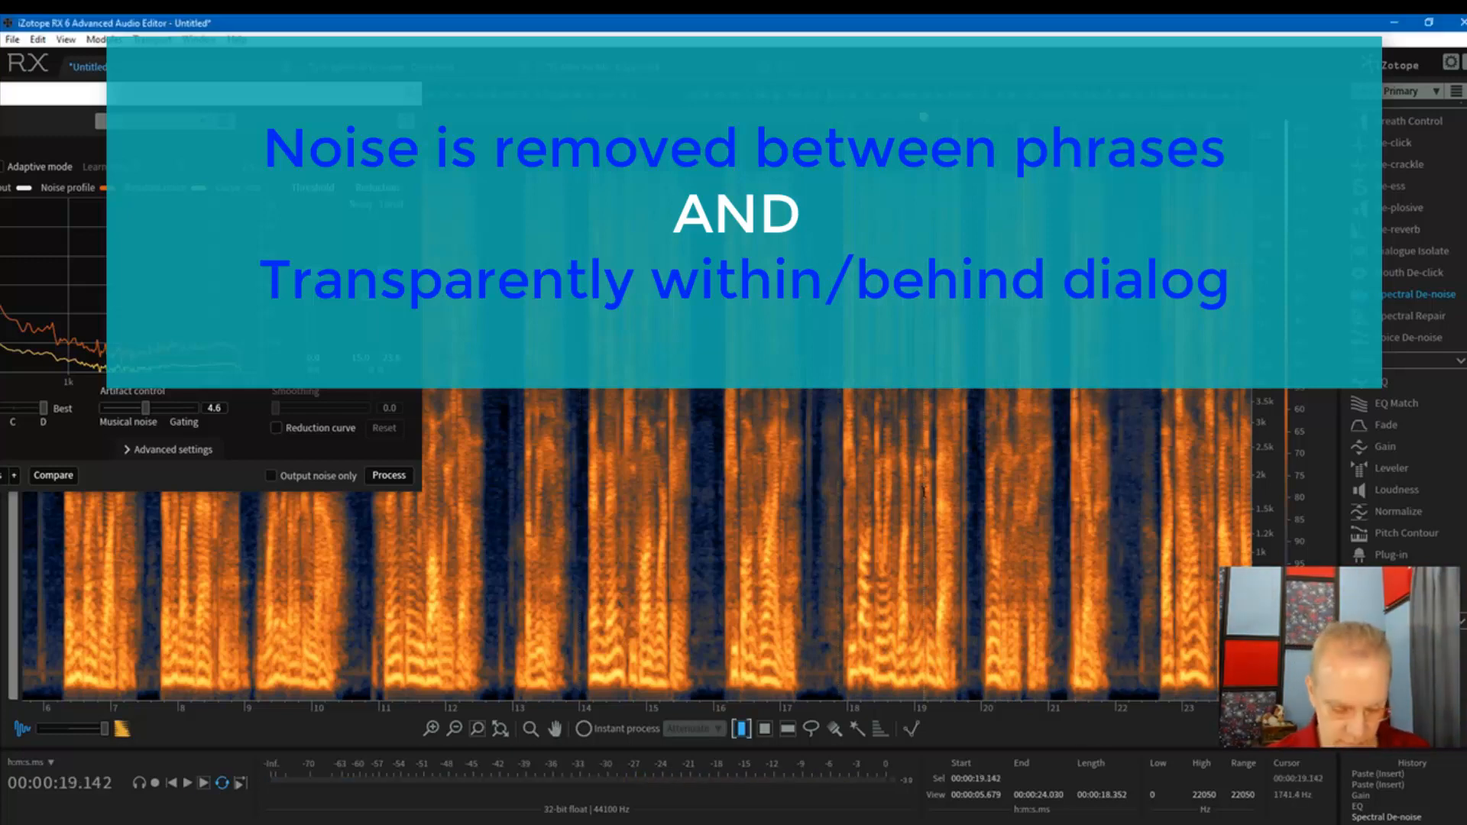
Step: Play the unprocessed second part from about 1:29.0 and mark the passage from about 1:26.9 to 1:35.7
scroll(851, 538, down, 5)
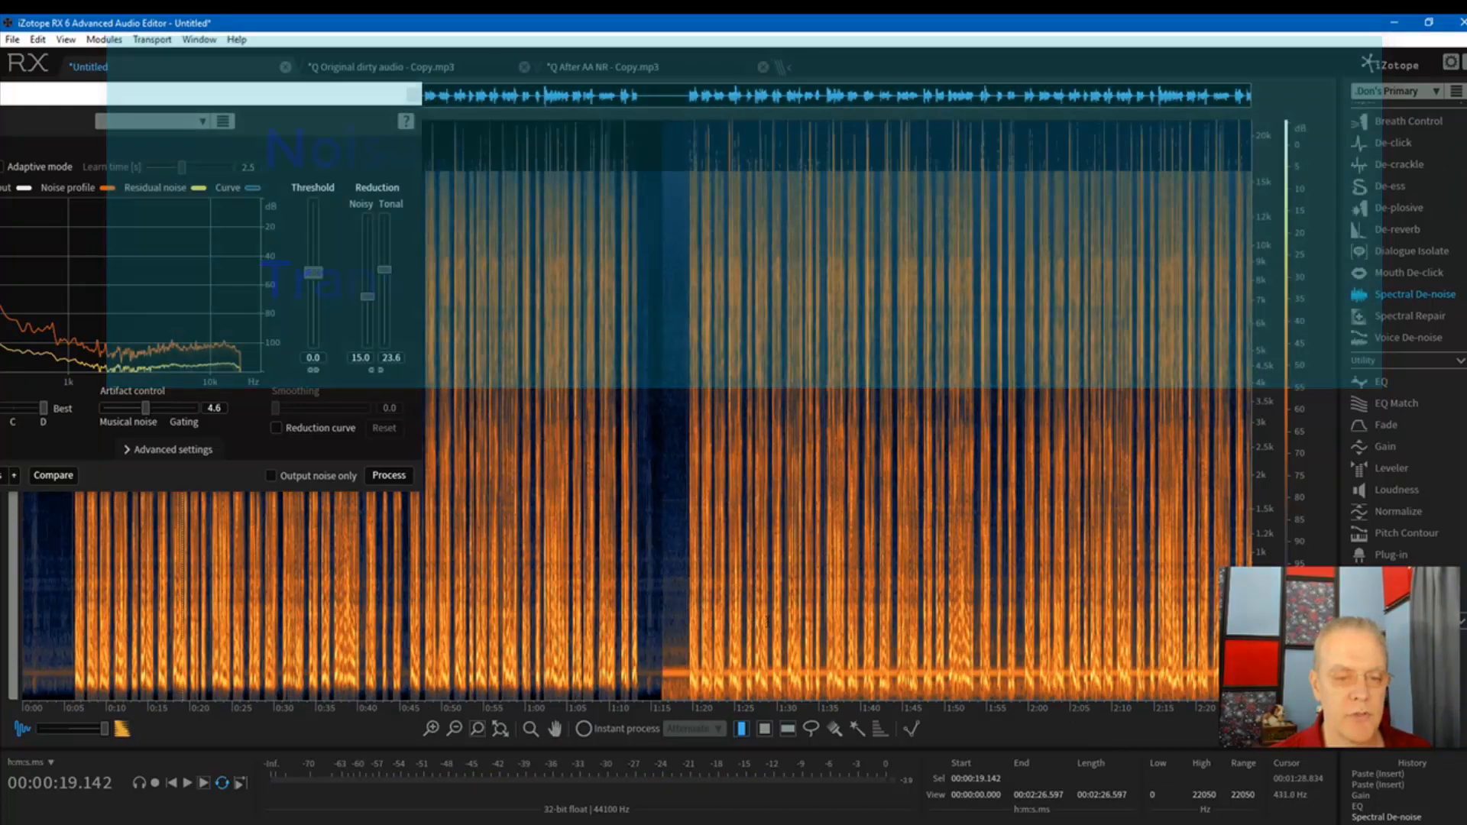
click(768, 617)
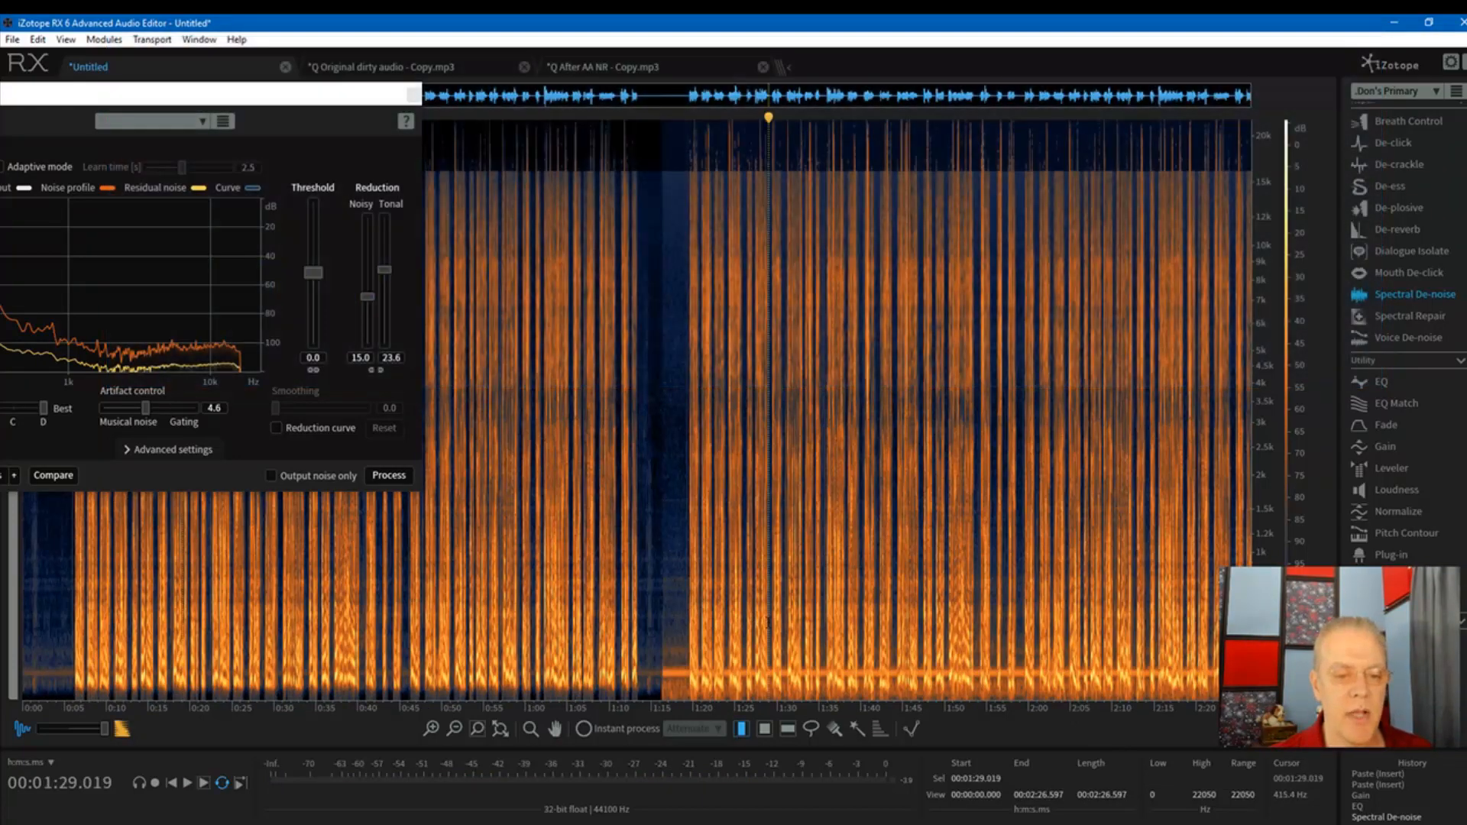
key(space)
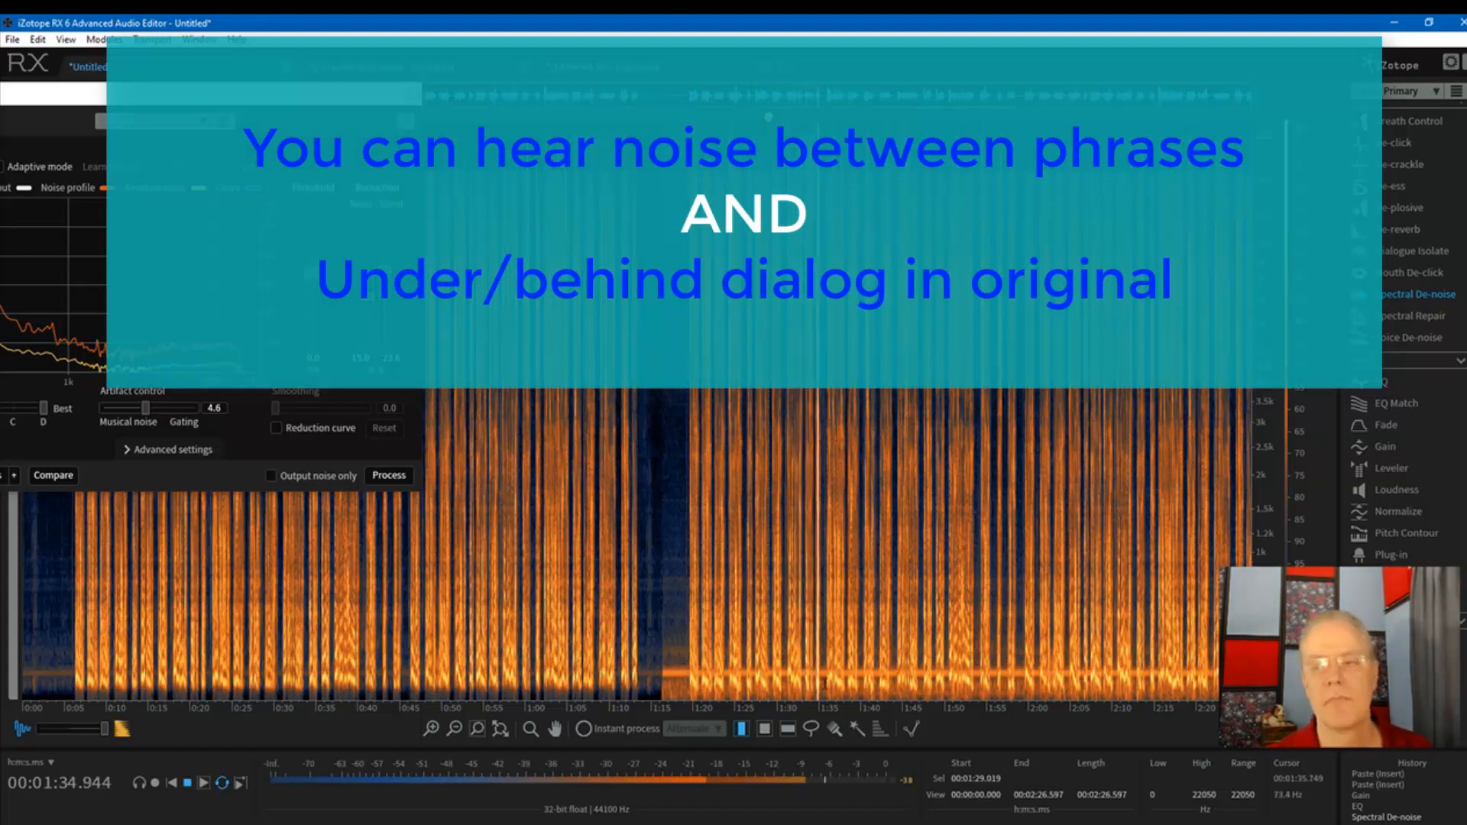
key(space)
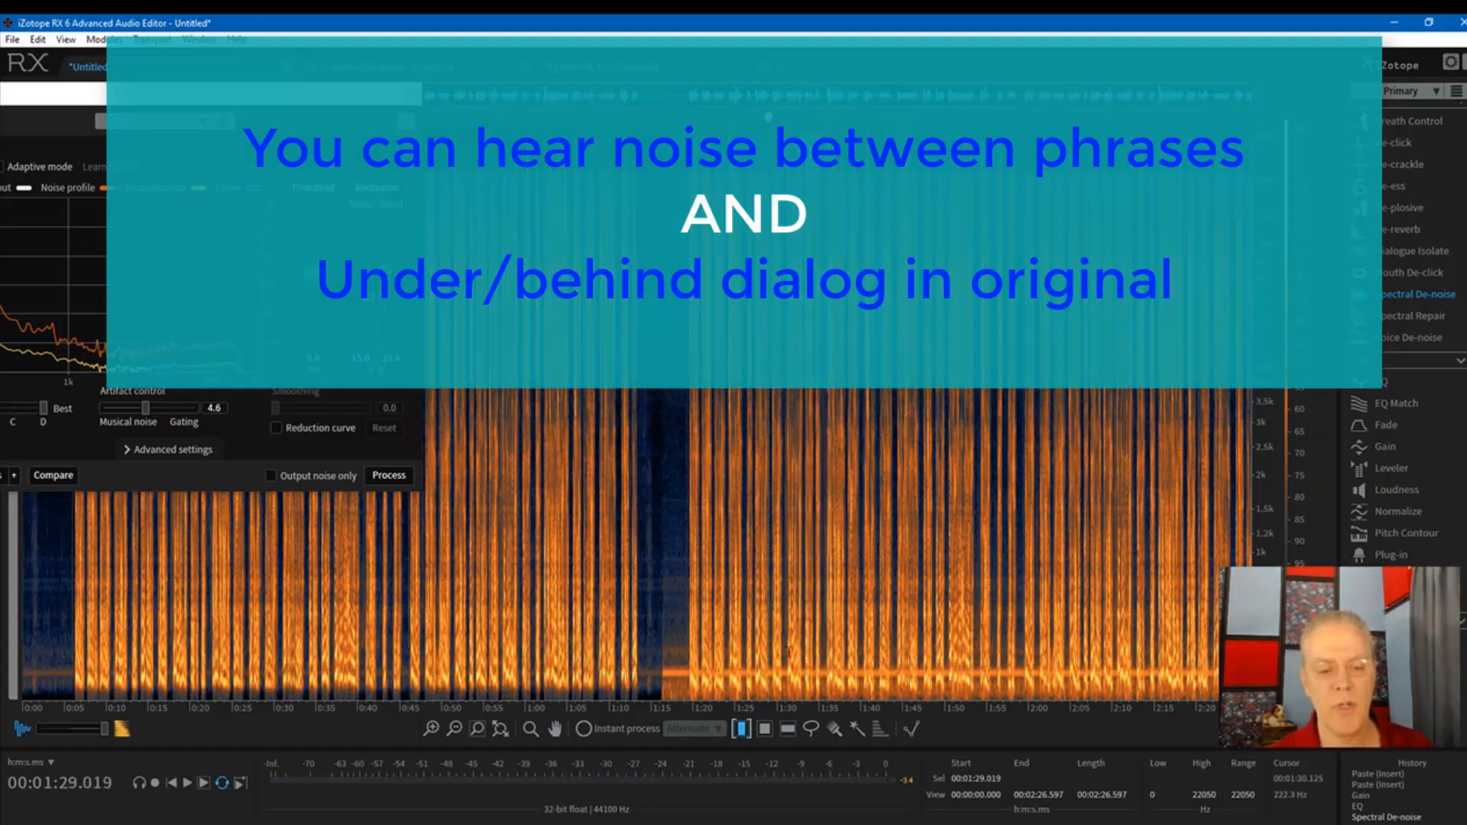
drag(749, 645, 825, 646)
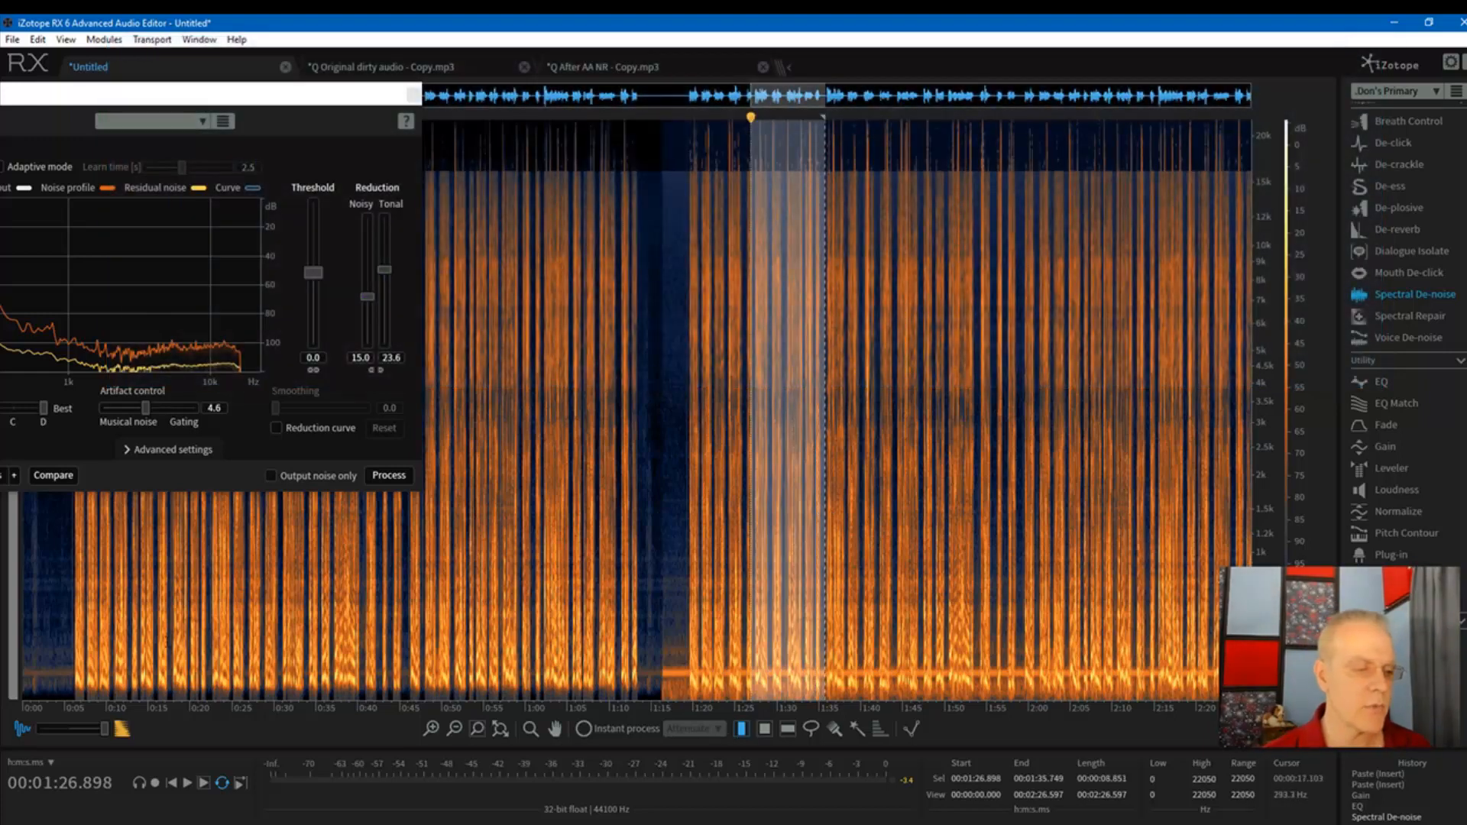
Step: Play the denoised part from about 17.7 s and compare its 16.1 to 24.7 s passage with the unprocessed 1:34.2 to 1:43.1 one
click(170, 642)
key(space)
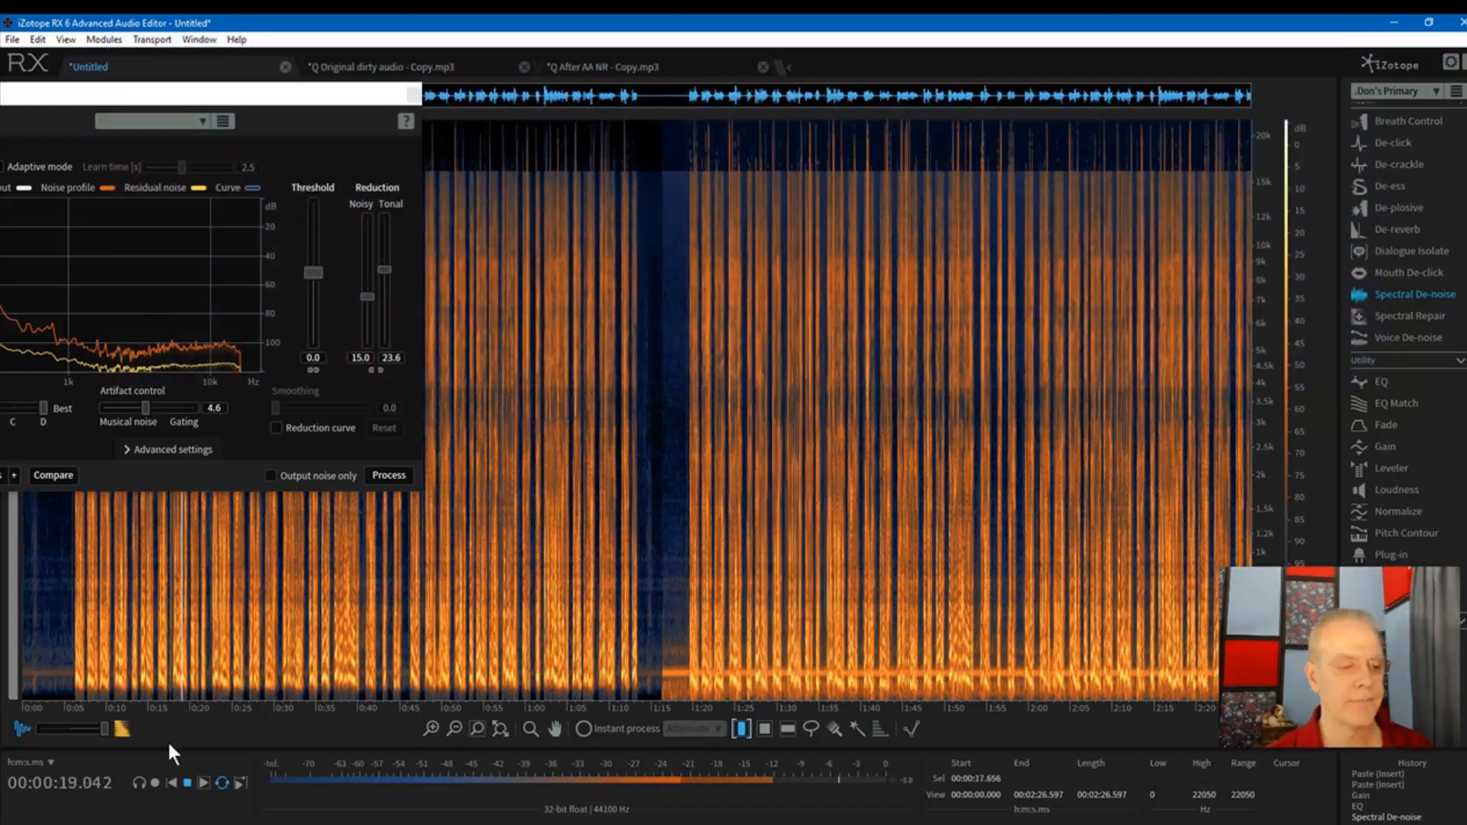
key(space)
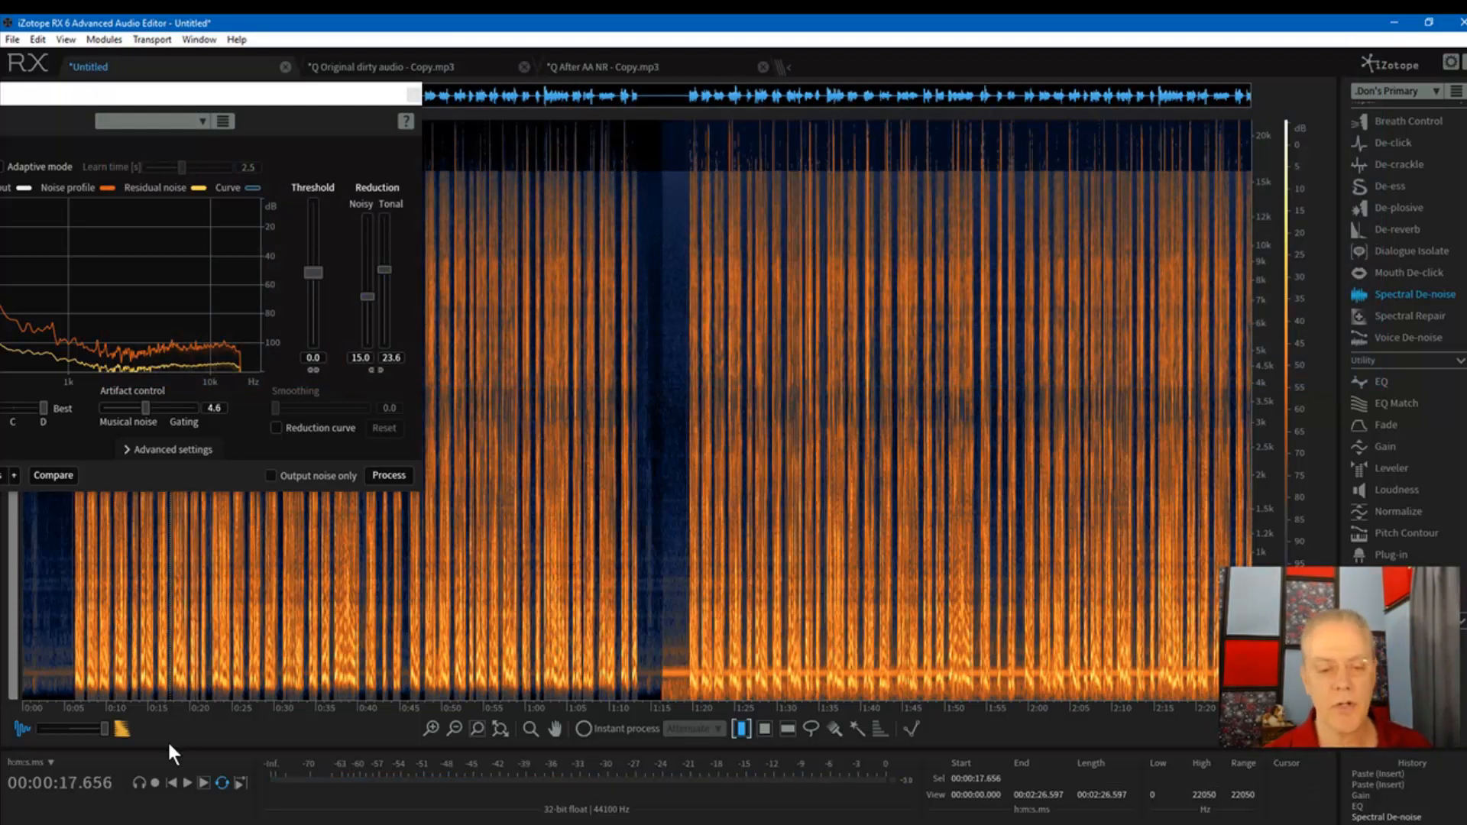
drag(166, 676, 229, 680)
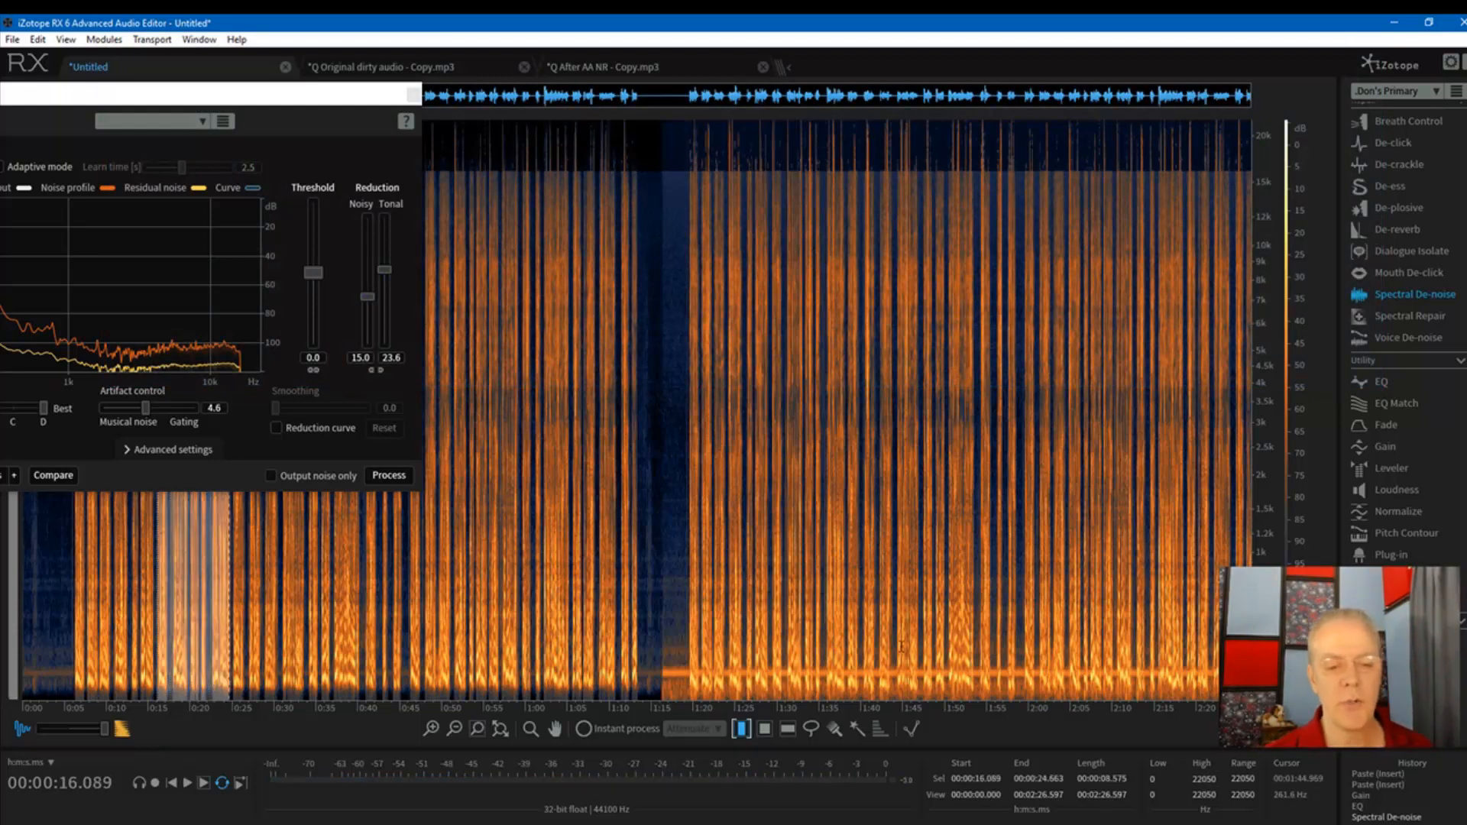
drag(811, 642, 887, 642)
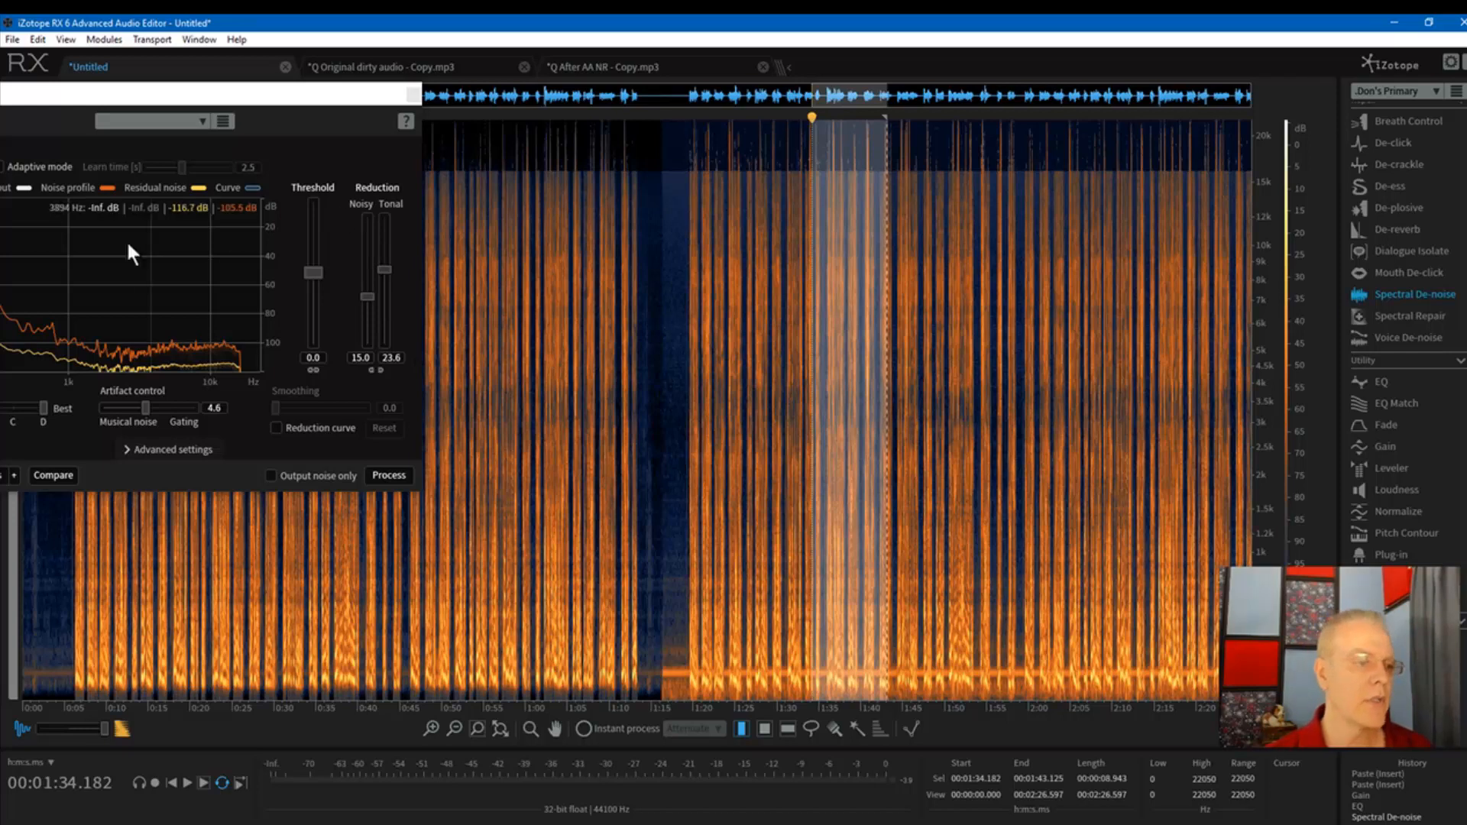
Step: Roll the edits back to the initial state and restore the history only up to the Gain edit, omitting EQ and Spectral De-noise
drag(259, 93, 504, 120)
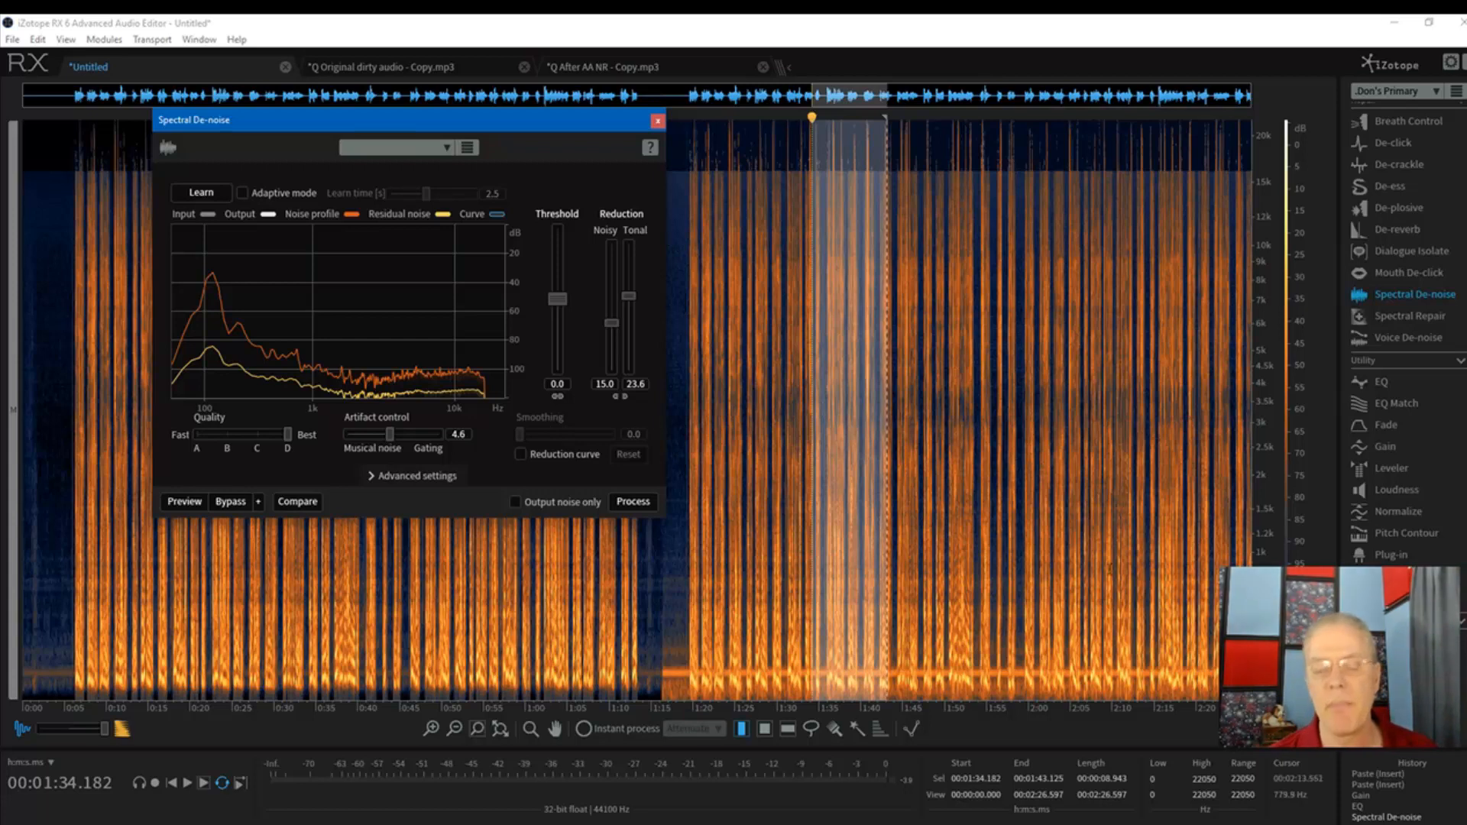
key(ctrl+z)
key(ctrl+z)
key(ctrl+z)
key(ctrl+z)
key(ctrl+z)
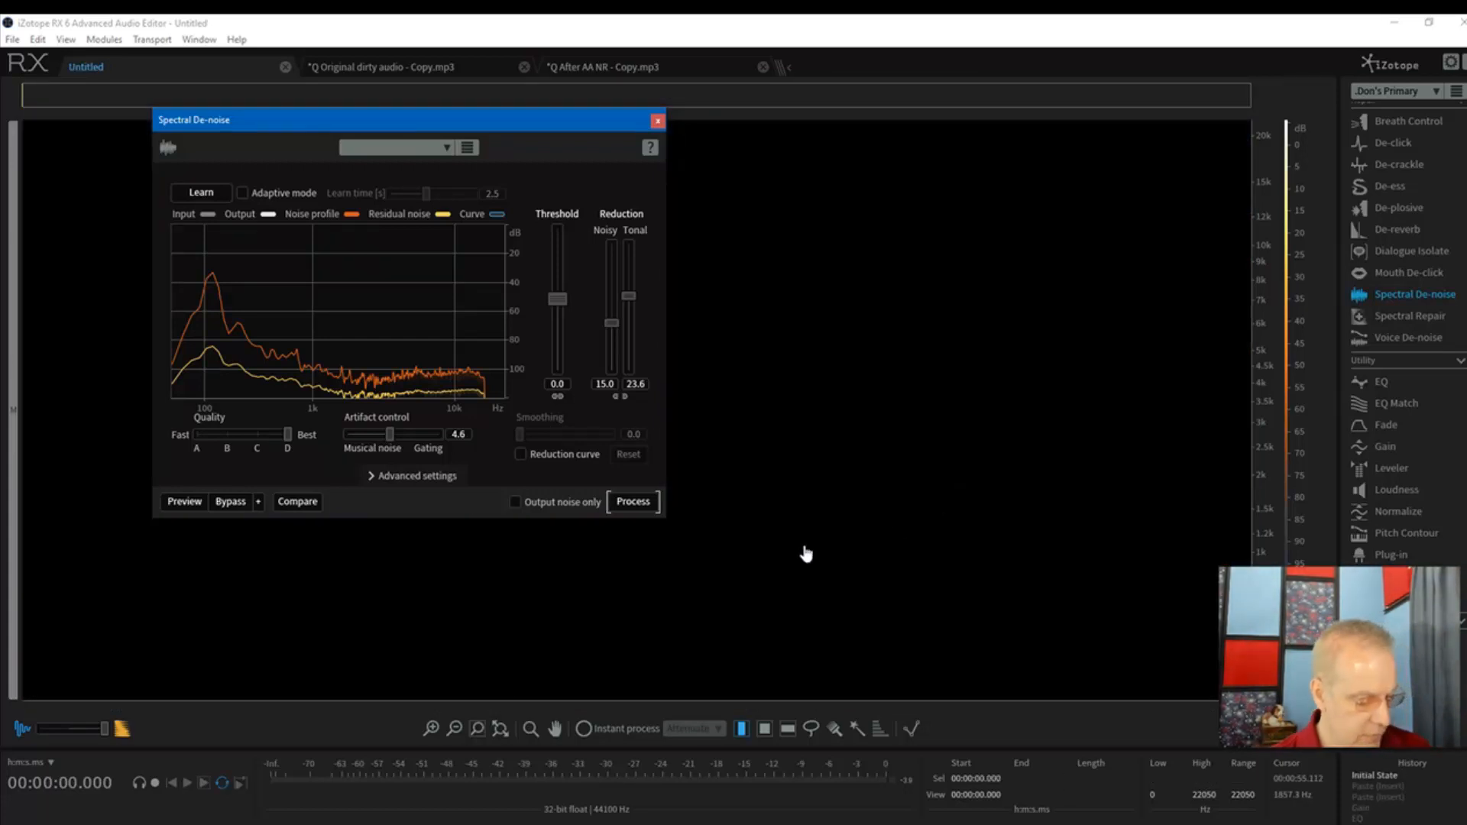
key(ctrl+shift+z)
key(ctrl+shift+z)
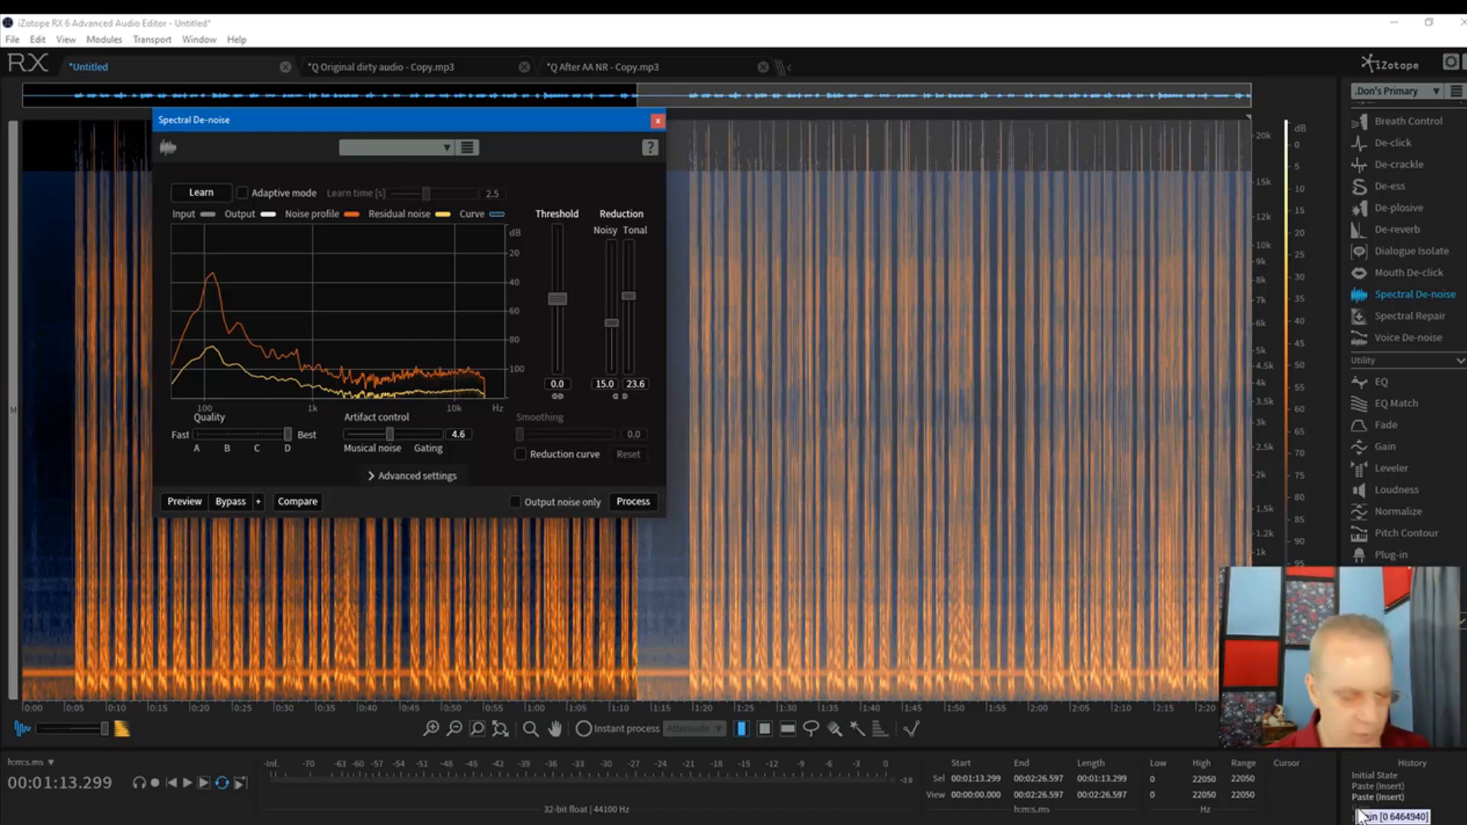
key(ctrl+a)
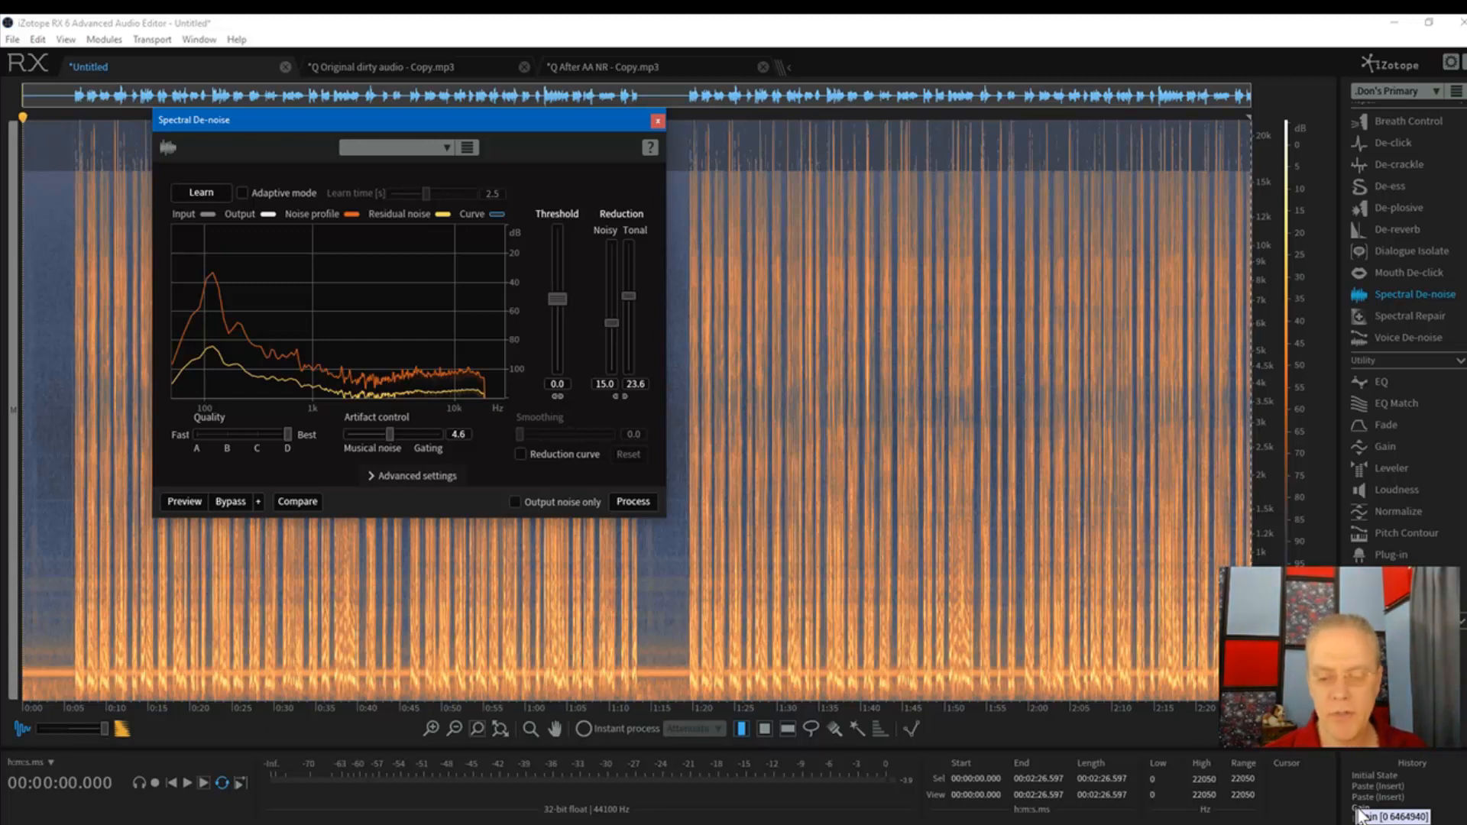
click(35, 39)
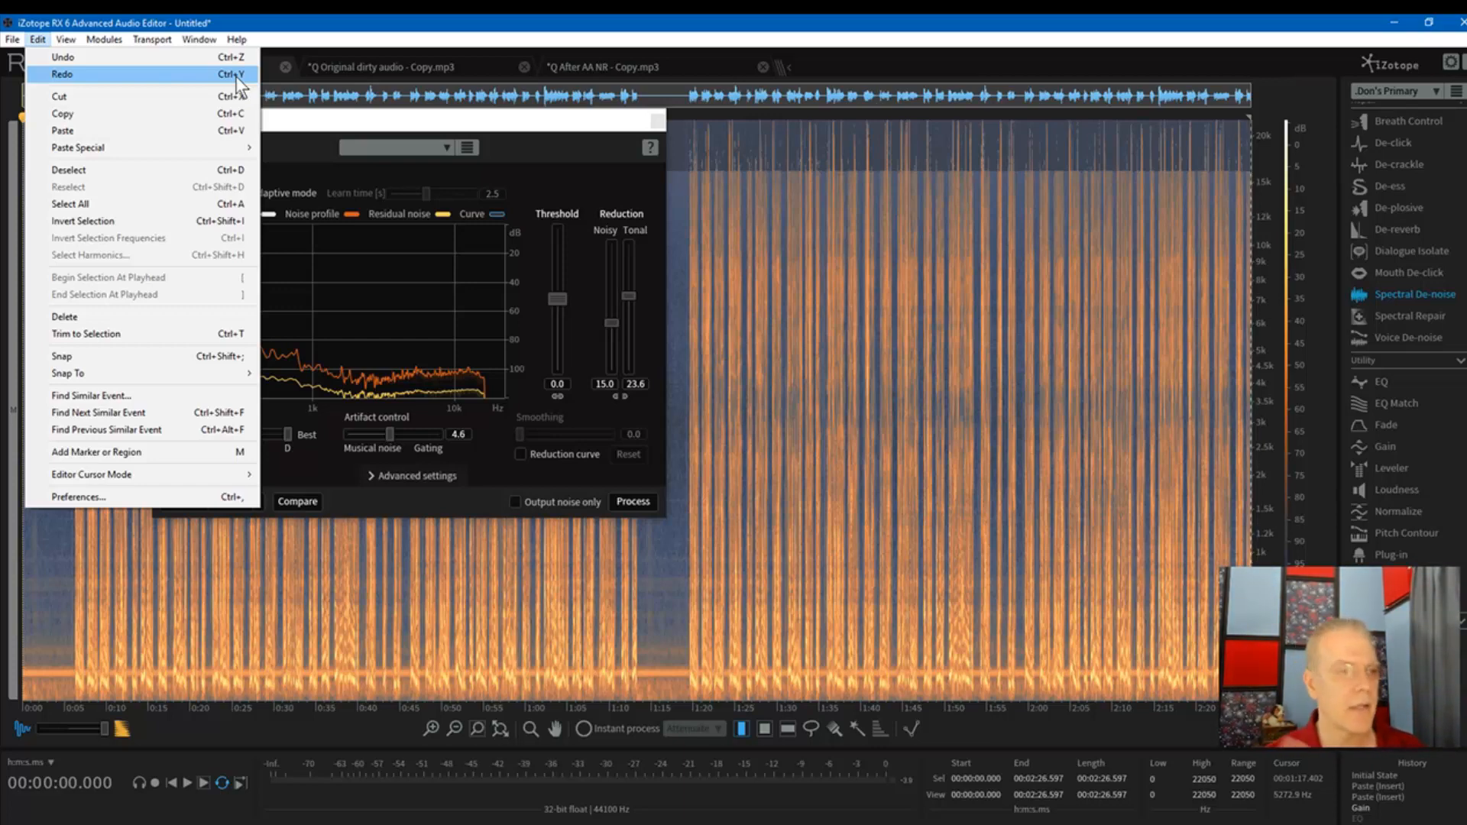
click(292, 22)
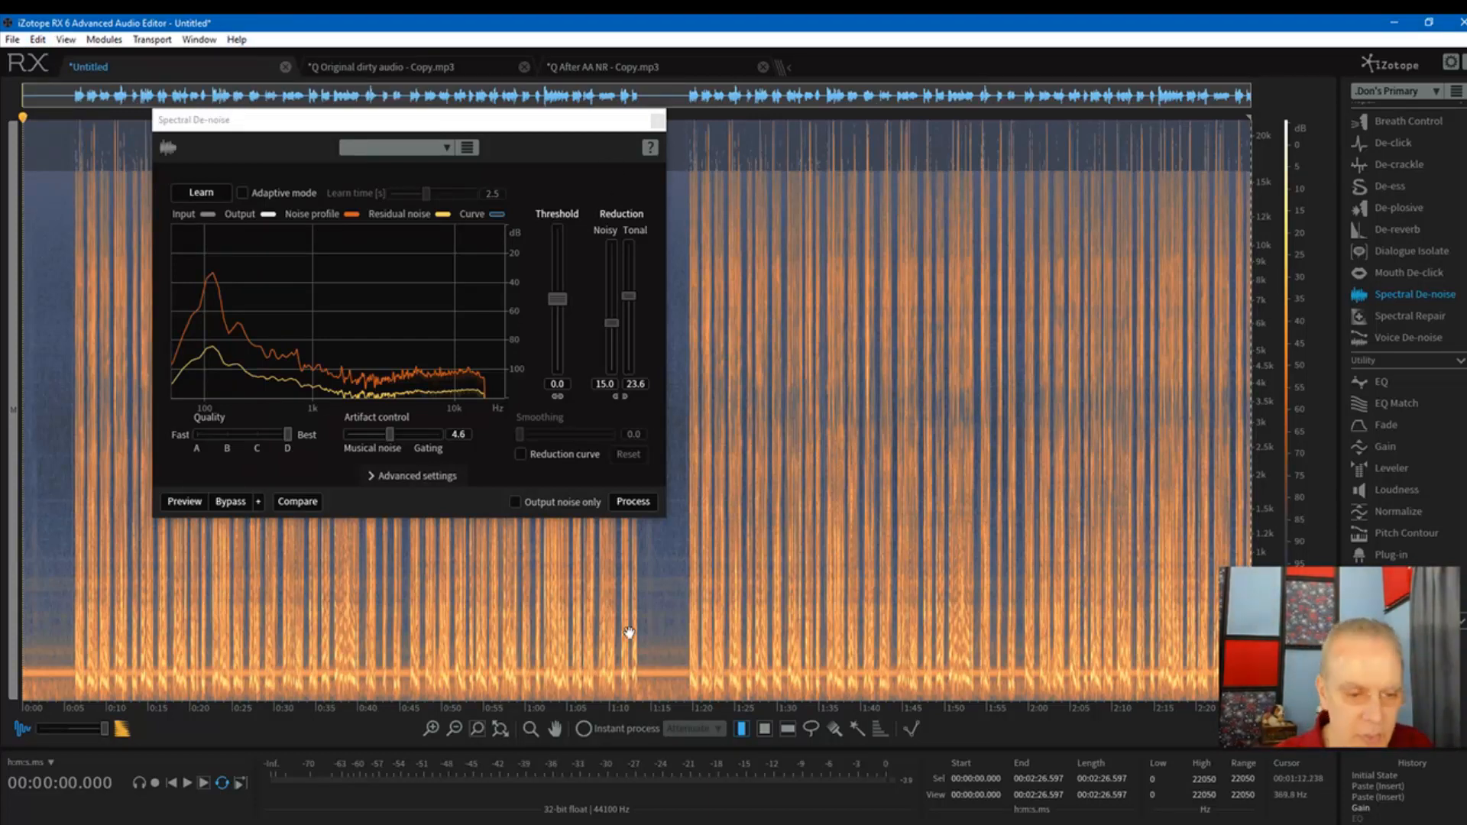
Step: Move the Spectral De-noise window clear of the dialog from about 34 to 52 s and activate the time-frequency selection tool
click(656, 629)
drag(661, 629, 16, 619)
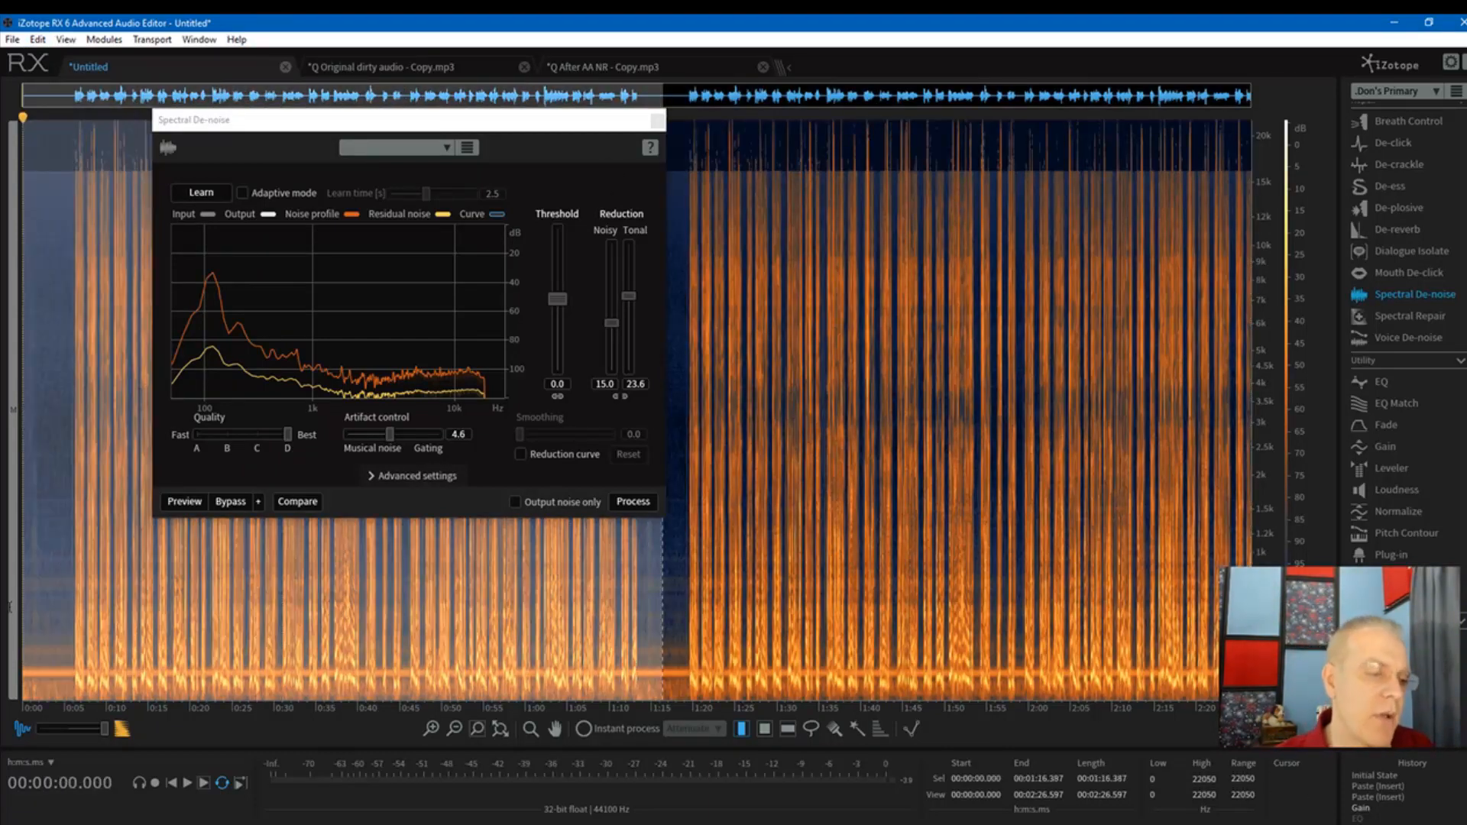
drag(538, 121, 763, 134)
click(382, 618)
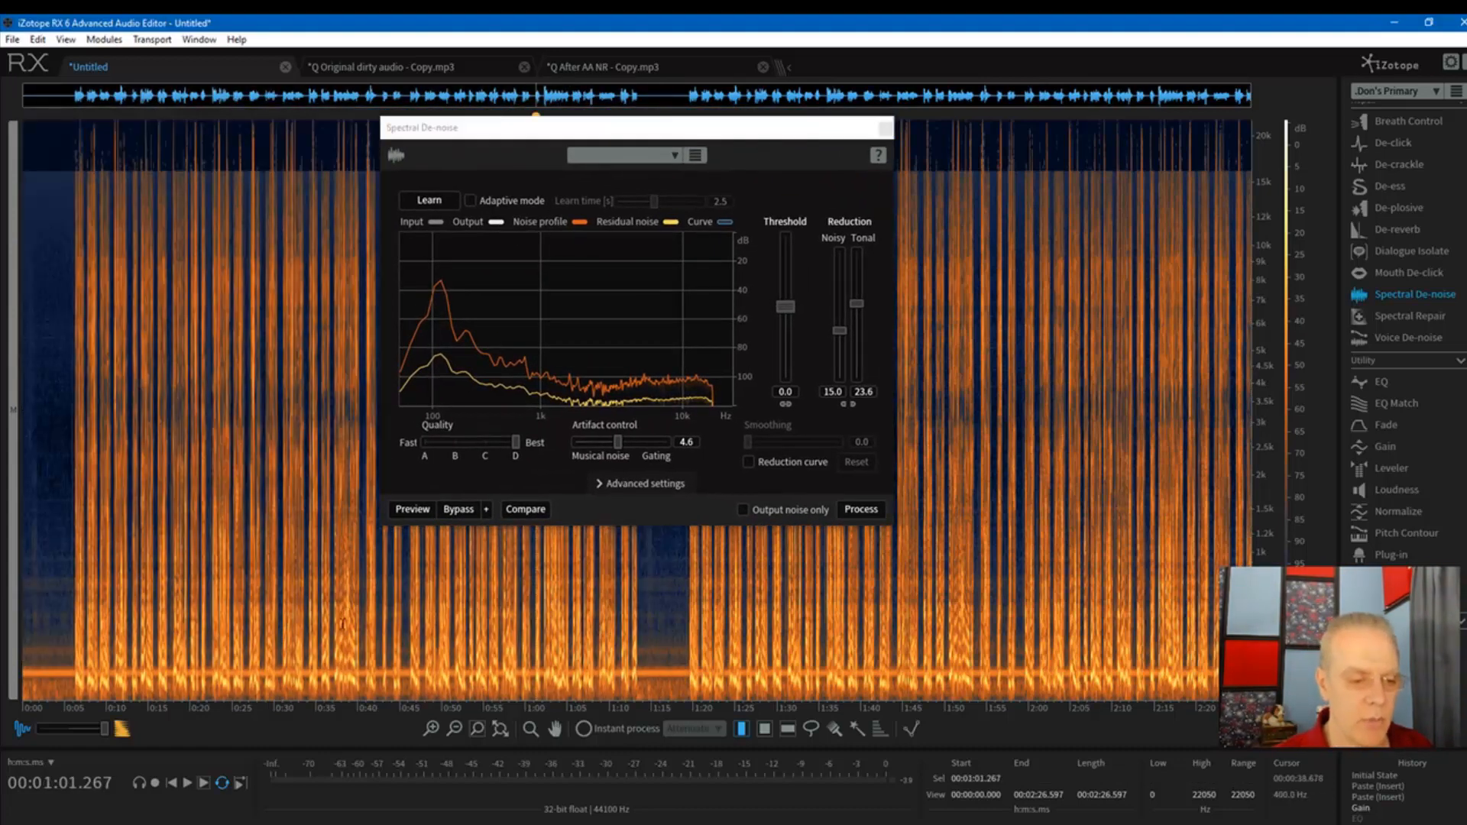
scroll(382, 617, up, 5)
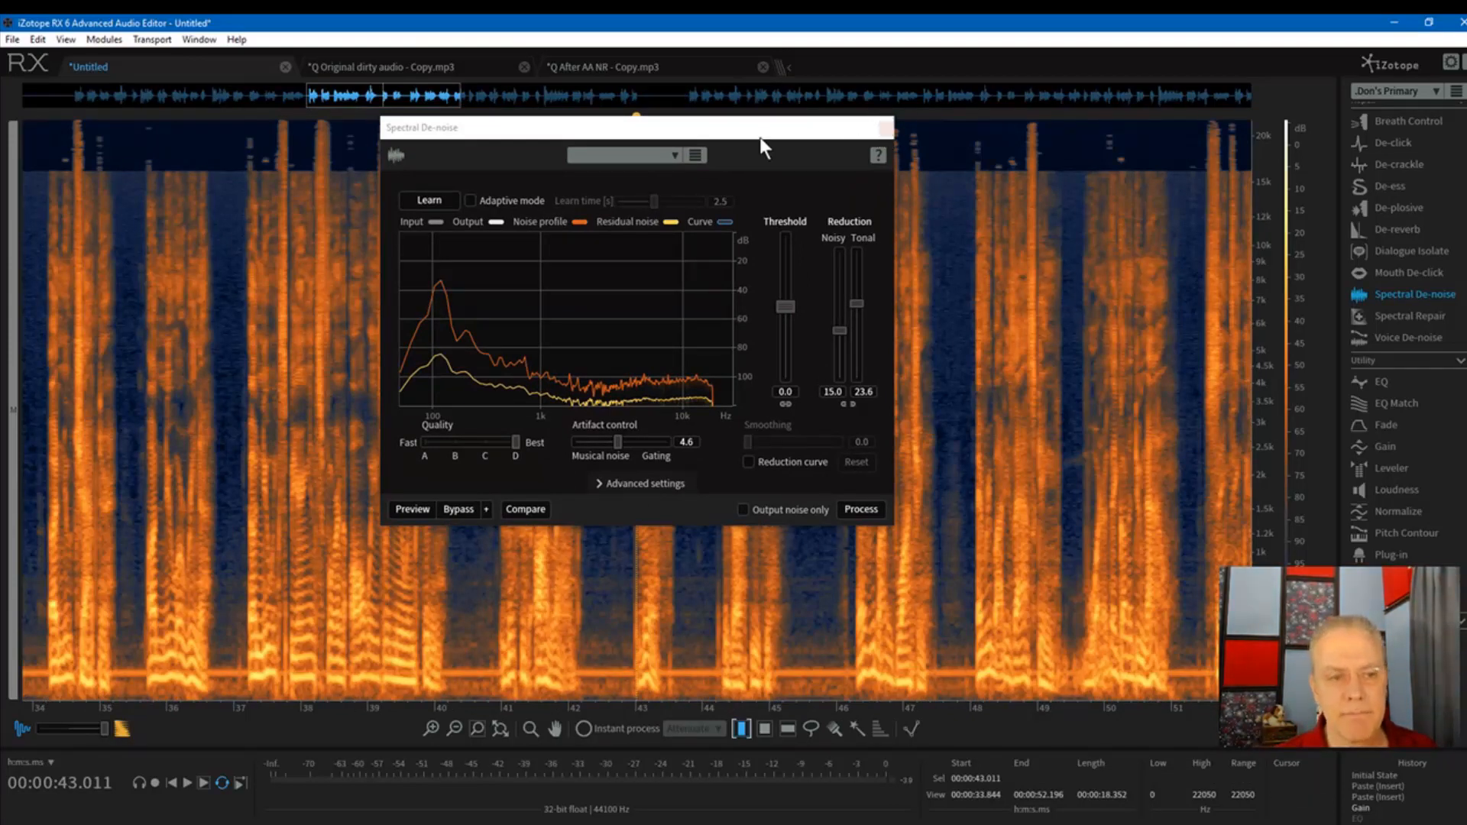
drag(760, 136, 463, 48)
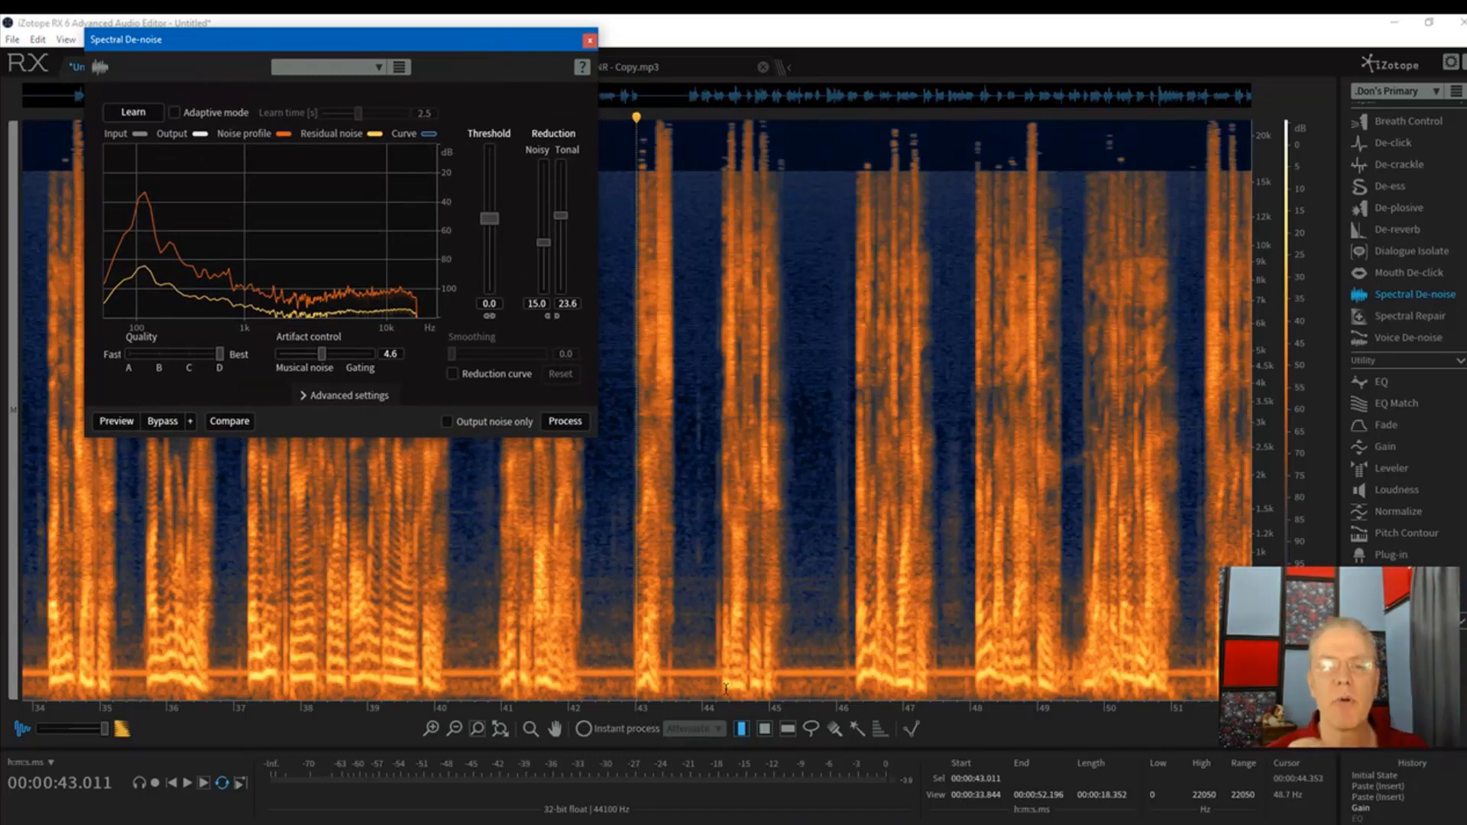
click(764, 732)
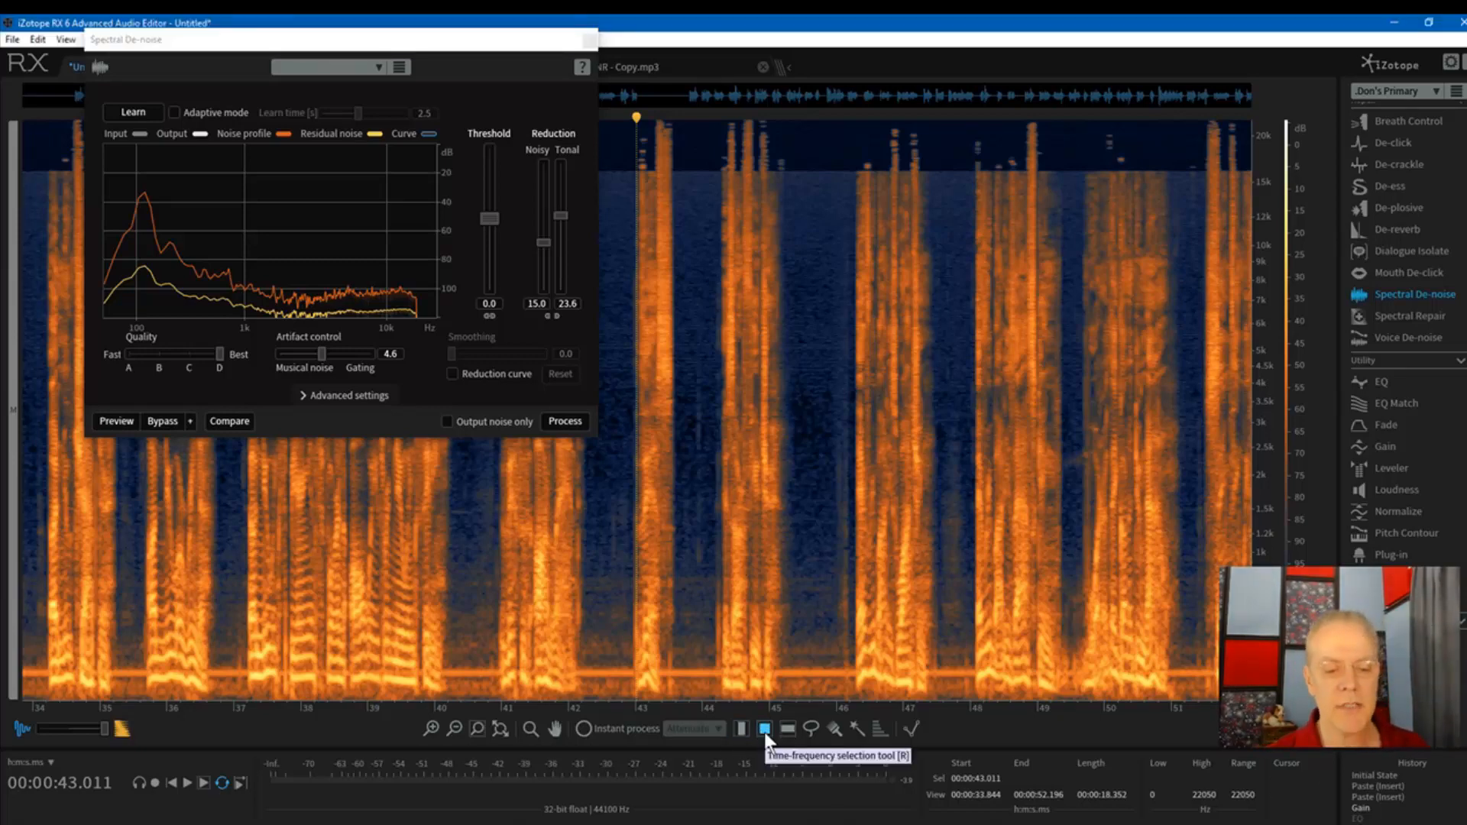
drag(768, 453, 884, 693)
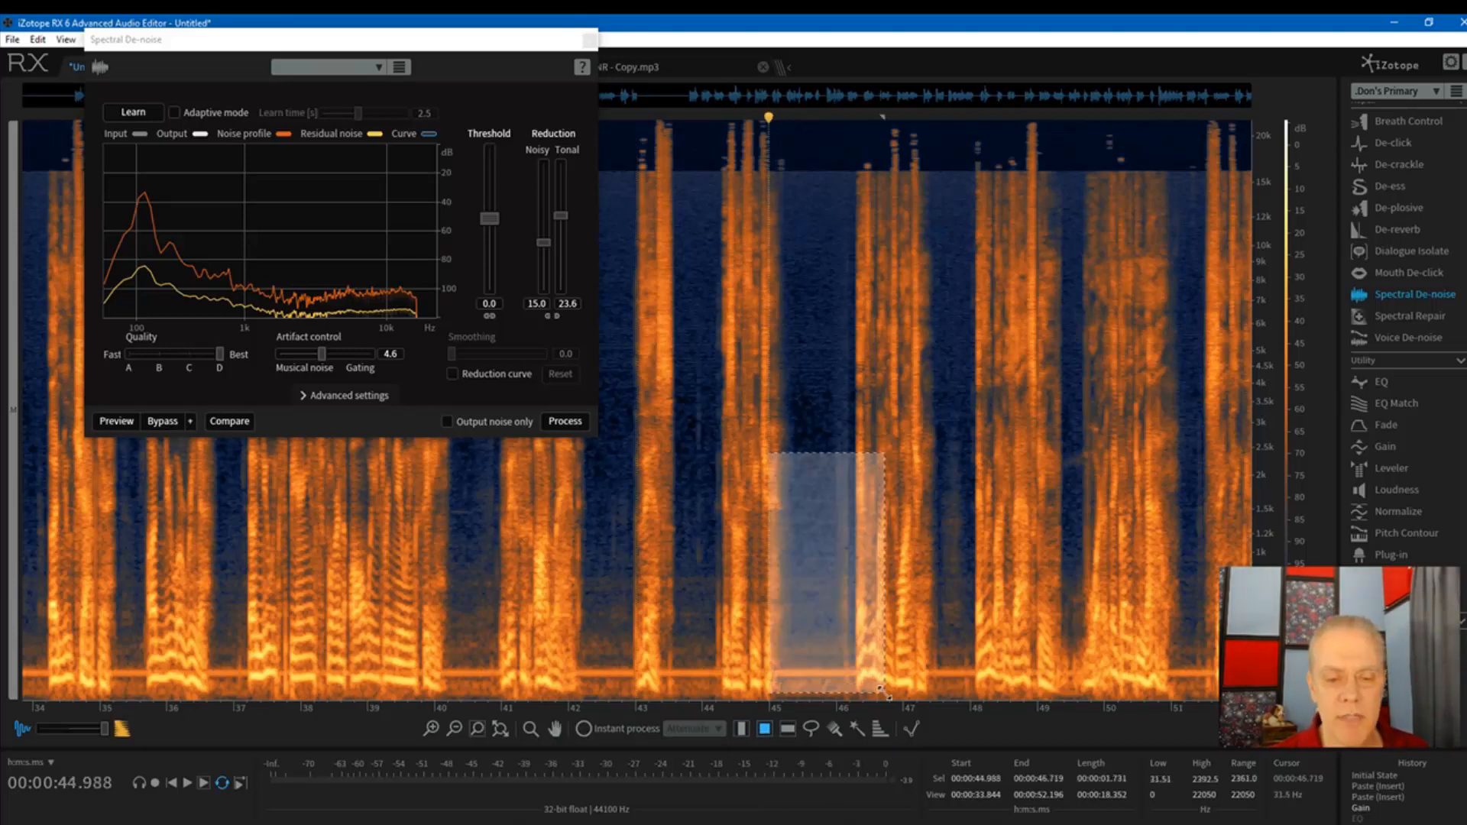
click(753, 556)
drag(778, 470, 850, 529)
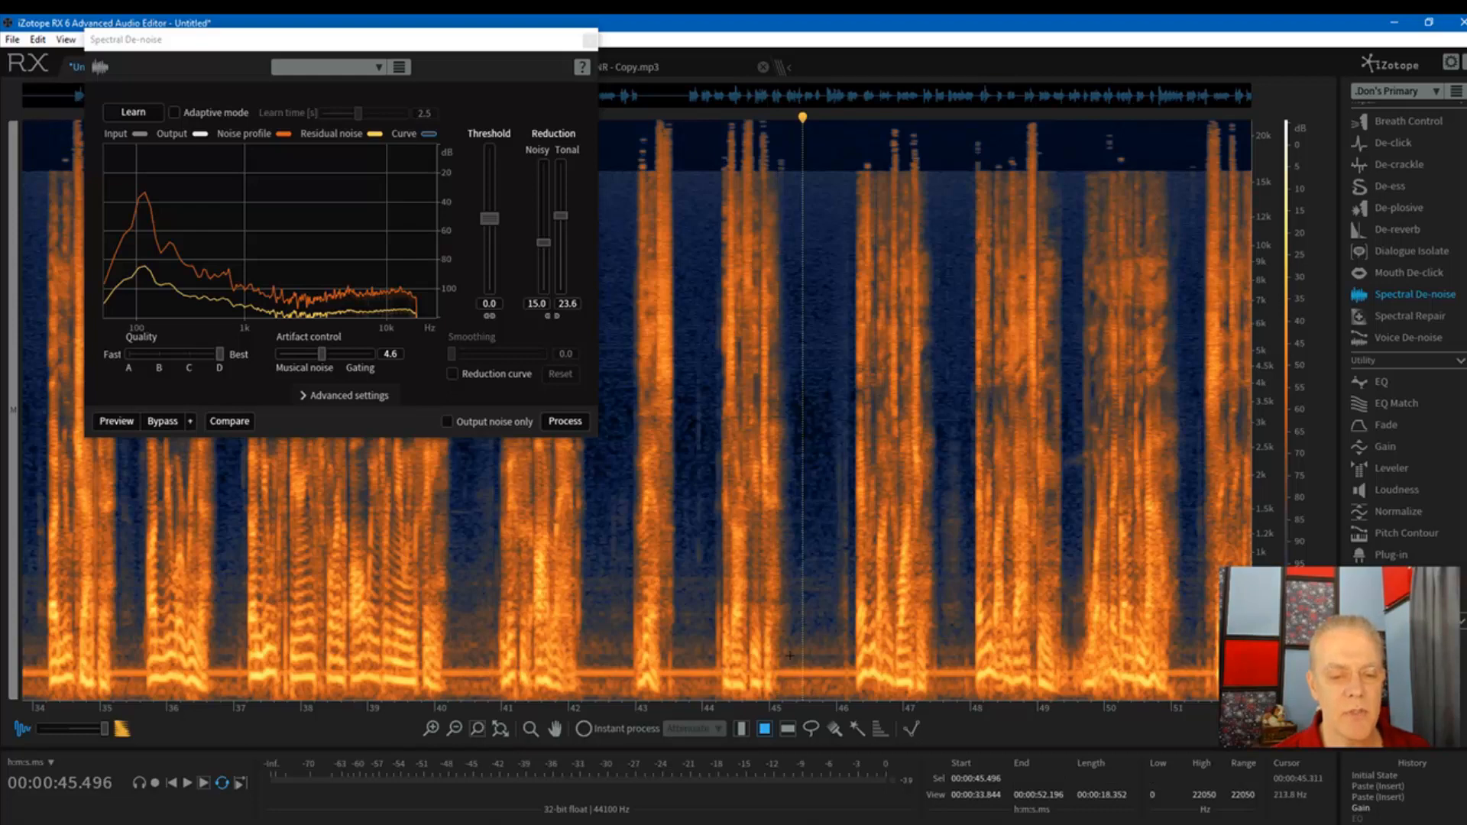
Step: Select the low-frequency noise below about 300 Hz in four speech pauses between about 40.2 and 46.0 s
drag(791, 644, 838, 697)
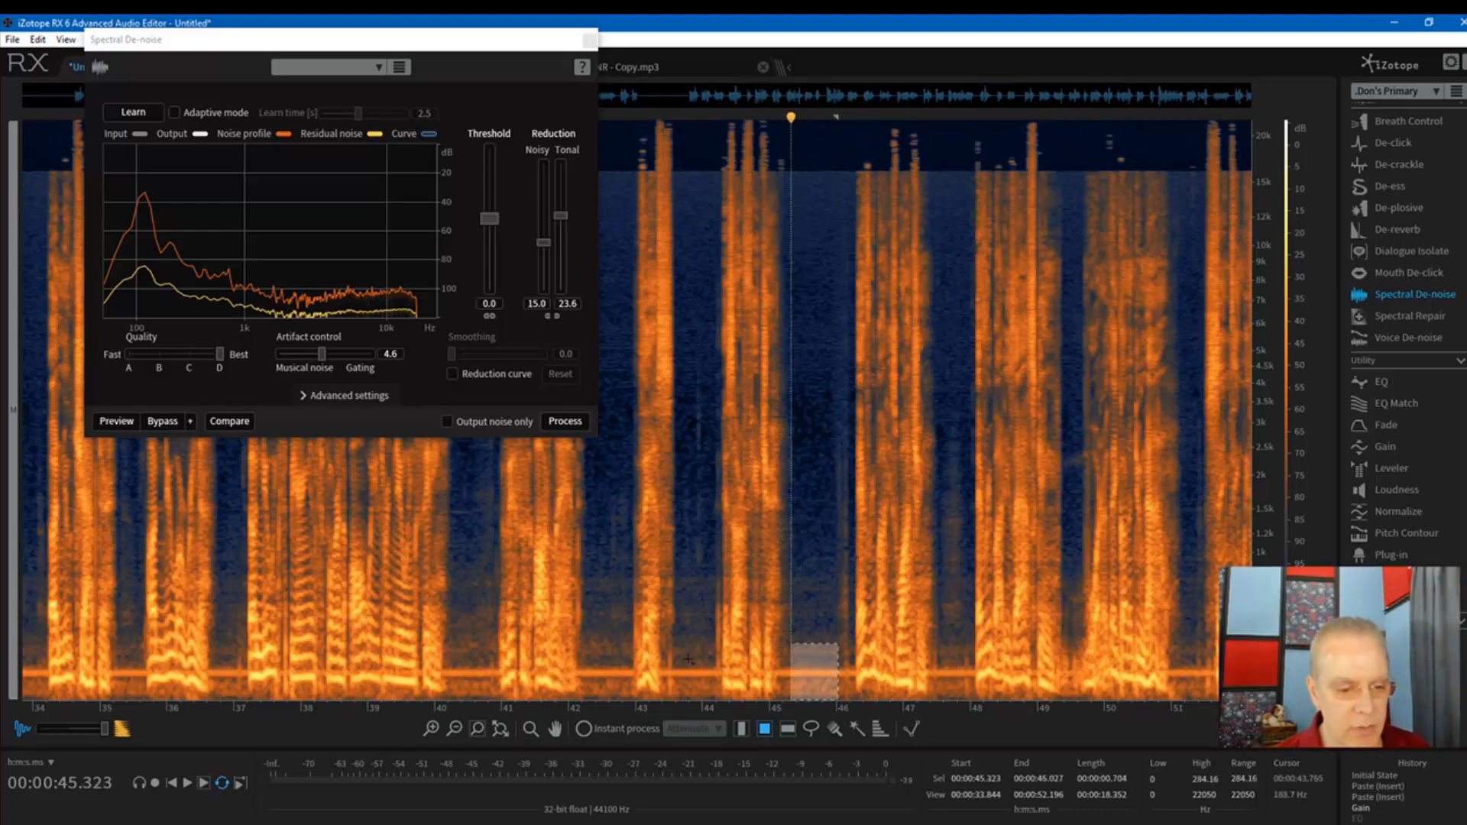
drag(682, 645, 709, 698)
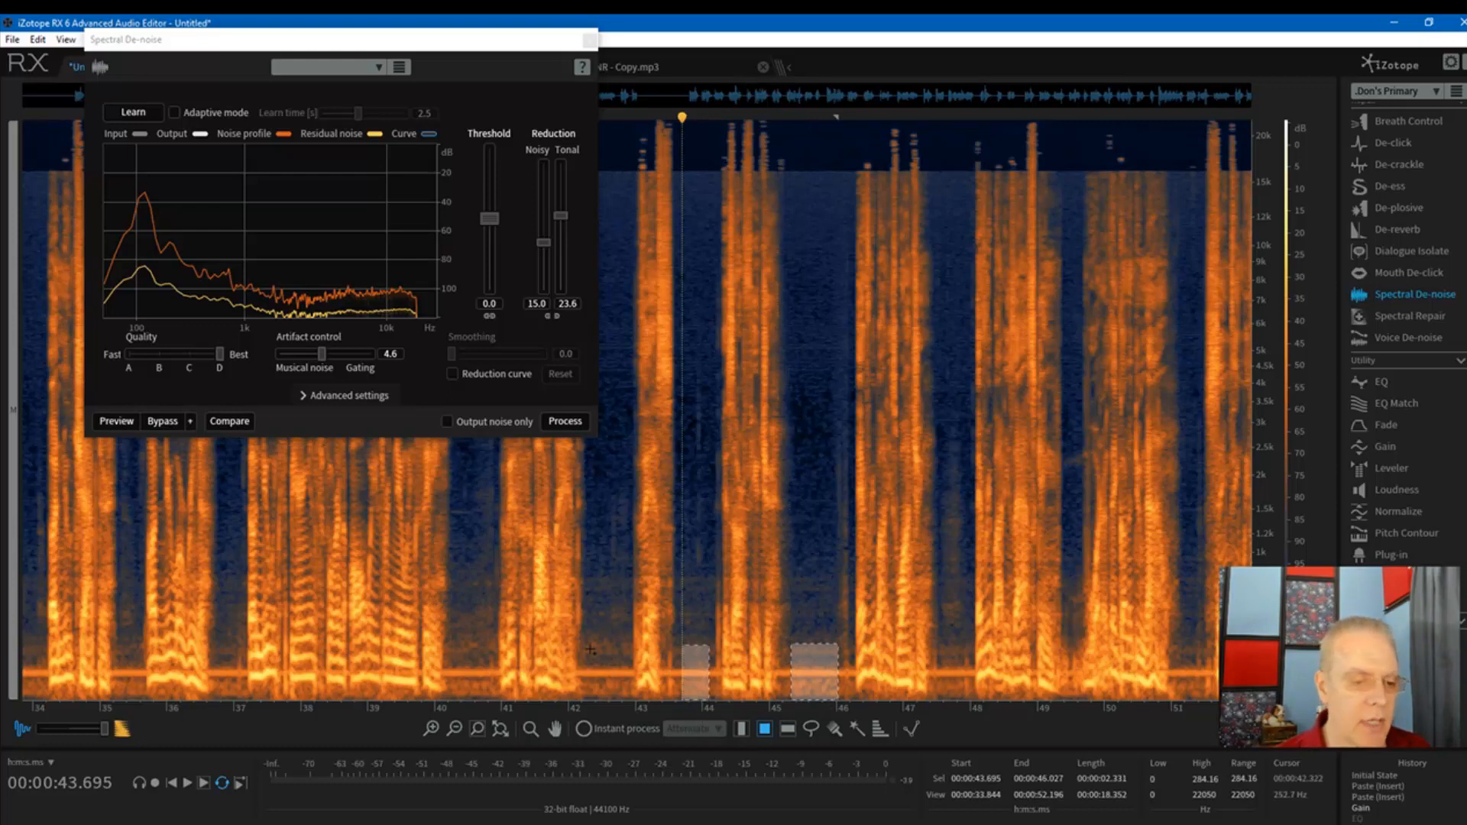
drag(585, 642, 630, 699)
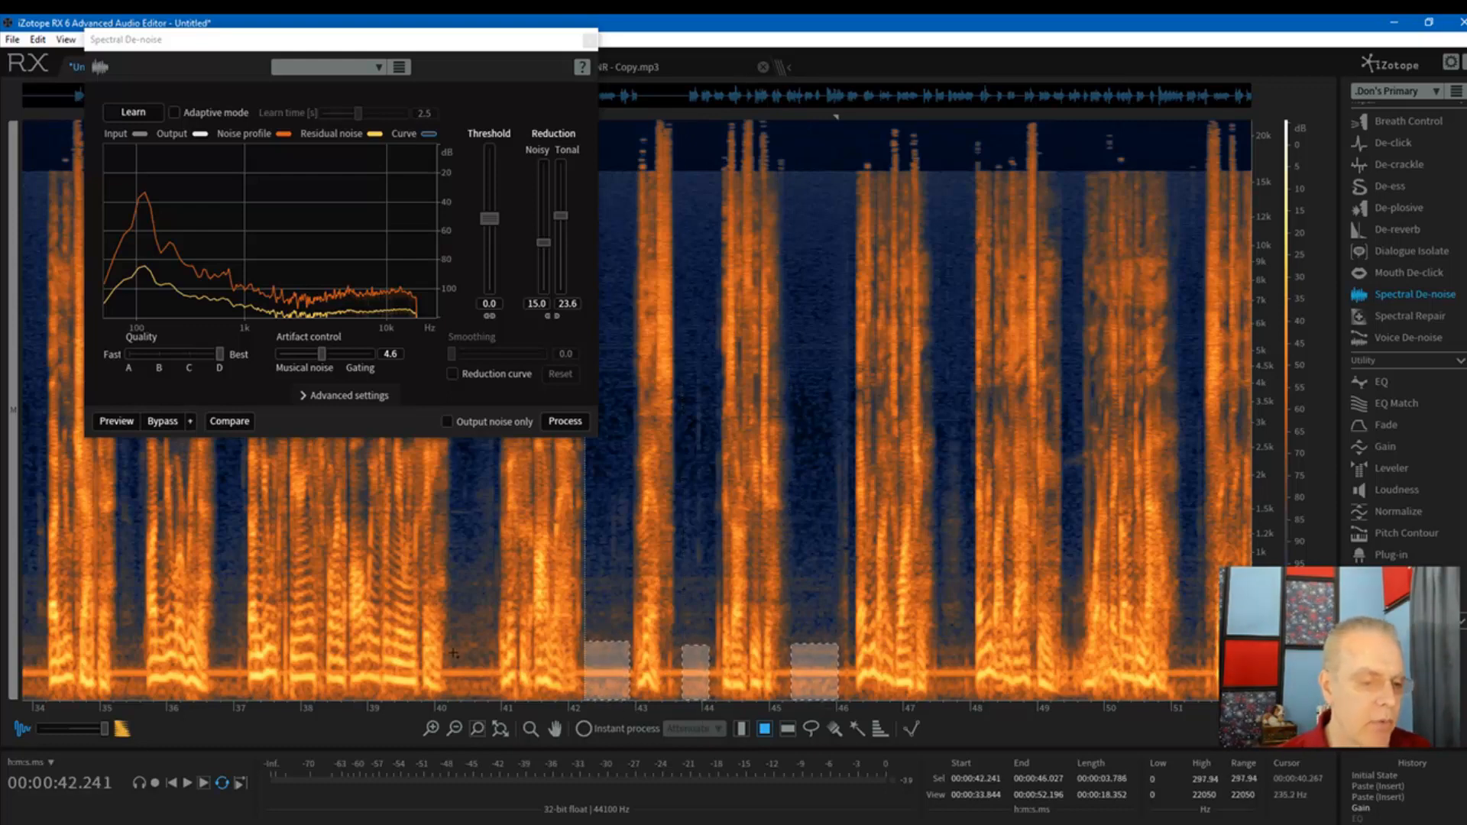
drag(453, 654, 492, 700)
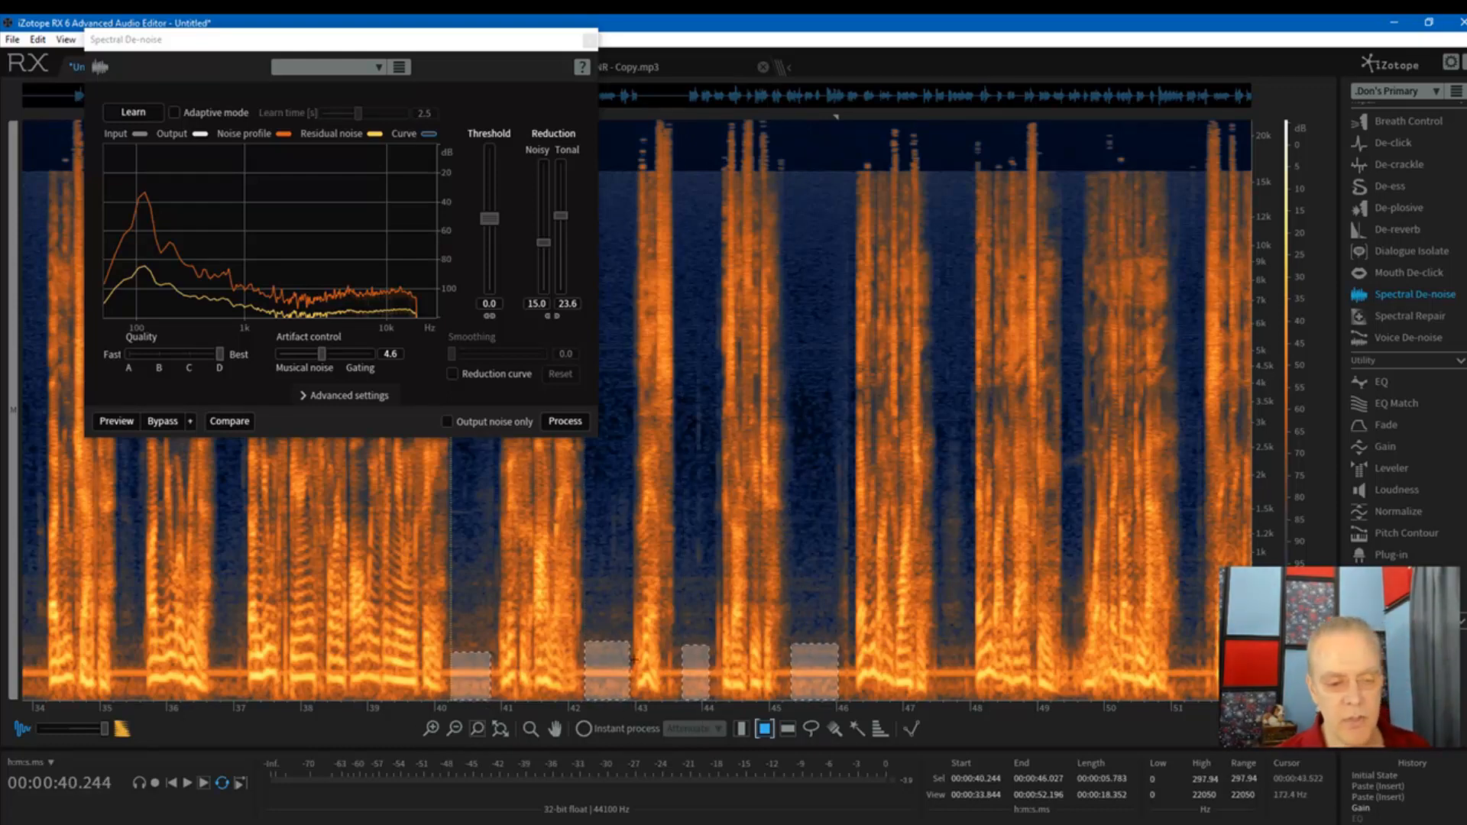
Step: Learn a noise profile from the selected pauses without completing the uncaptured frequencies, and set Reduction to 12.5 noisy and 19.9 tonal
click(135, 113)
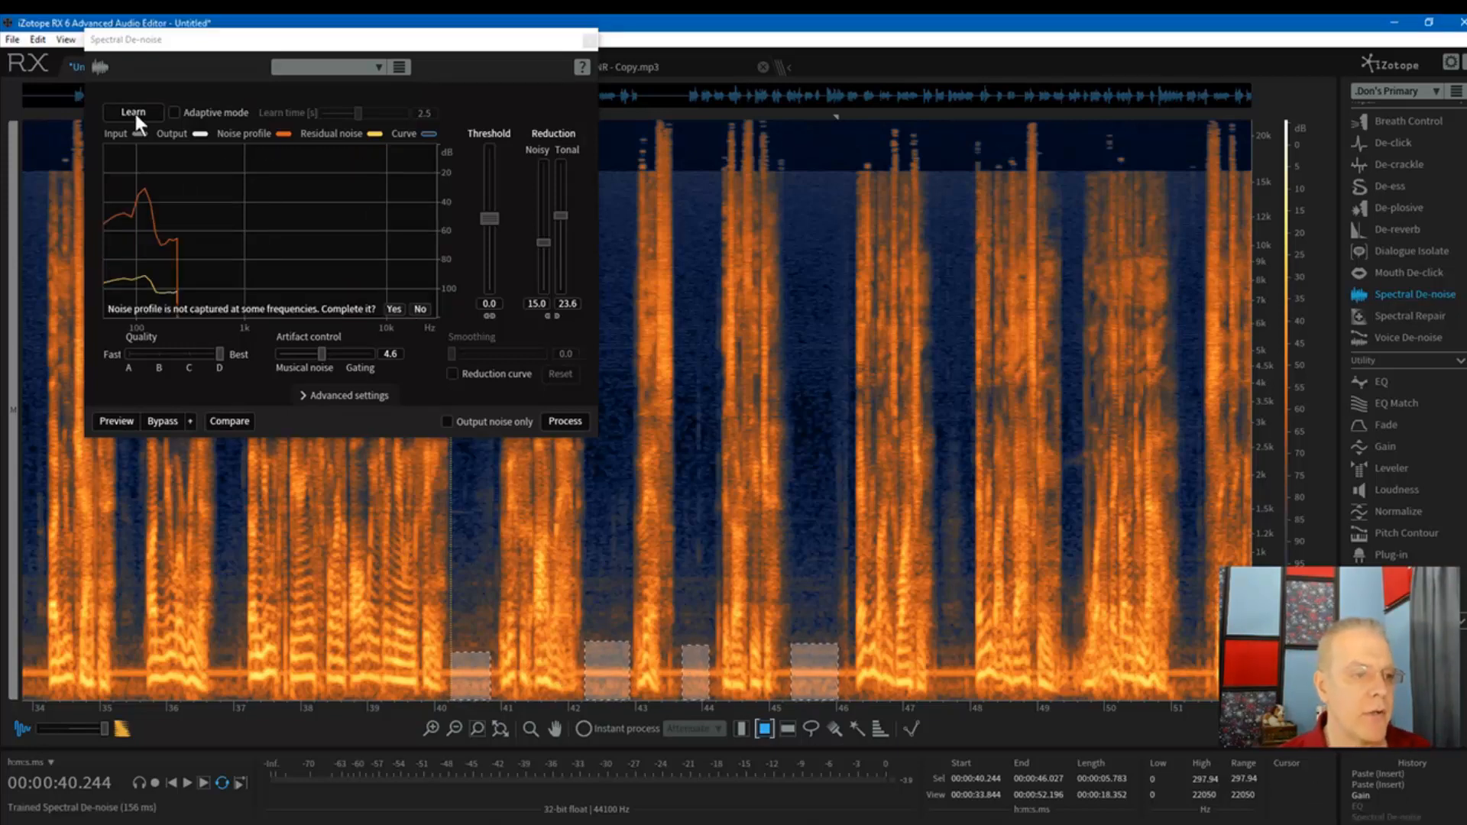
click(421, 308)
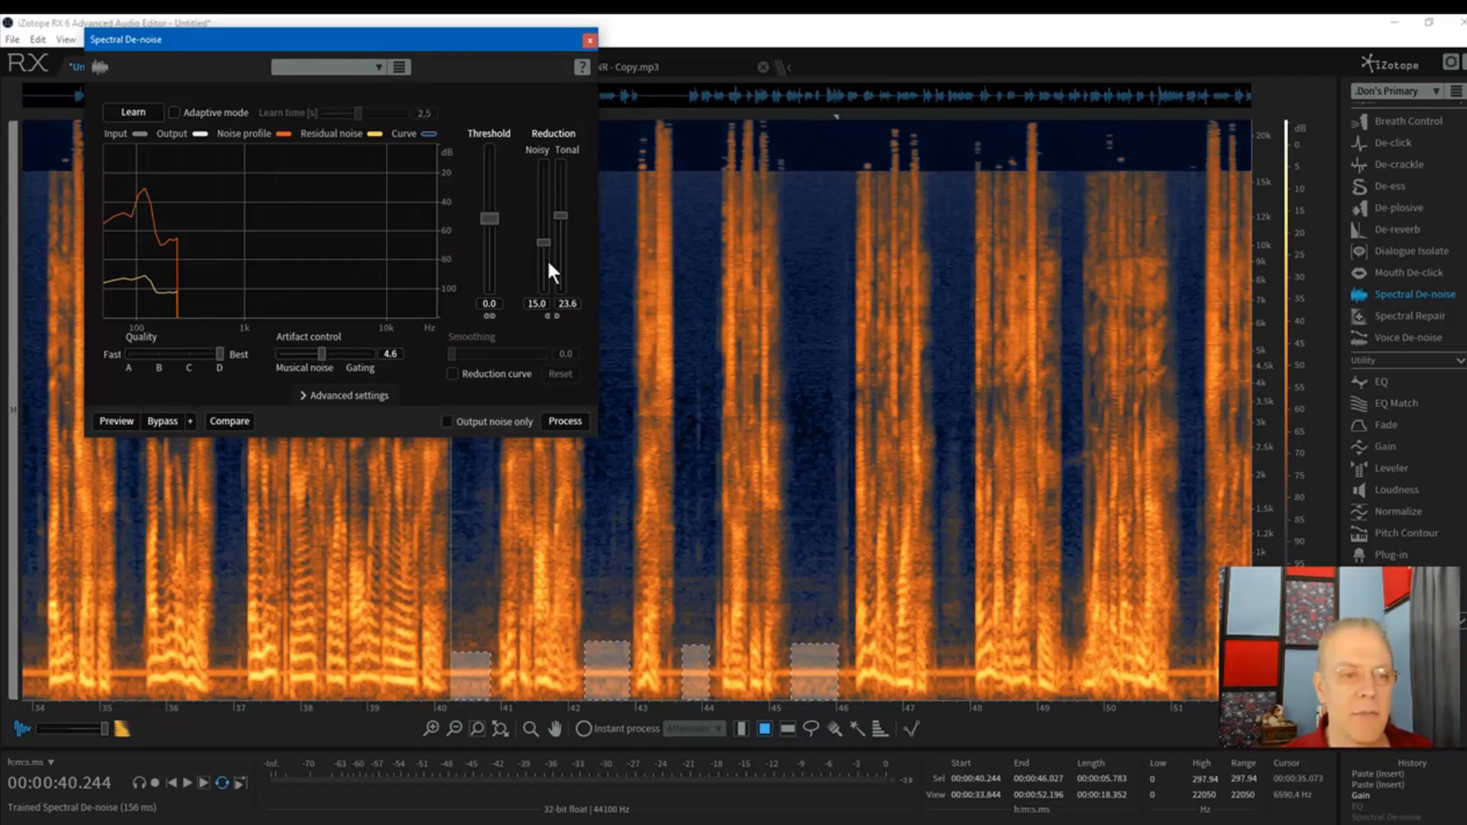
drag(541, 245, 562, 227)
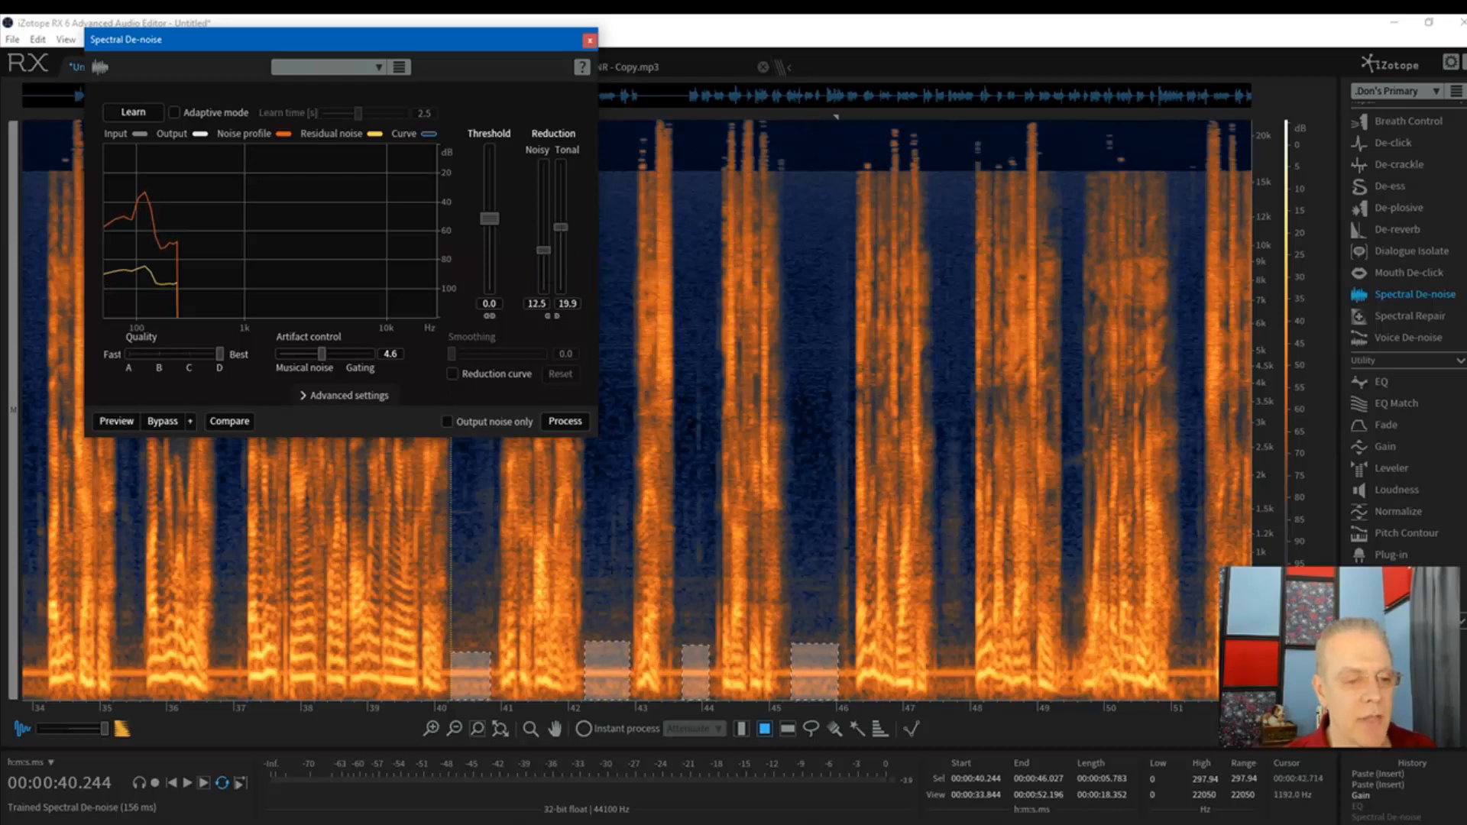
Step: Process the selected low-frequency pauses with Spectral De-noise and examine the result around 42.5 s
click(569, 422)
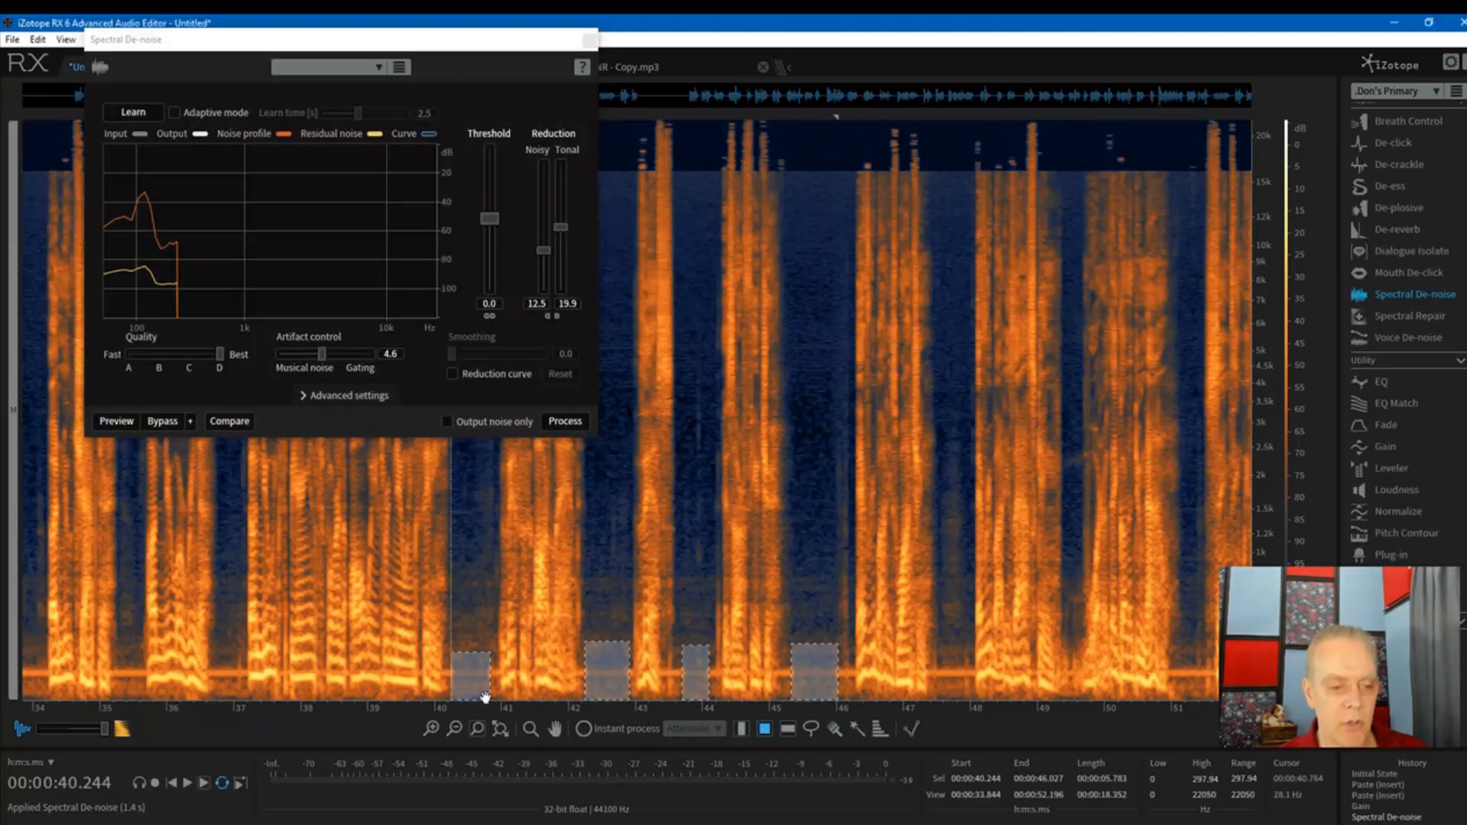
click(787, 691)
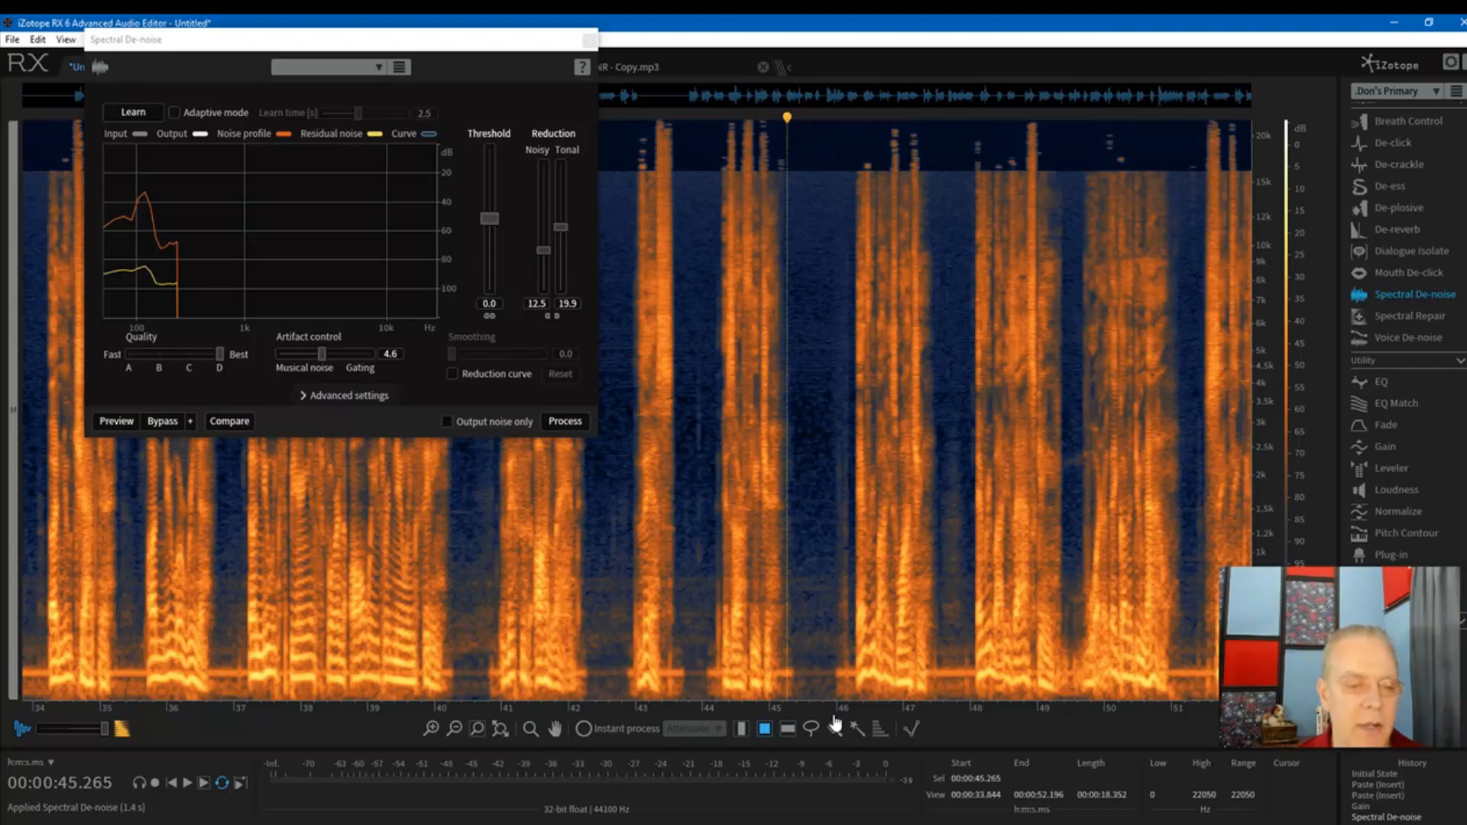
click(609, 458)
scroll(573, 458, up, 1)
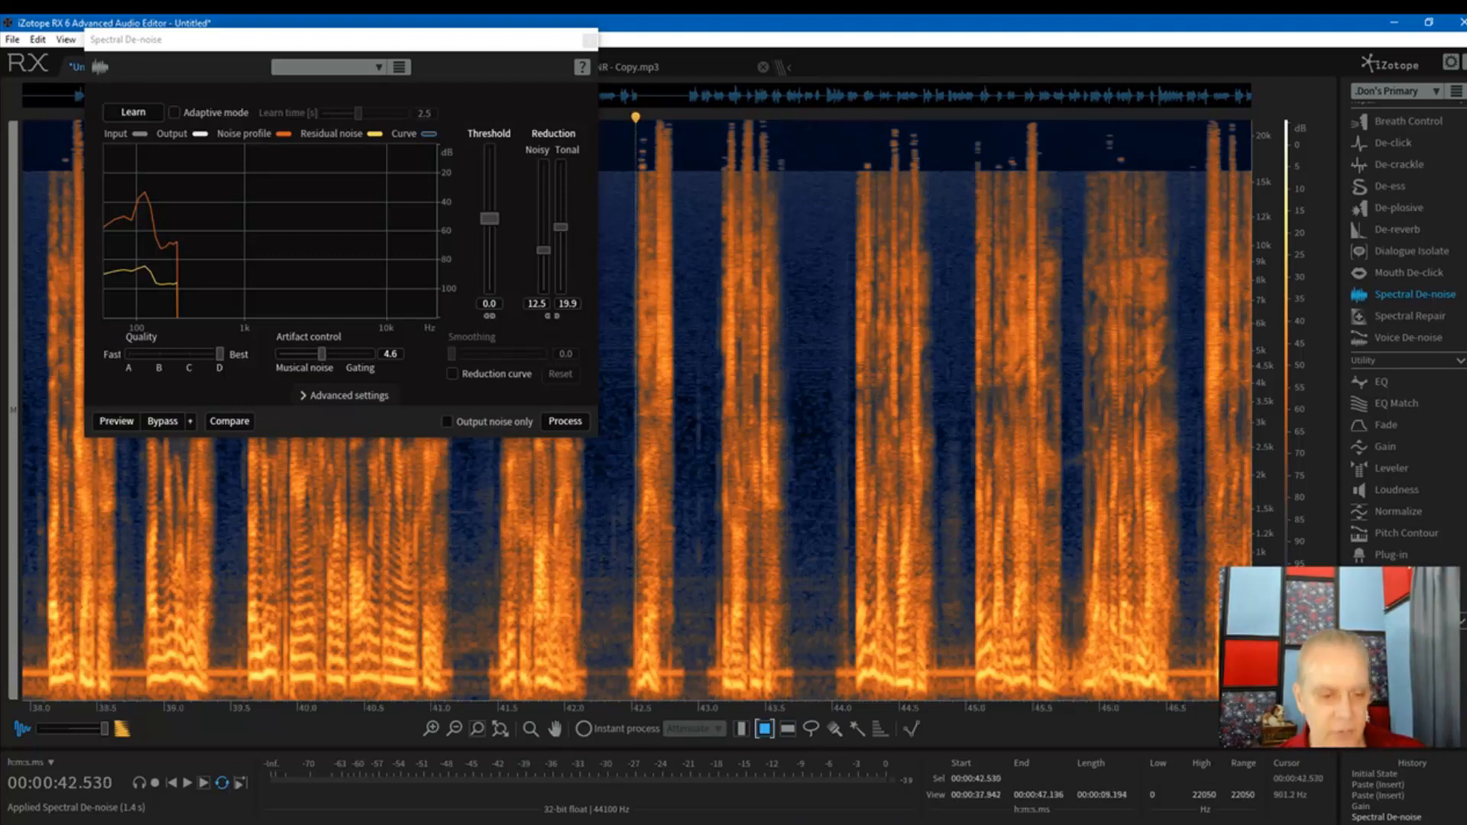
scroll(634, 413, up, 1)
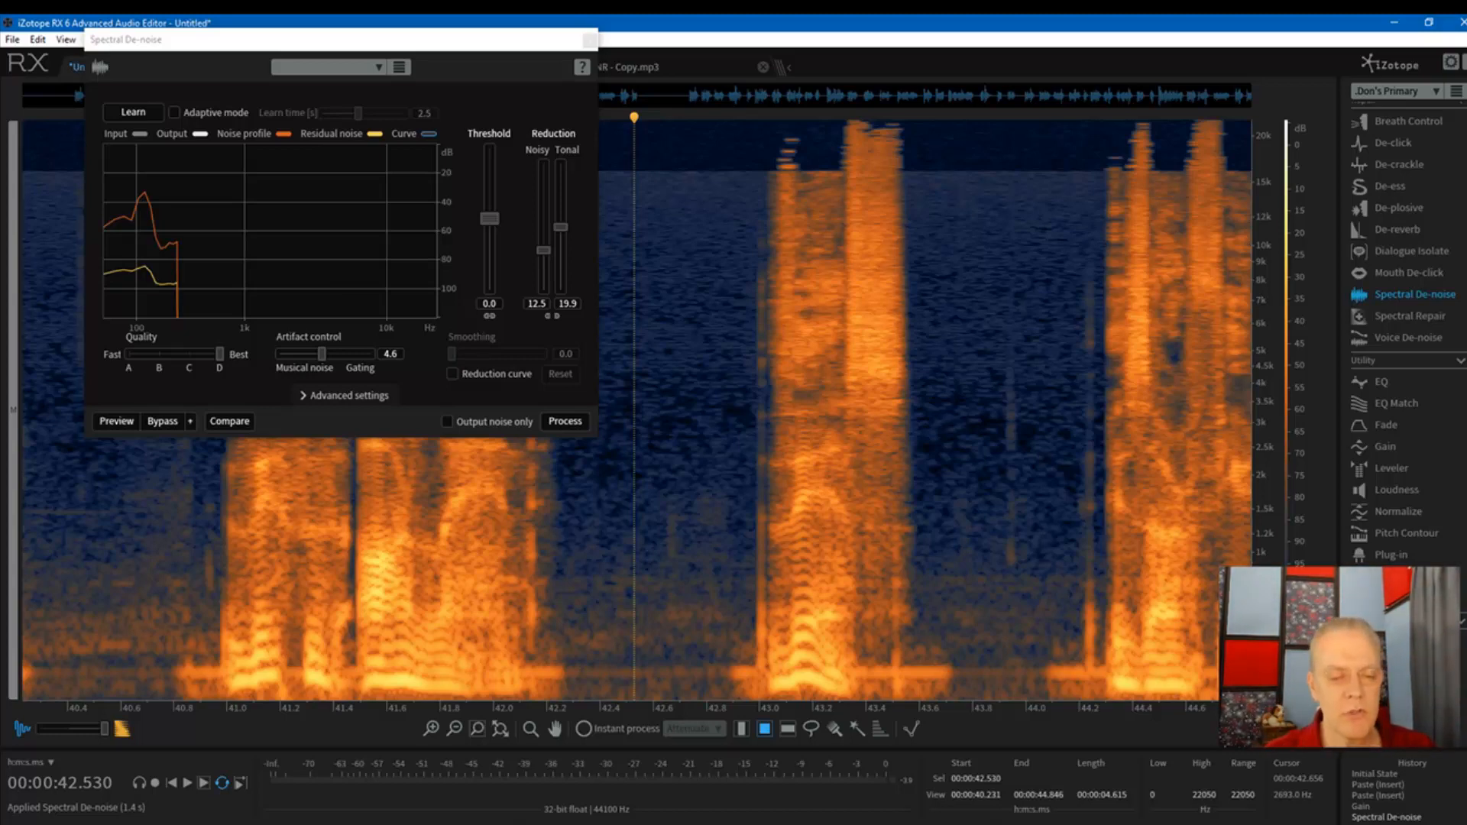
Step: Undo the Spectral De-noise applied to the pauses and return to the full recording without a selection
key(ctrl+z)
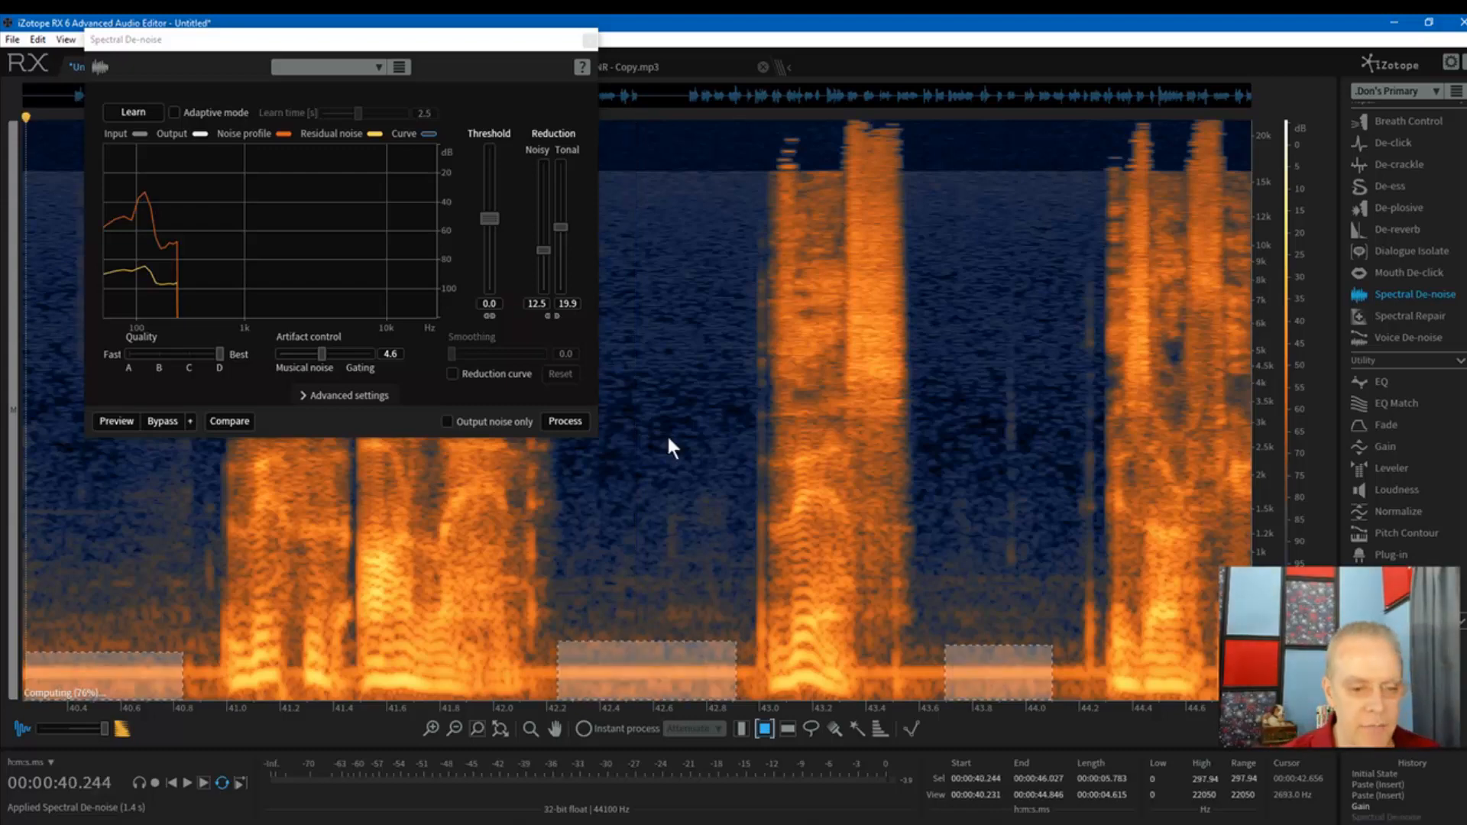
click(652, 535)
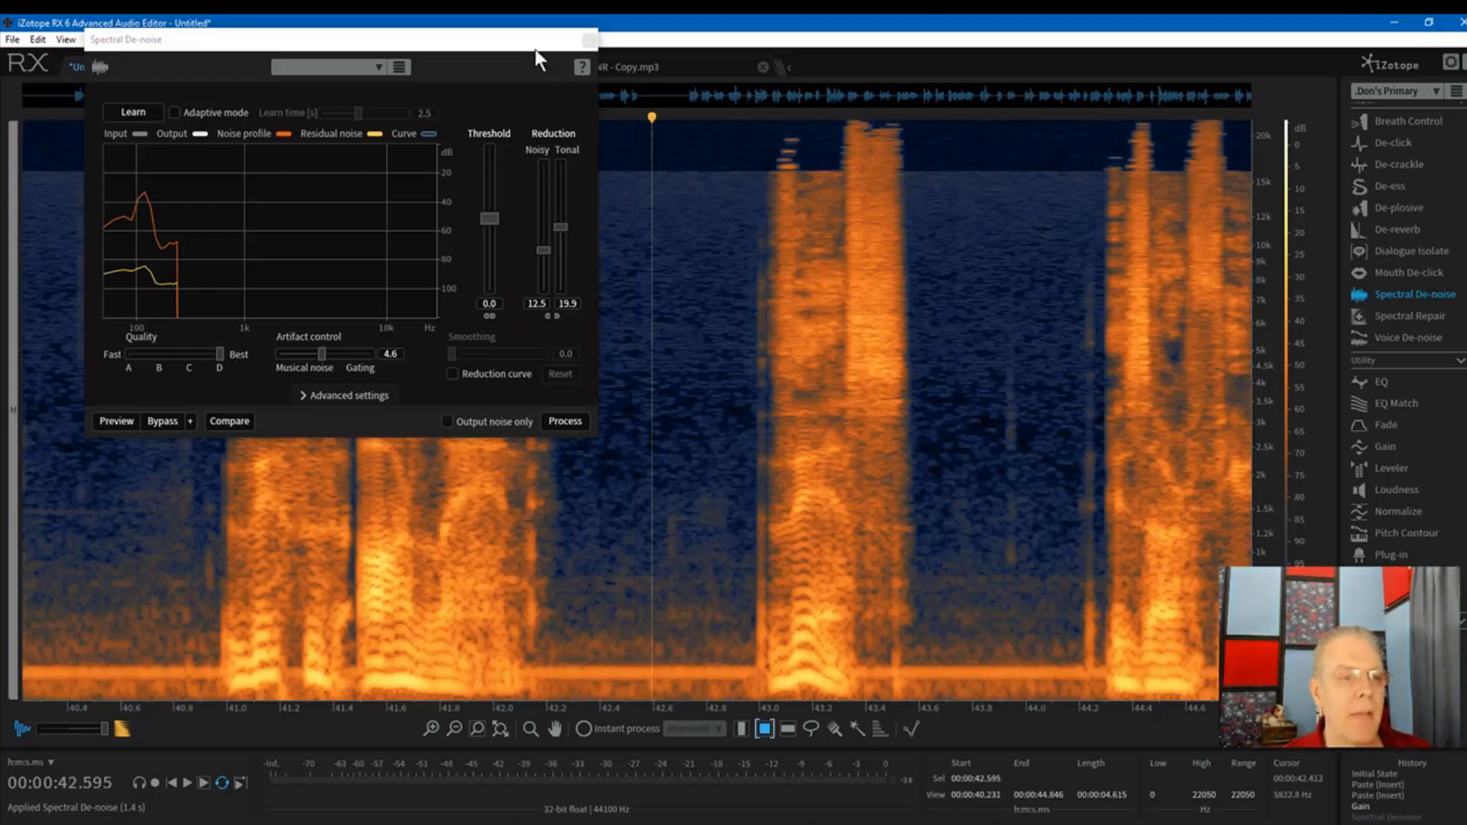
click(746, 372)
key(ctrl+0)
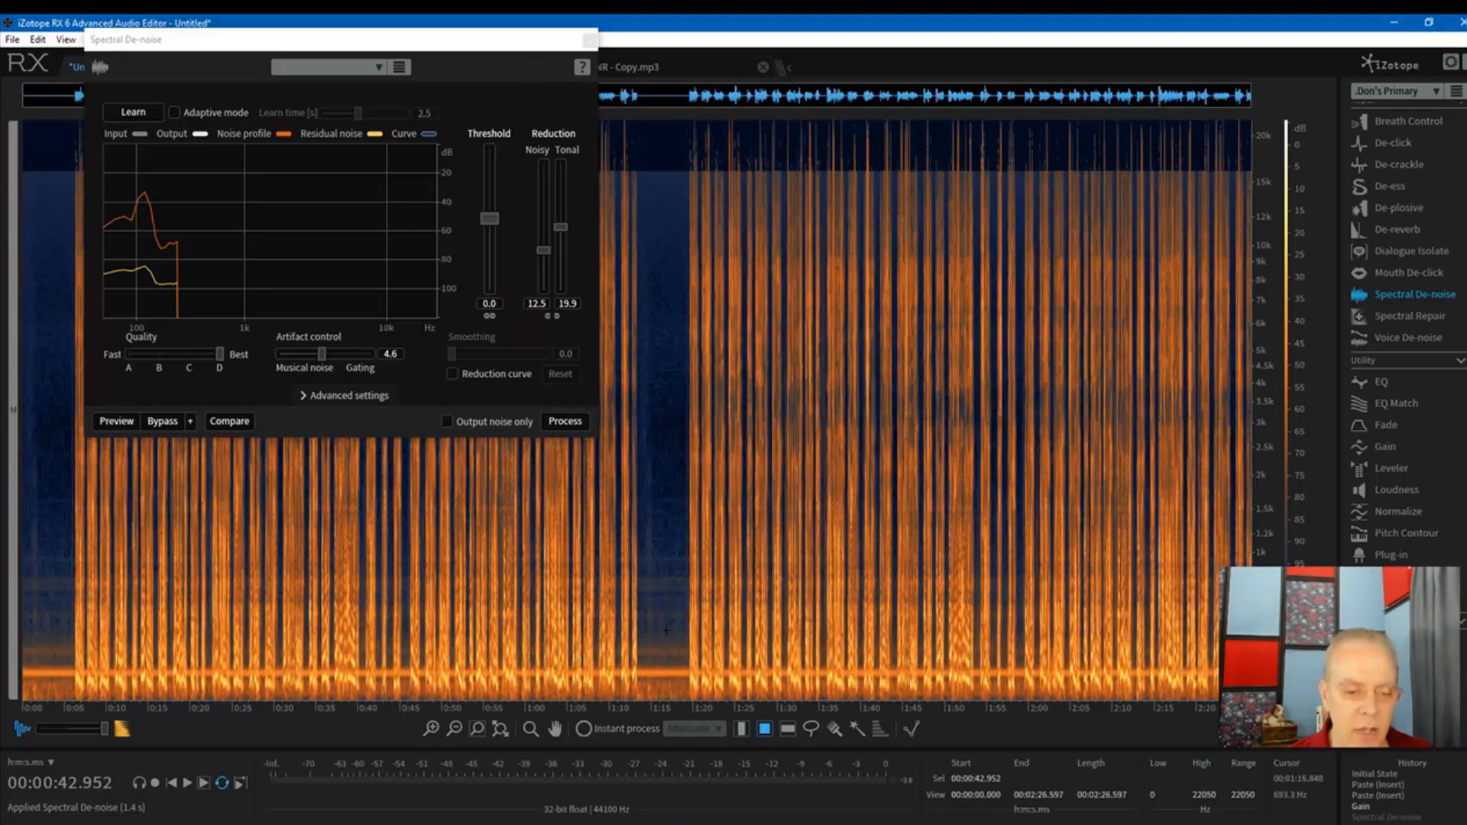
Step: Delete the second part of the recording, from about 1:16.8 to the end
click(680, 596)
click(665, 596)
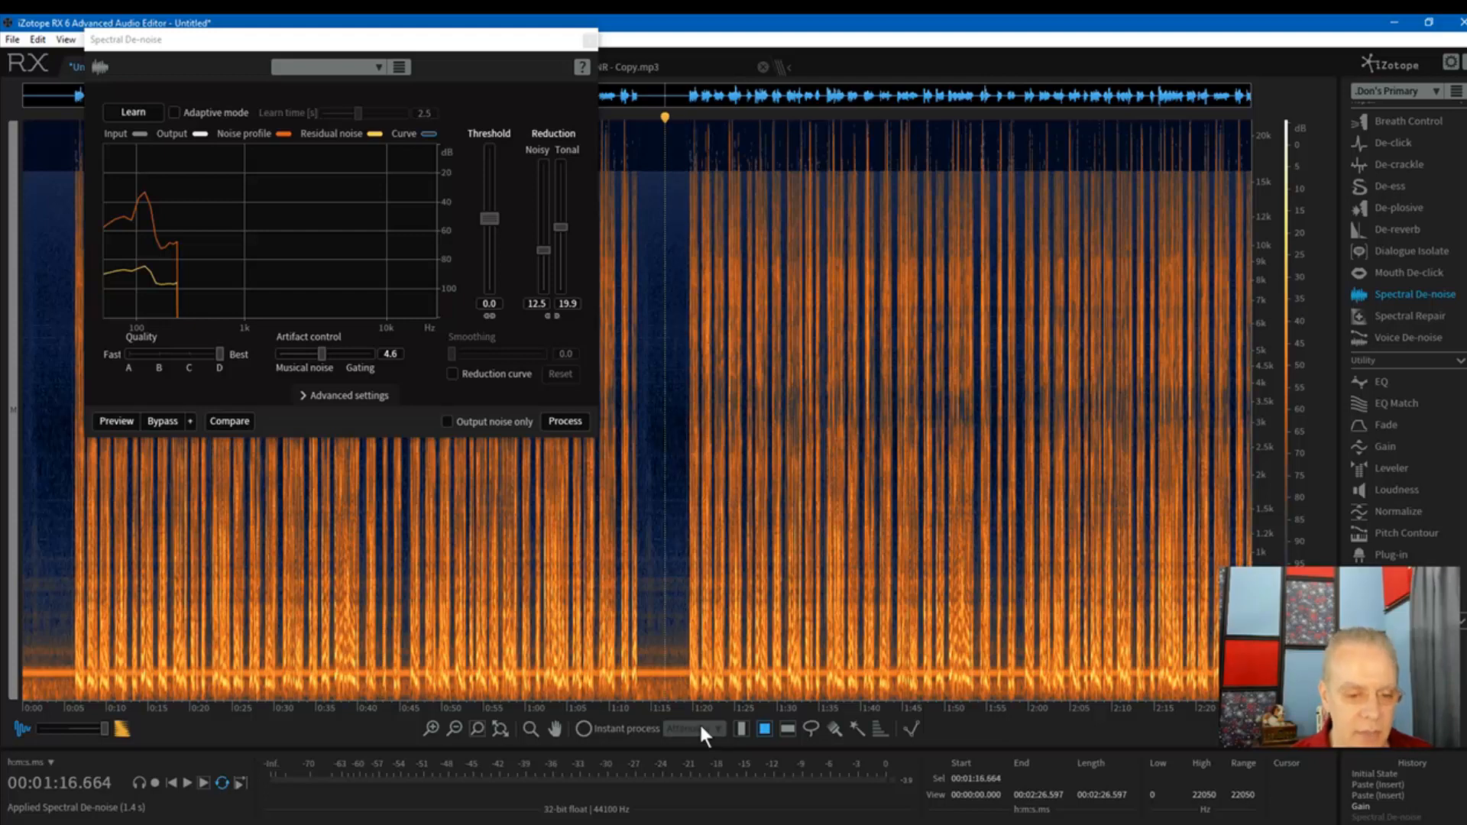
click(741, 730)
drag(667, 382, 1253, 382)
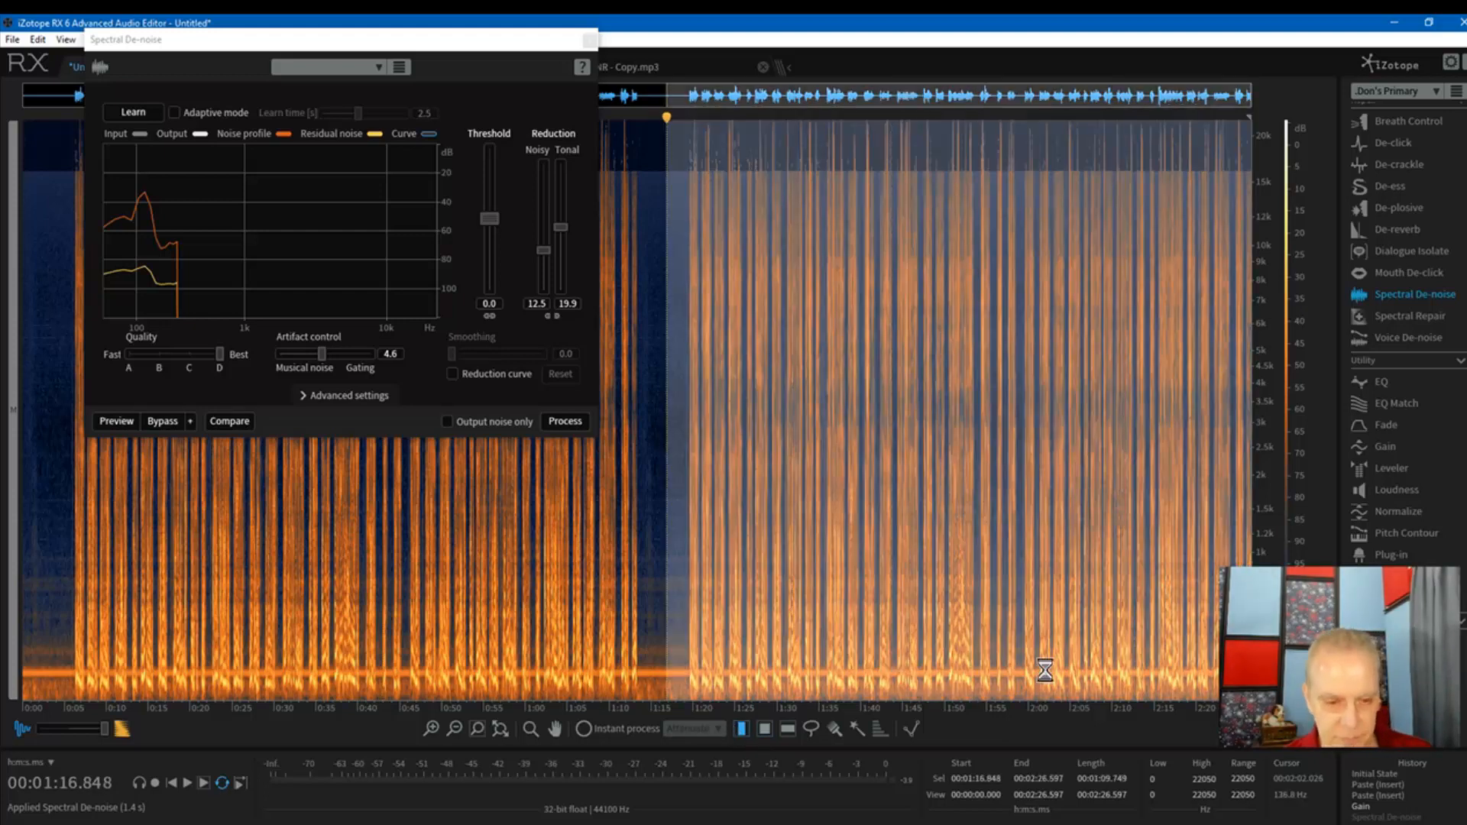
key(Delete)
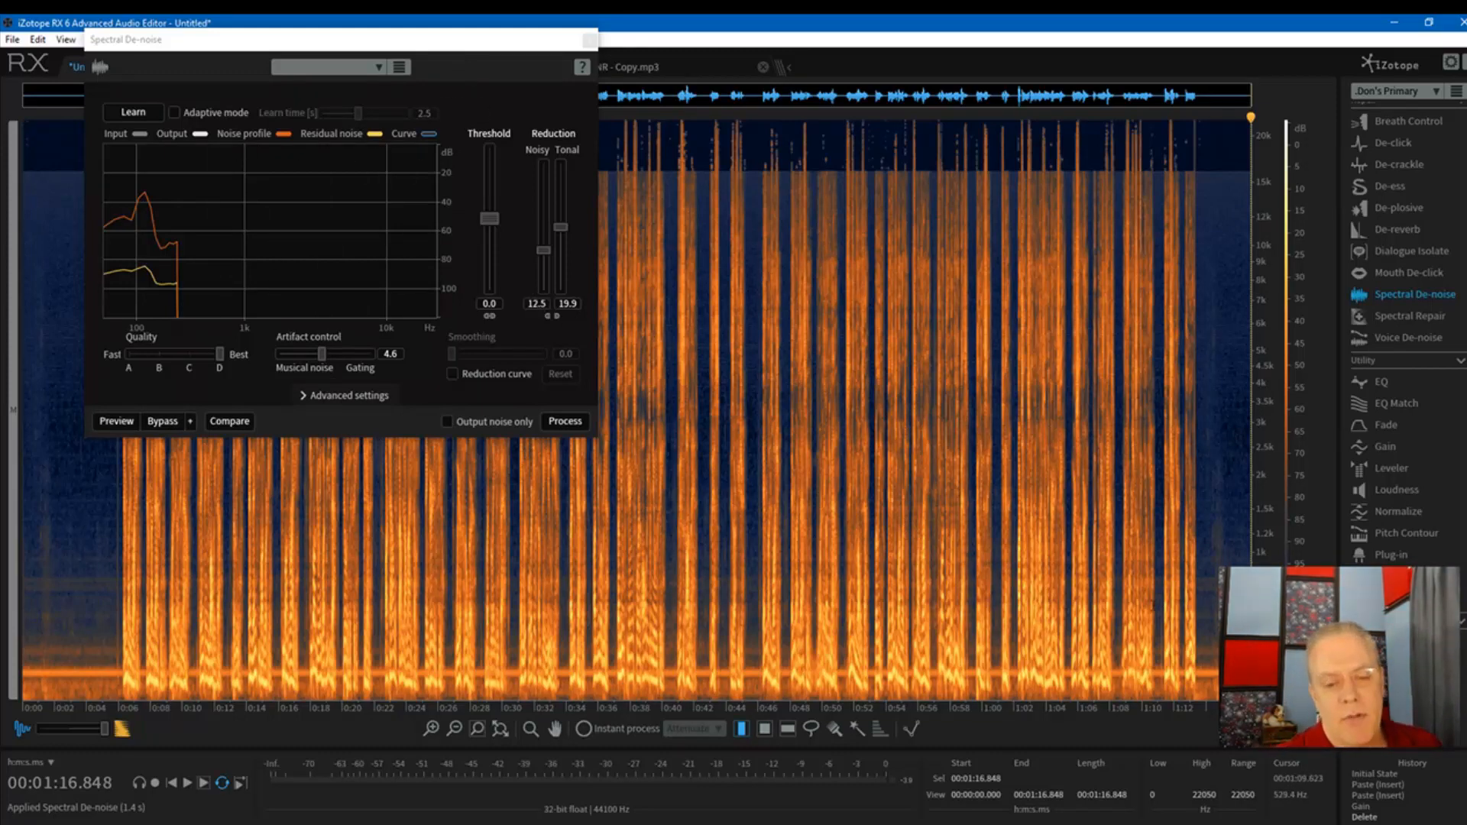
Step: Process the entire remaining recording with Spectral De-noise and examine the pause around 45.7 s
click(564, 421)
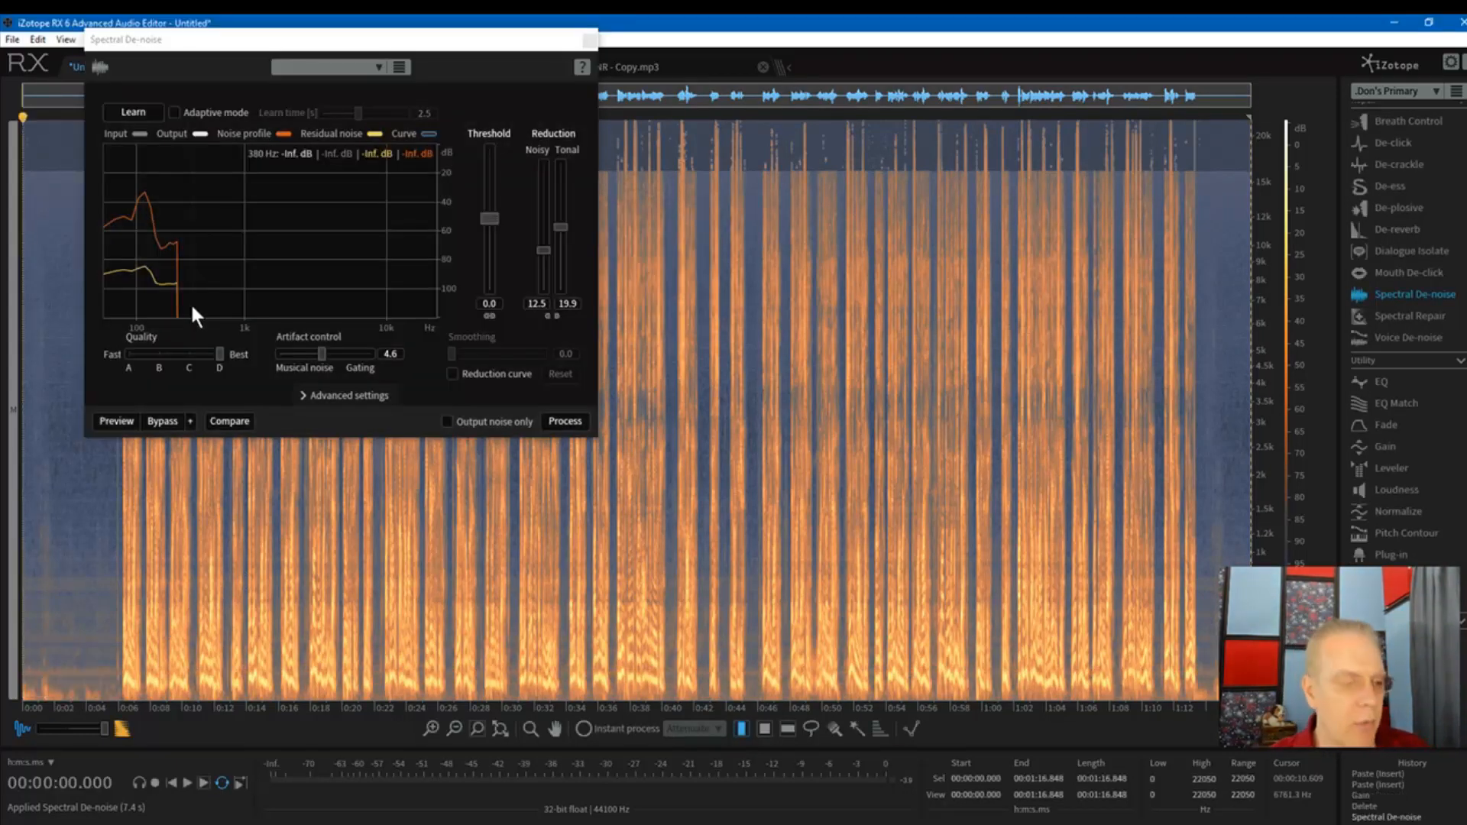
click(88, 617)
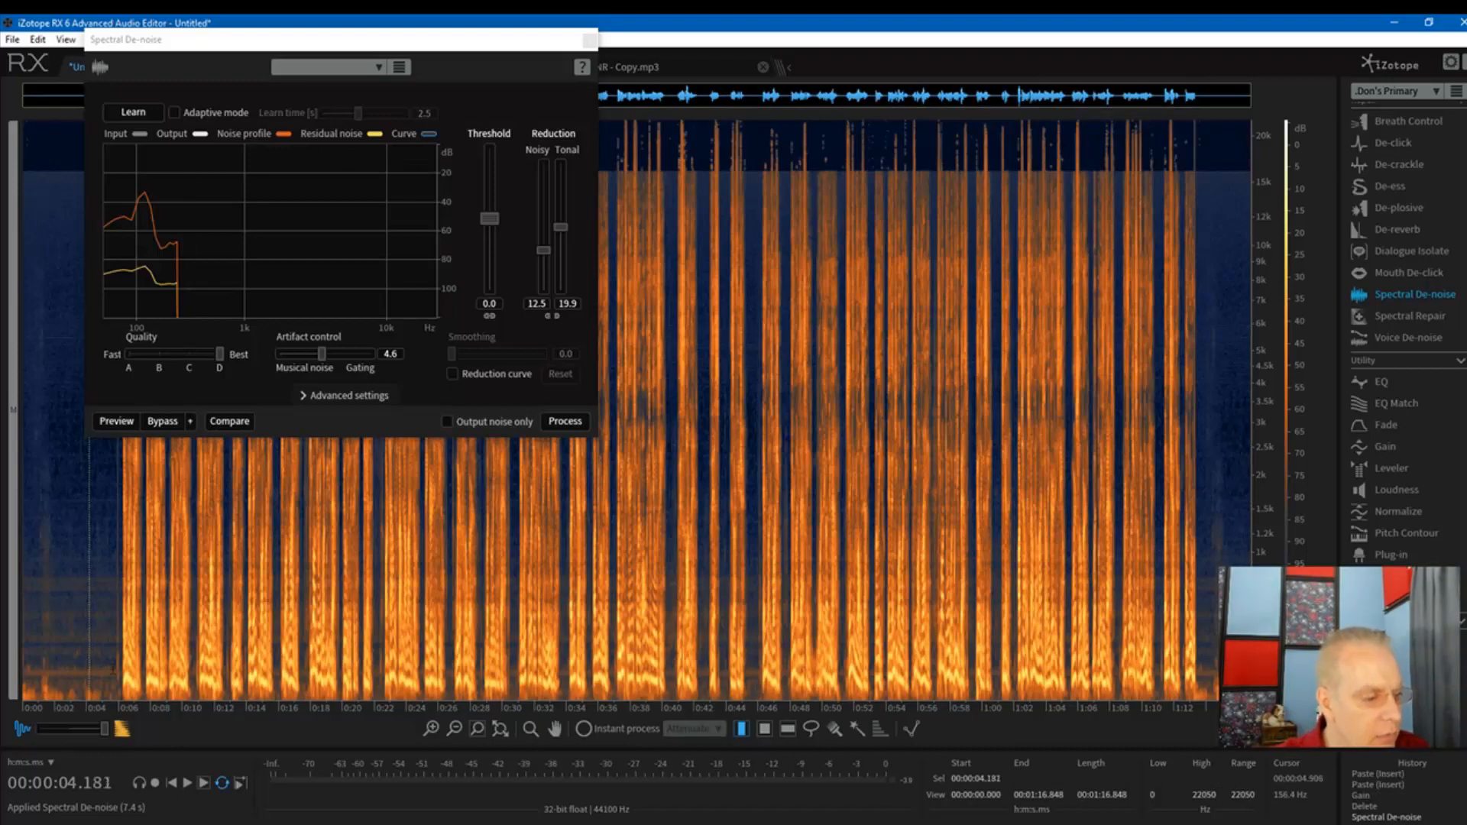
click(754, 658)
scroll(753, 657, up, 4)
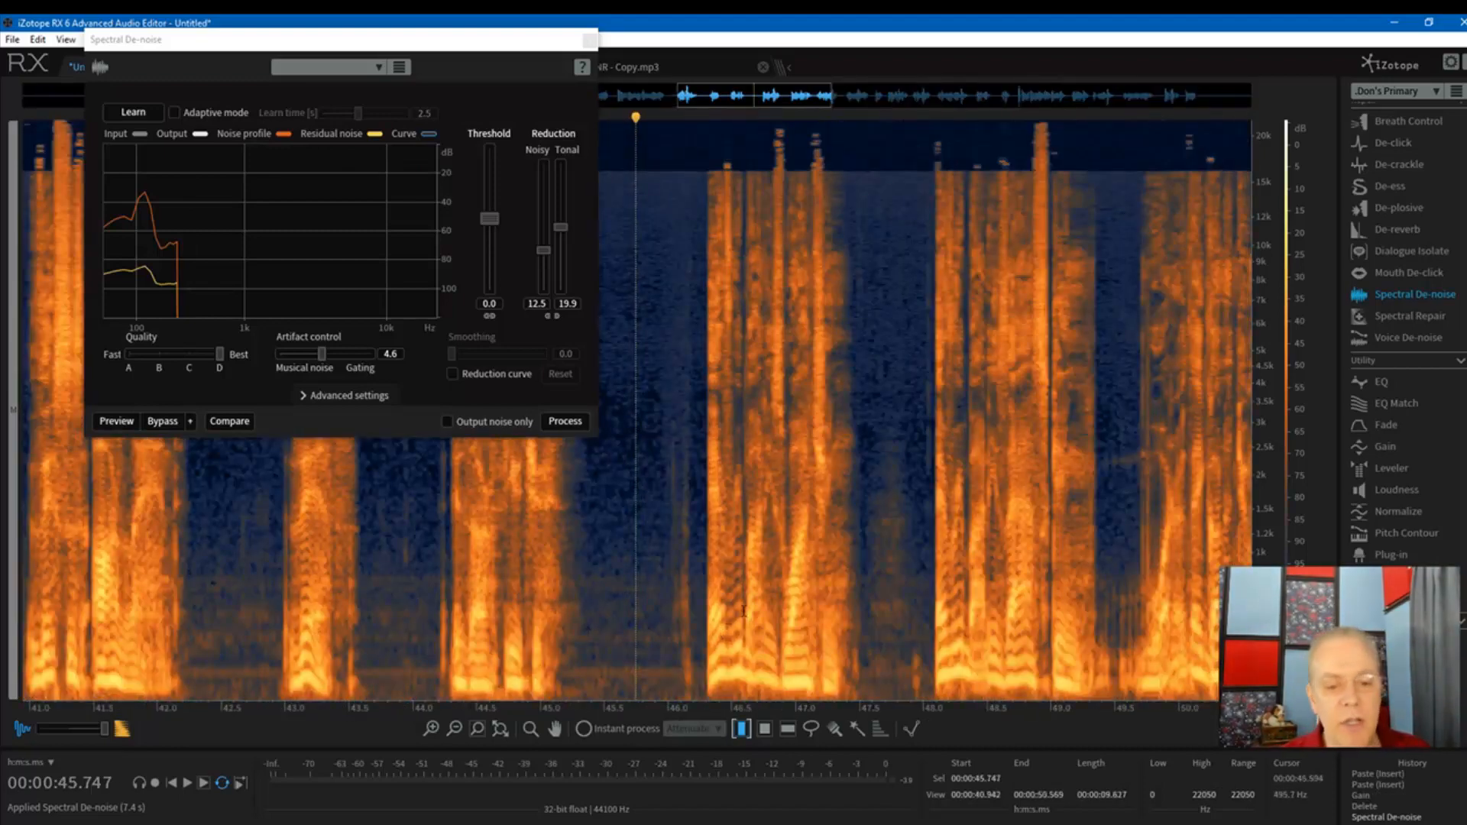
Step: Select the pause from about 45.5 to 45.9 s and open Waveform Statistics, placing both floating windows clear of the pause
drag(599, 548, 652, 555)
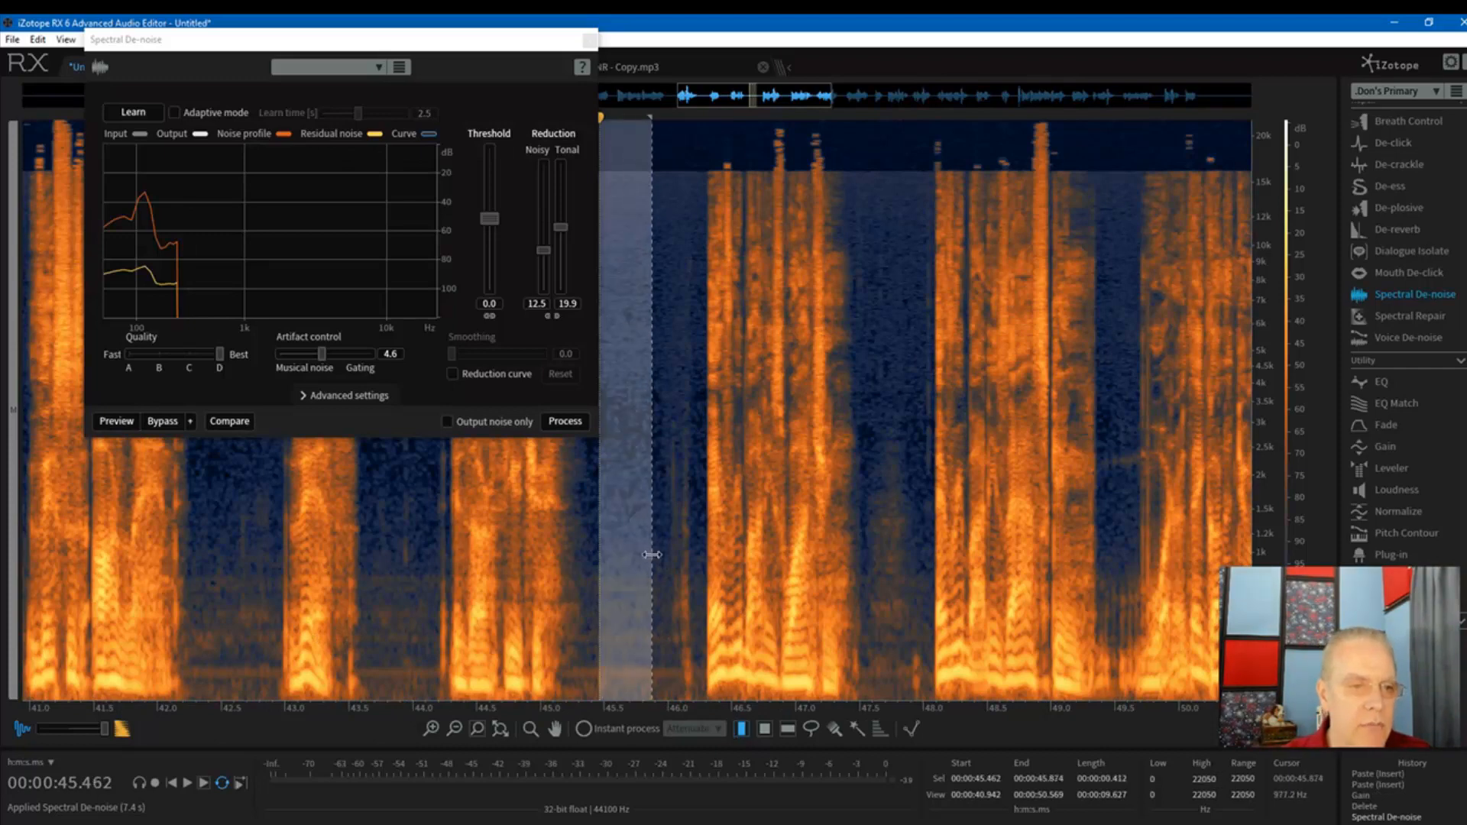
key(alt+shift+w)
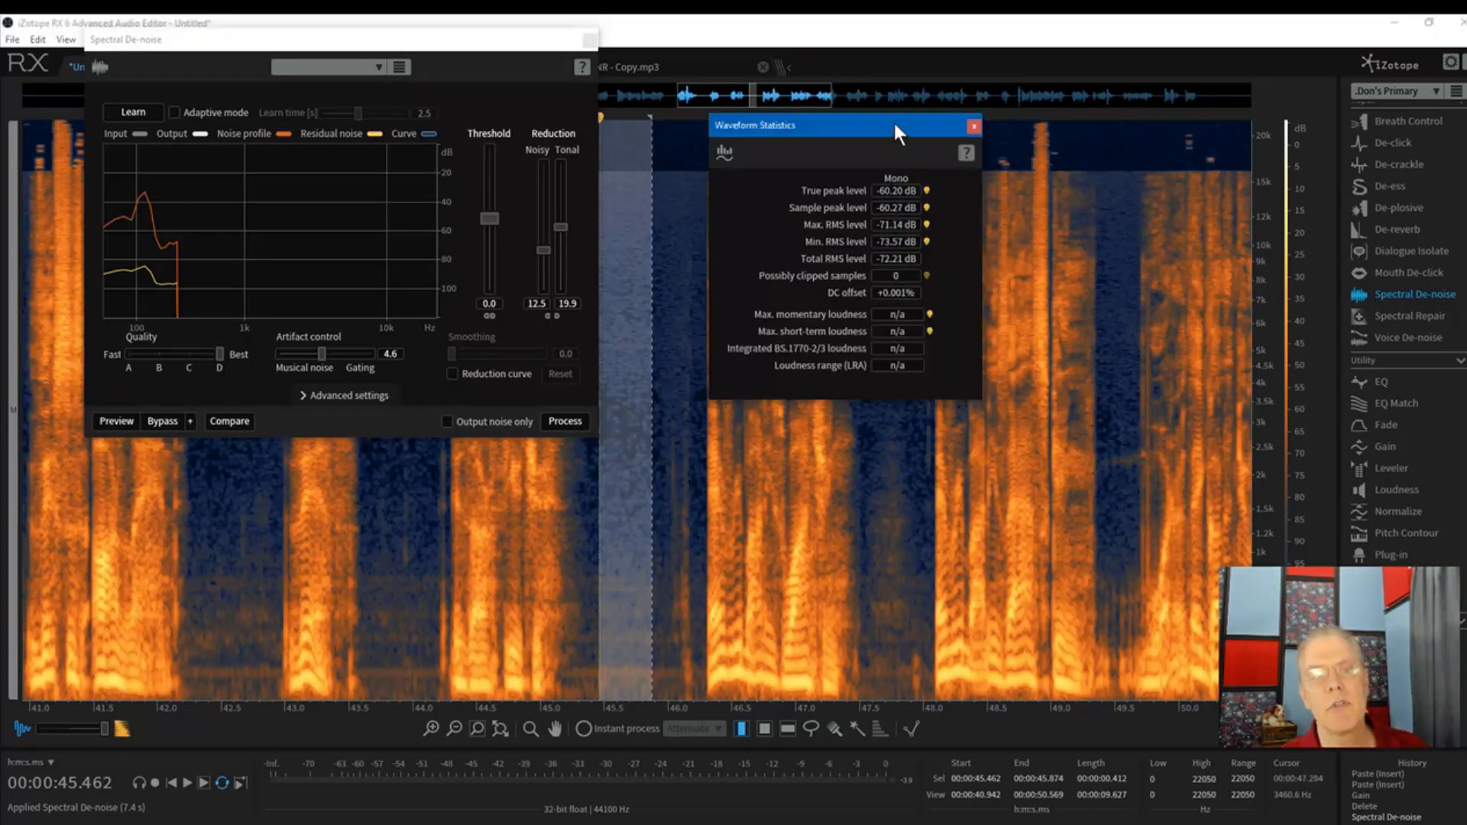
drag(898, 134, 1003, 148)
drag(530, 41, 464, 53)
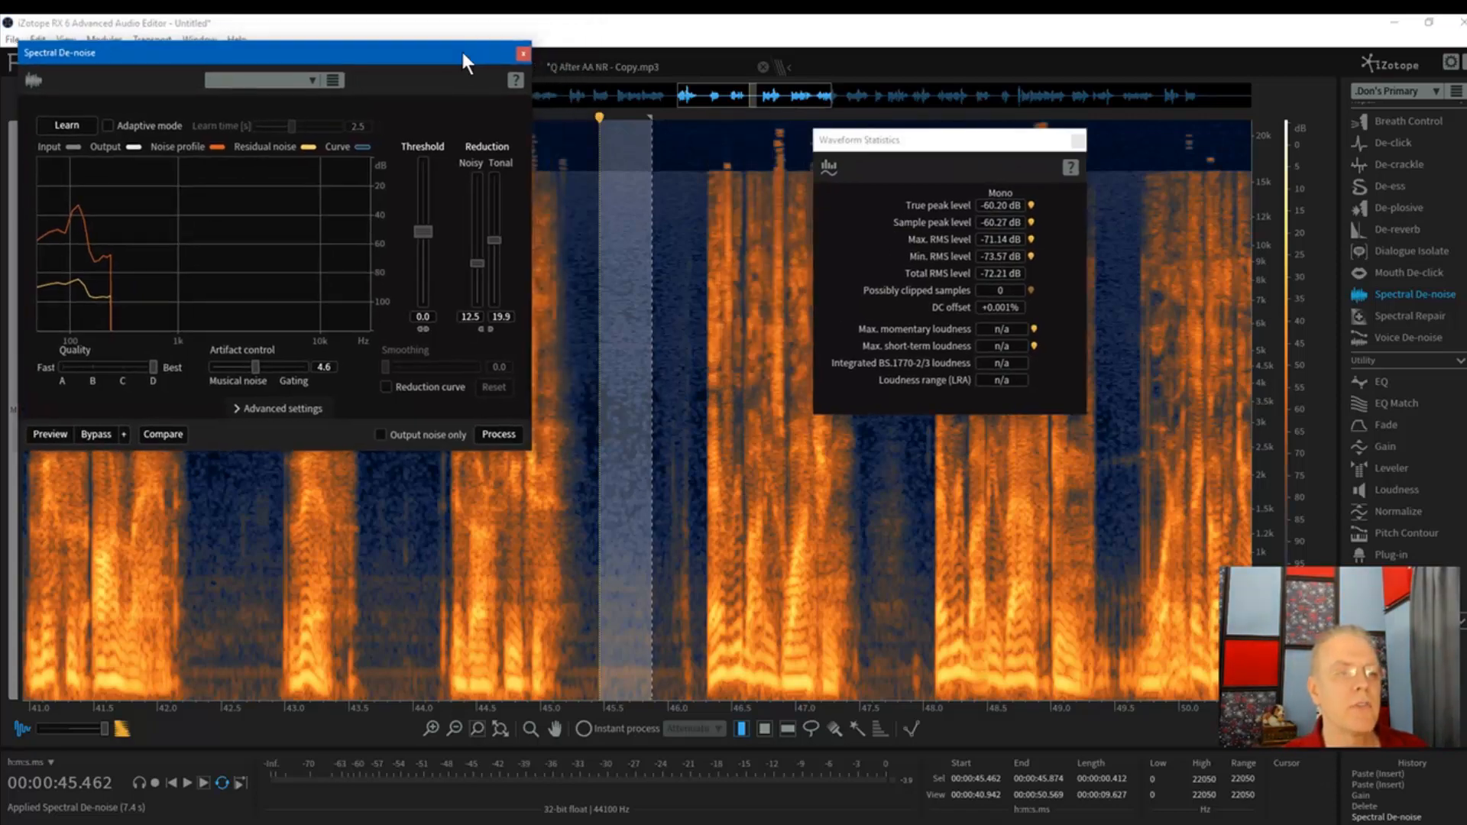
Step: Read the statistics of the pause from about 45.4 to 46.0 s, limited to about 271 Hz to 17.6 kHz
click(630, 477)
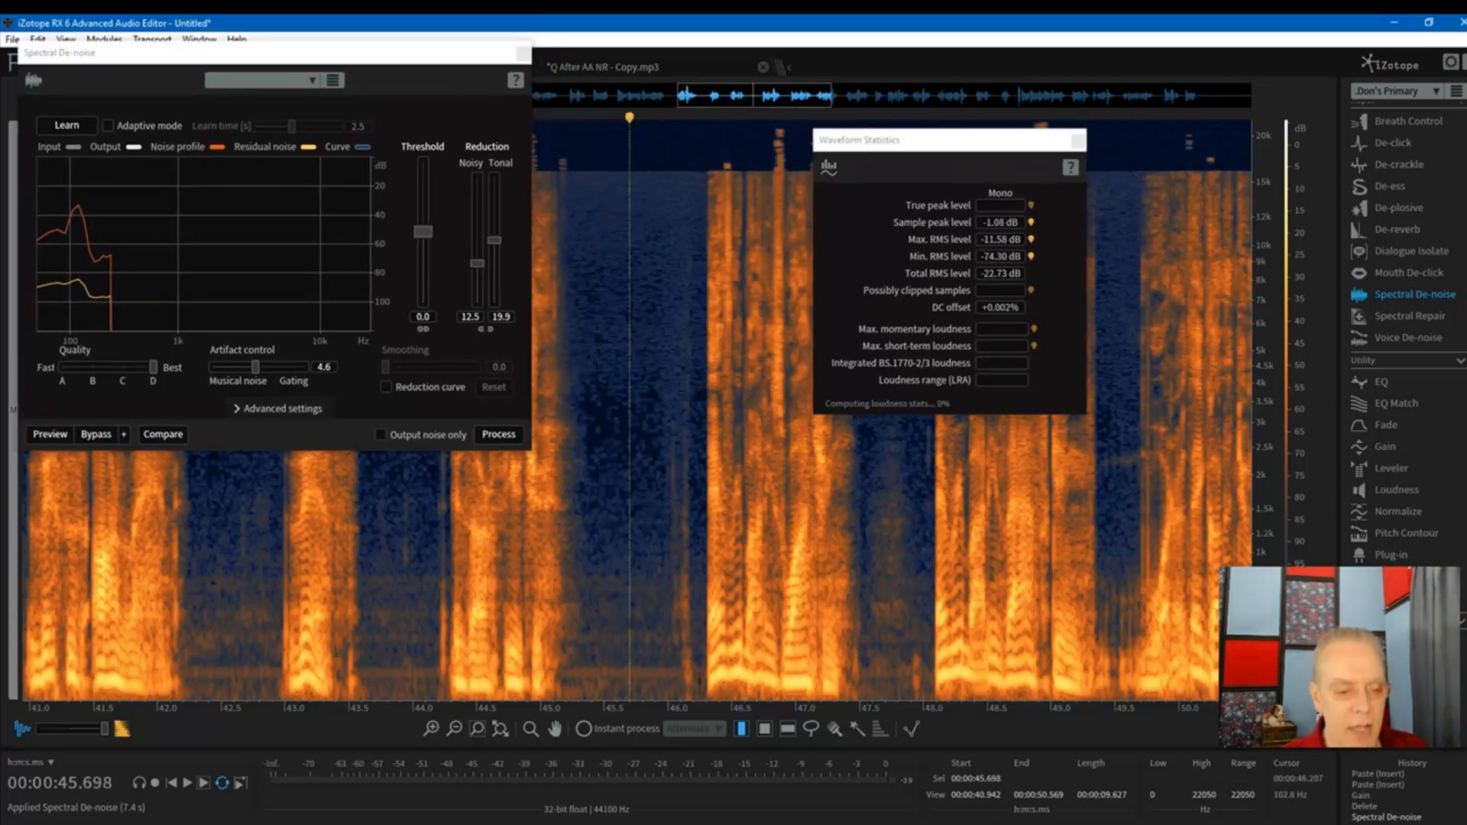
click(764, 729)
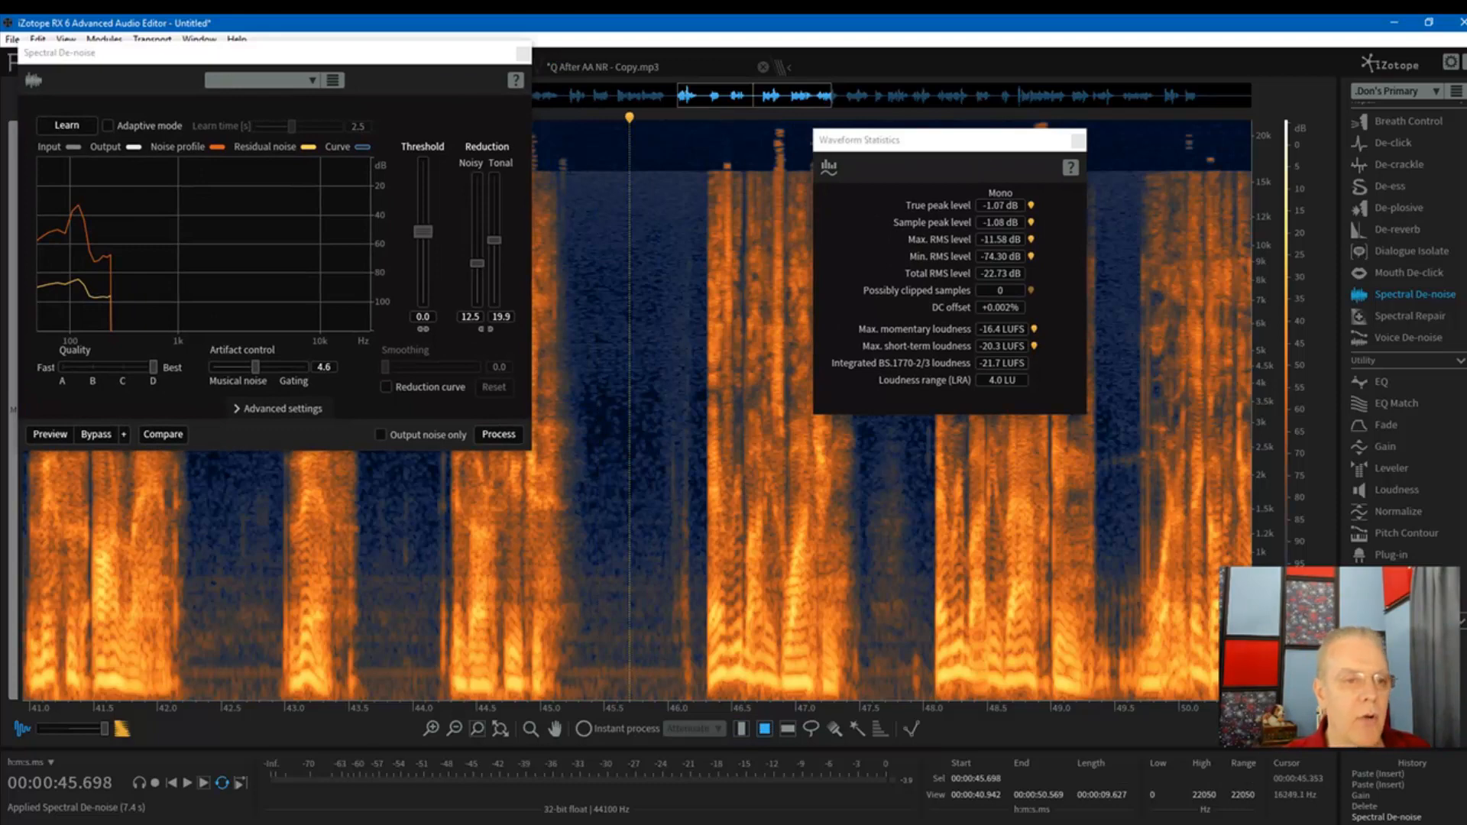
drag(587, 156, 660, 644)
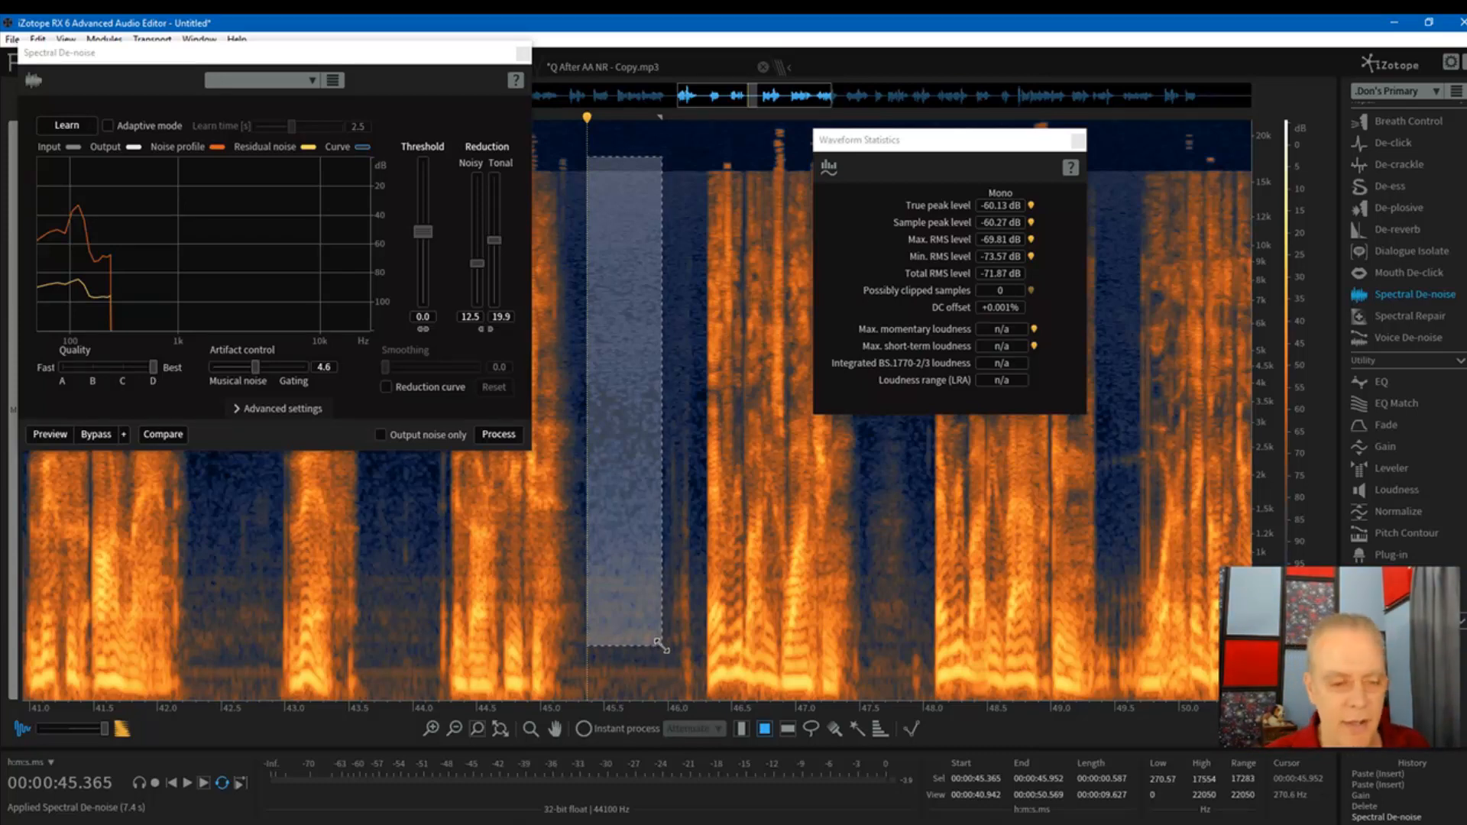
Step: Select the low end of the same pause below about 474 Hz and narrow the selection to below about 271 Hz
click(694, 634)
drag(592, 614, 665, 699)
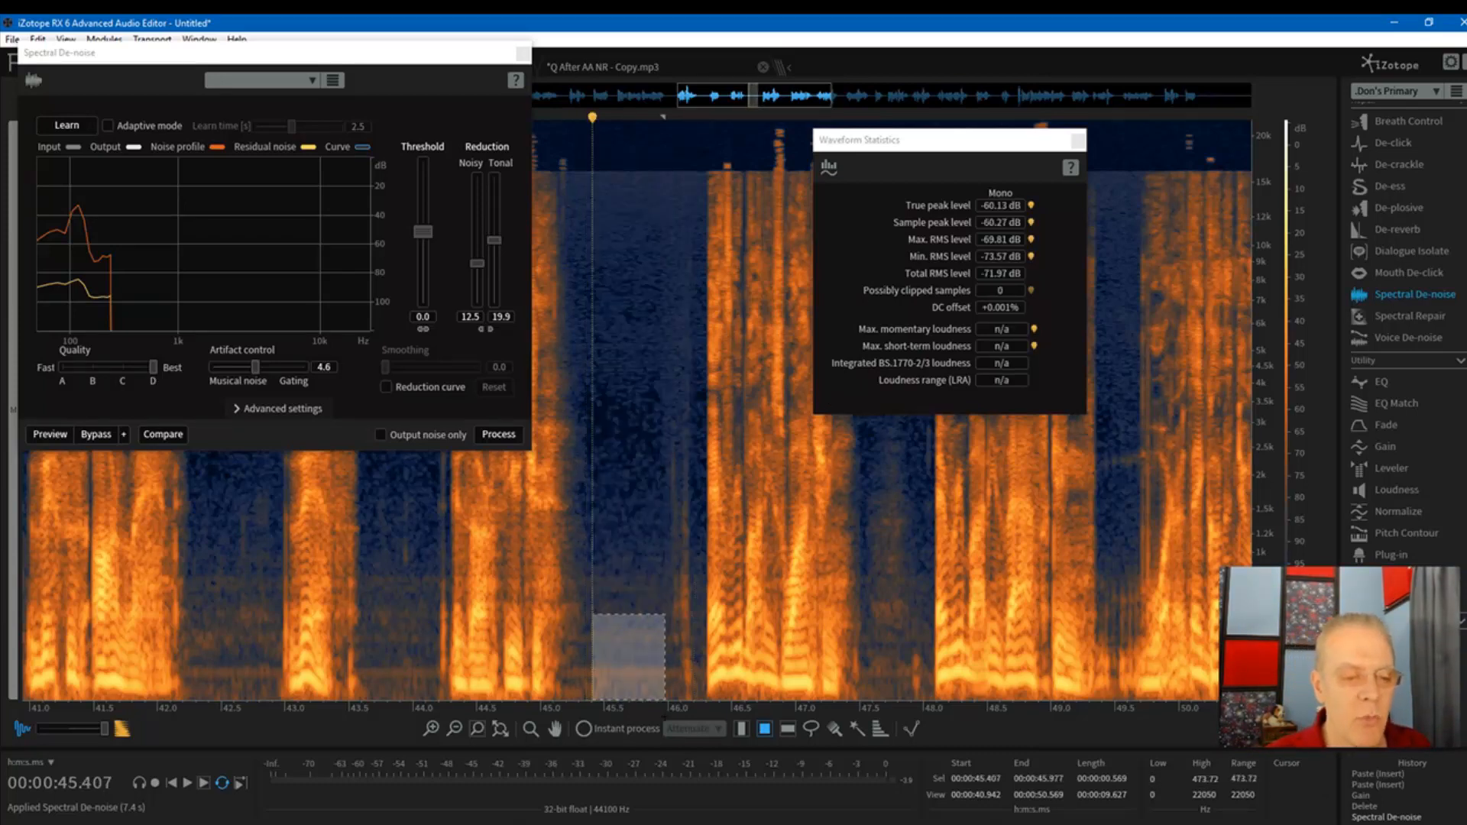
drag(640, 616, 638, 649)
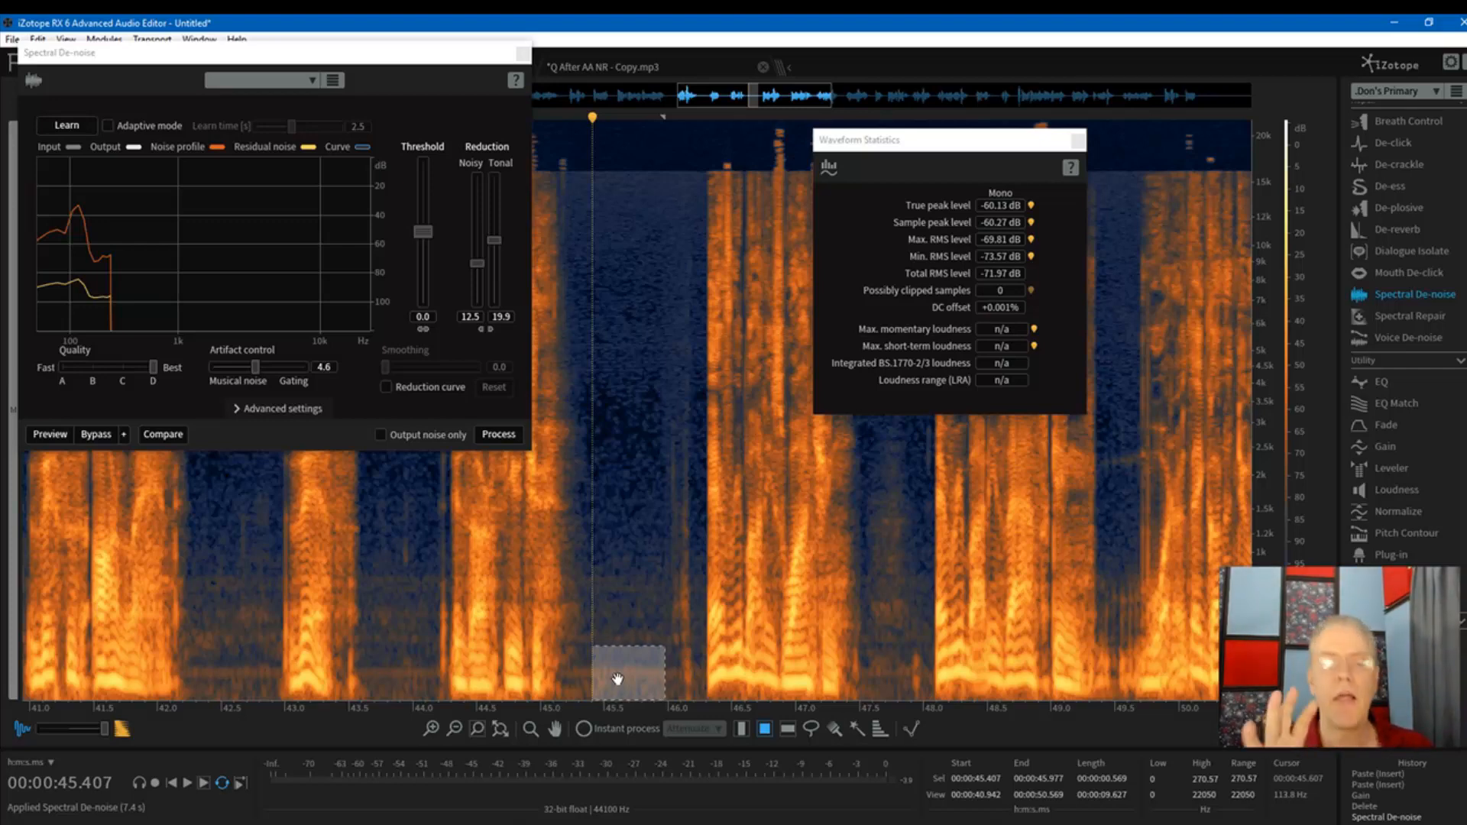
Step: Replace the low-end selection with three full-band pause selections, about 45.4–45.9 s, 43.6–43.9 s and 42.3–42.6 s, moving Spectral De-noise off the pauses
click(645, 627)
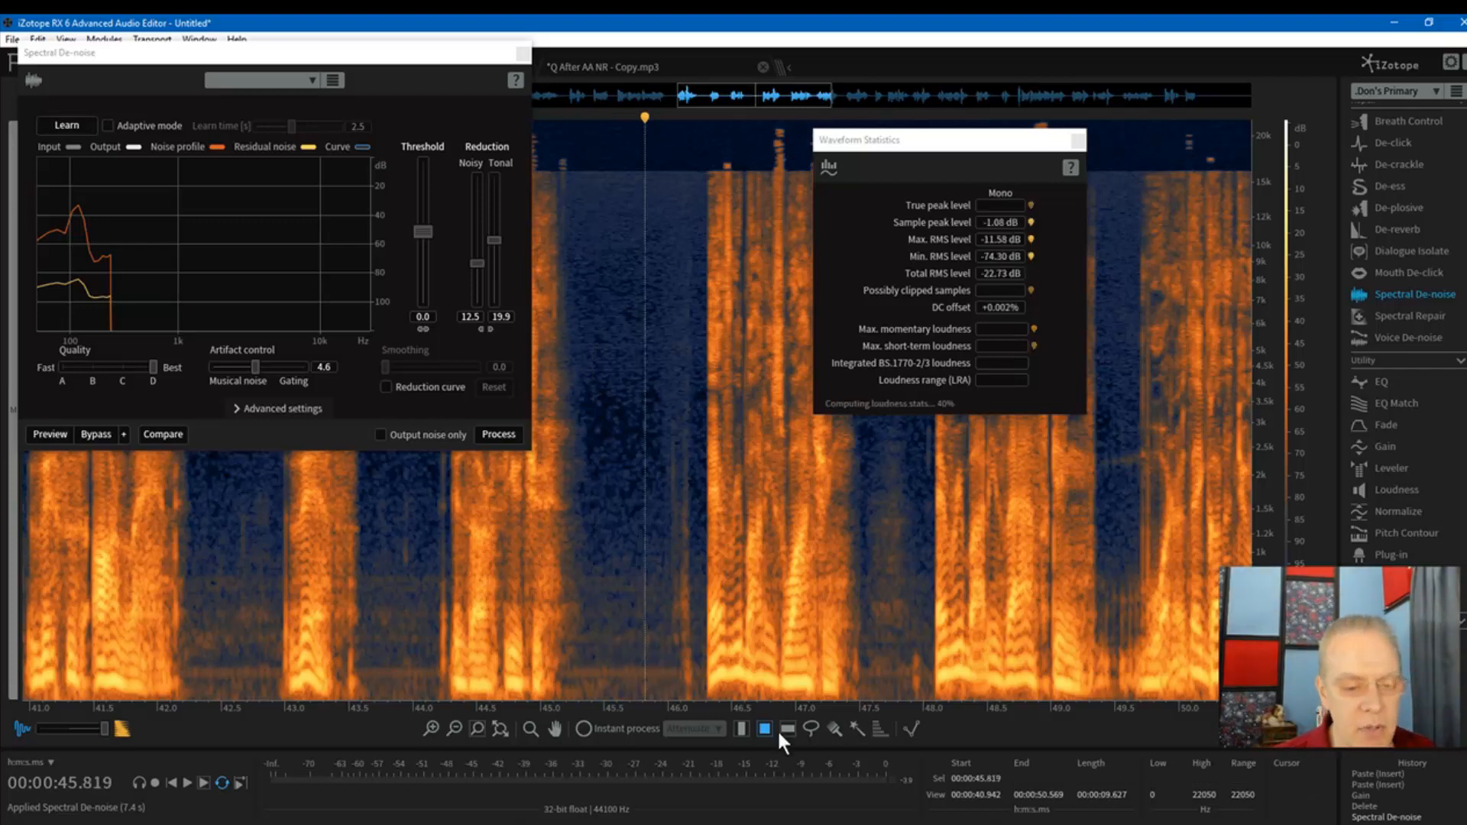
click(741, 728)
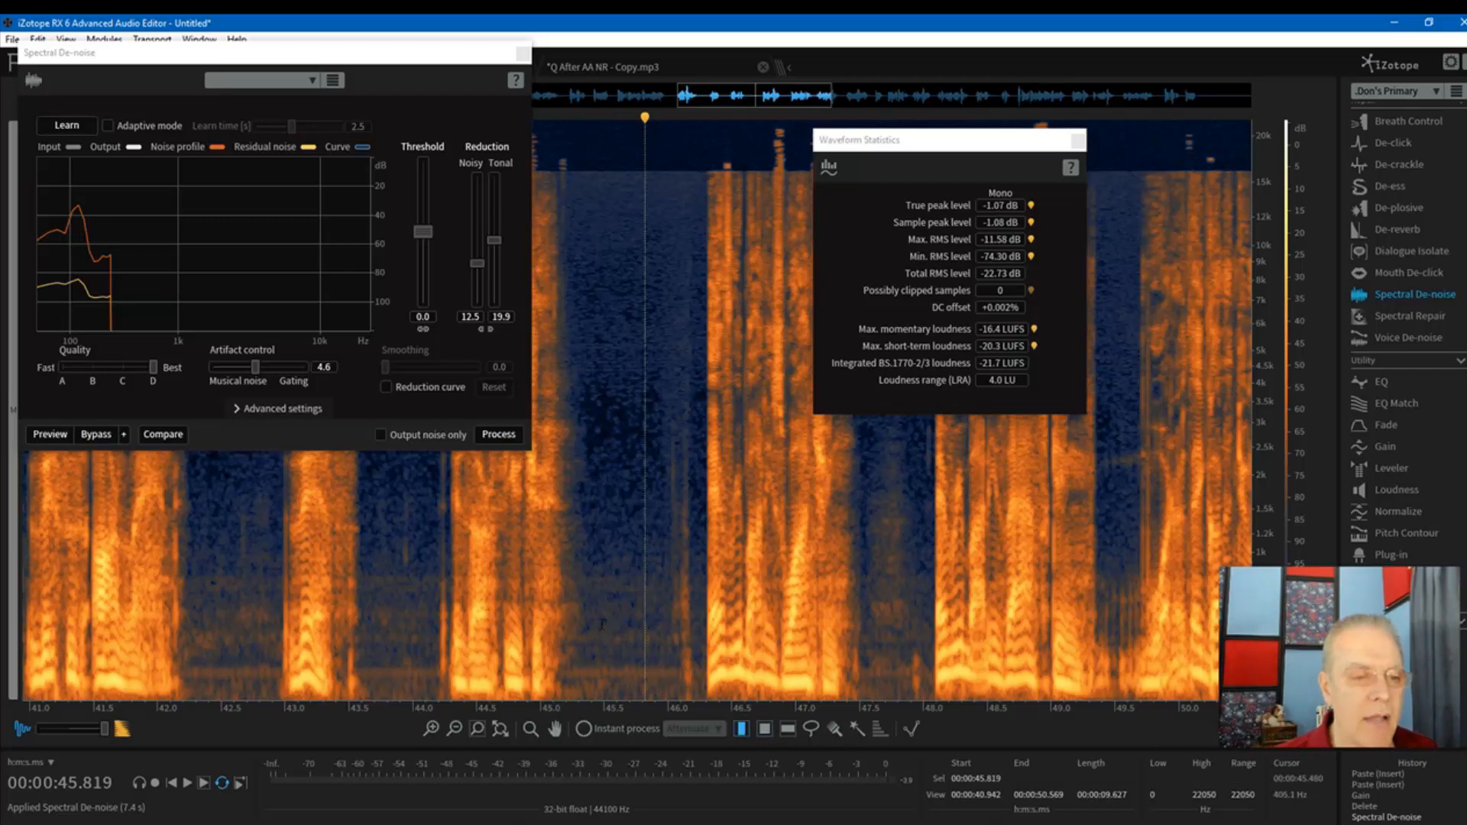
drag(596, 624, 658, 624)
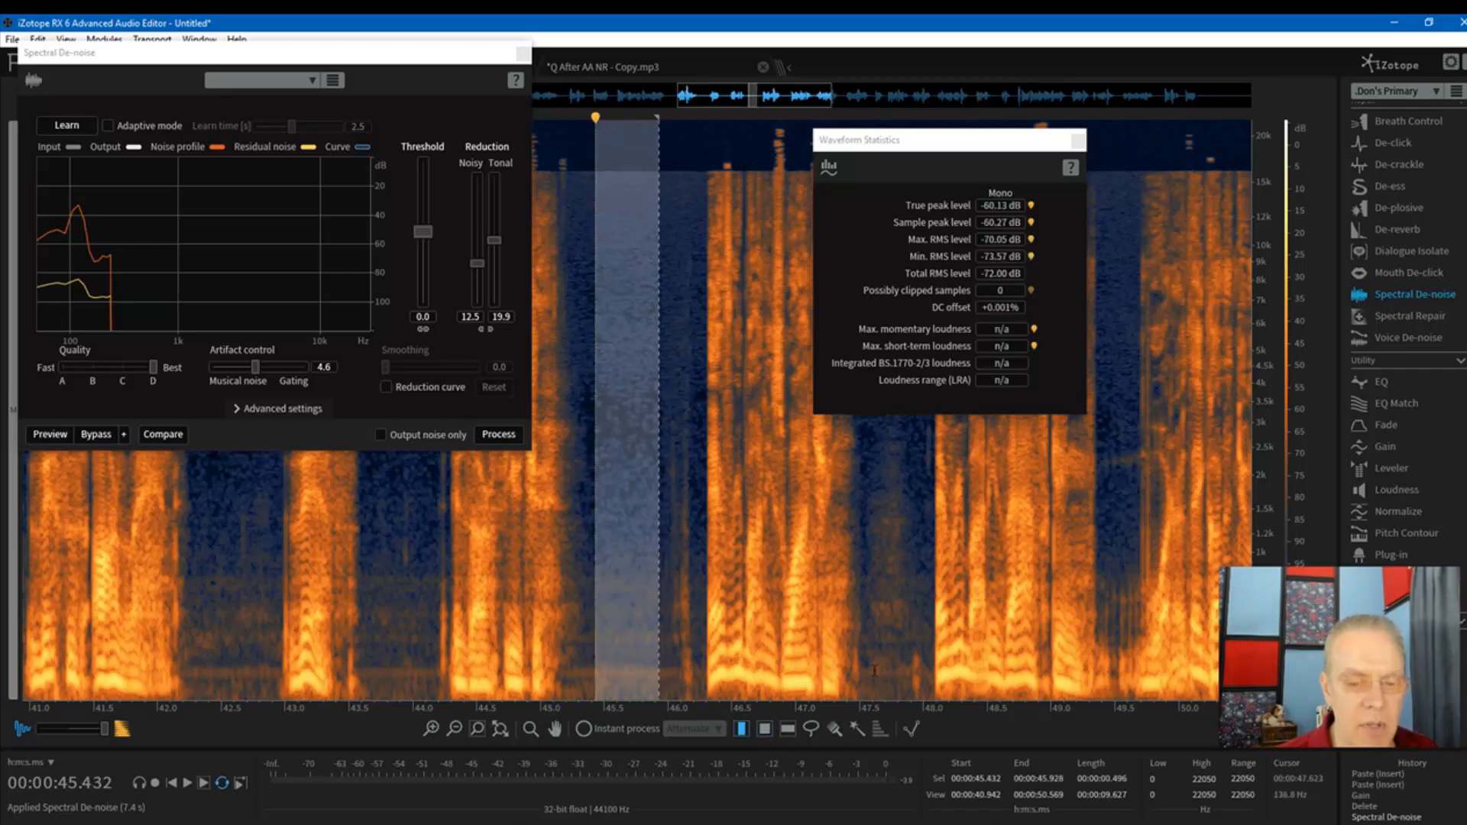
drag(360, 52, 1384, 174)
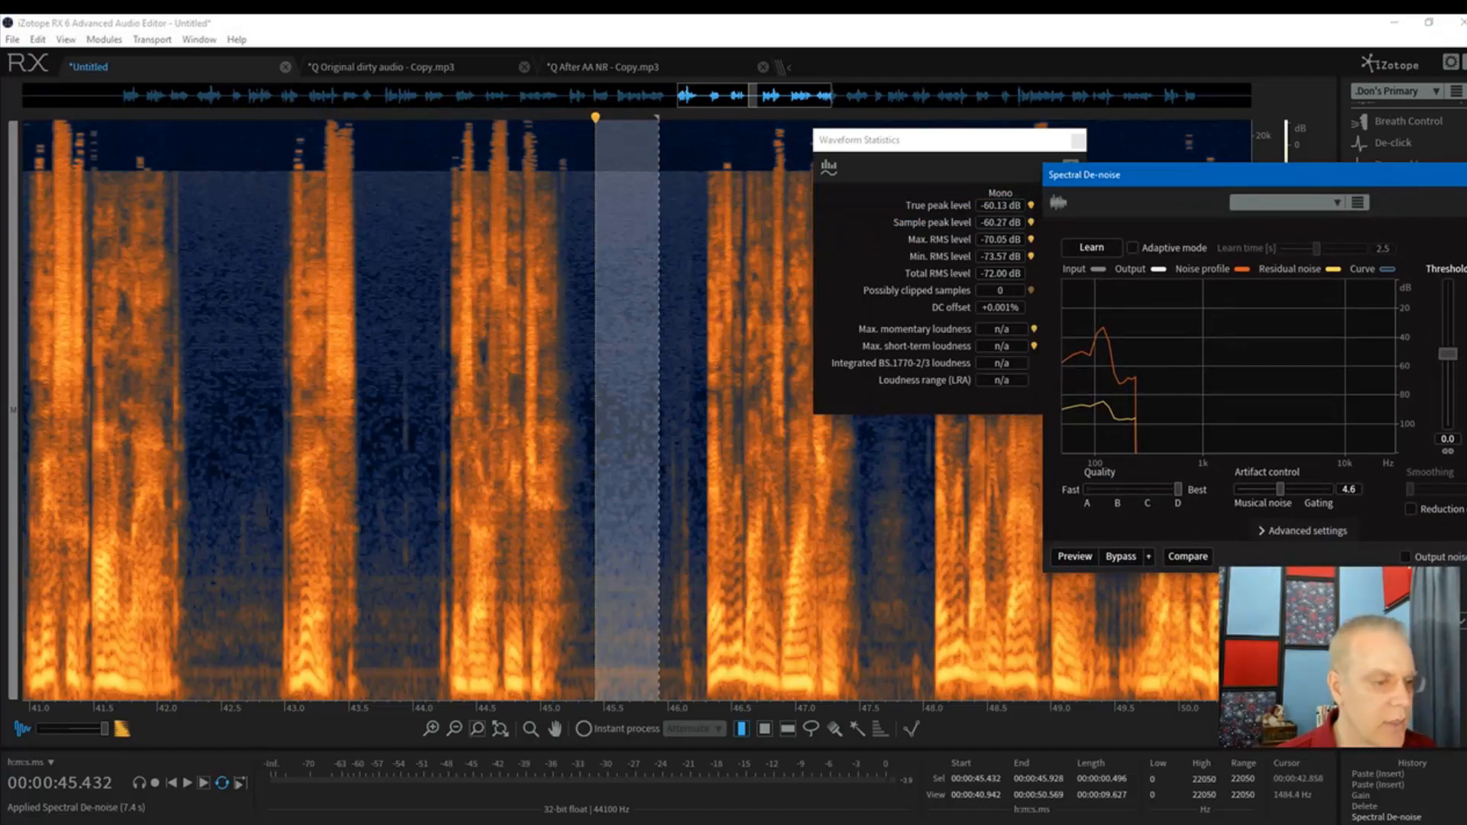
drag(366, 428, 399, 428)
drag(197, 428, 233, 428)
Step: Learn the noise profile from the three selected pauses and set the reduction to 5.4 noisy and 12.3 tonal
click(1093, 249)
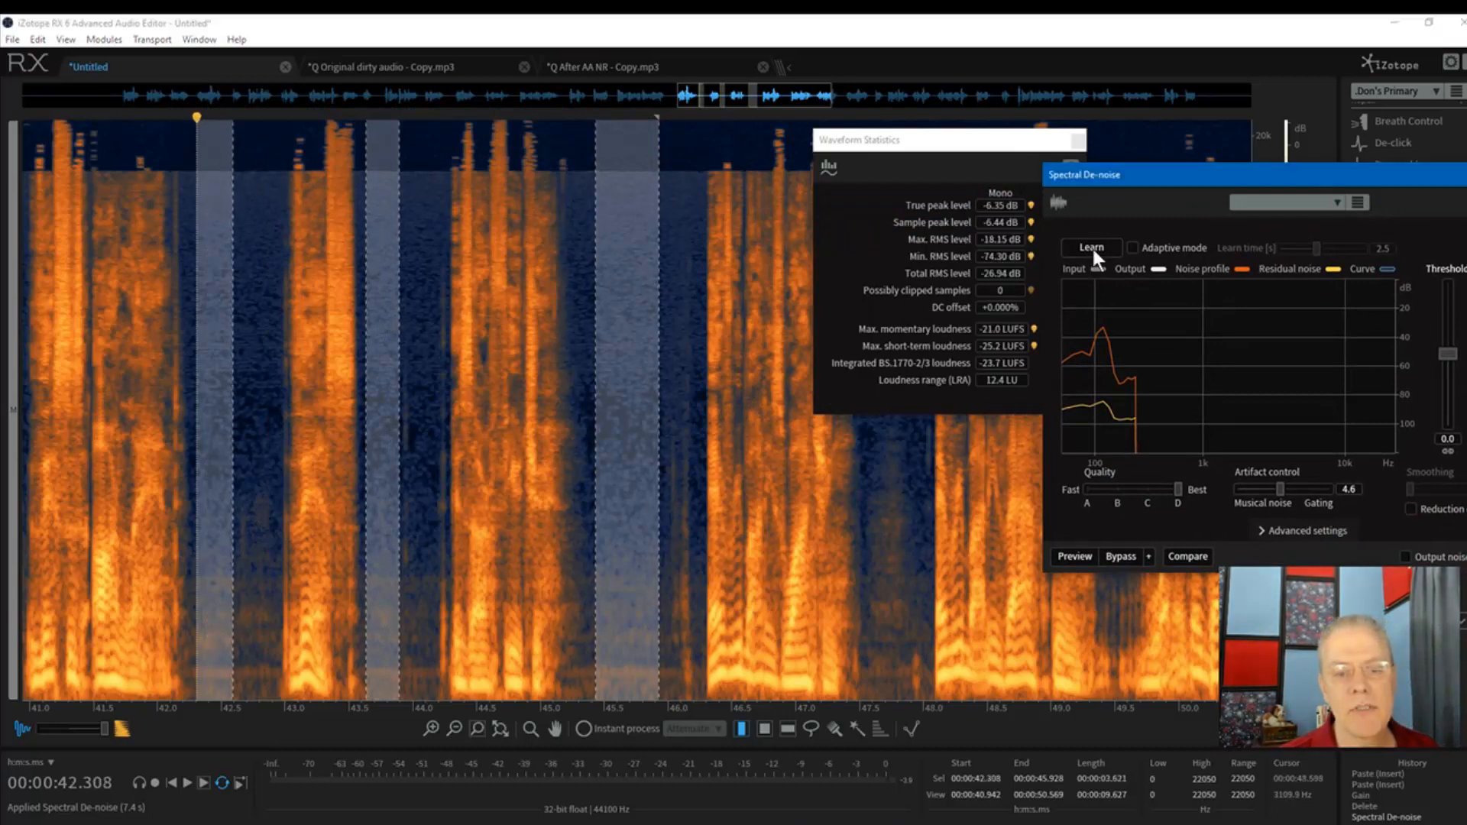
drag(1281, 177, 917, 164)
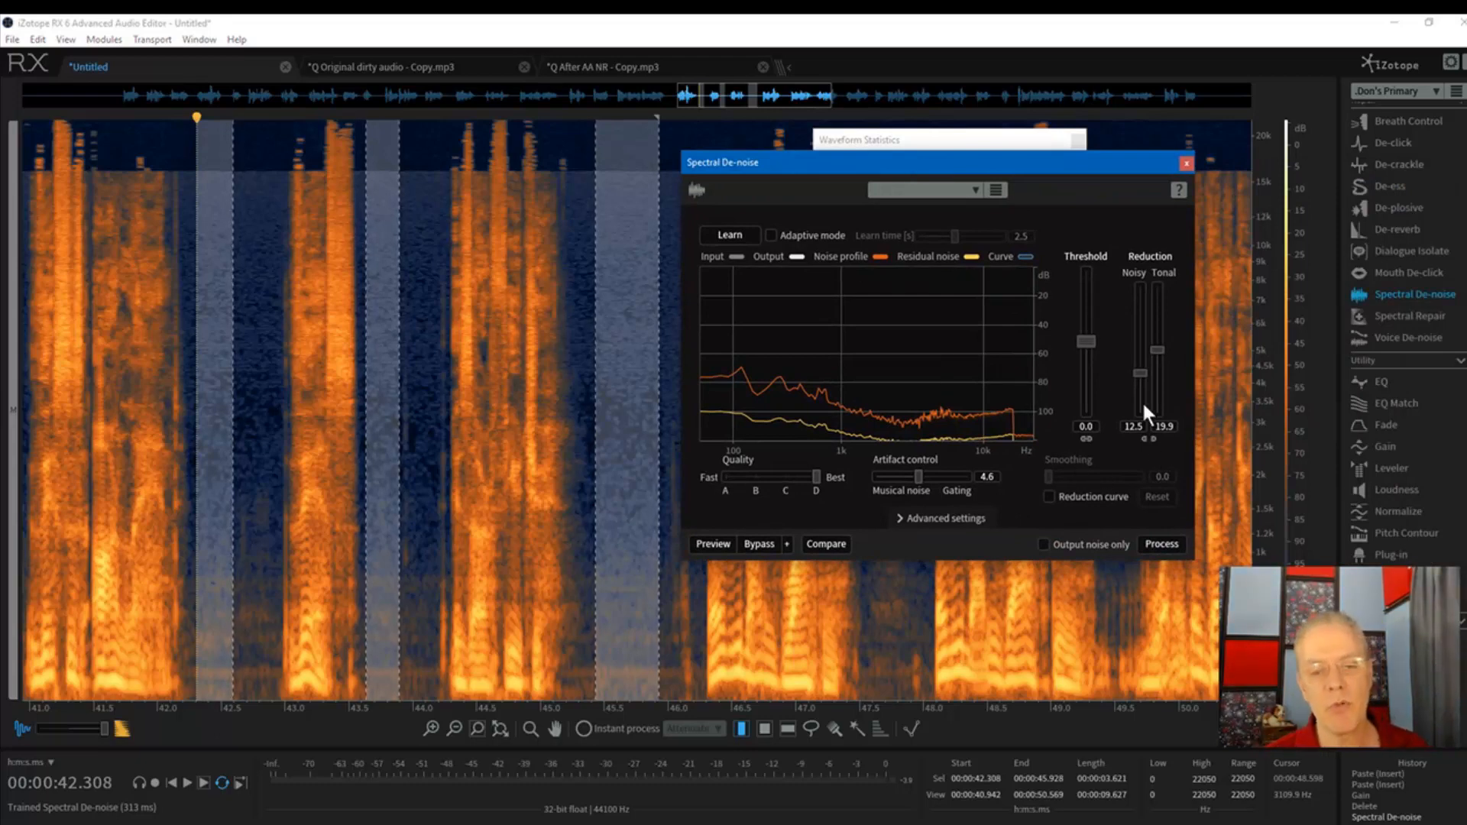
mouse_move(1144, 371)
mouse_down()
mouse_move(1140, 395)
mouse_move(1158, 370)
mouse_up()
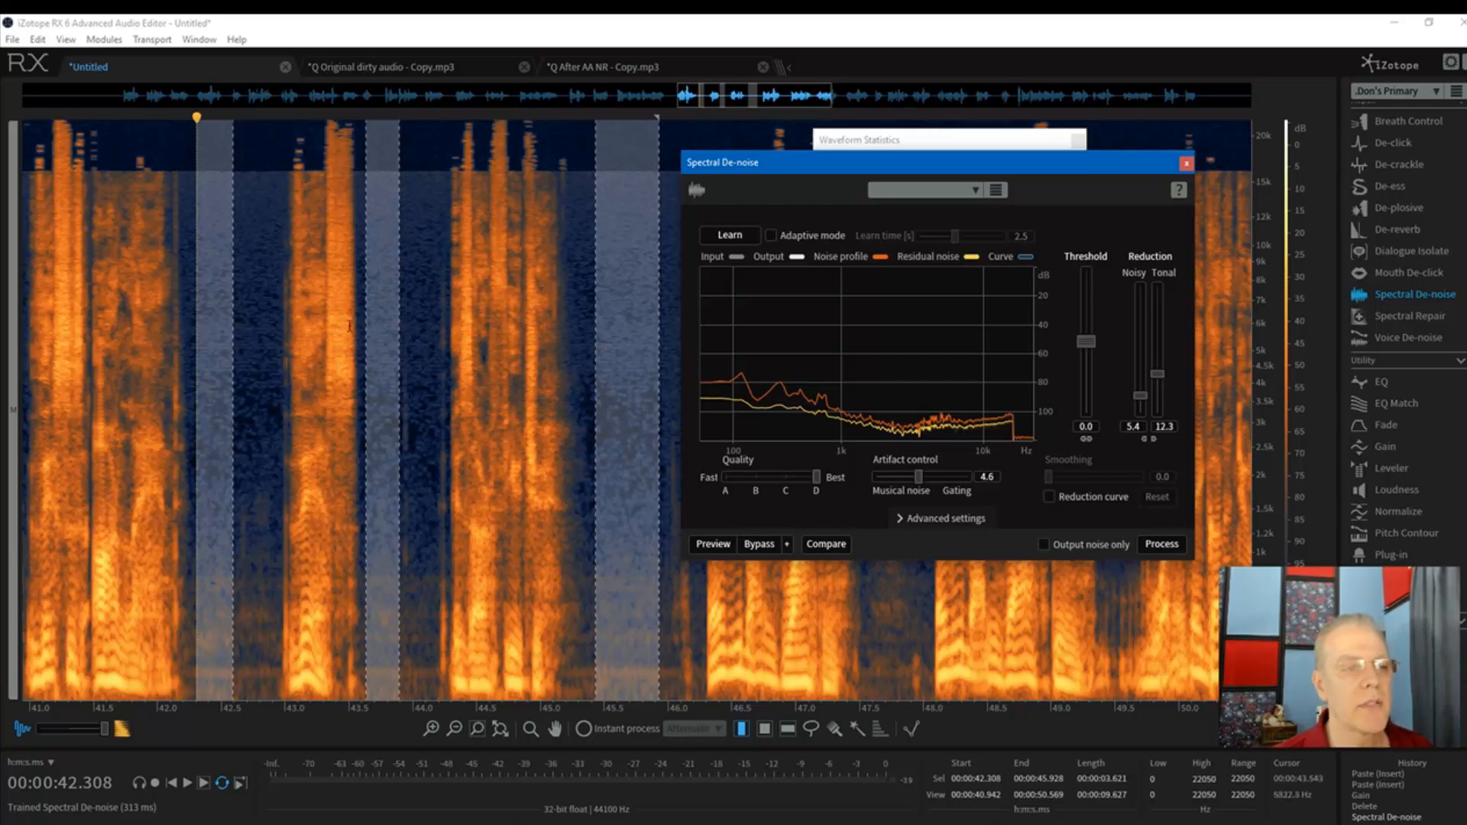
click(1163, 544)
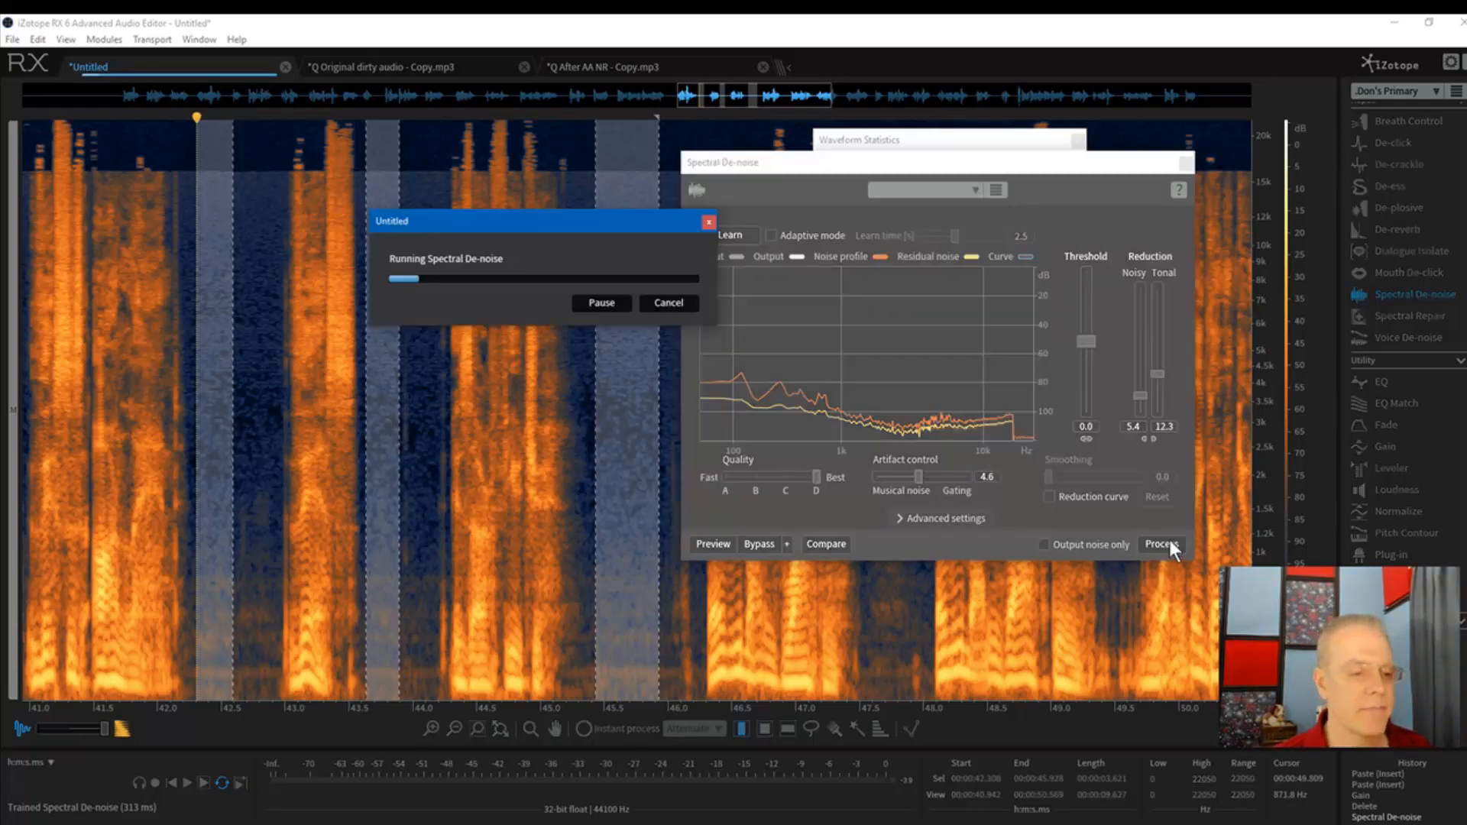
click(153, 566)
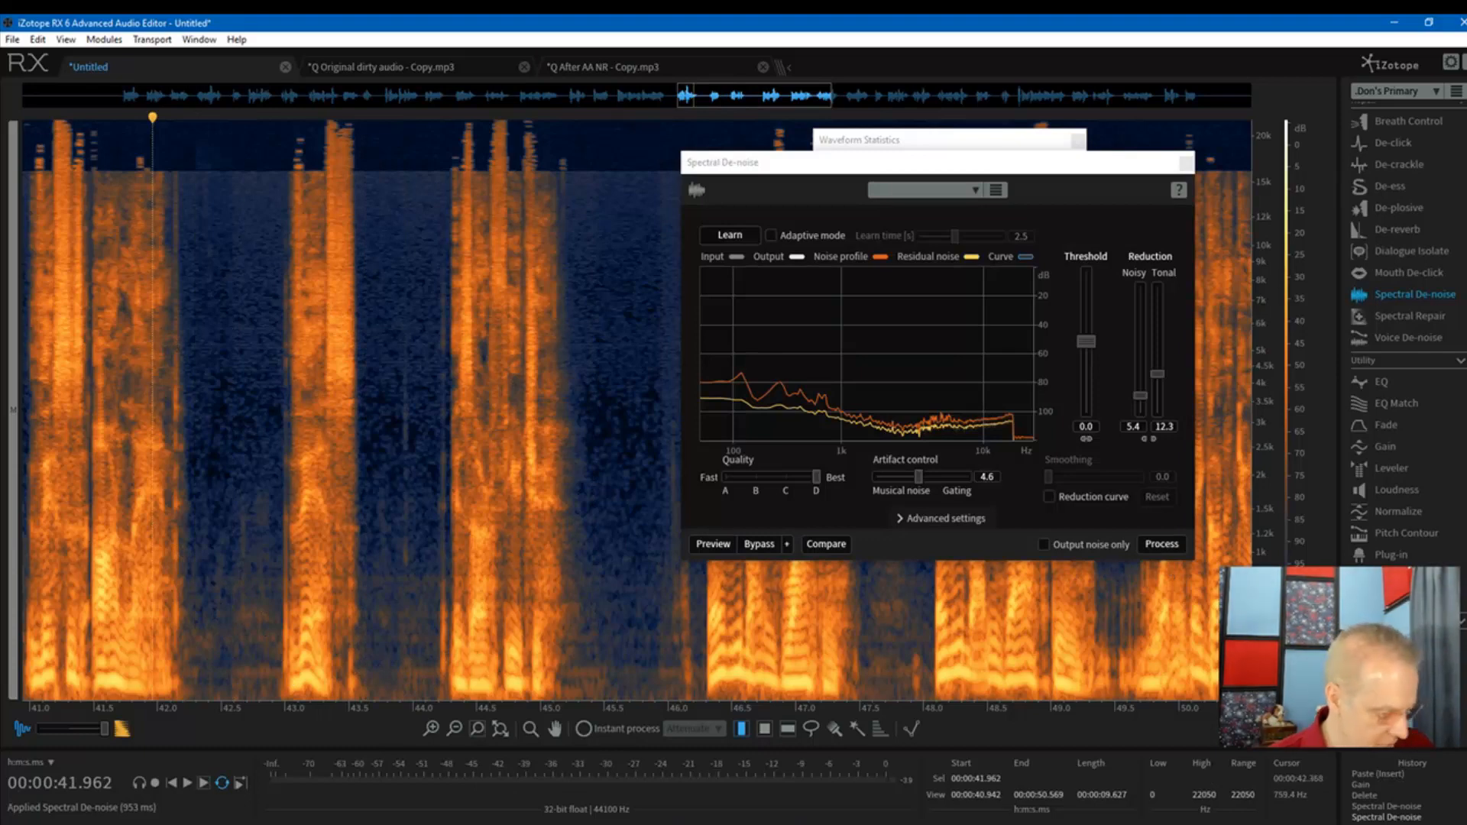
key(ctrl+z)
Step: Clear the selection, process the entire recording with Spectral De-noise and examine the full spectrogram
click(357, 356)
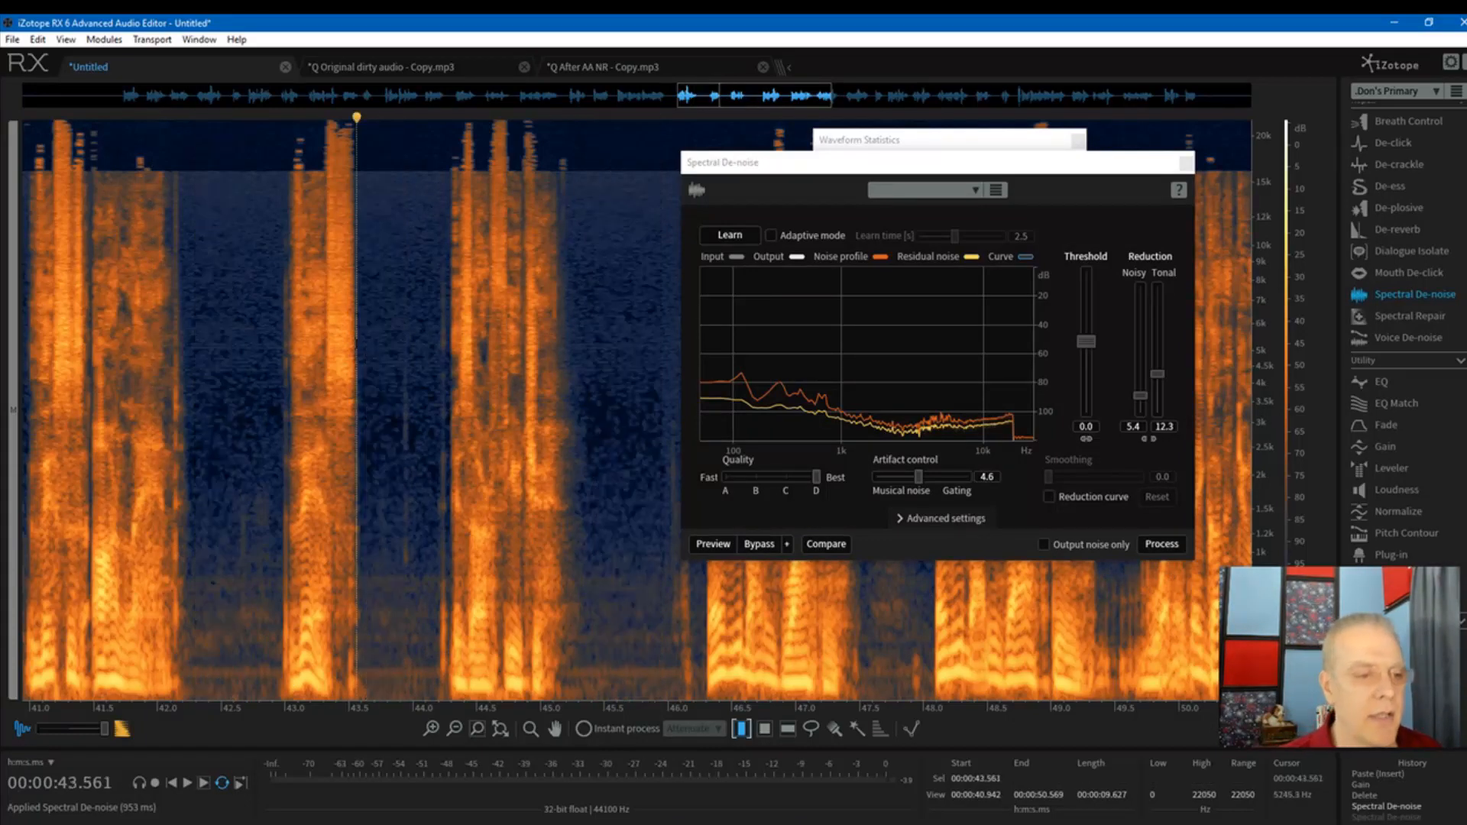
click(1169, 544)
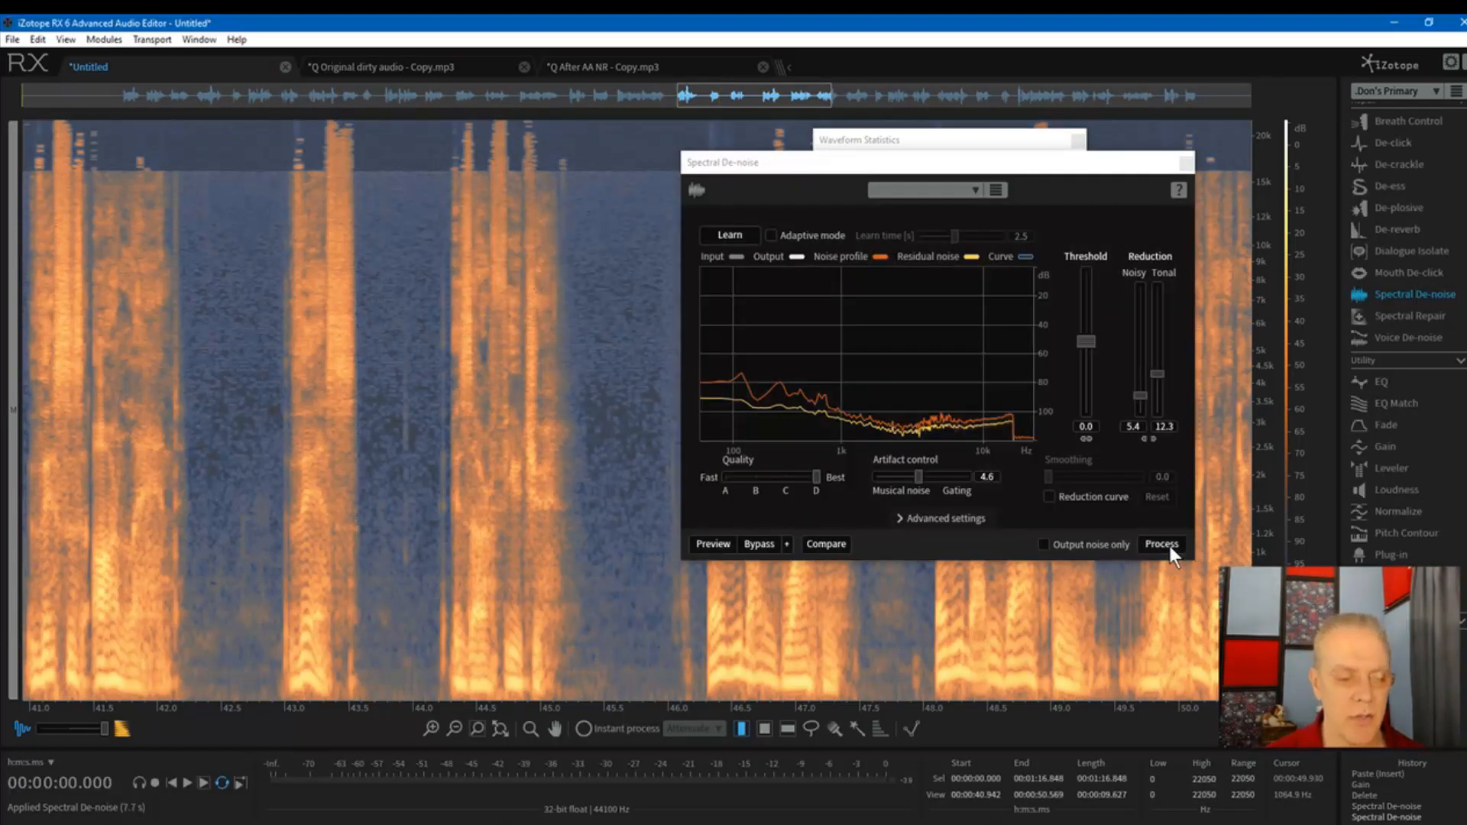
click(213, 335)
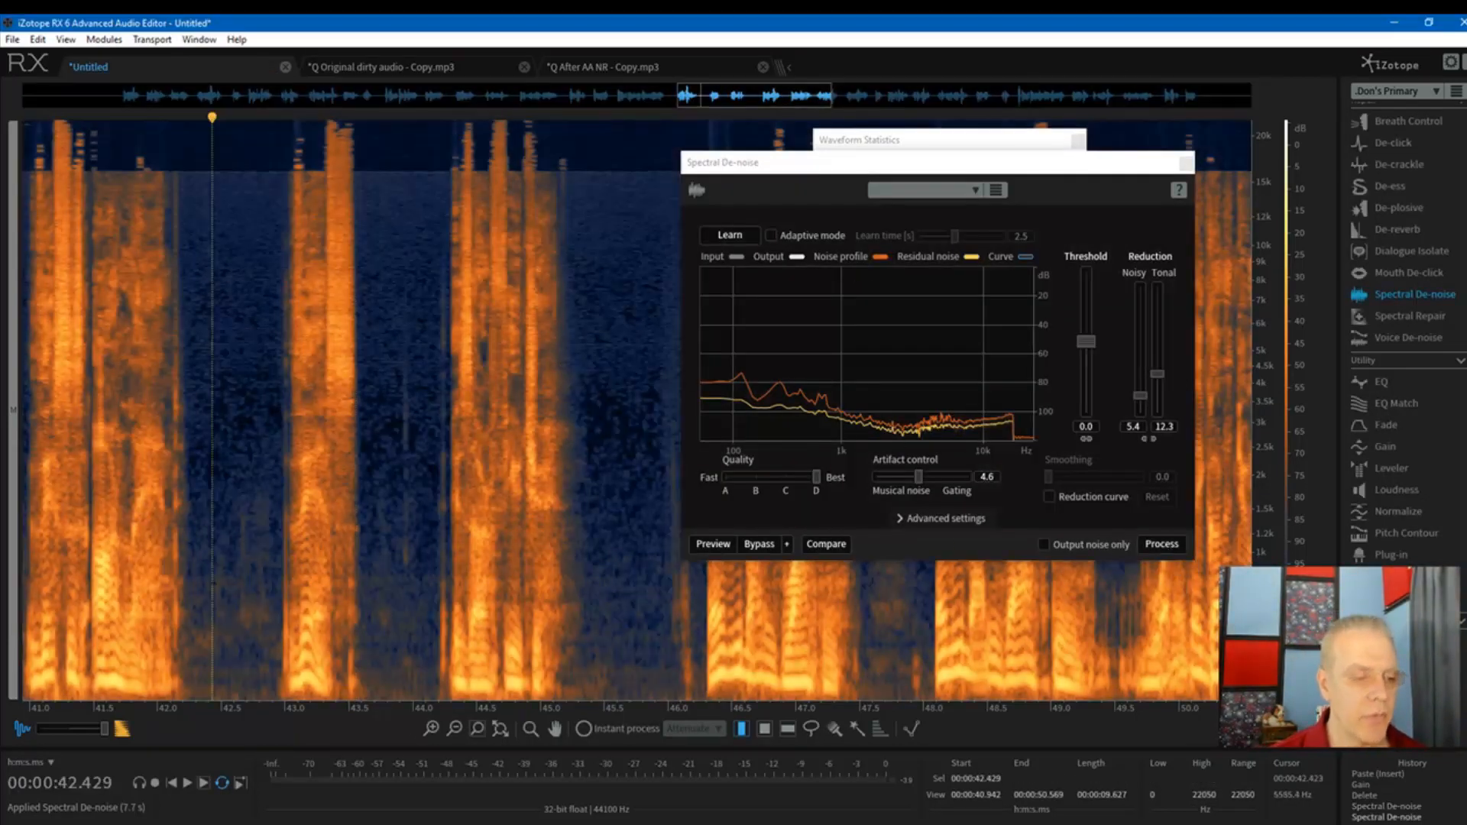
key(ctrl+minus)
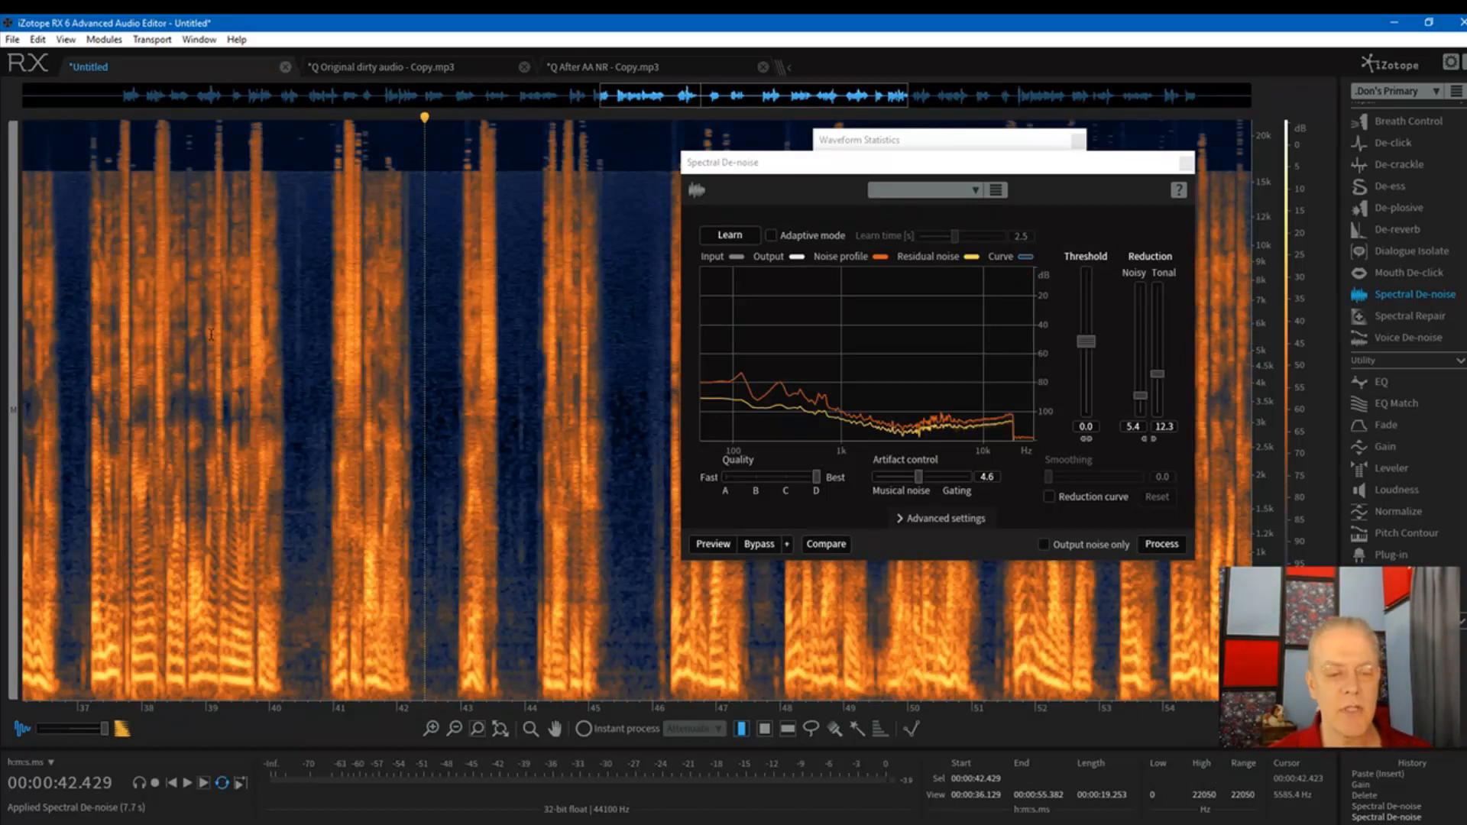
key(ctrl+minus)
key(ctrl+minus)
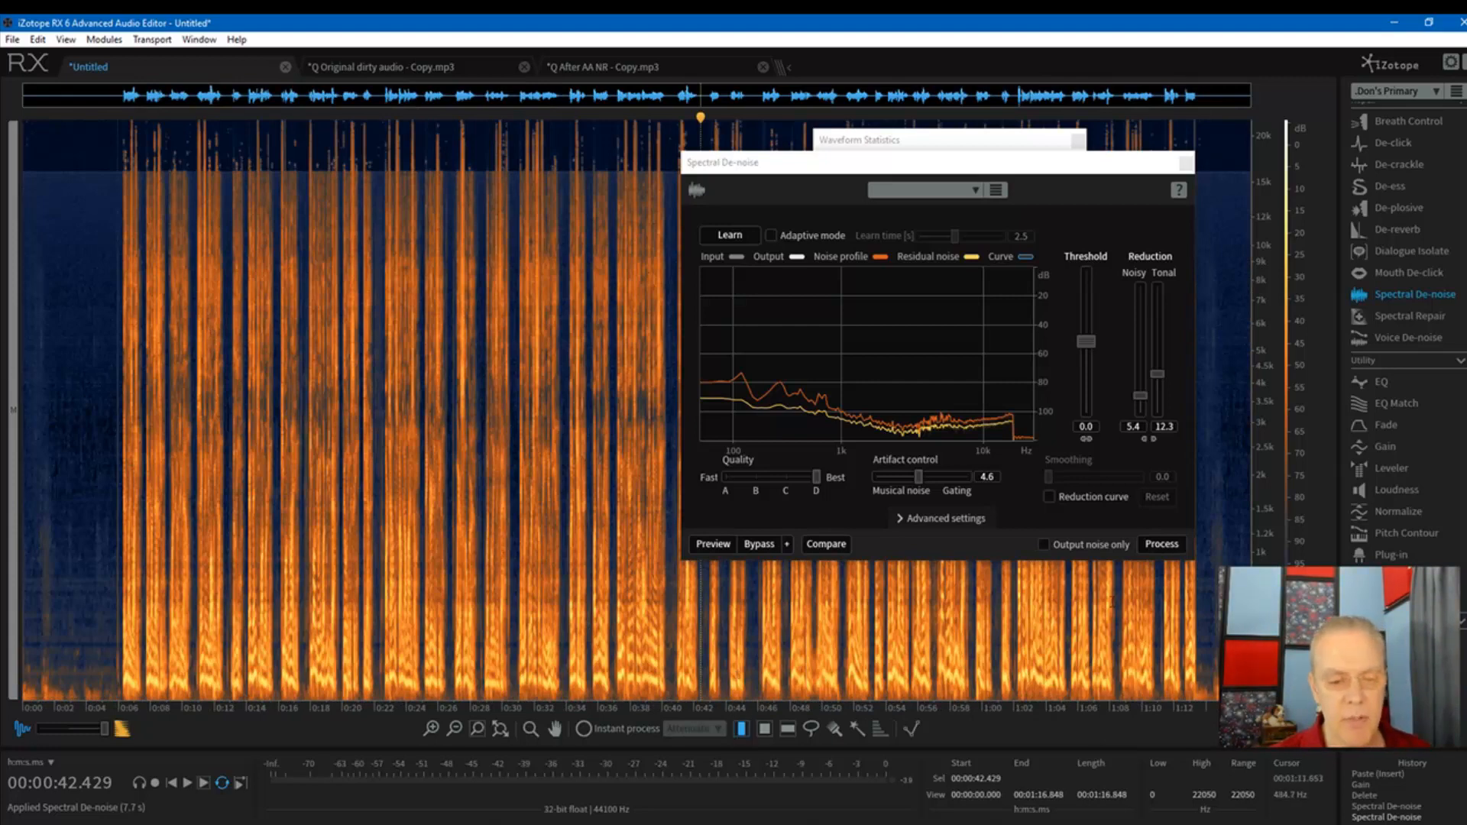
Step: Uncover the pause near 45.5 s and read its Waveform Statistics from about 45.4 to 46.0 s
click(759, 653)
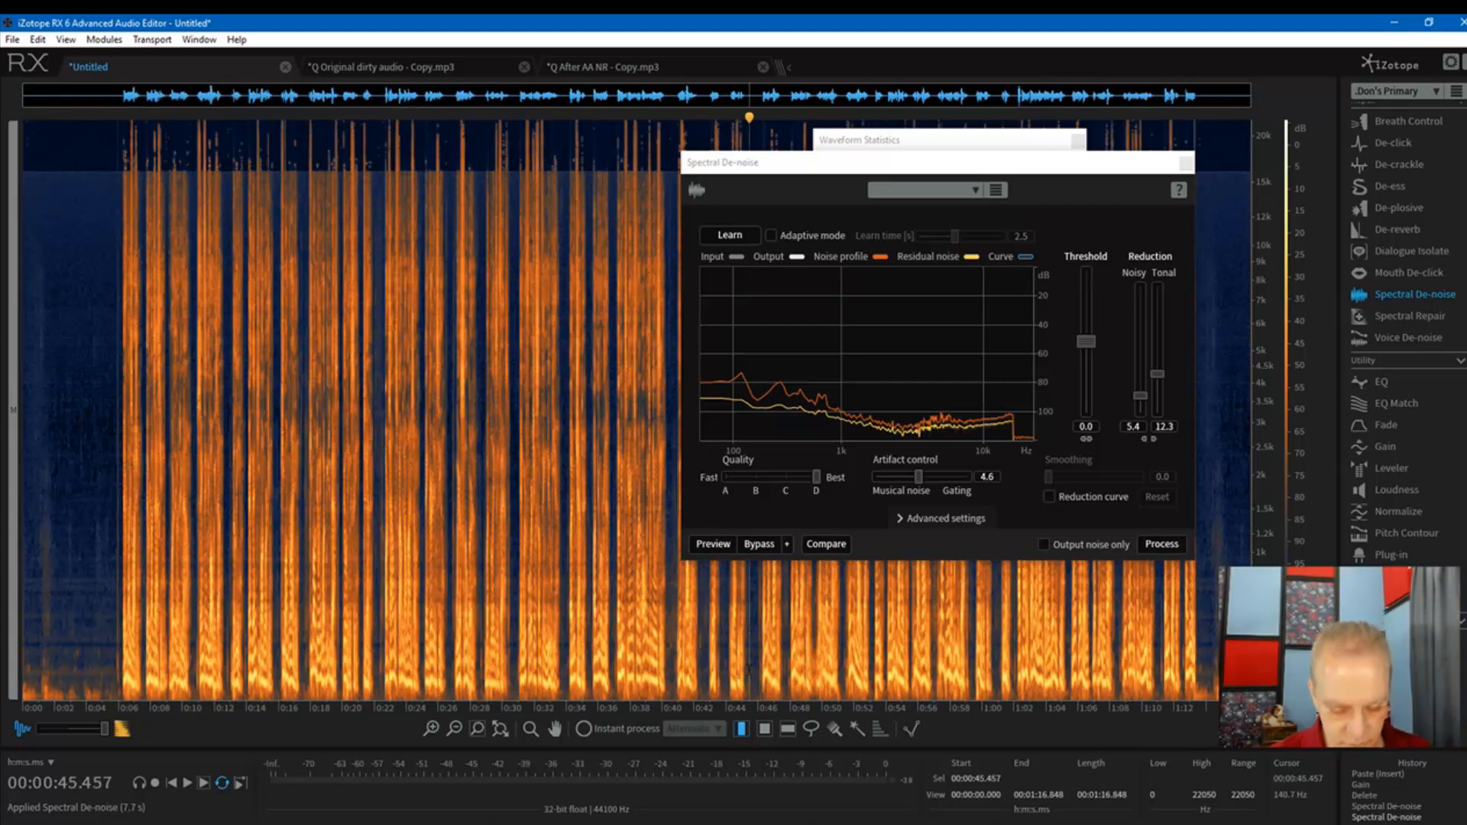
key(ctrl+equal)
key(ctrl+equal)
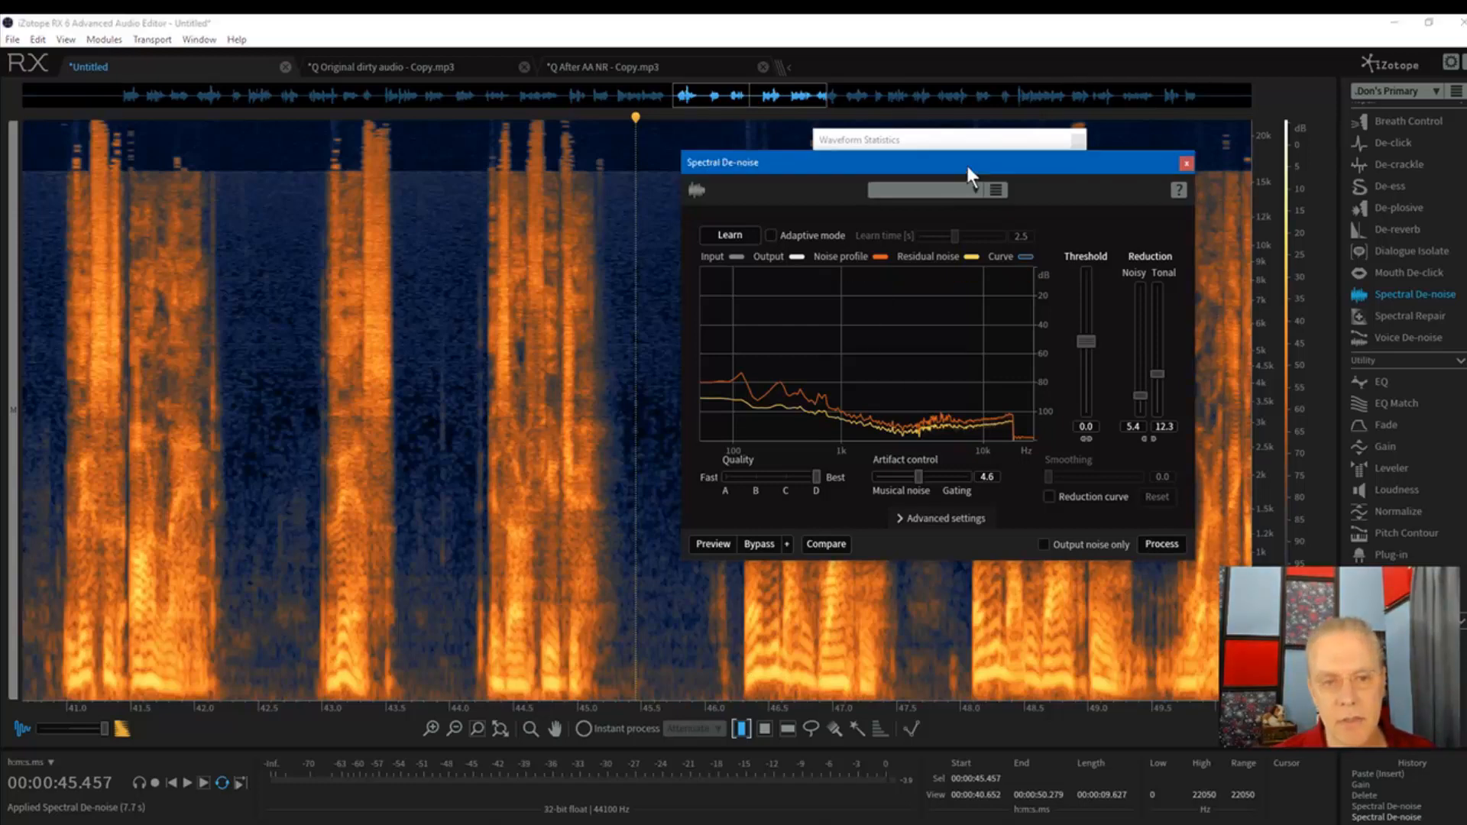
drag(965, 162, 1154, 294)
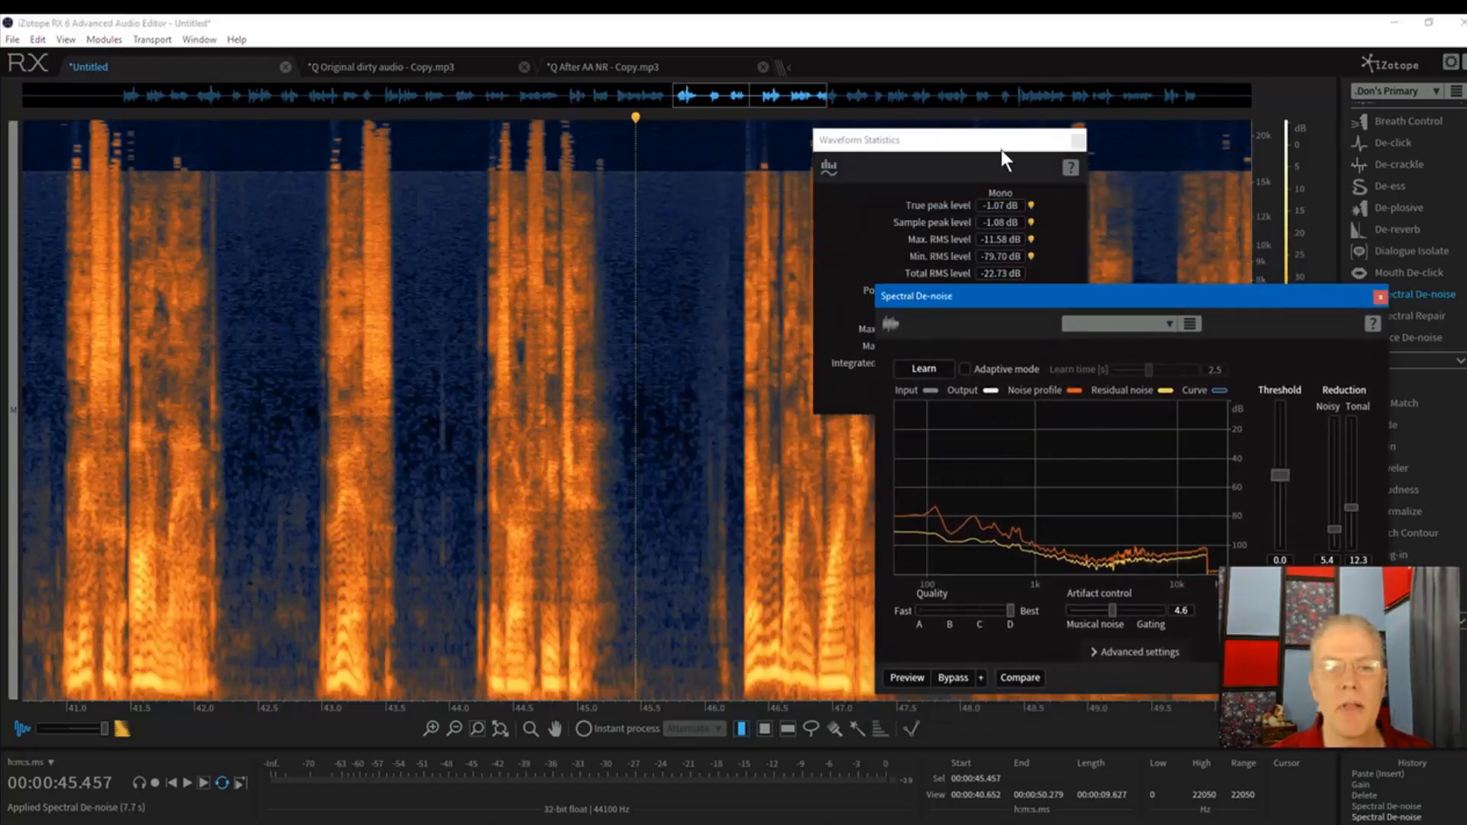
drag(1002, 148, 1028, 55)
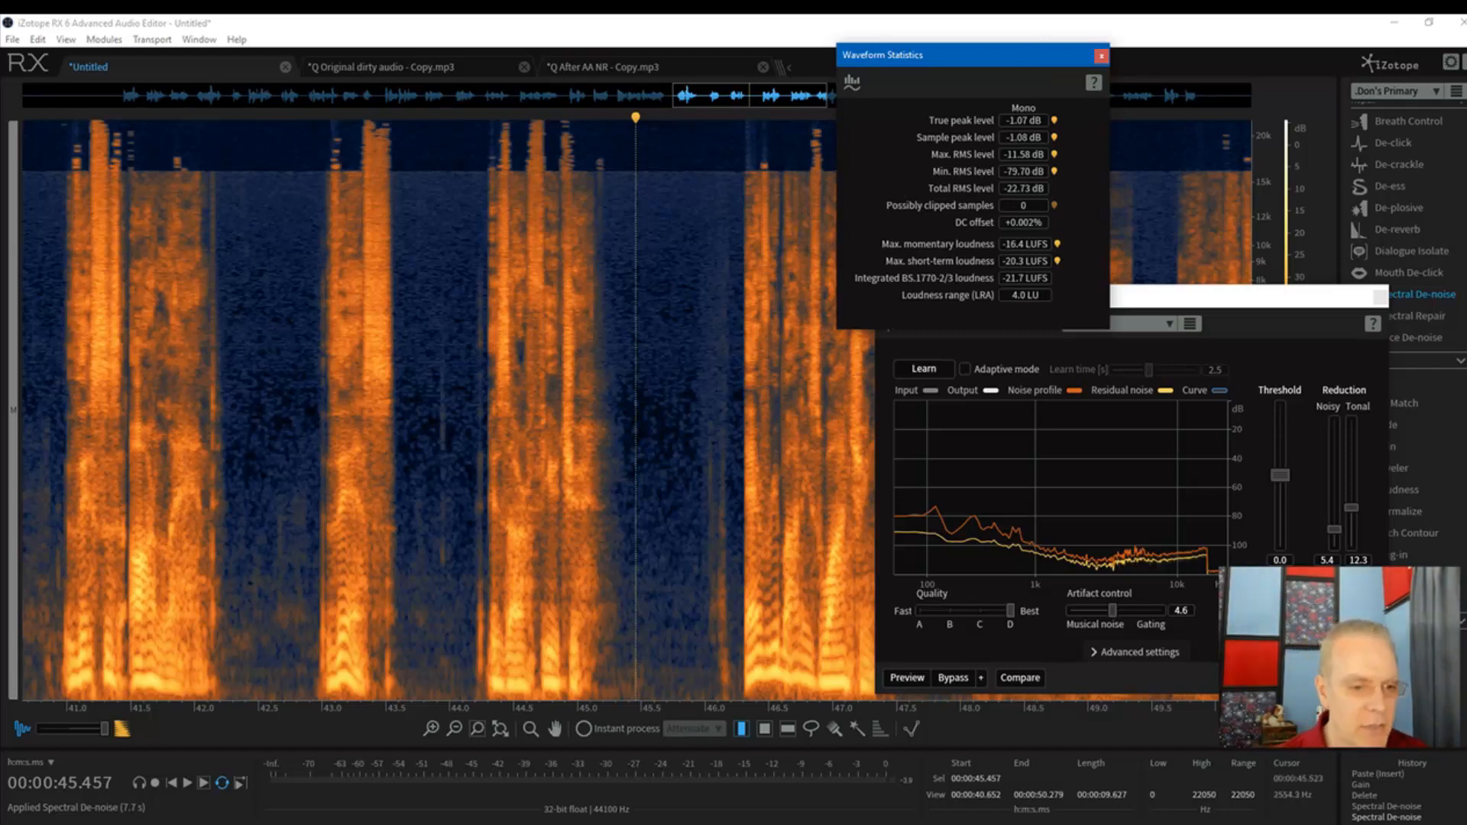
drag(631, 535, 700, 526)
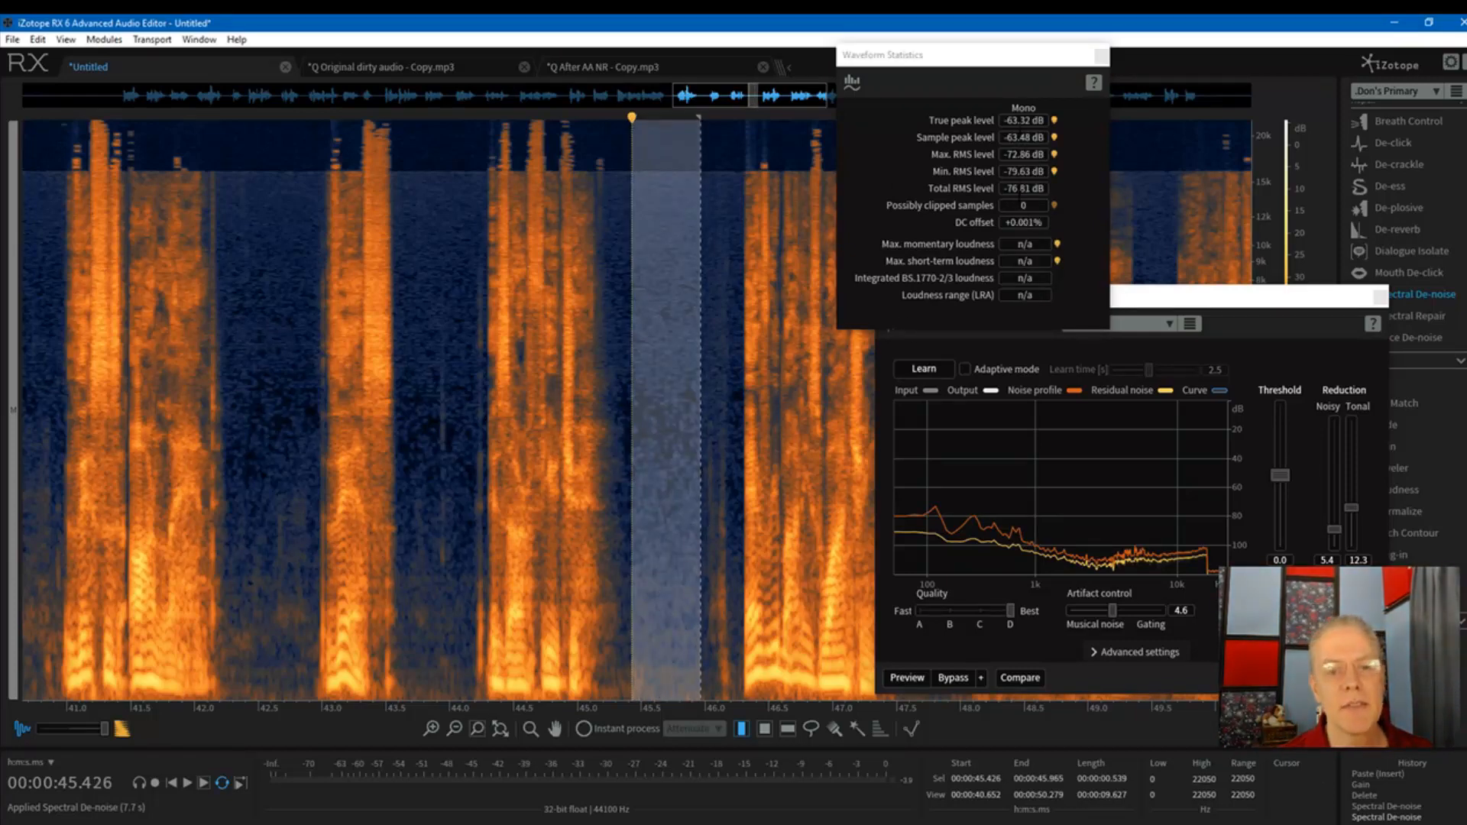
Step: Compare the noise statistics of the pauses at about 43.6–43.8 s, 42.3–42.6 s and 45.5–45.9 s, narrowing the last to start at 45.6 s
drag(402, 382, 421, 382)
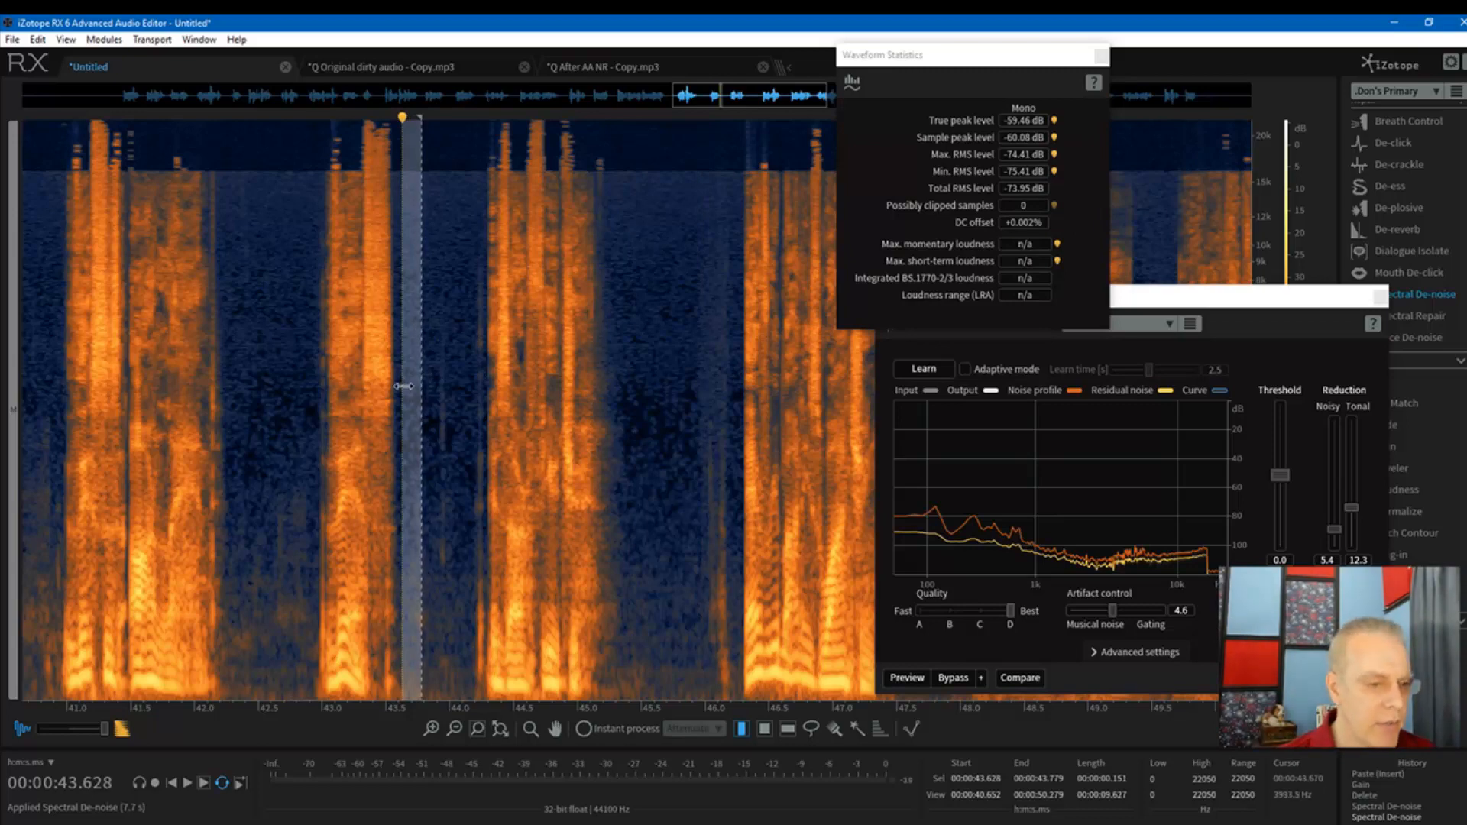
click(235, 382)
drag(235, 382, 272, 380)
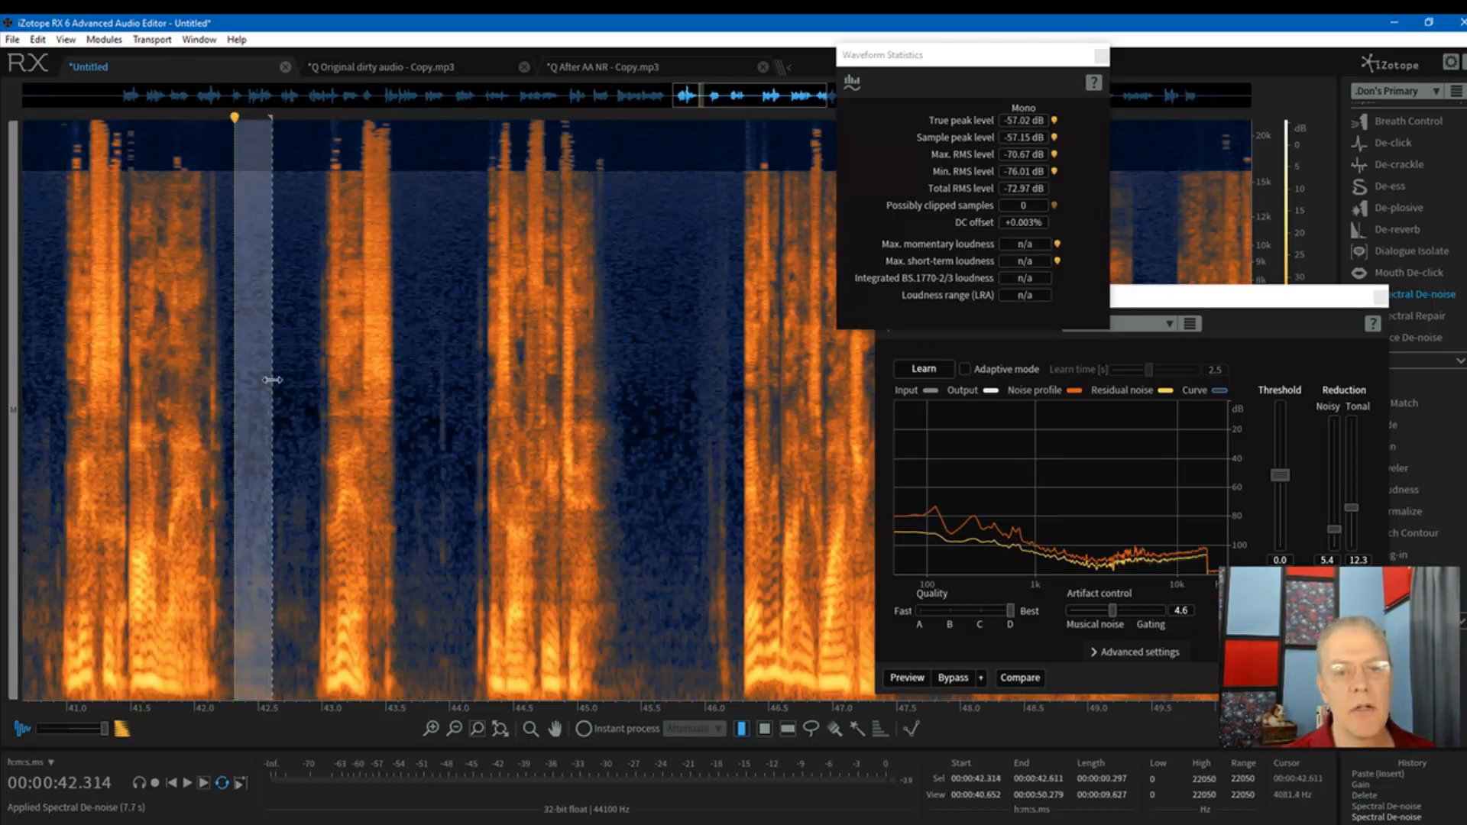
drag(635, 396, 690, 396)
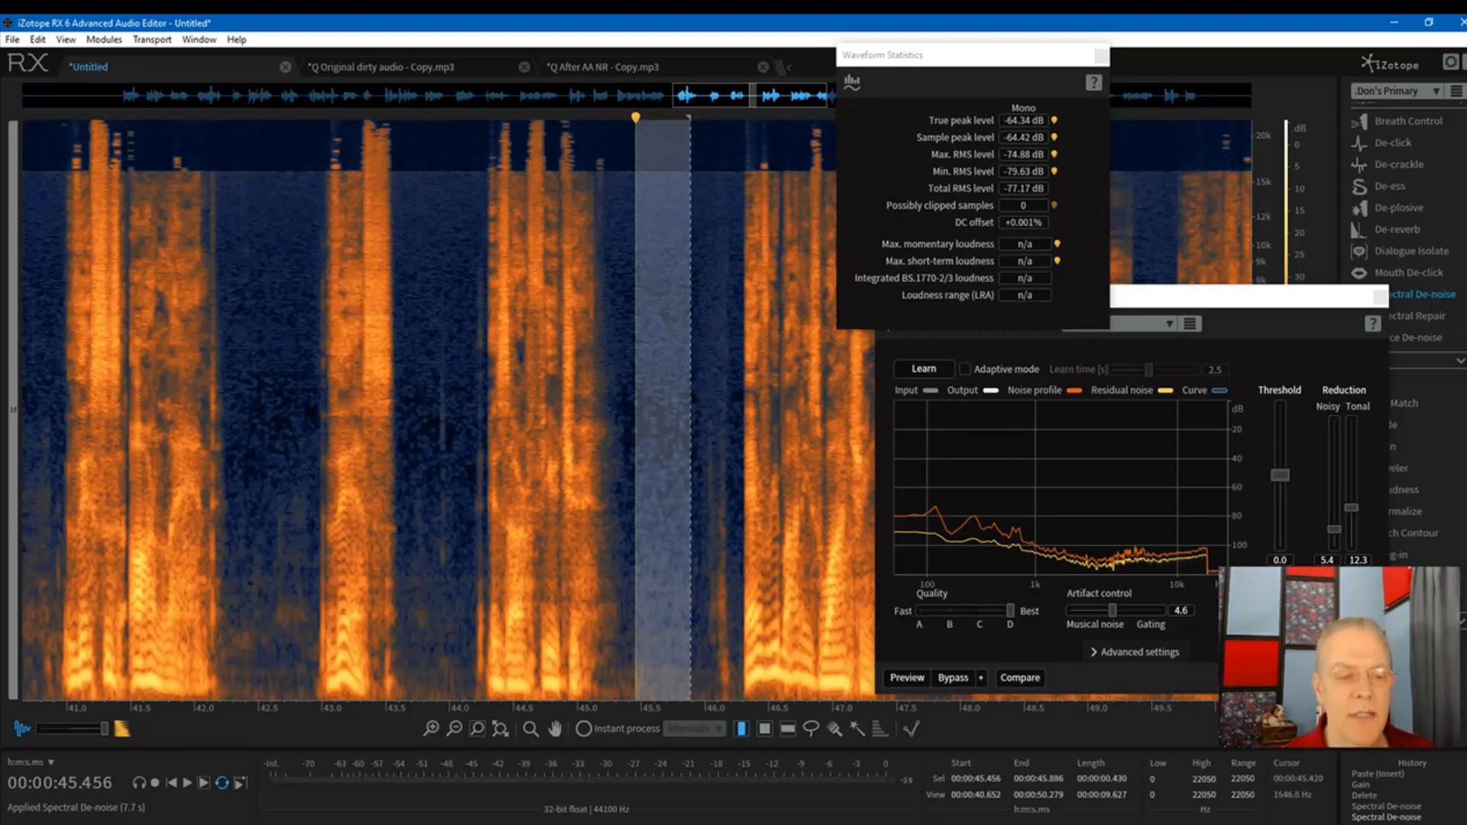
drag(635, 506, 651, 507)
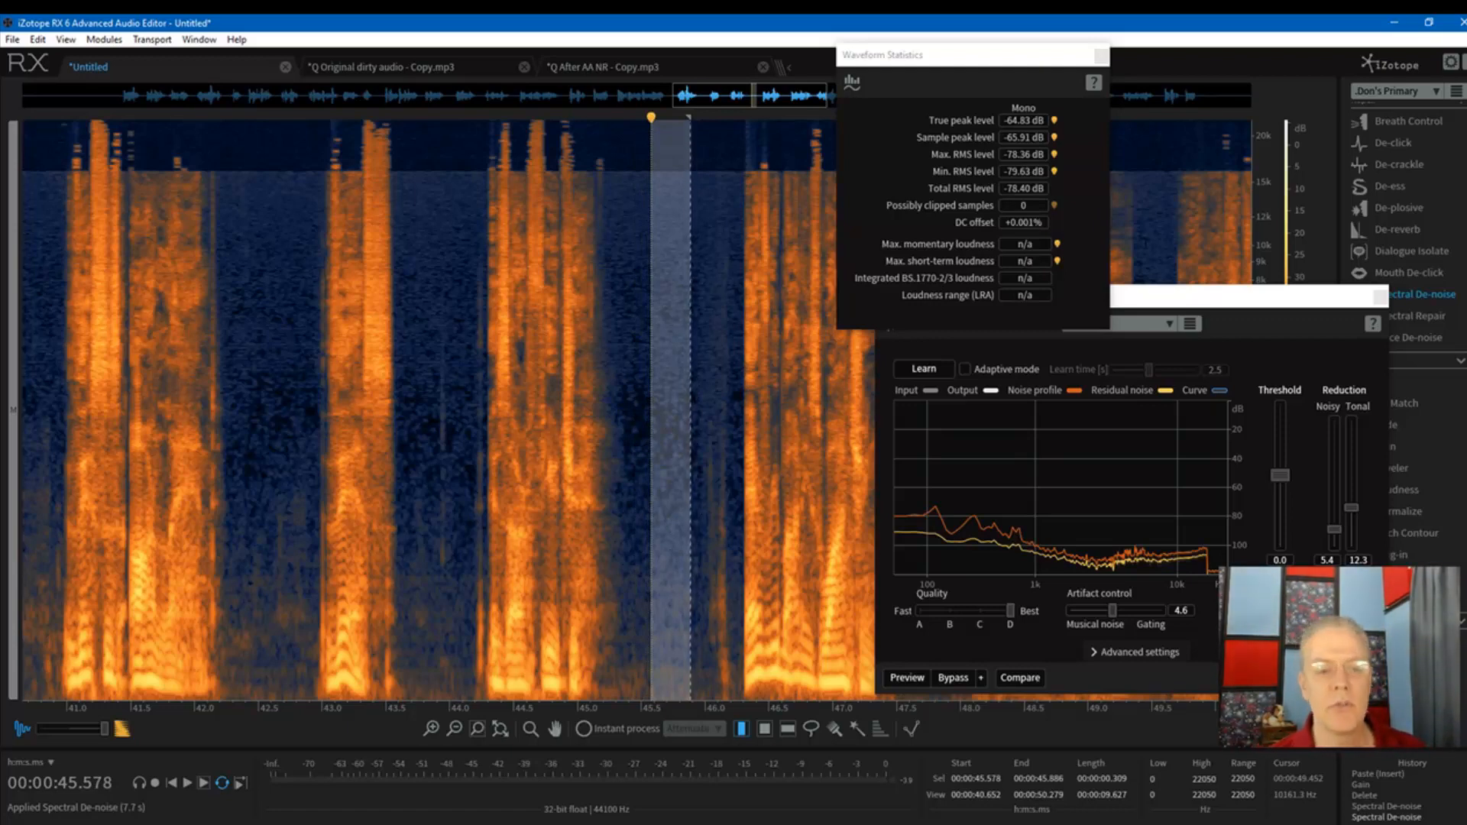
Step: Show the whole recording and listen to the de-noised voice from about 15.2 s
click(262, 397)
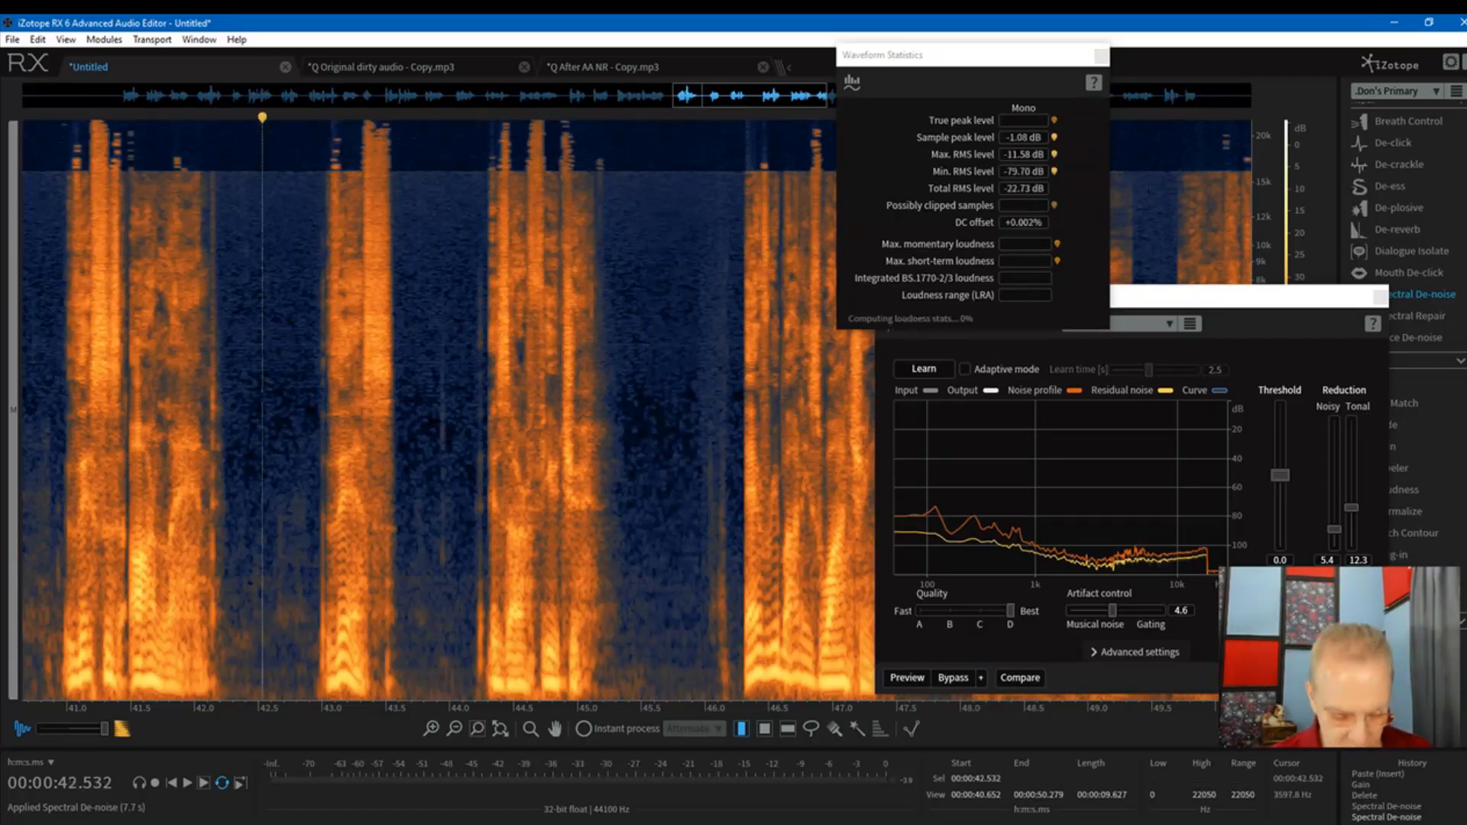
key(End)
key(Home)
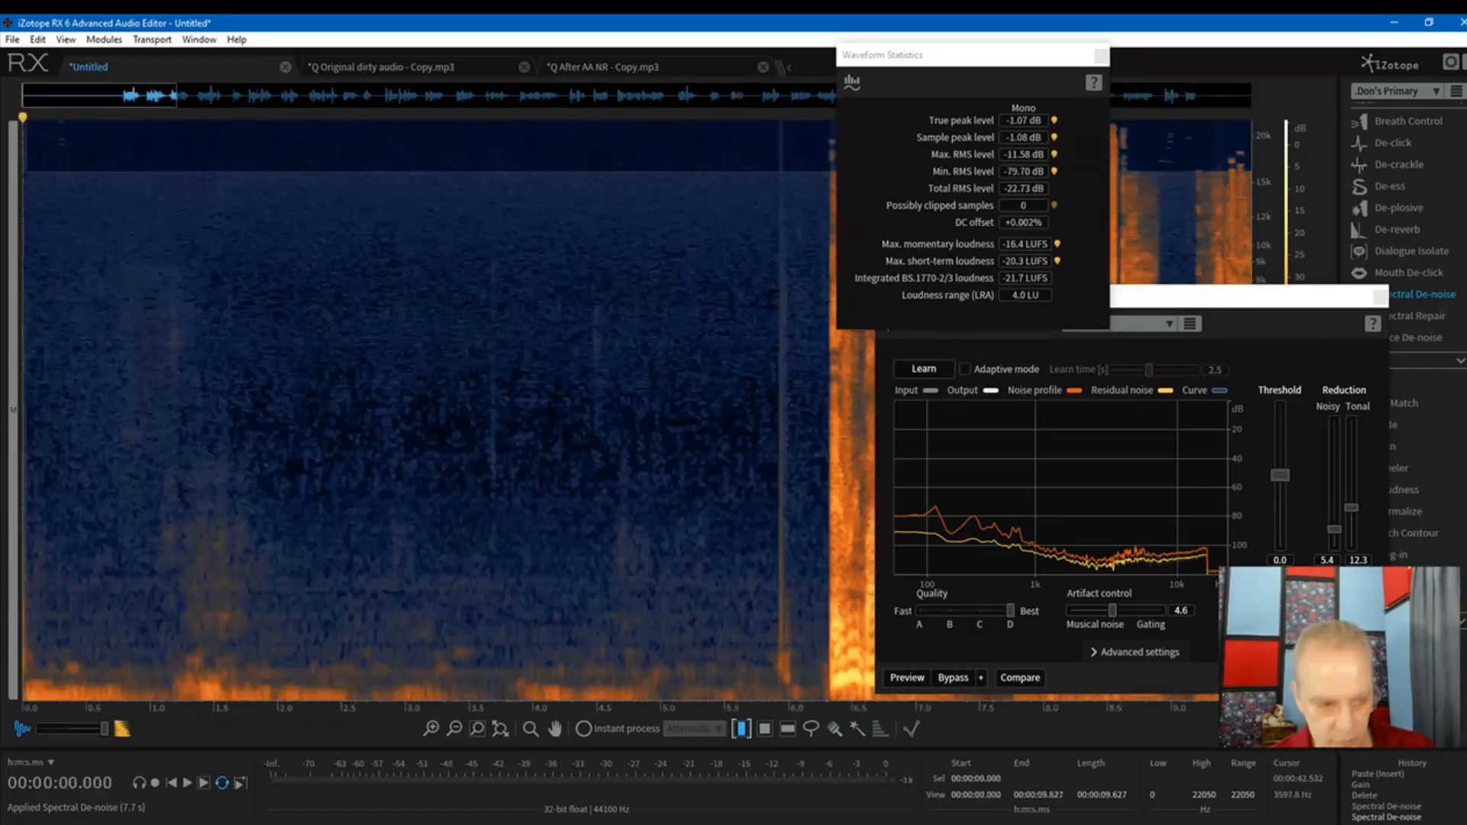
scroll(634, 561, down, 5)
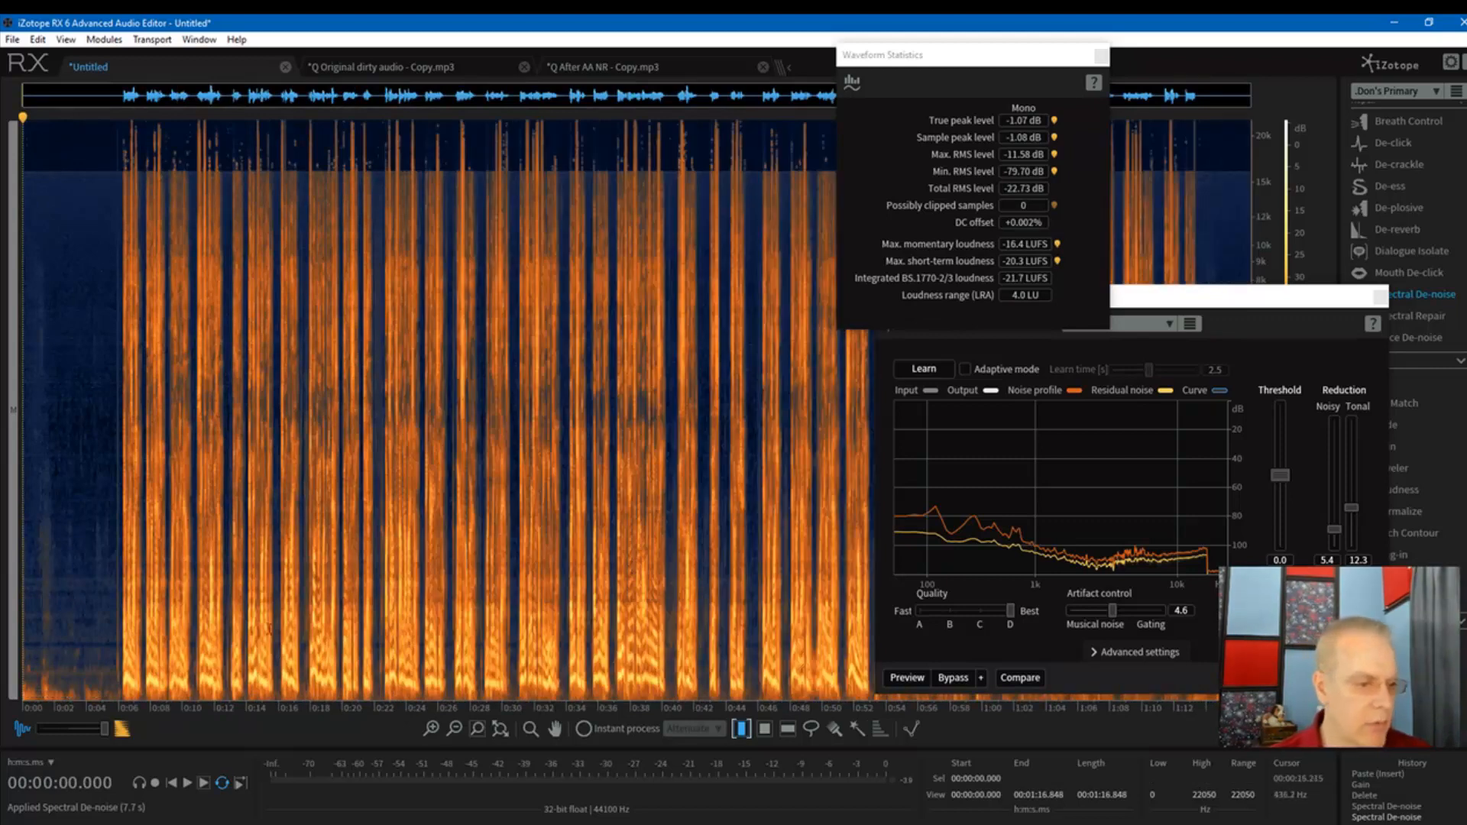
click(265, 589)
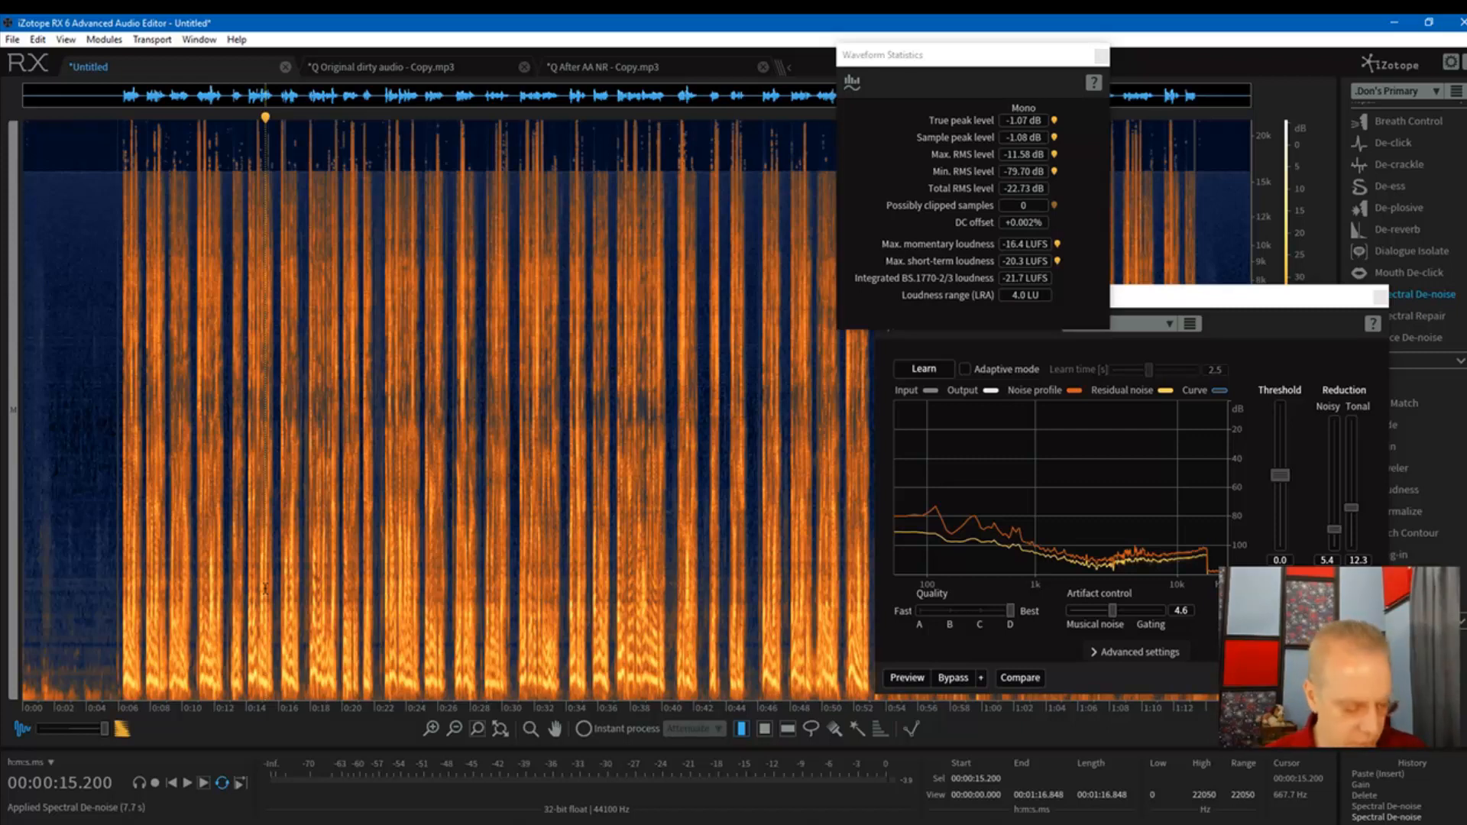
key(space)
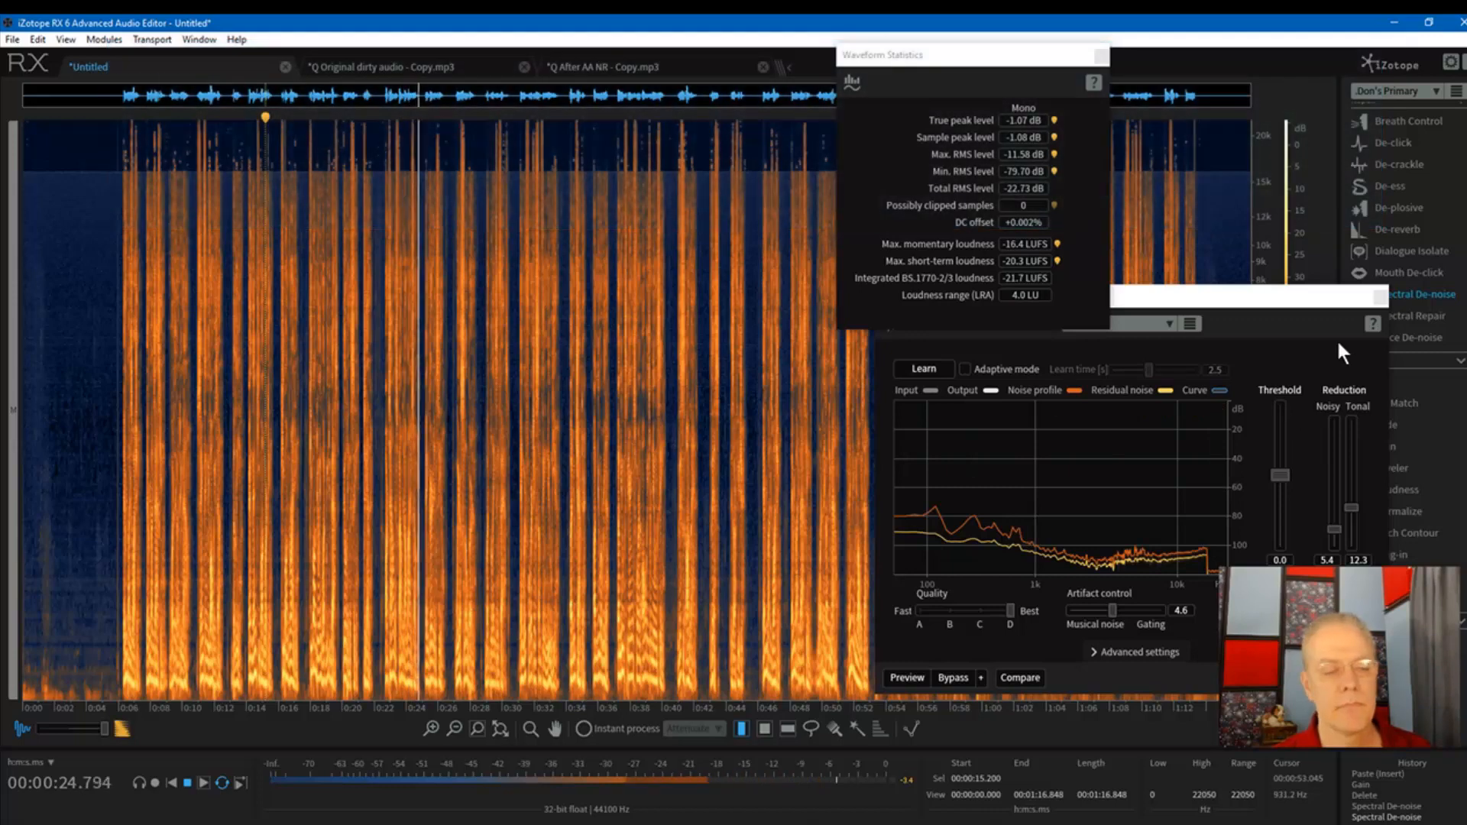
key(space)
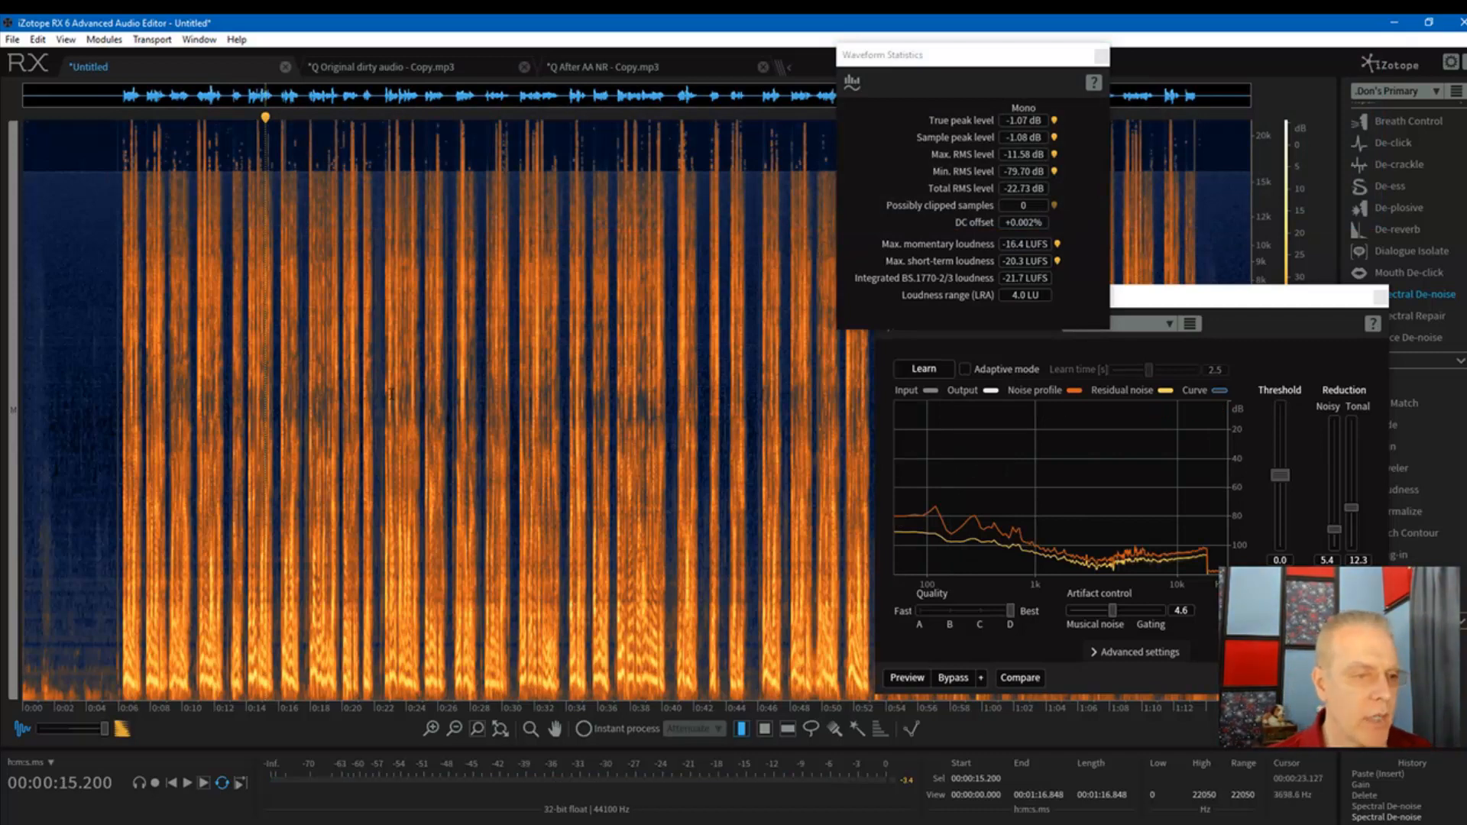
Step: Close the Waveform Statistics and Spectral De-noise windows
click(378, 394)
click(1100, 58)
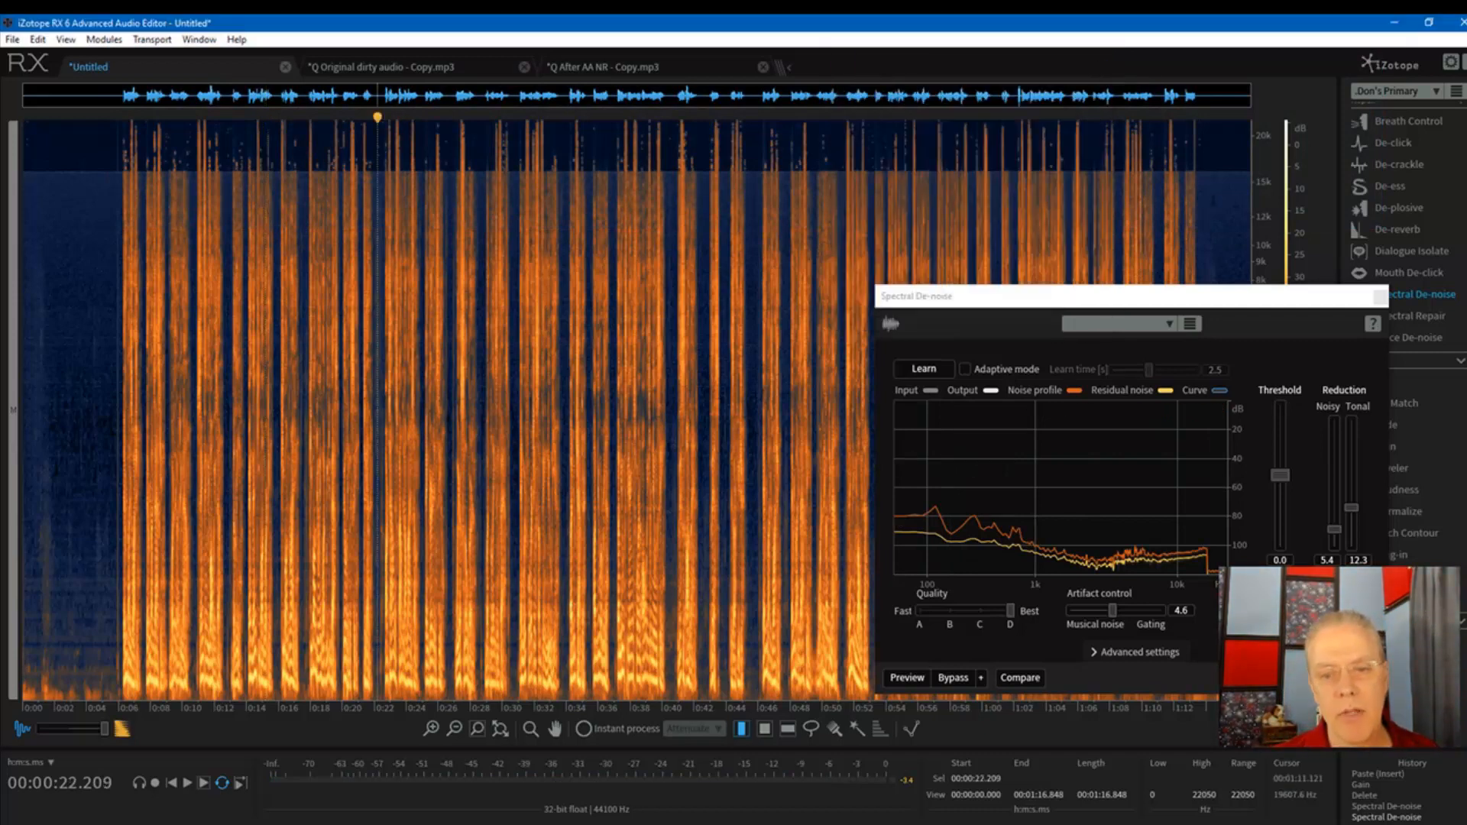
click(1378, 295)
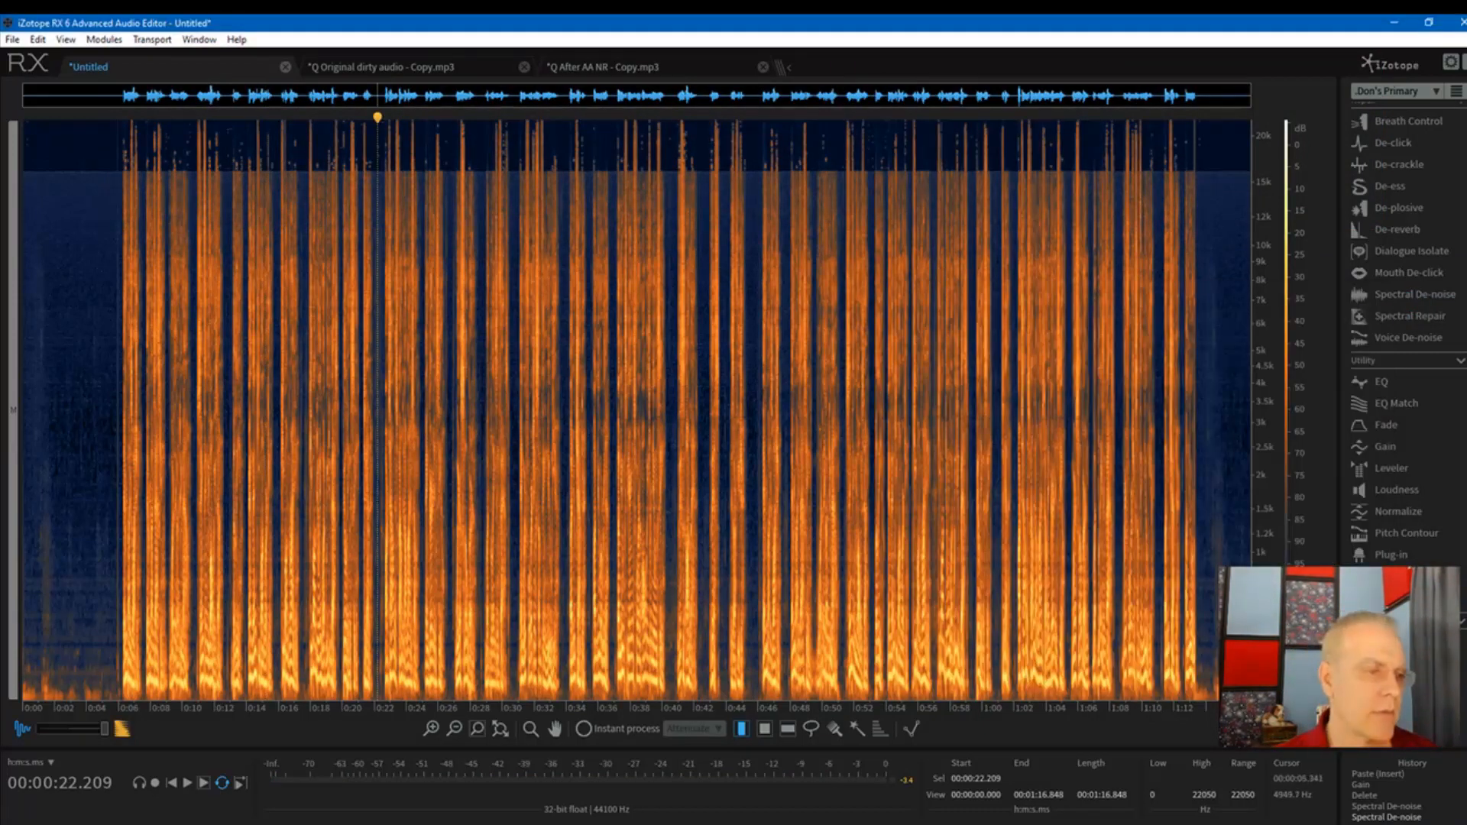
Step: Process the entire recording with De-click using the Multi-band (random clicks) algorithm, and close the module
click(86, 395)
click(1387, 143)
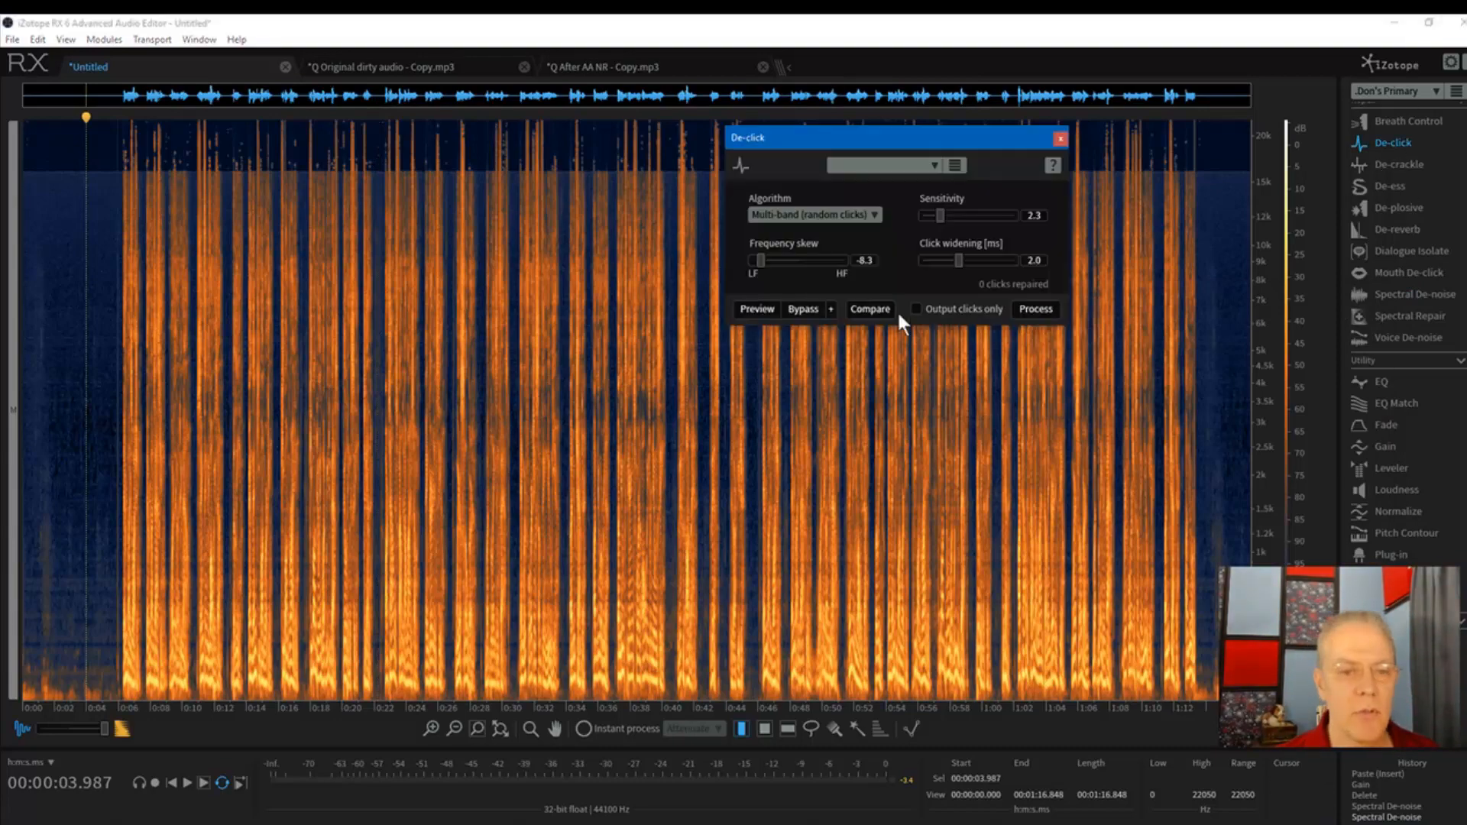
click(1043, 307)
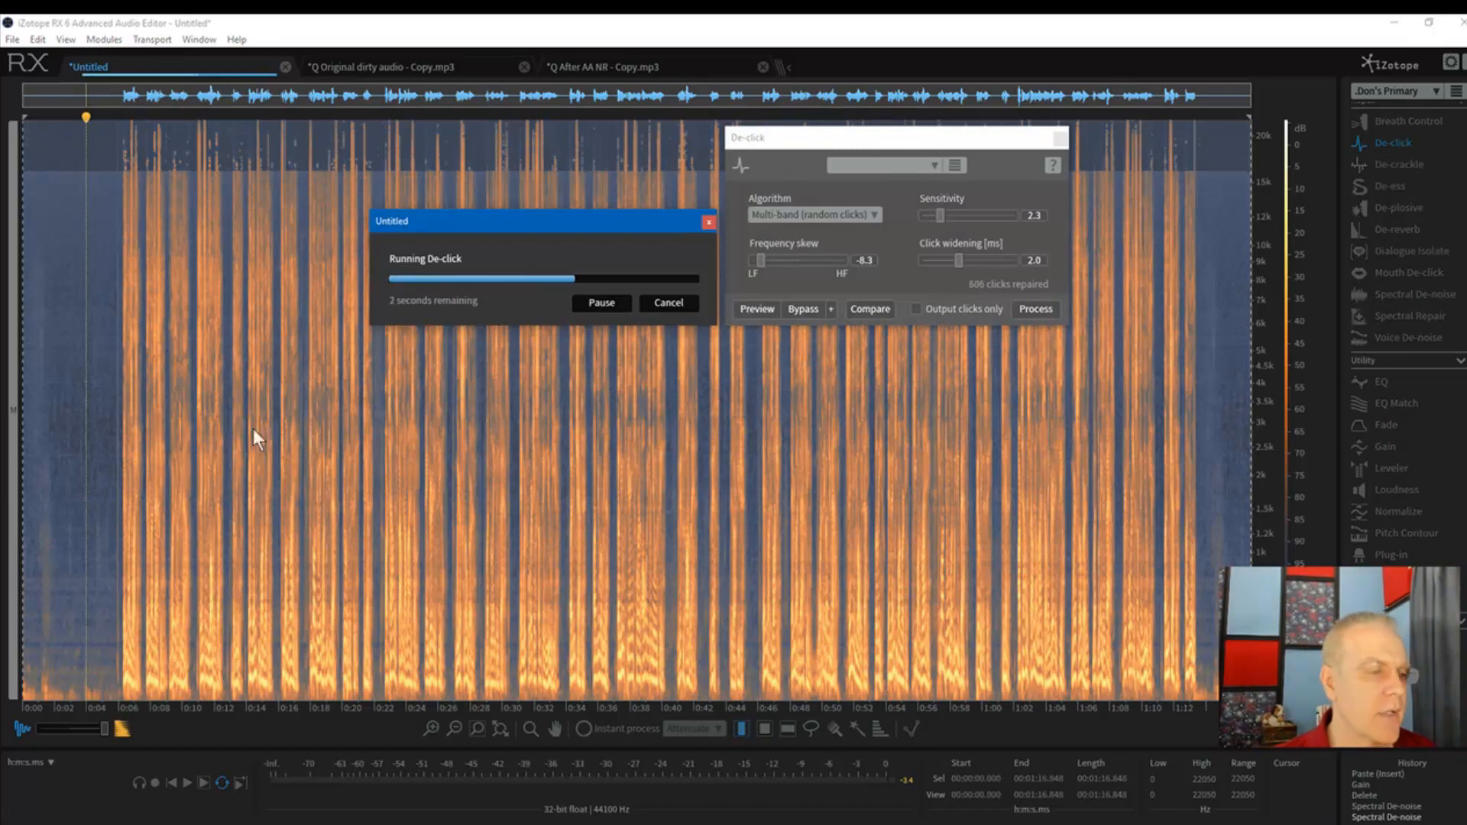
click(1060, 140)
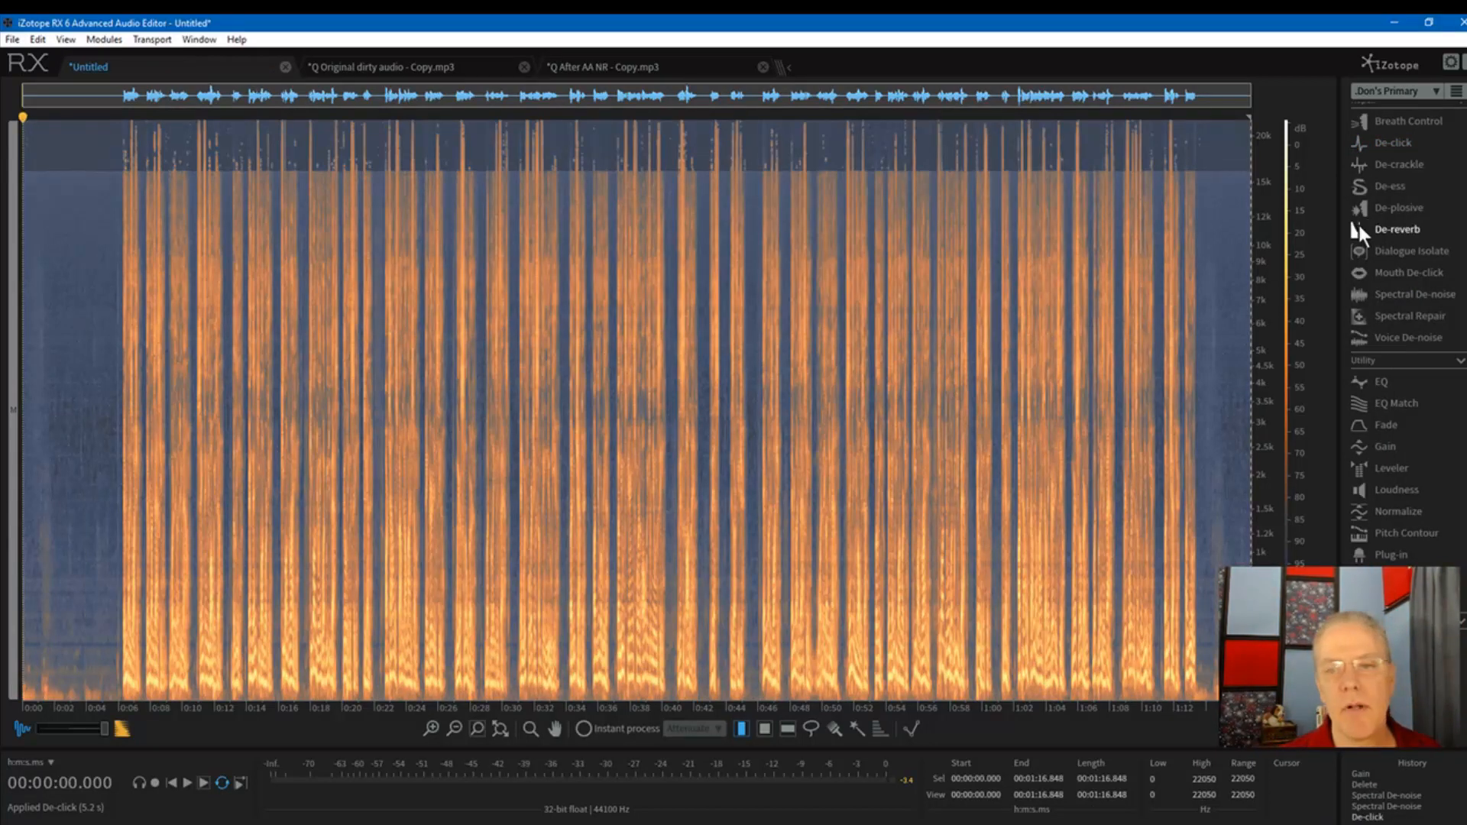
Step: Process the entire recording with Mouth De-click at sensitivity 4.2, frequency skew 0.0 and click widening 0.4 ms, and close the module
click(1396, 273)
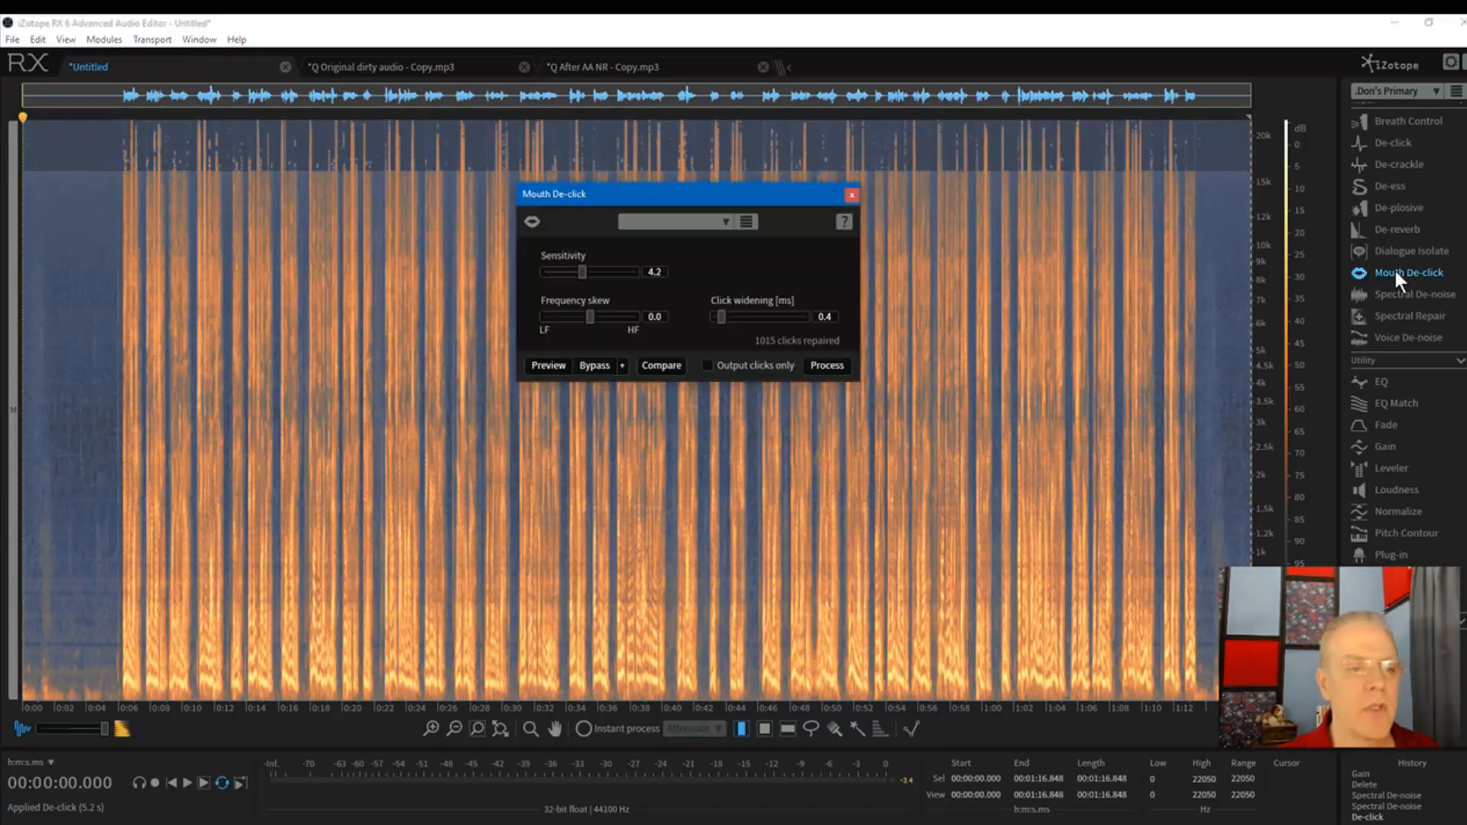
click(827, 365)
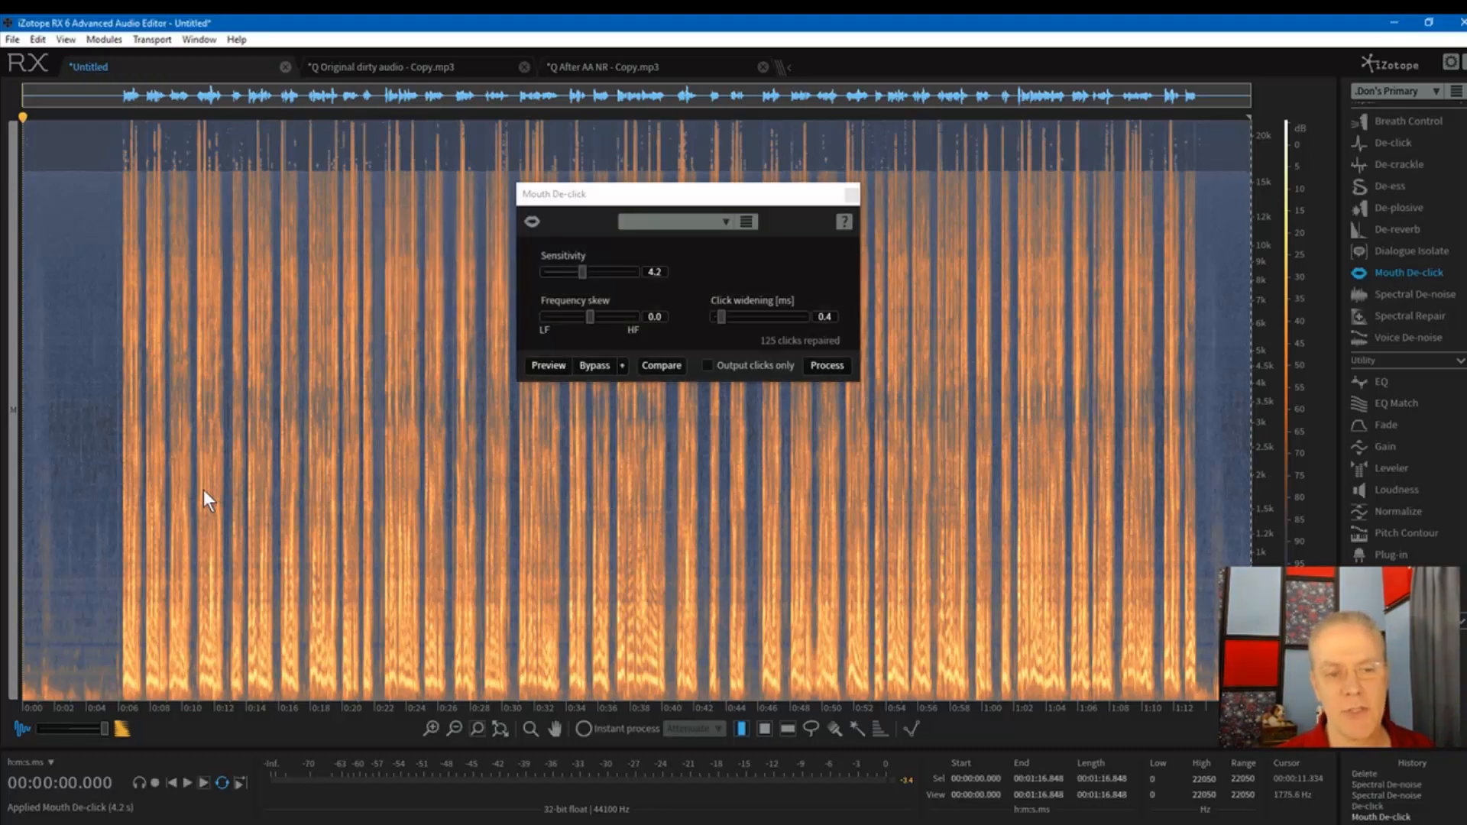
click(855, 193)
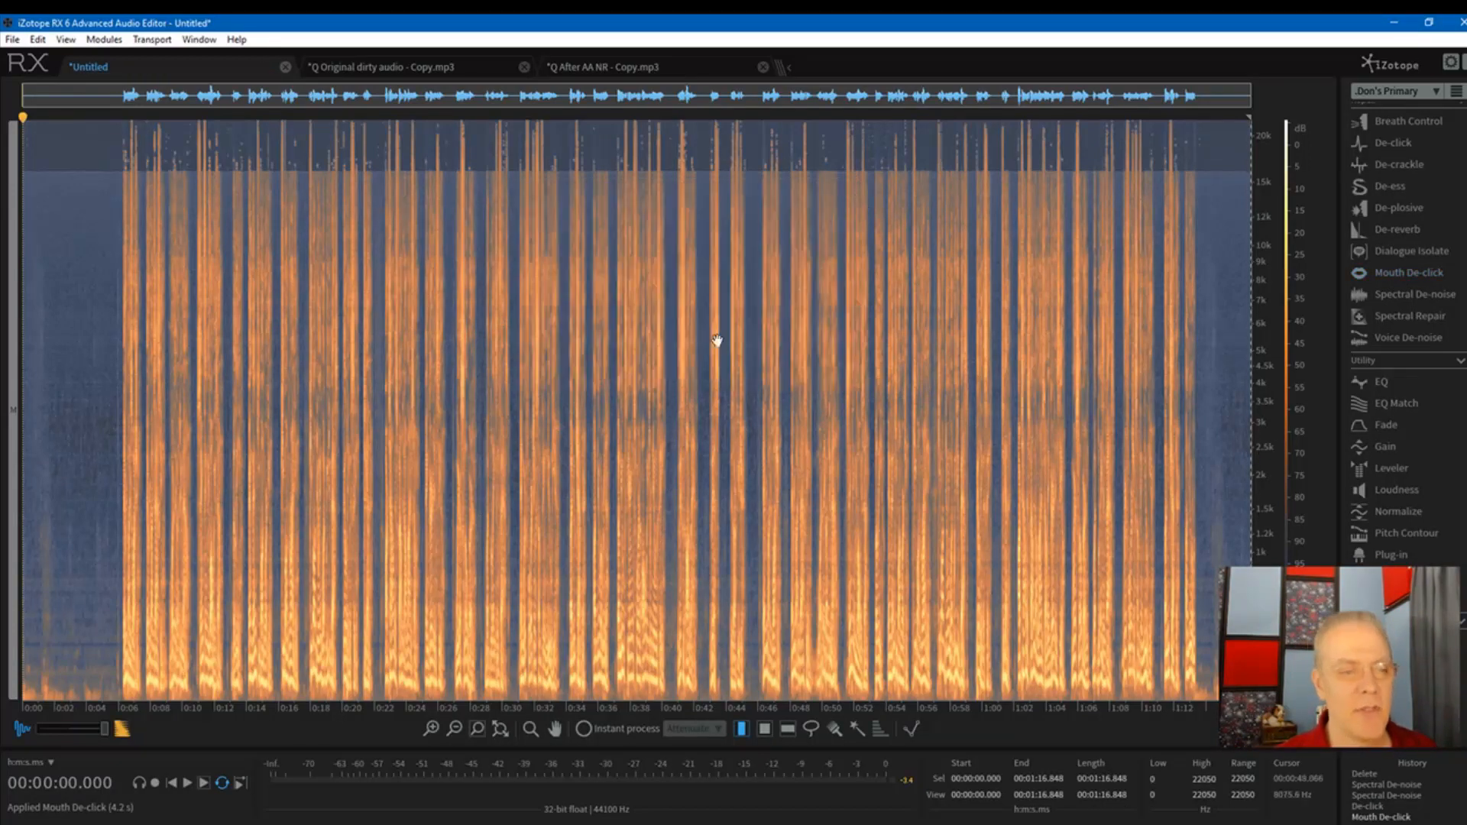
Step: Listen to the de-clicked voice from about 22.2 s and again from about 31.1 s
click(377, 530)
key(space)
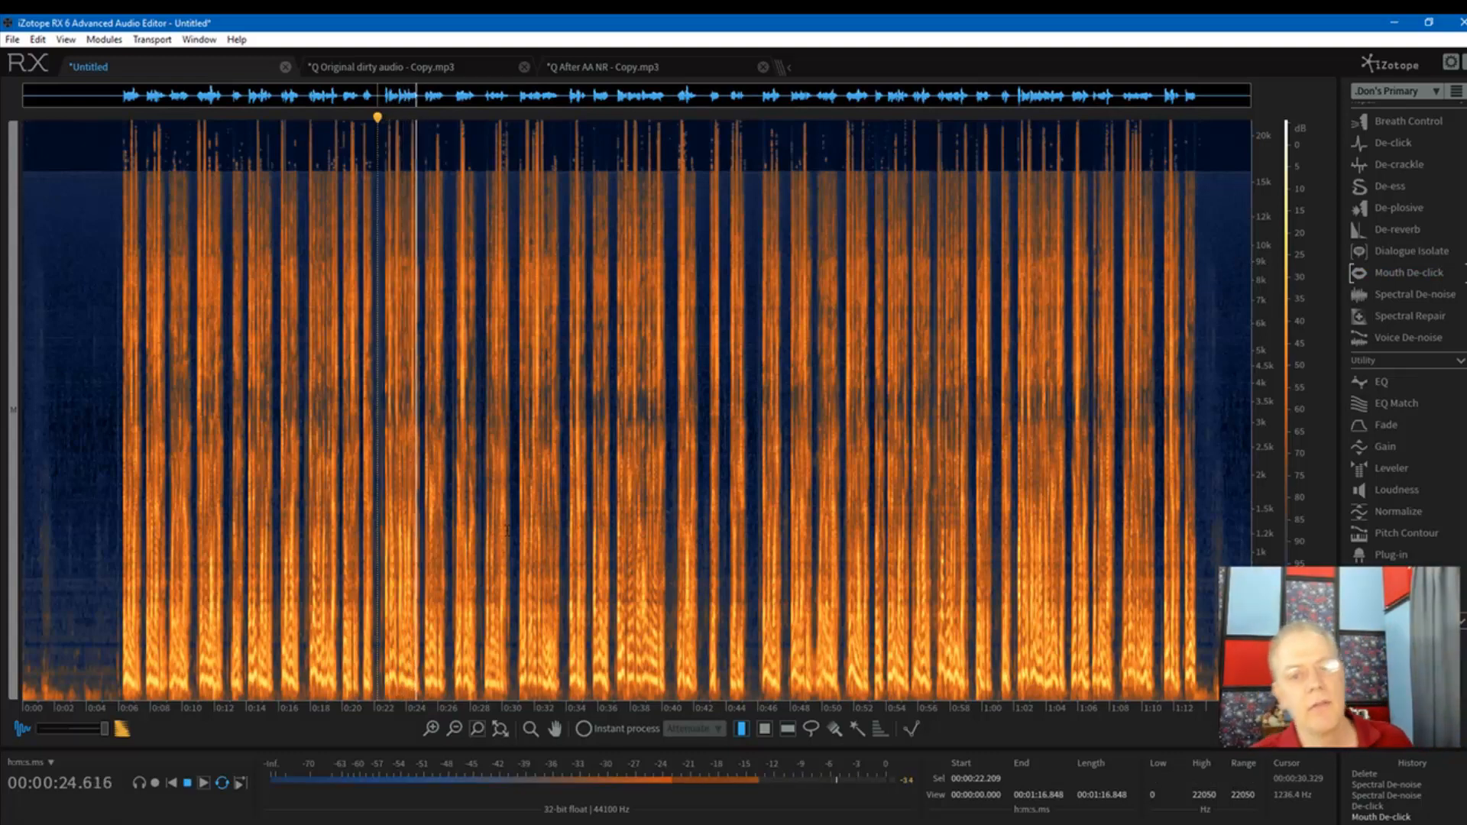
key(space)
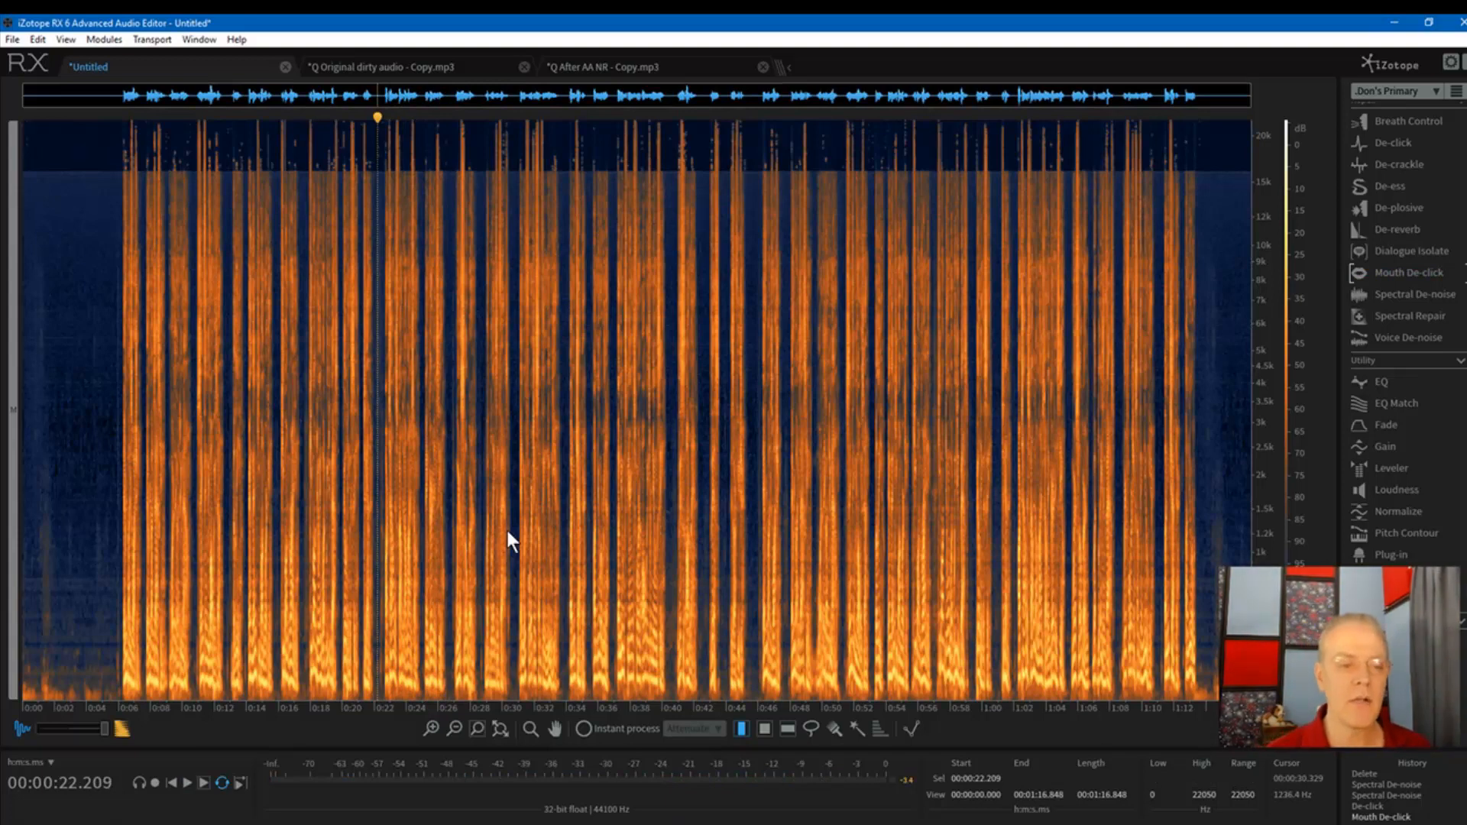
click(521, 494)
key(space)
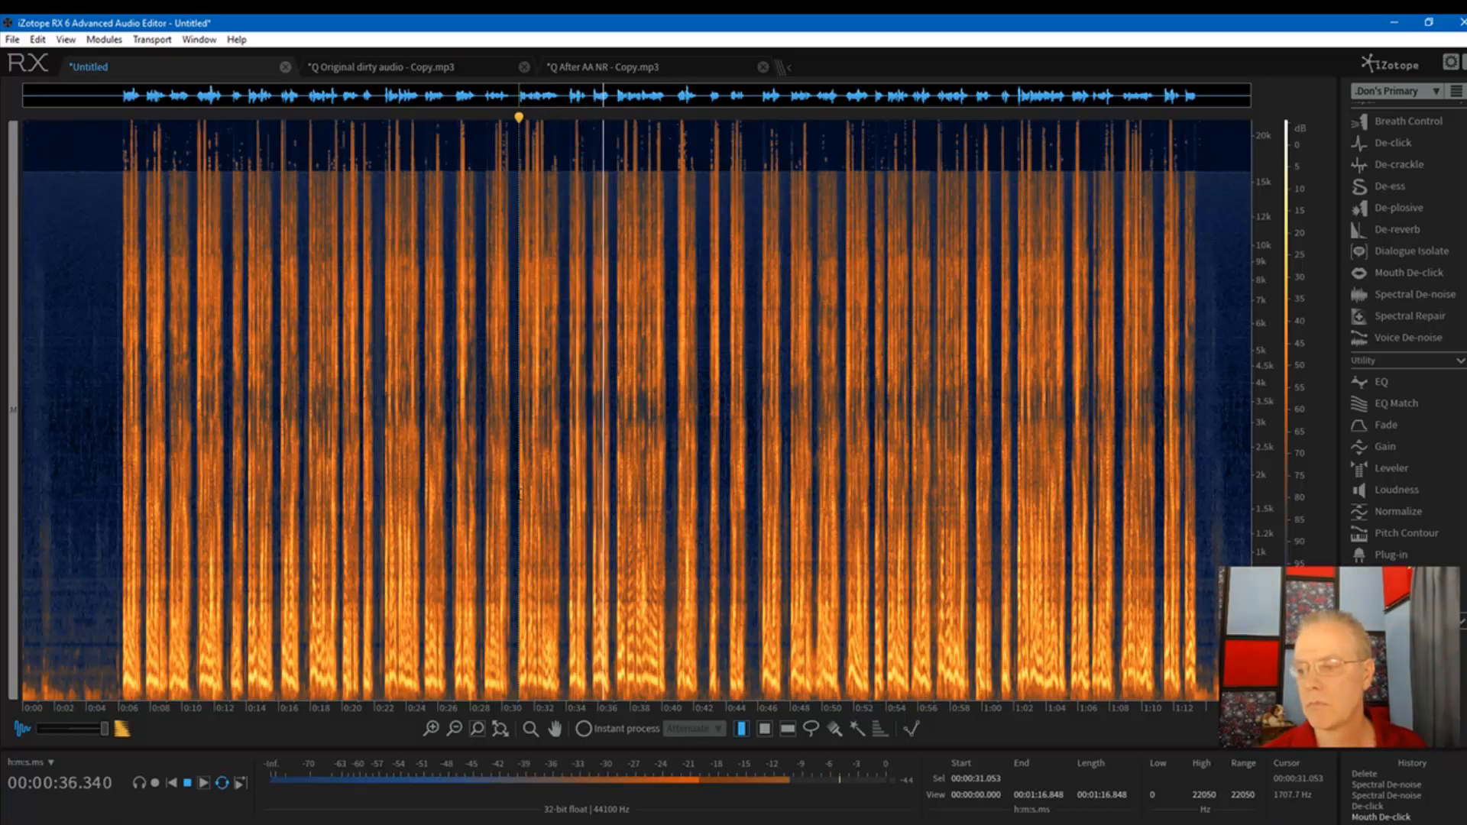
key(space)
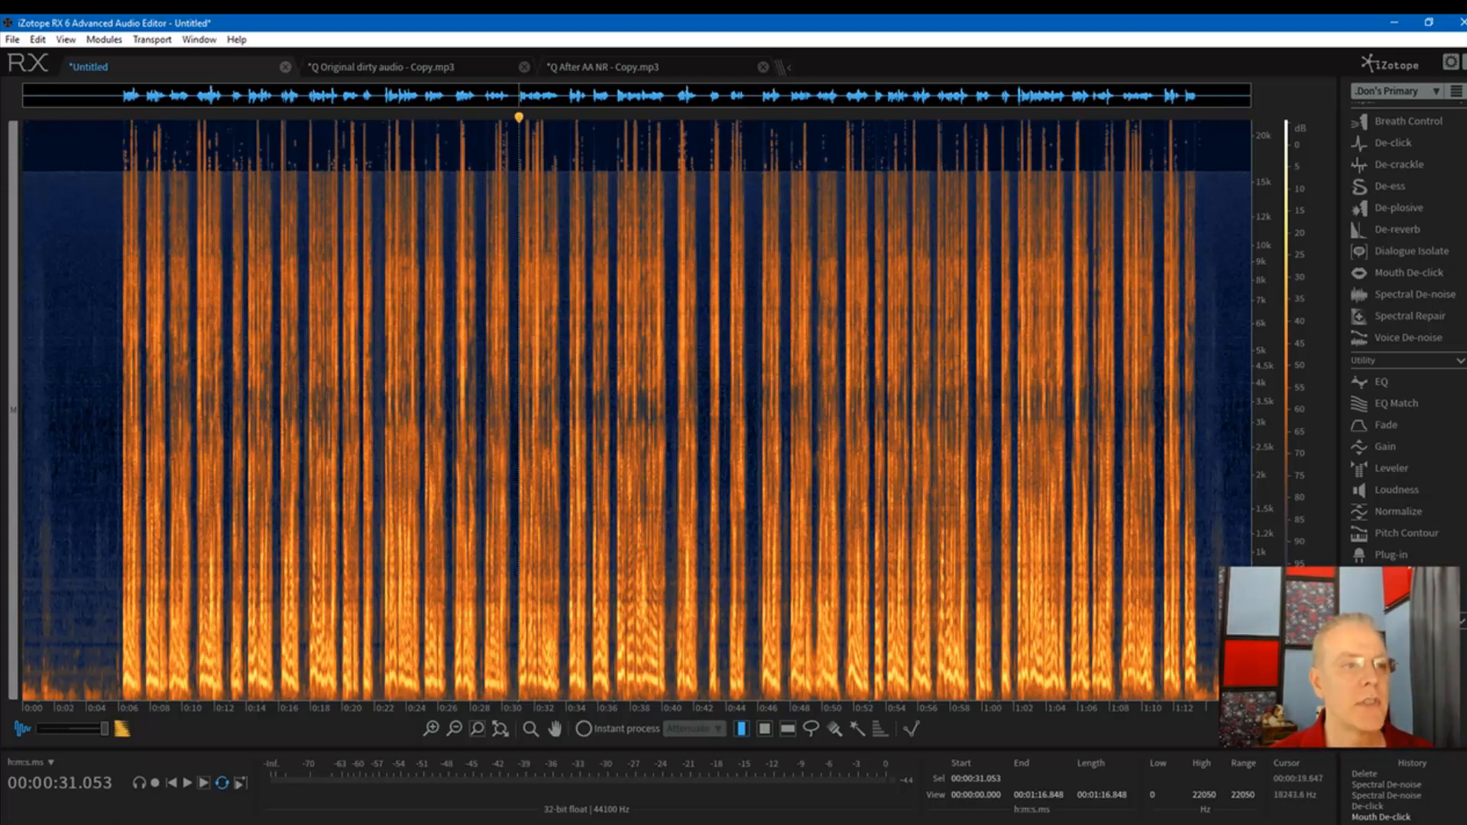
Step: Show the "Q After AA NR - Copy.mp3" recording and examine the low-frequency noise in the pauses between about 37.9 and 41.8 s
click(658, 66)
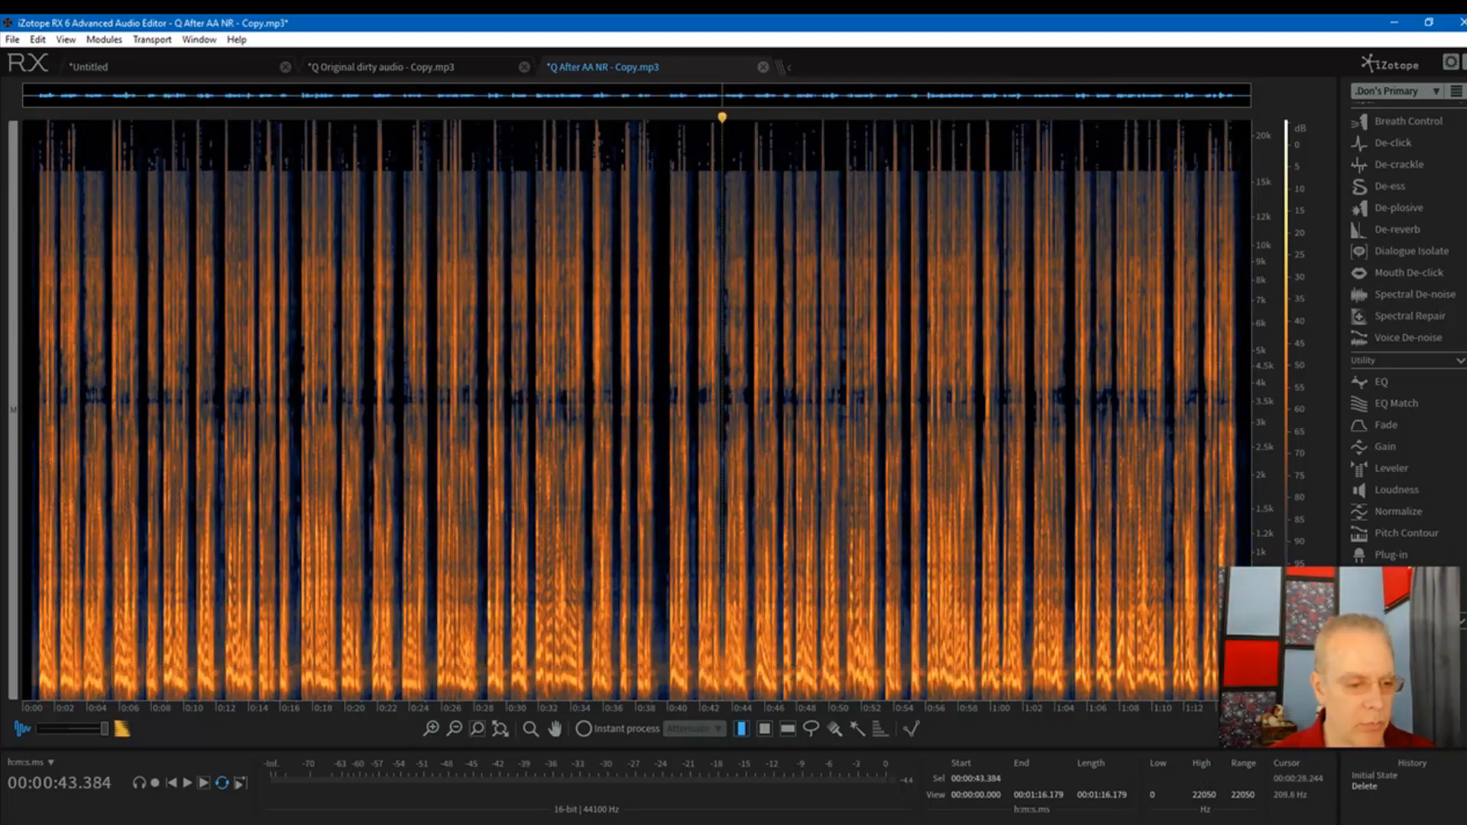
click(658, 623)
triple_click(431, 729)
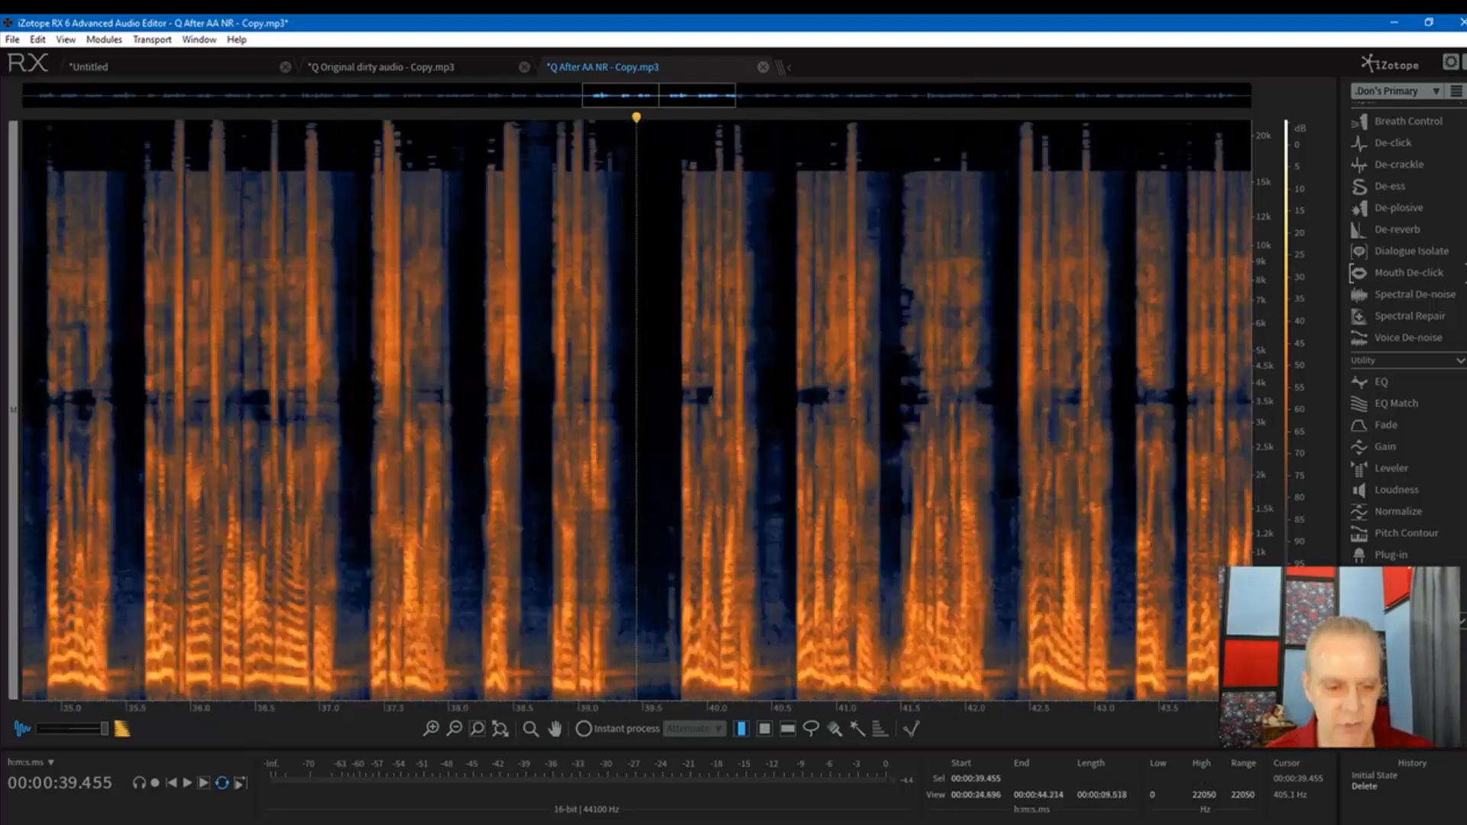
drag(581, 646, 618, 649)
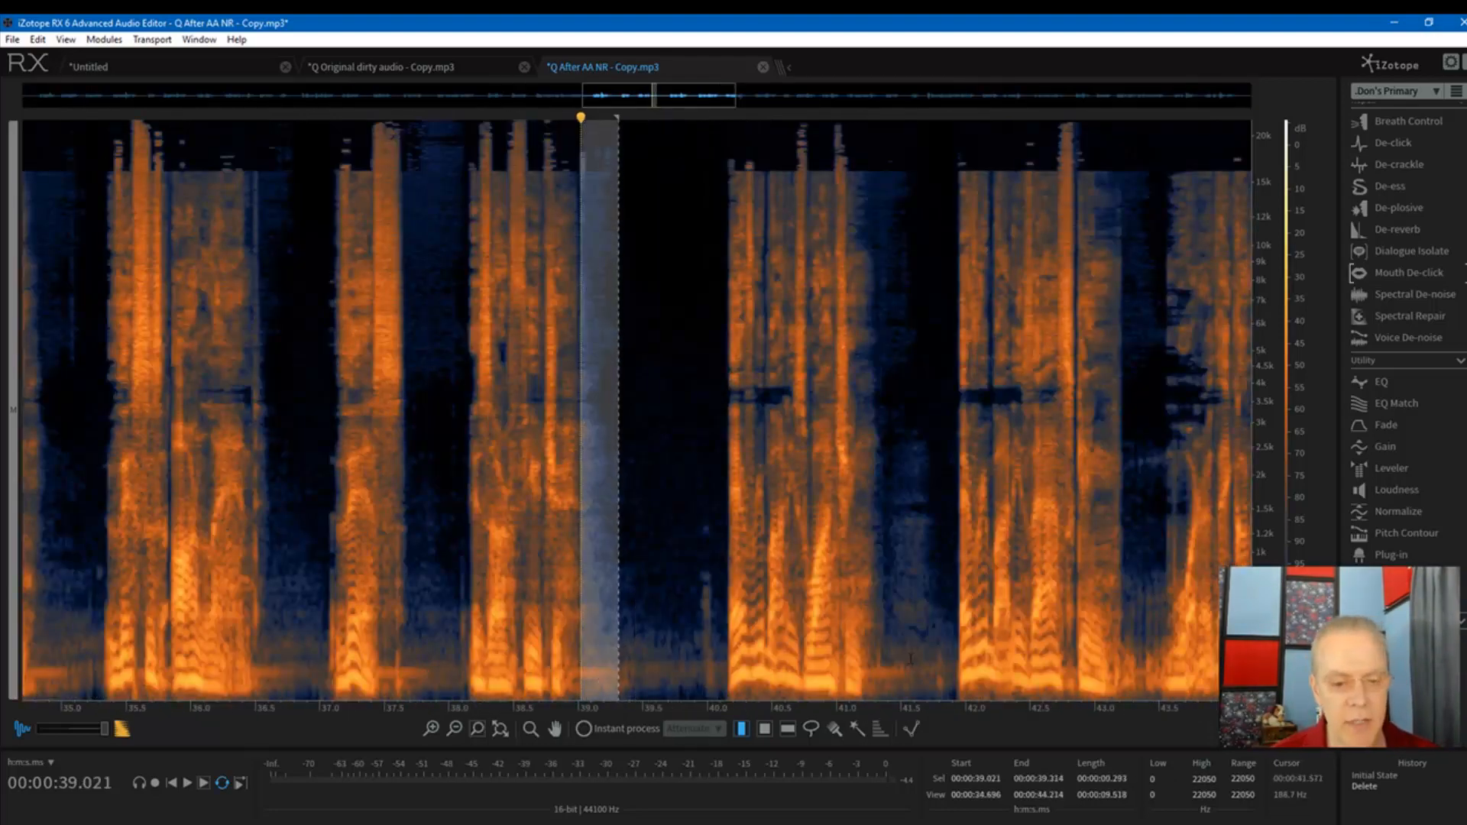
click(438, 540)
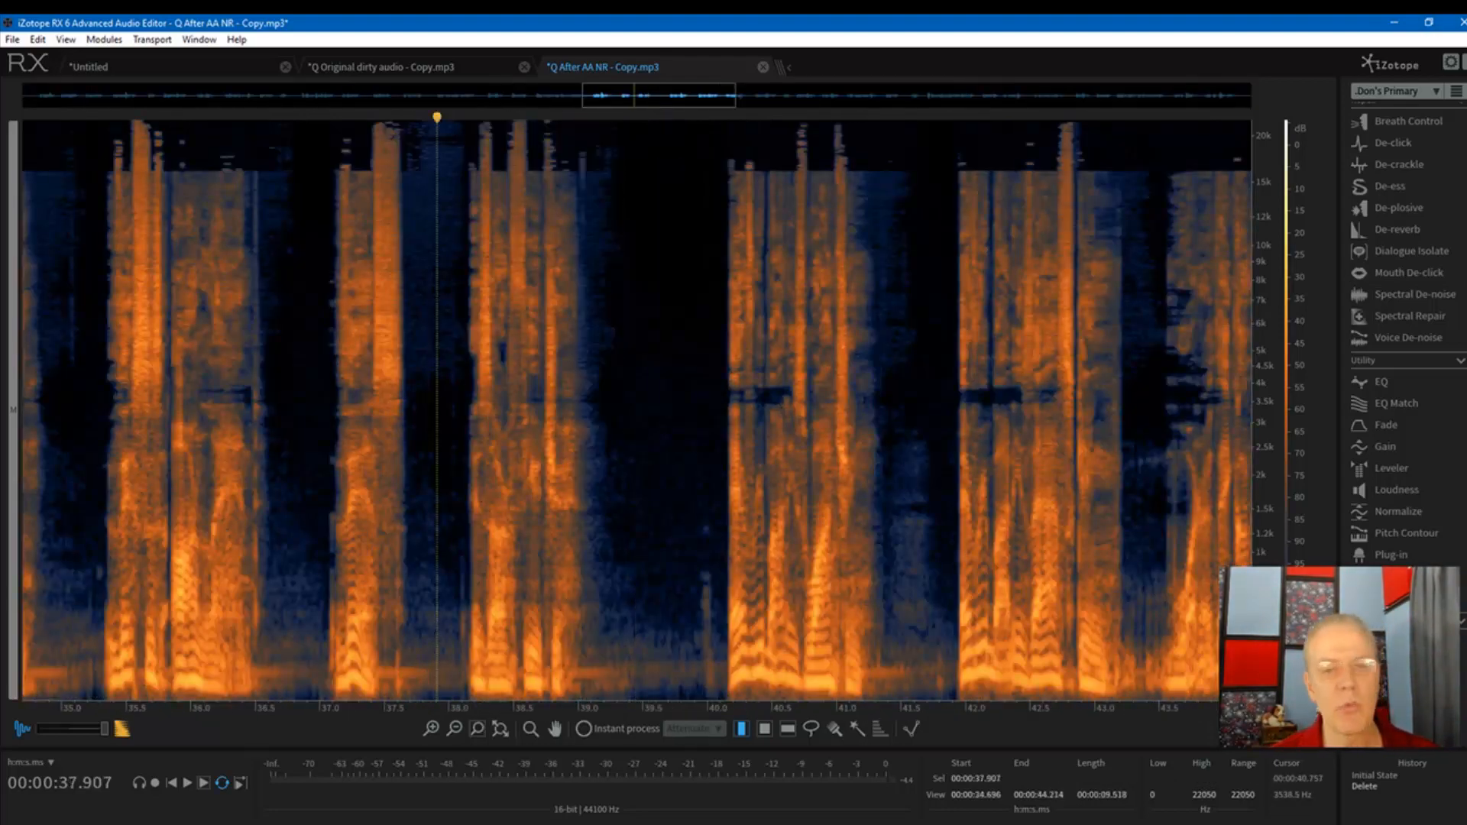
click(850, 329)
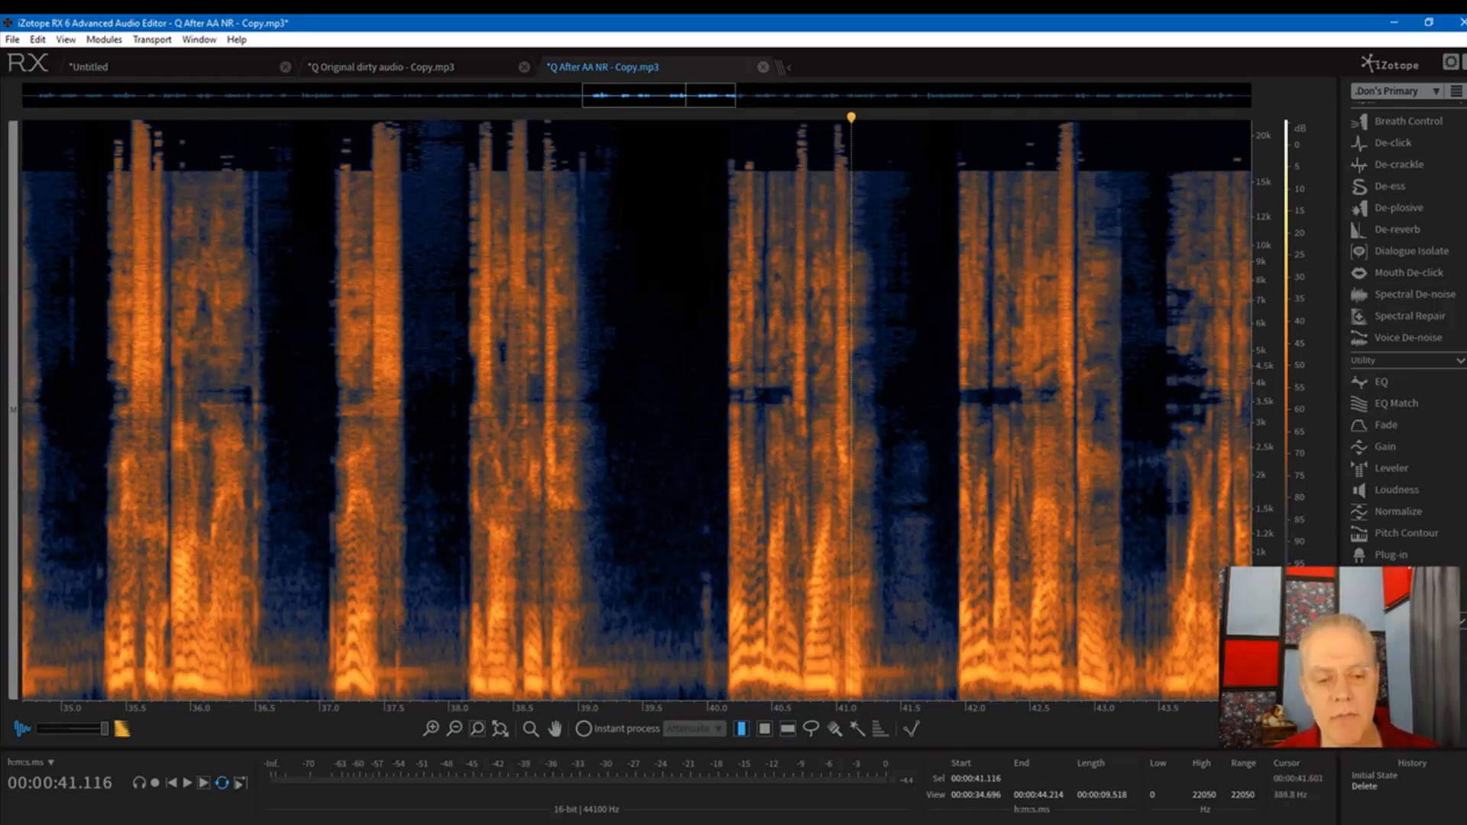
drag(877, 633, 910, 633)
click(933, 503)
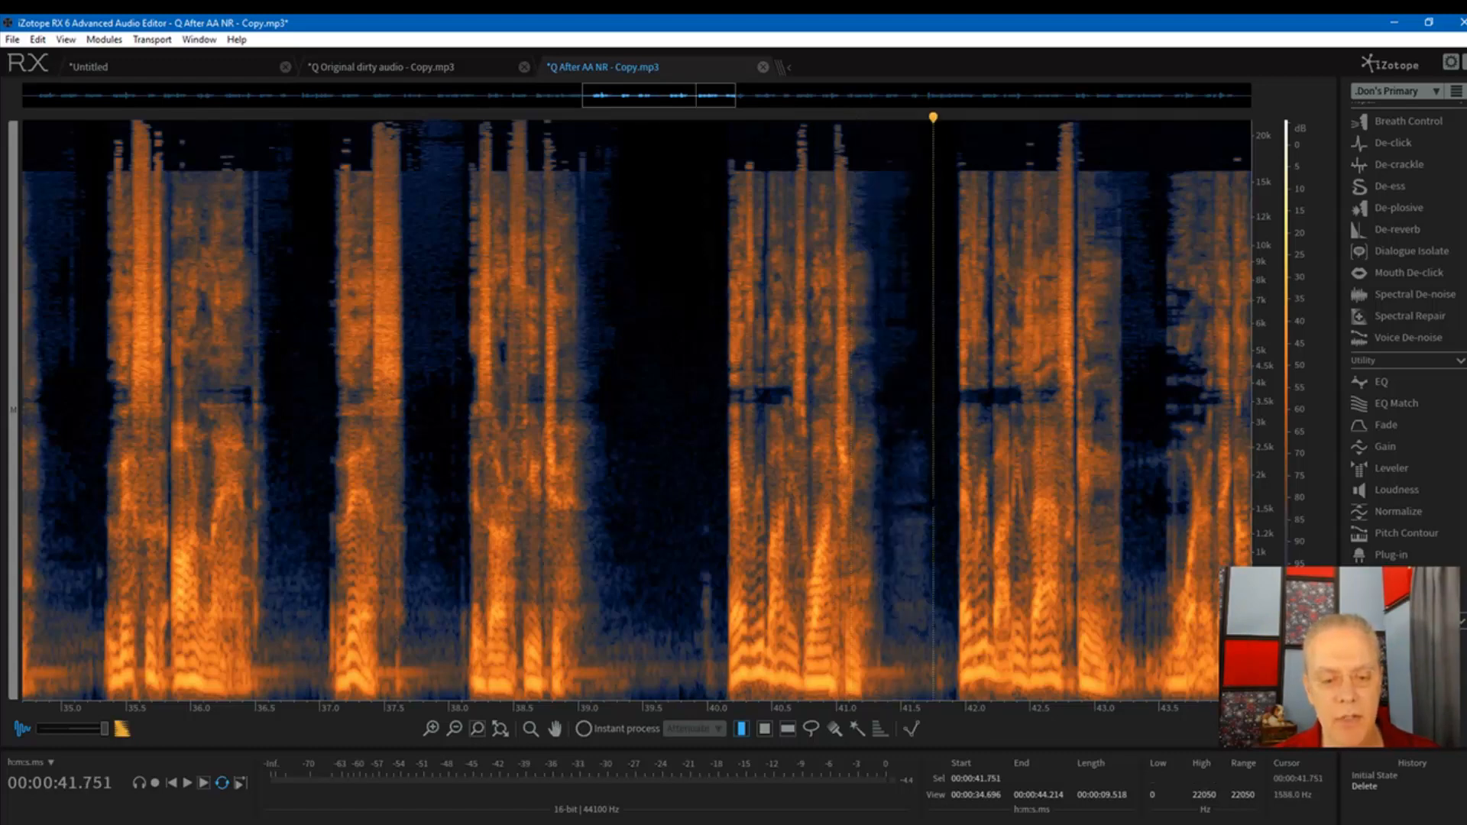
Step: Examine the remaining low-frequency noise in the same recording's pauses around 55.8 s and 1:00.6
scroll(933, 503, down, 5)
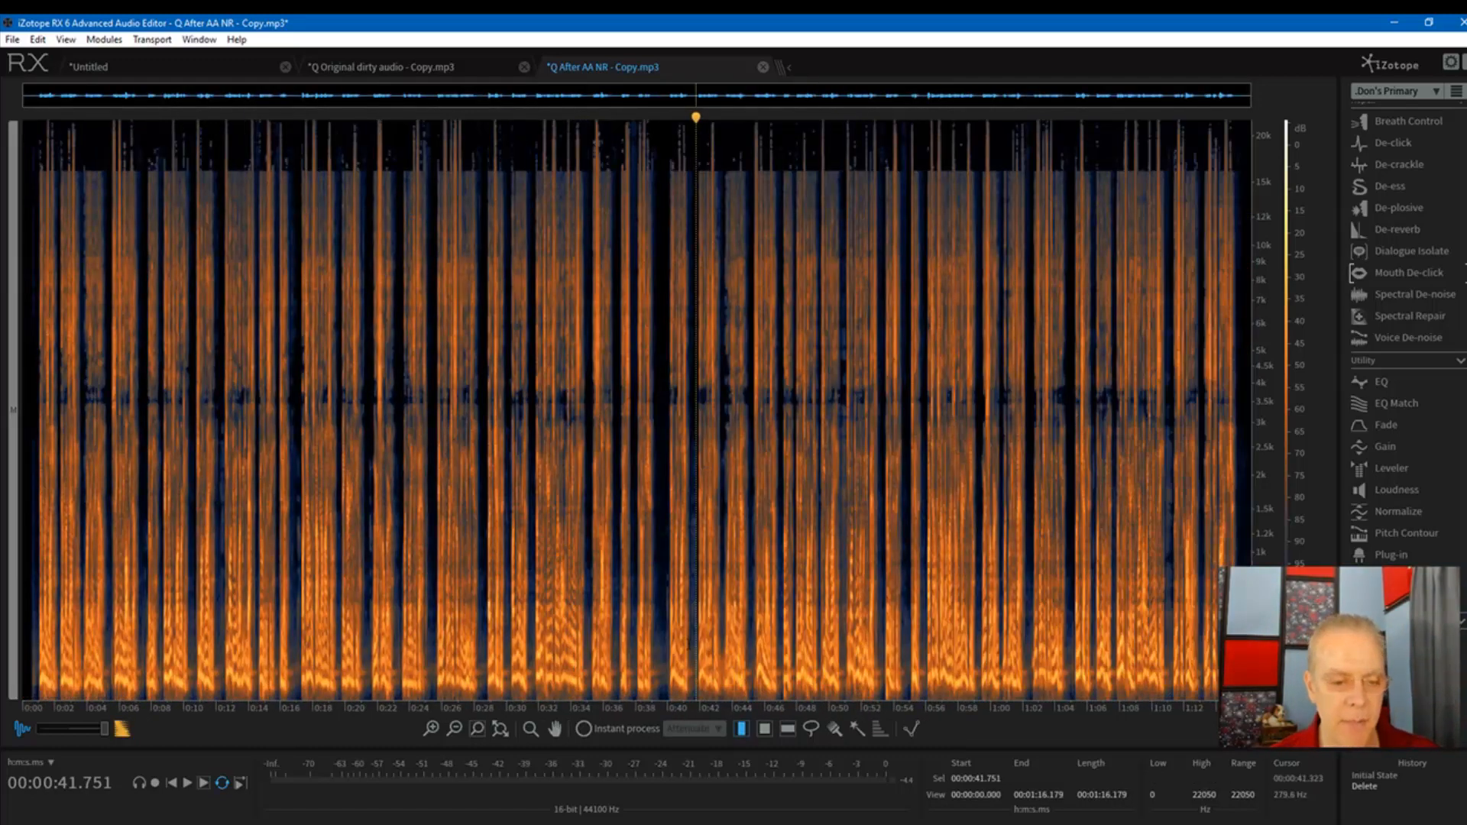
click(906, 659)
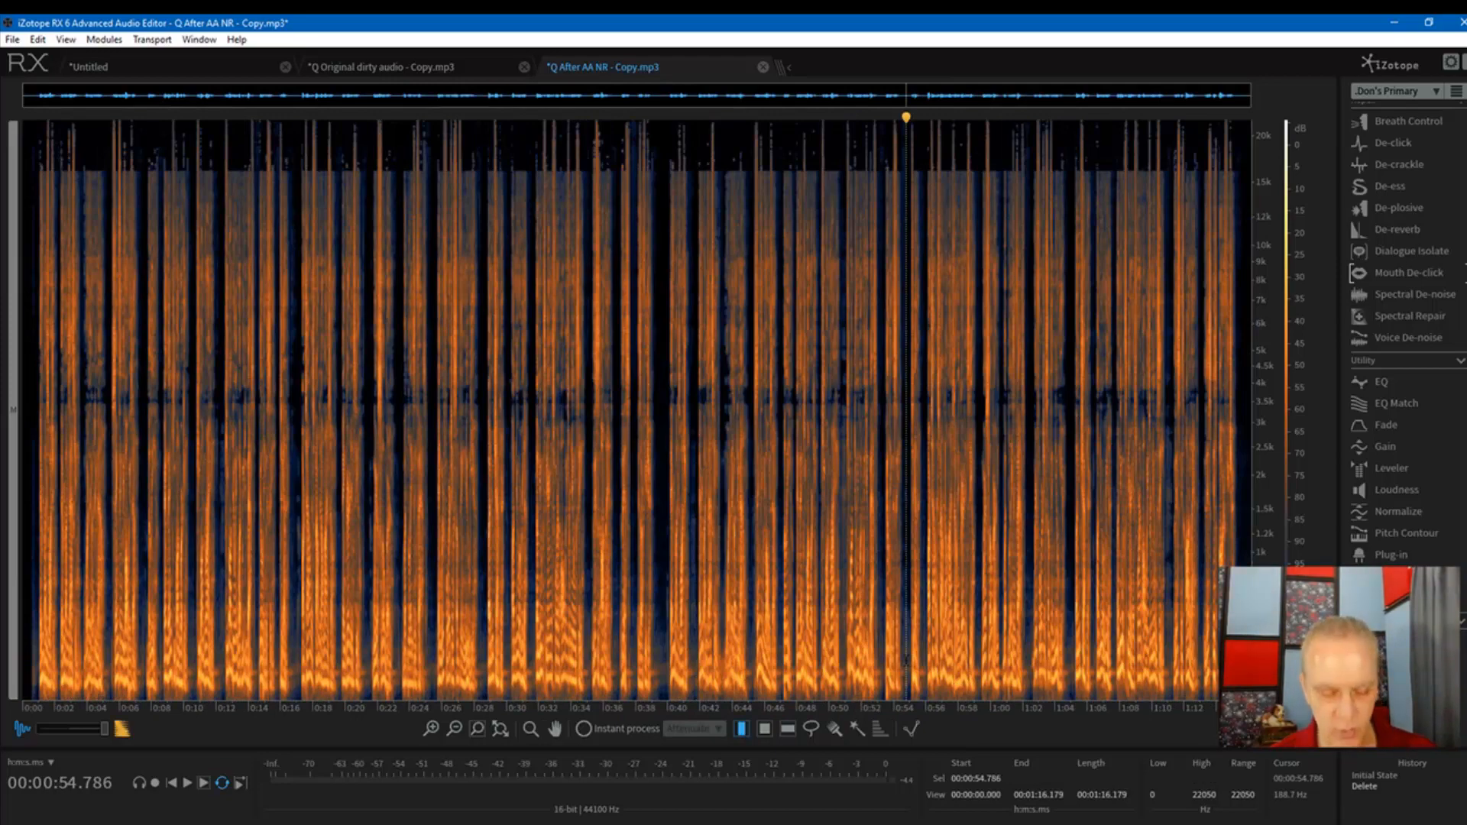
scroll(906, 658, up, 2)
click(920, 667)
click(704, 666)
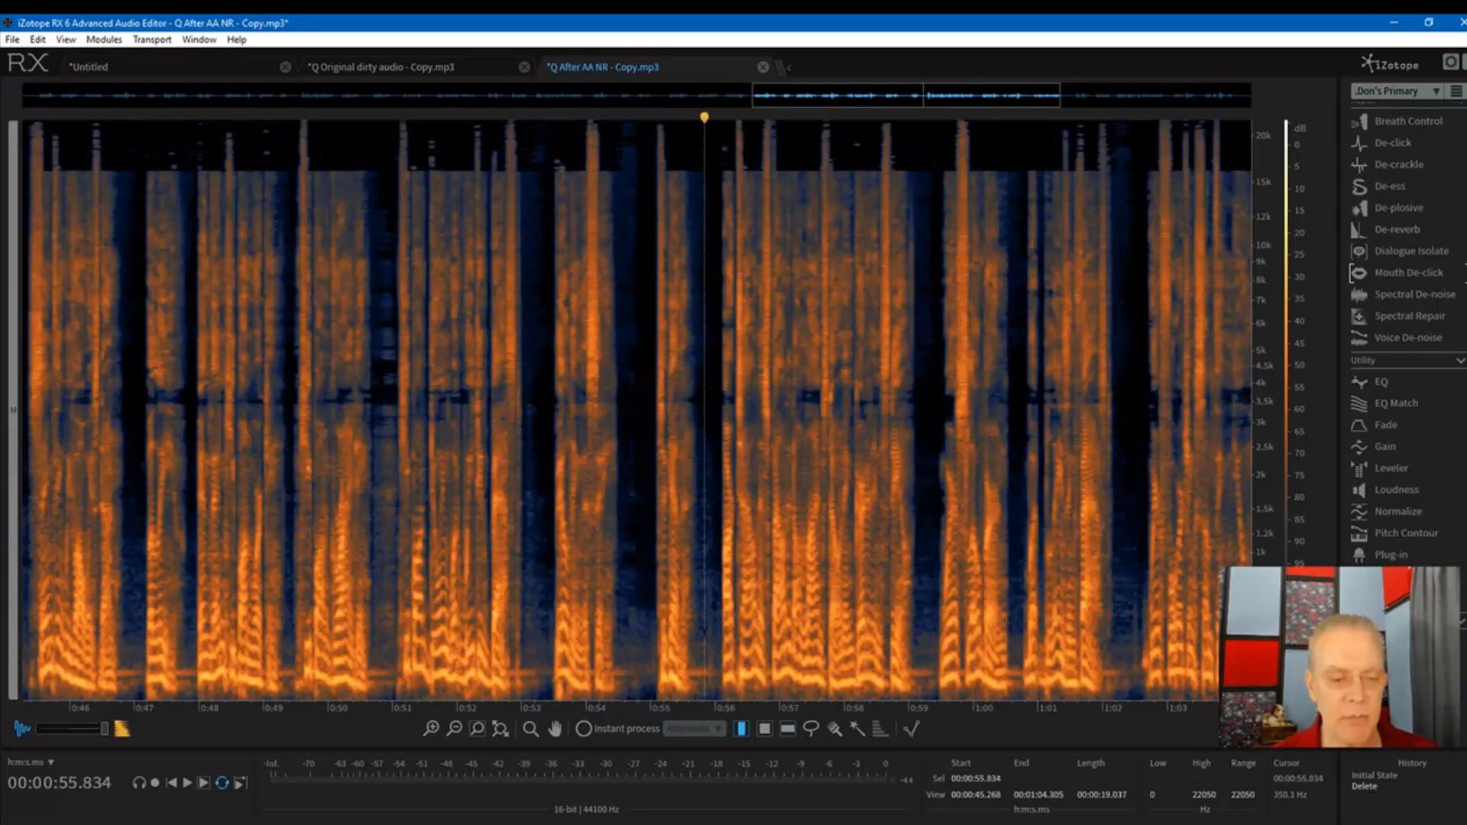
click(1110, 667)
click(1014, 667)
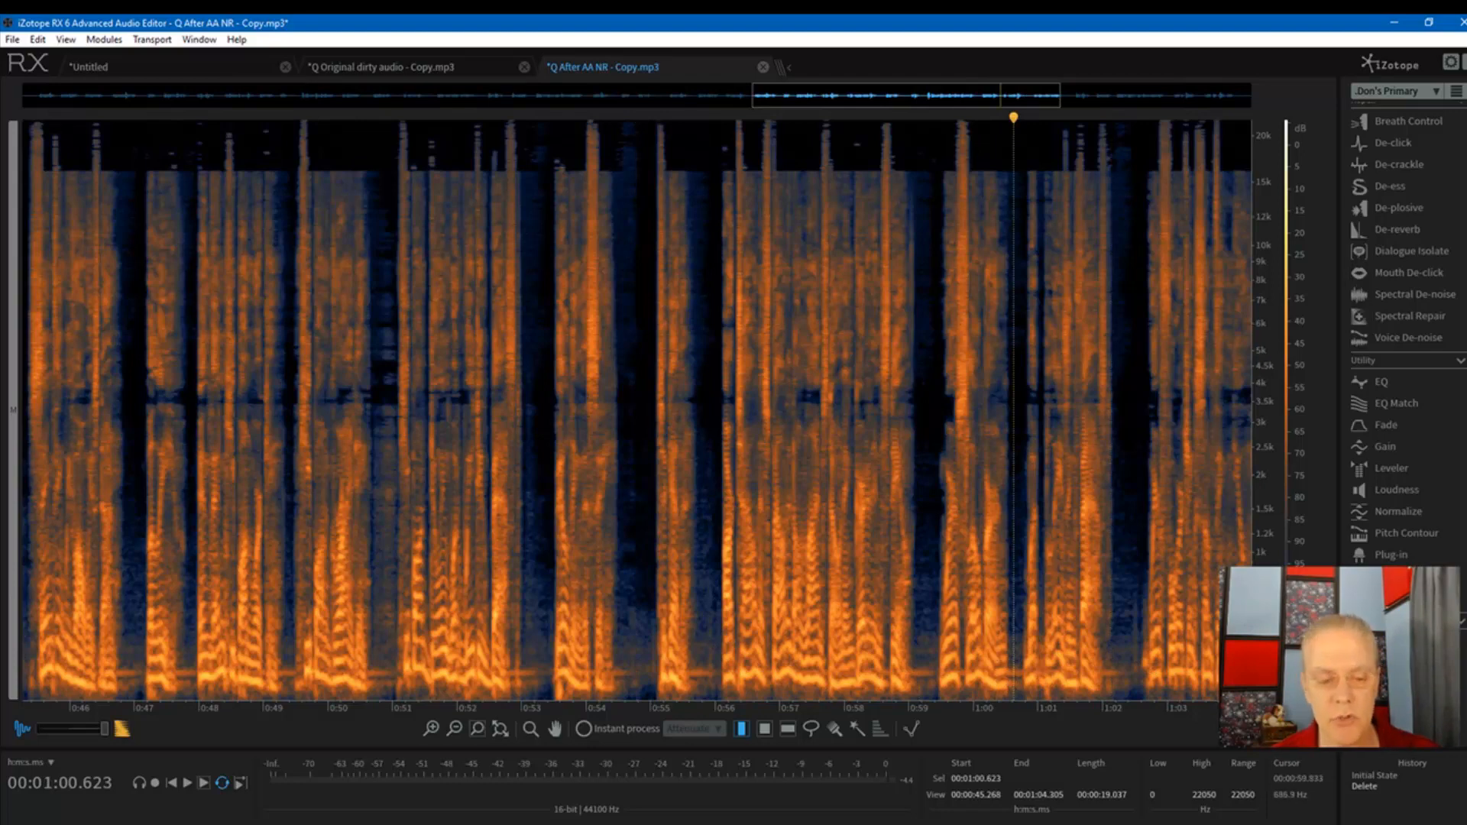
Step: View the "Q Original dirty audio - Copy.mp3" recording for comparison, and return to the Untitled recording with the playhead at about 5.9 s
click(402, 66)
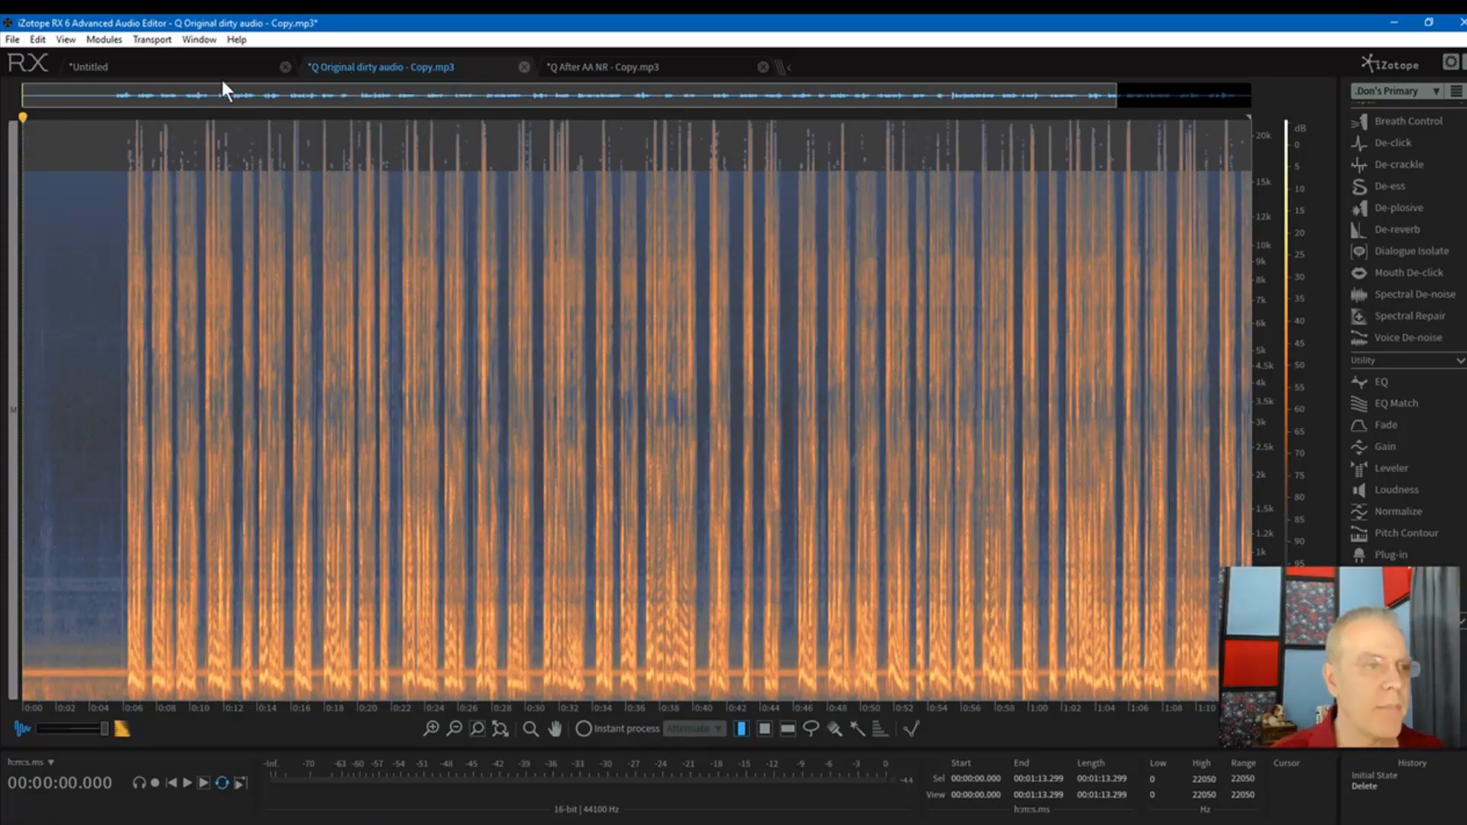
click(155, 72)
click(93, 321)
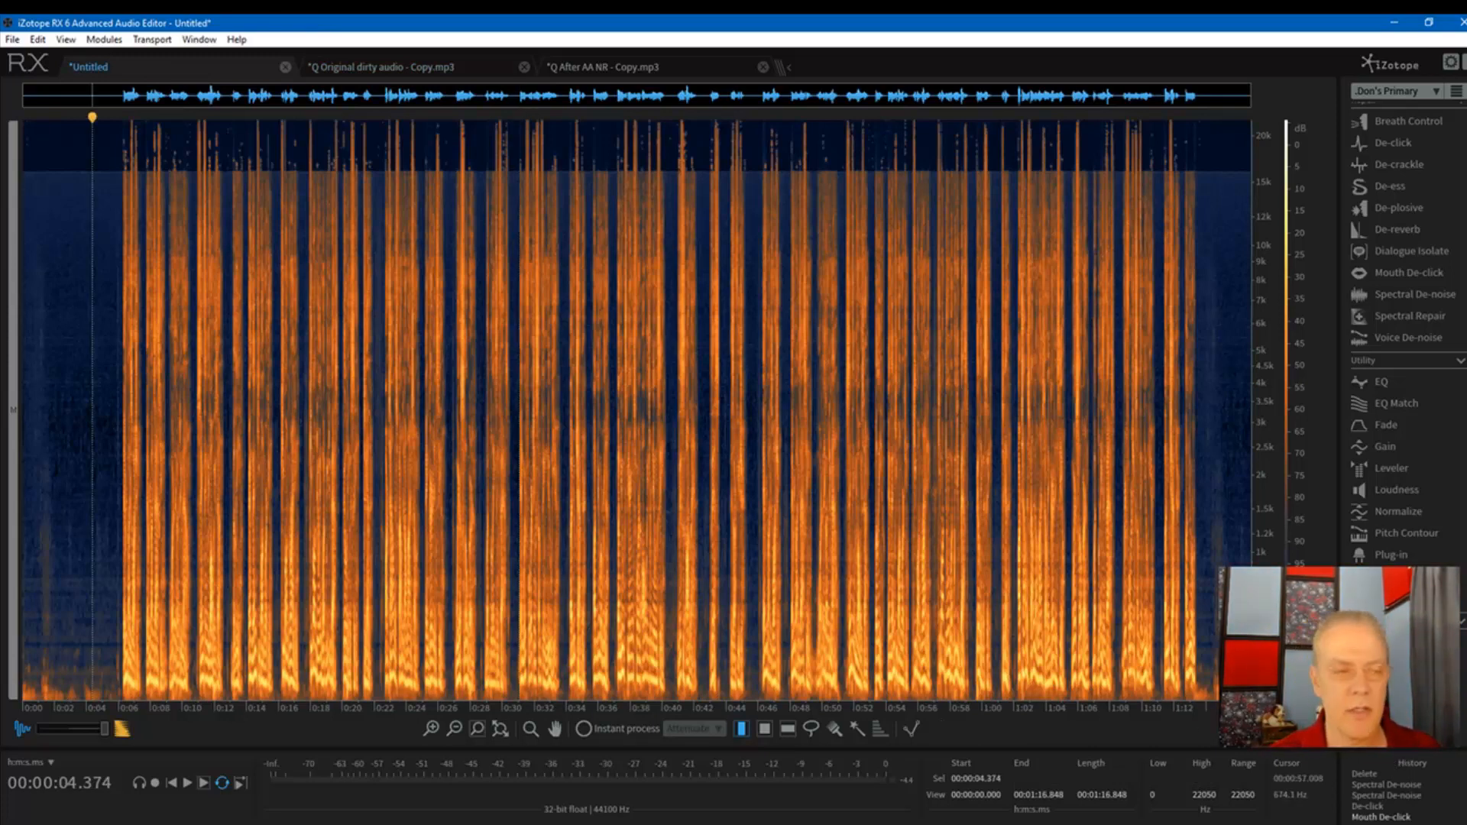
click(116, 287)
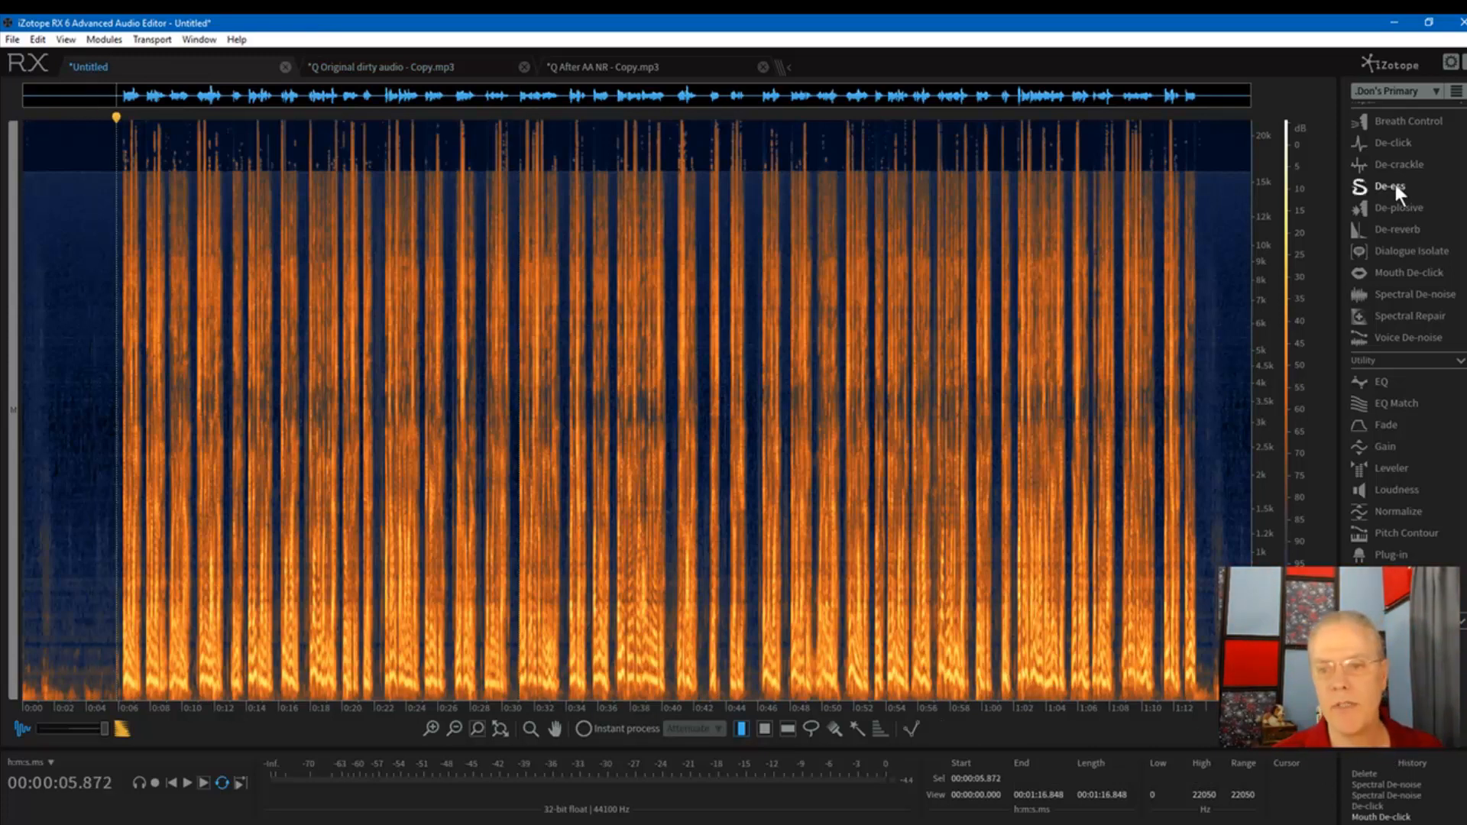
Step: Review the high-pass and low-pass curve in the EQ module, close it unapplied, and open Spectral De-noise
click(1380, 383)
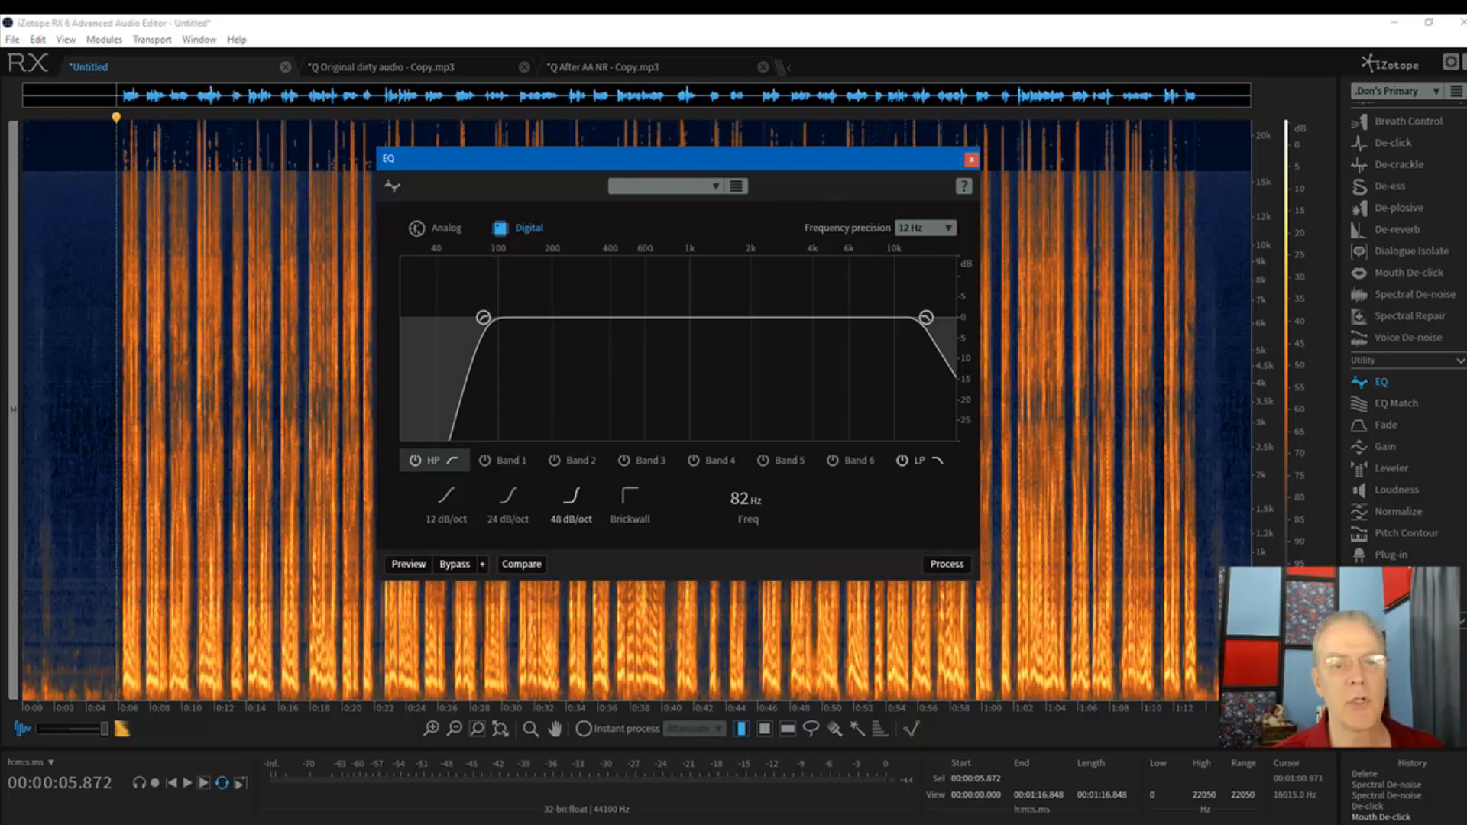
click(972, 159)
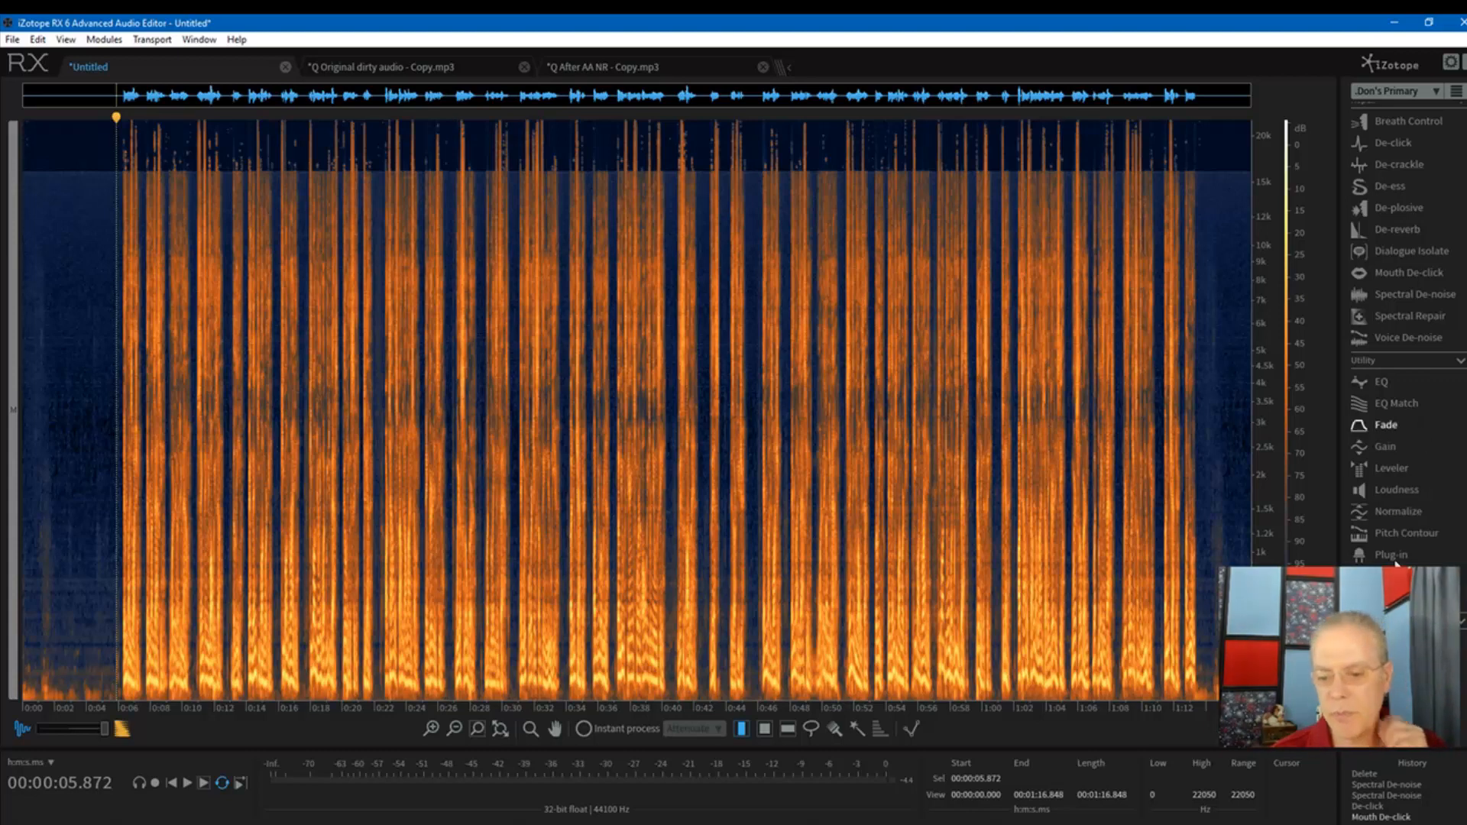
click(1404, 292)
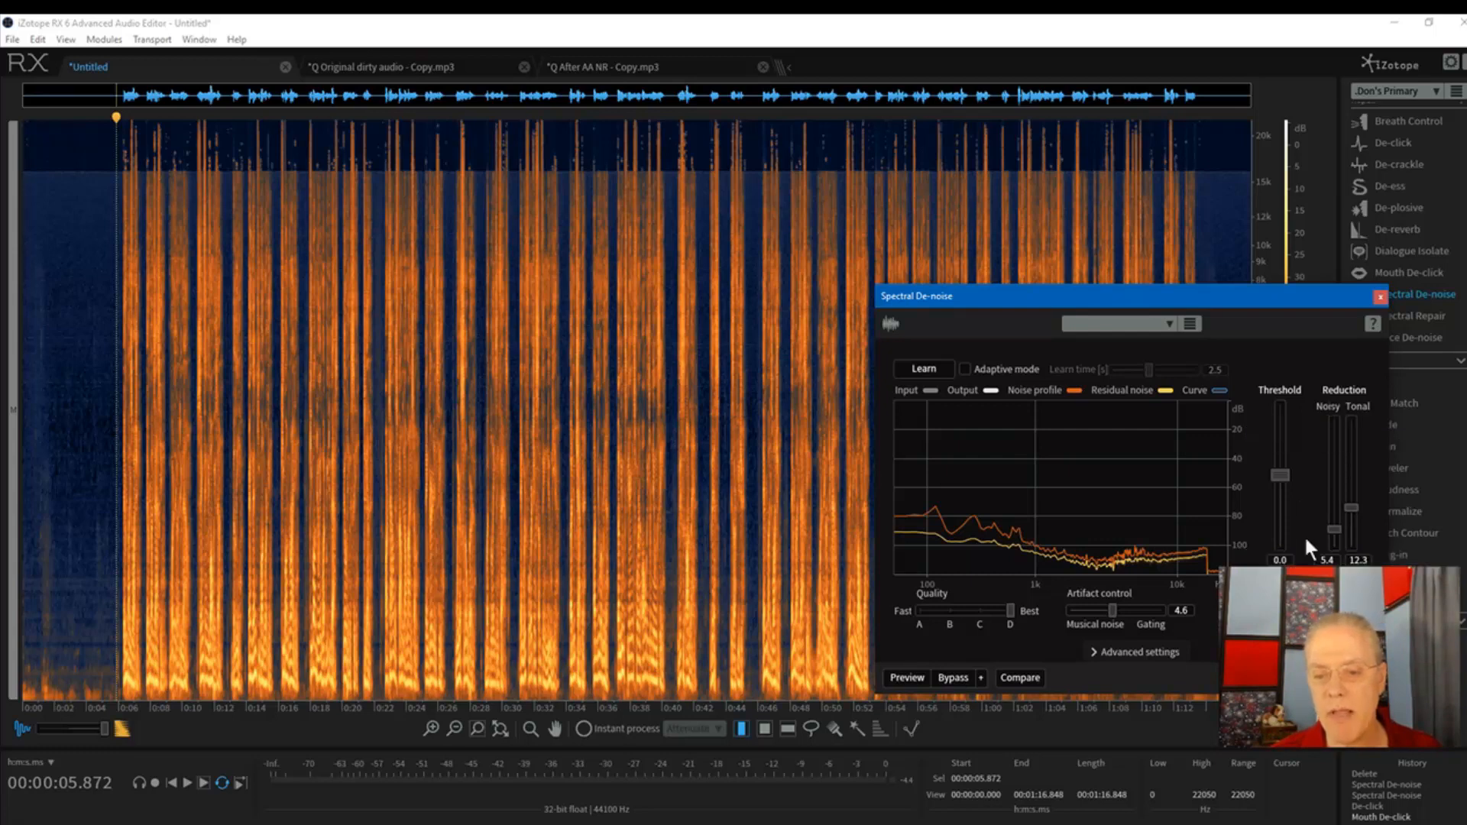
Step: Activate the time-frequency selection tool and examine the residual noise in the pause around 45.5 s up close
click(764, 728)
click(719, 631)
key(ctrl+Up)
key(ctrl+Up)
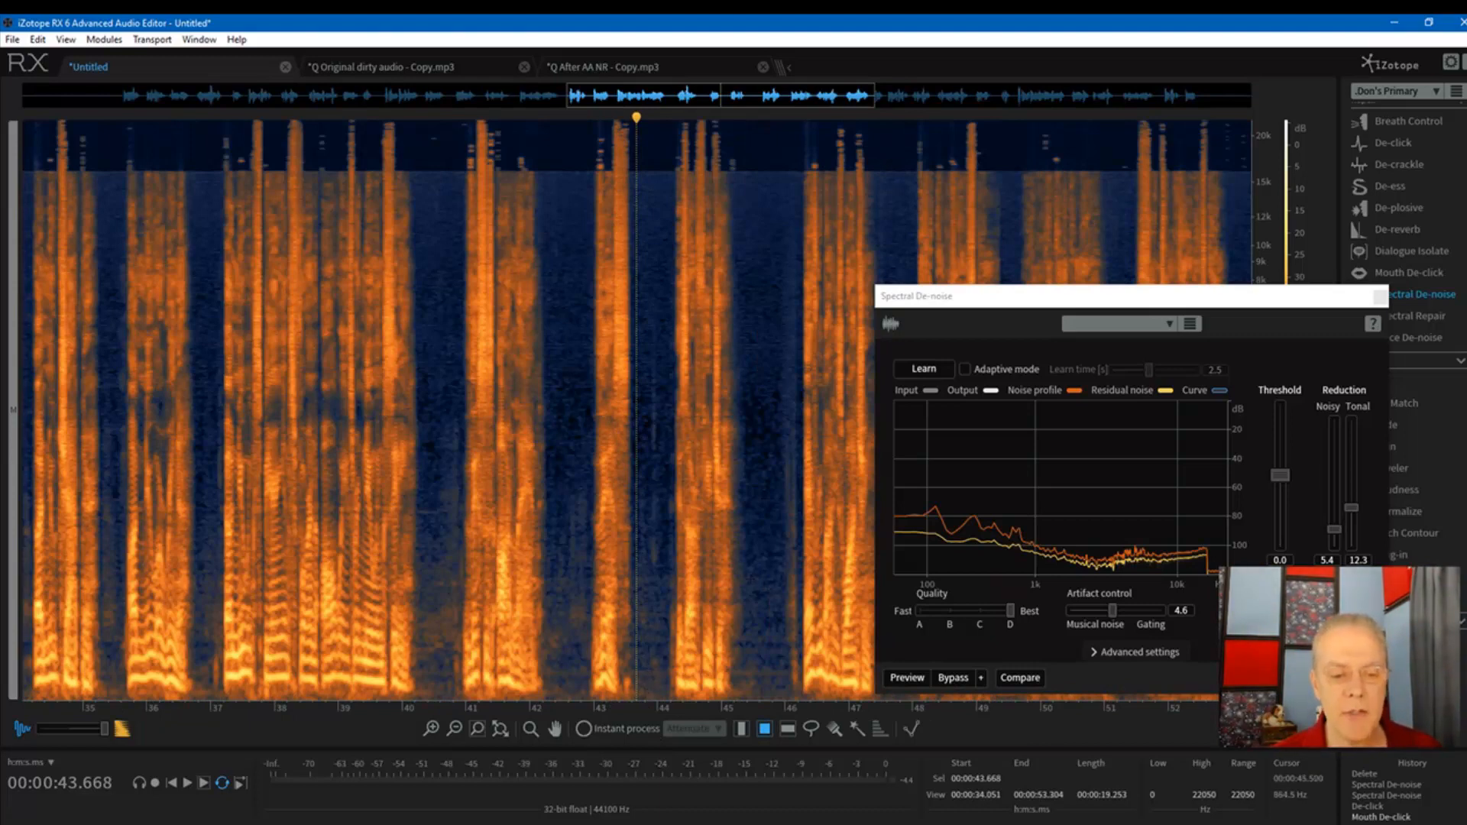
click(756, 438)
key(space)
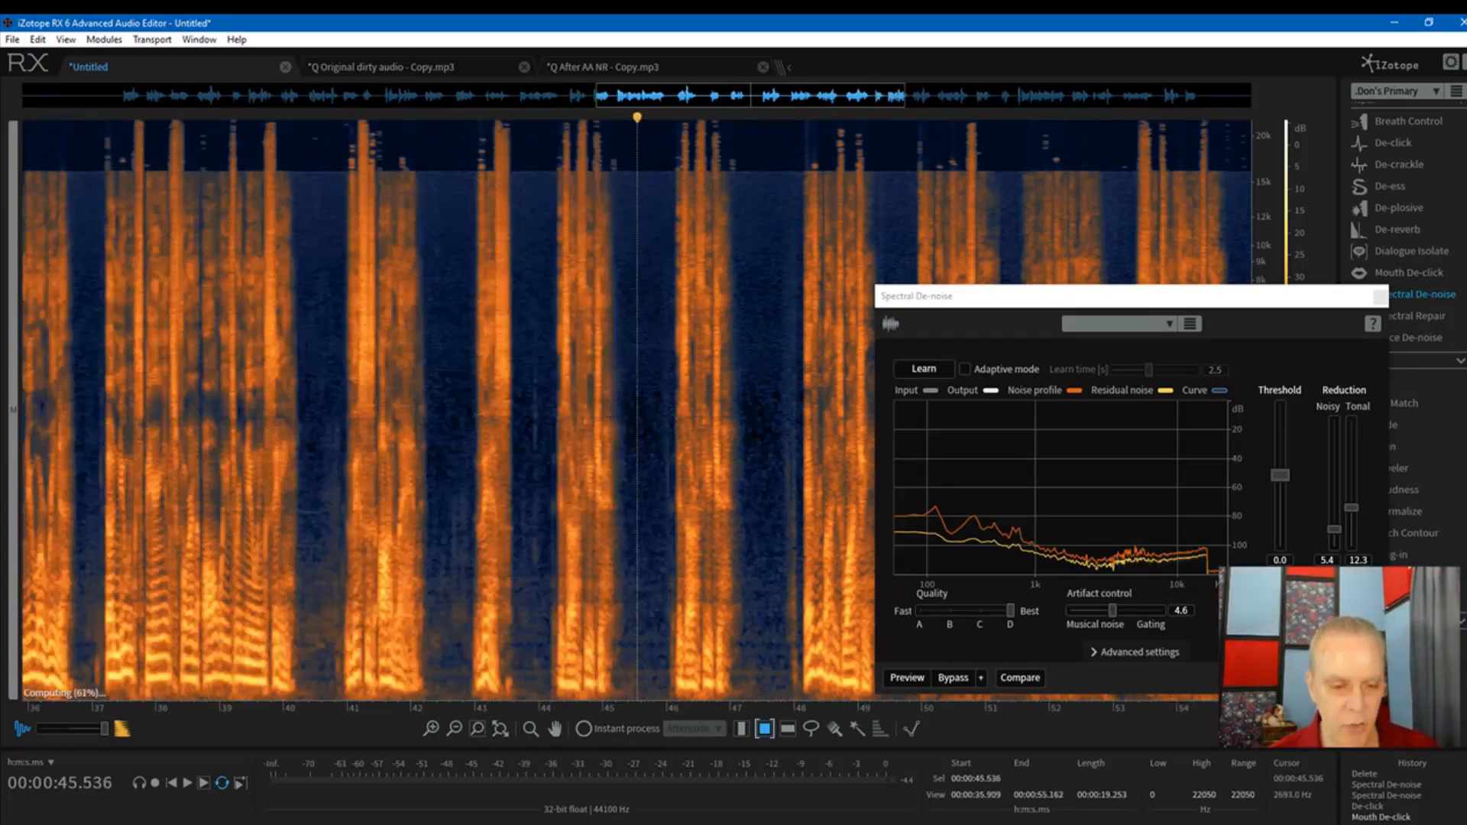
key(ctrl+equal)
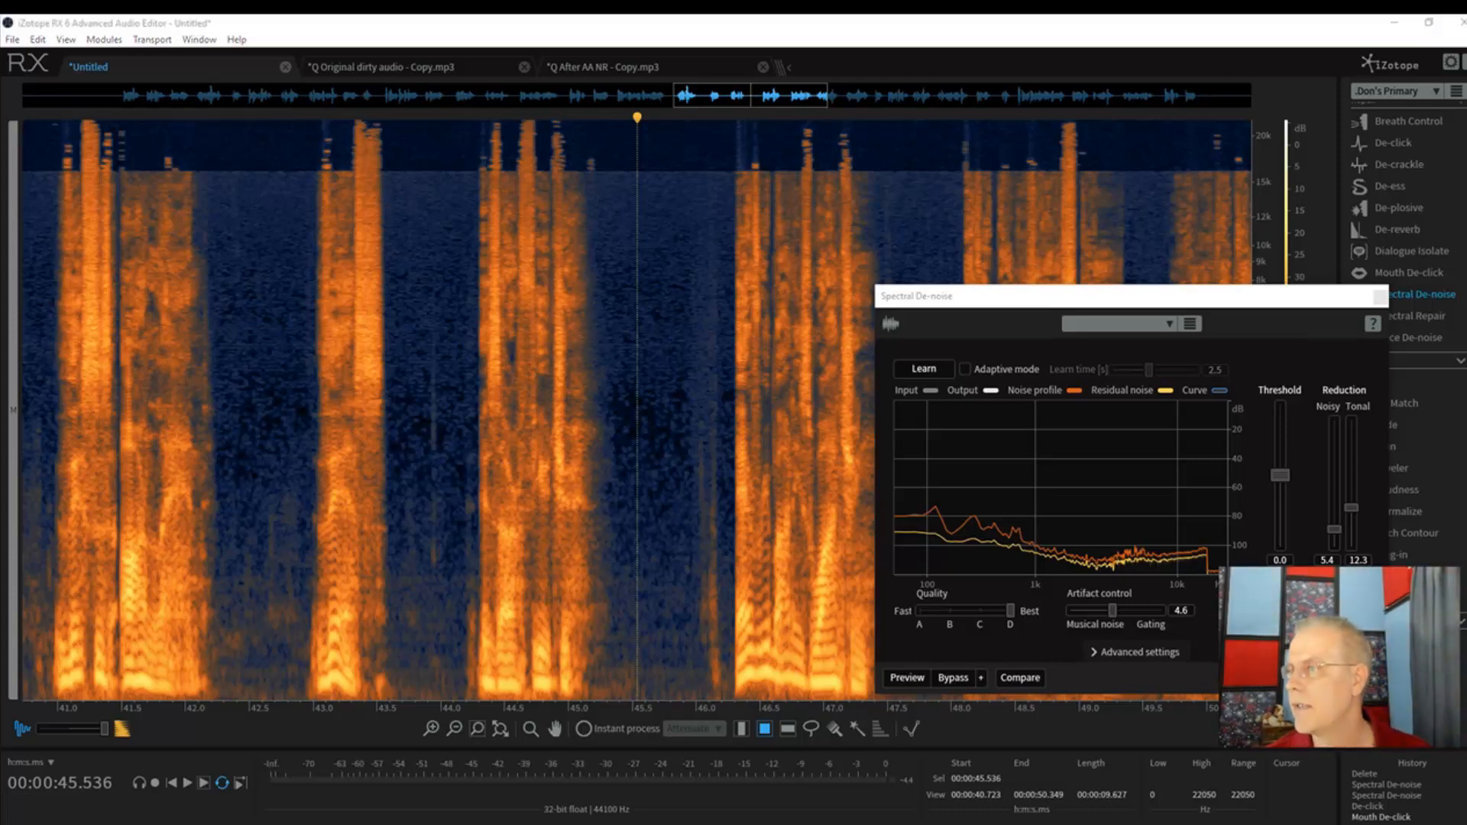
Step: Show the Audio Rescue RX Facebook group in the browser, minimise its chat, widen the window, and move it away from the editor
drag(1466, 134, 595, 50)
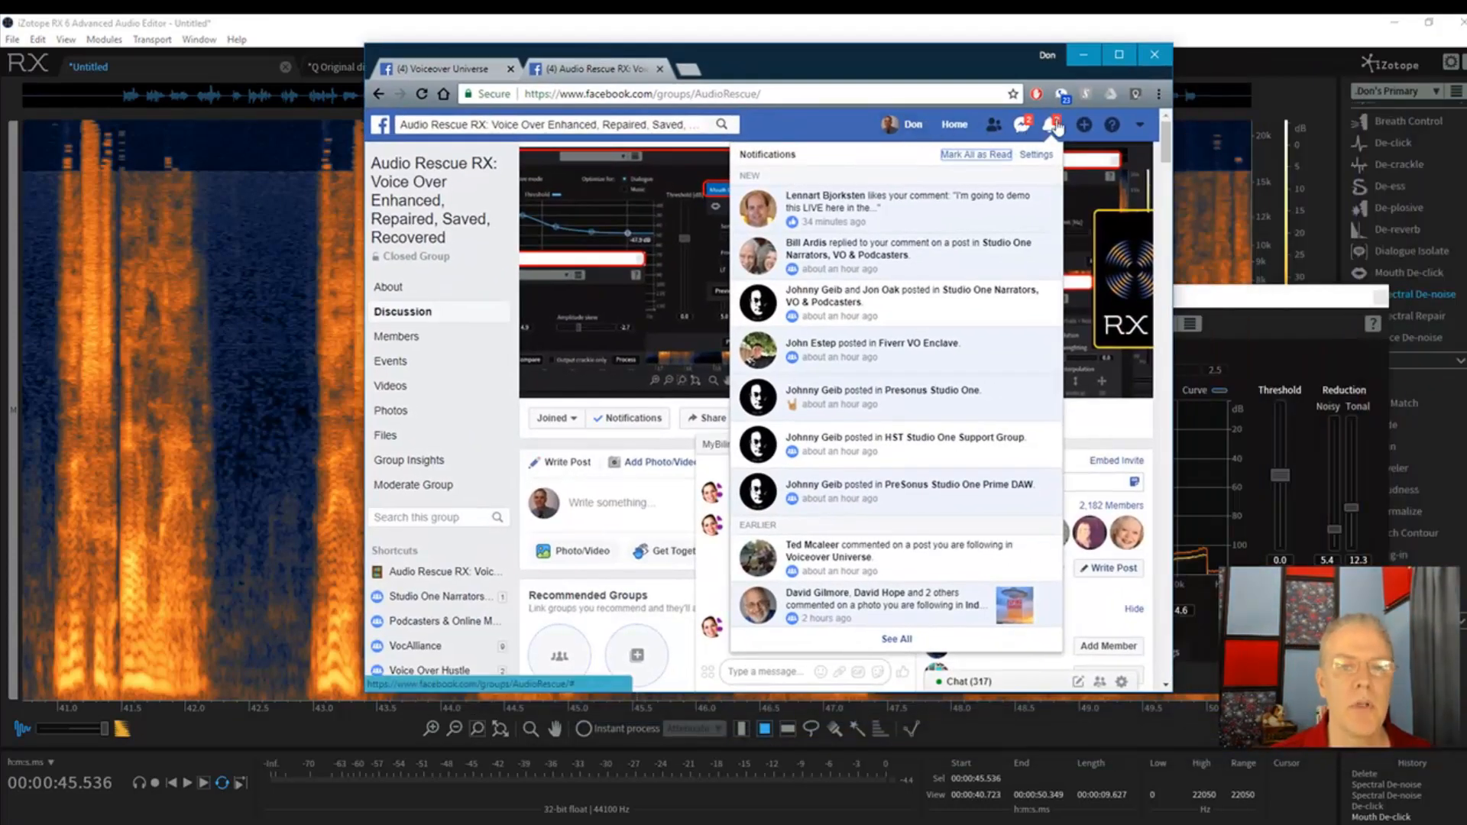
click(723, 446)
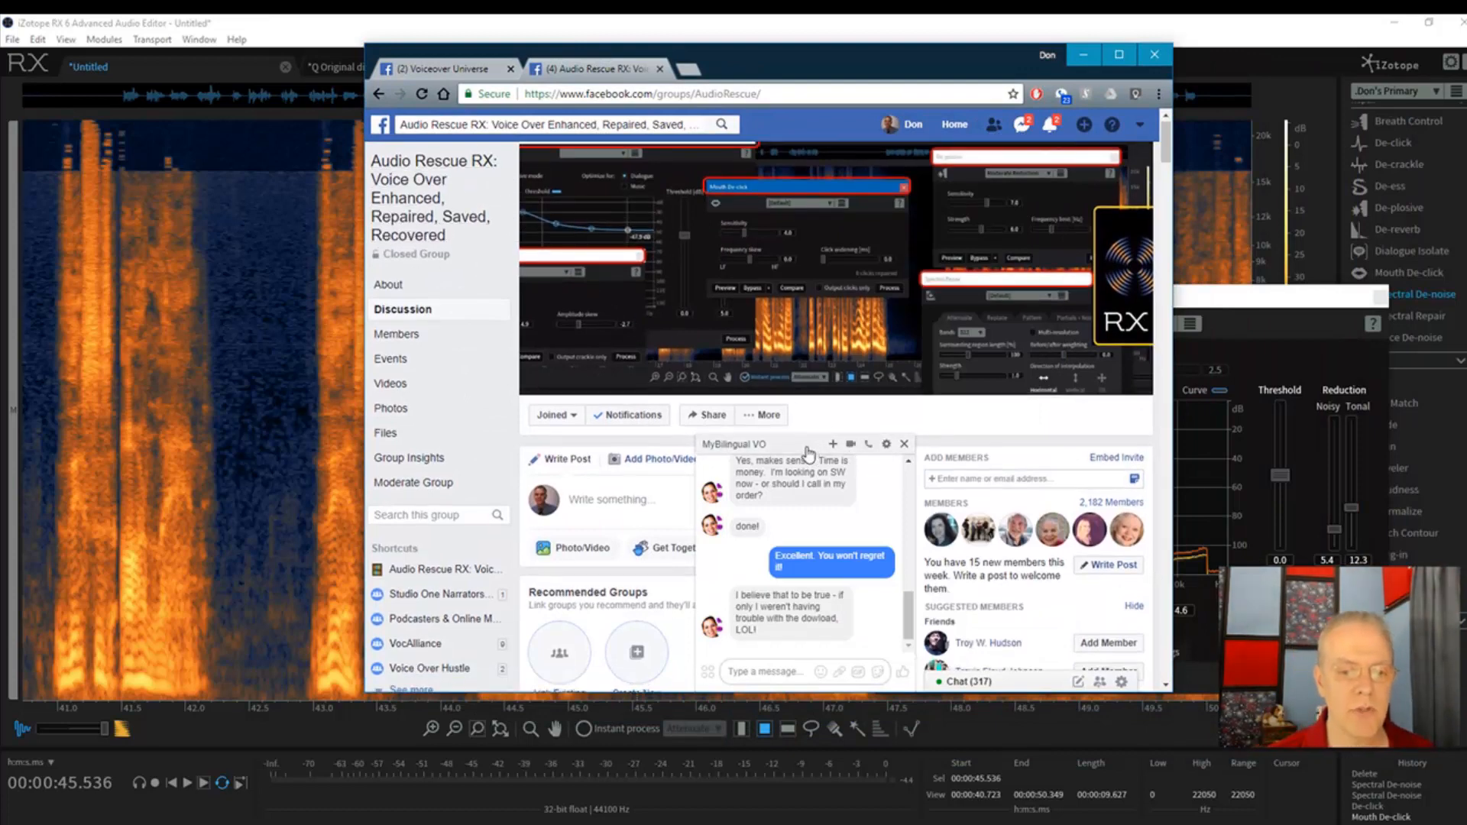
click(840, 444)
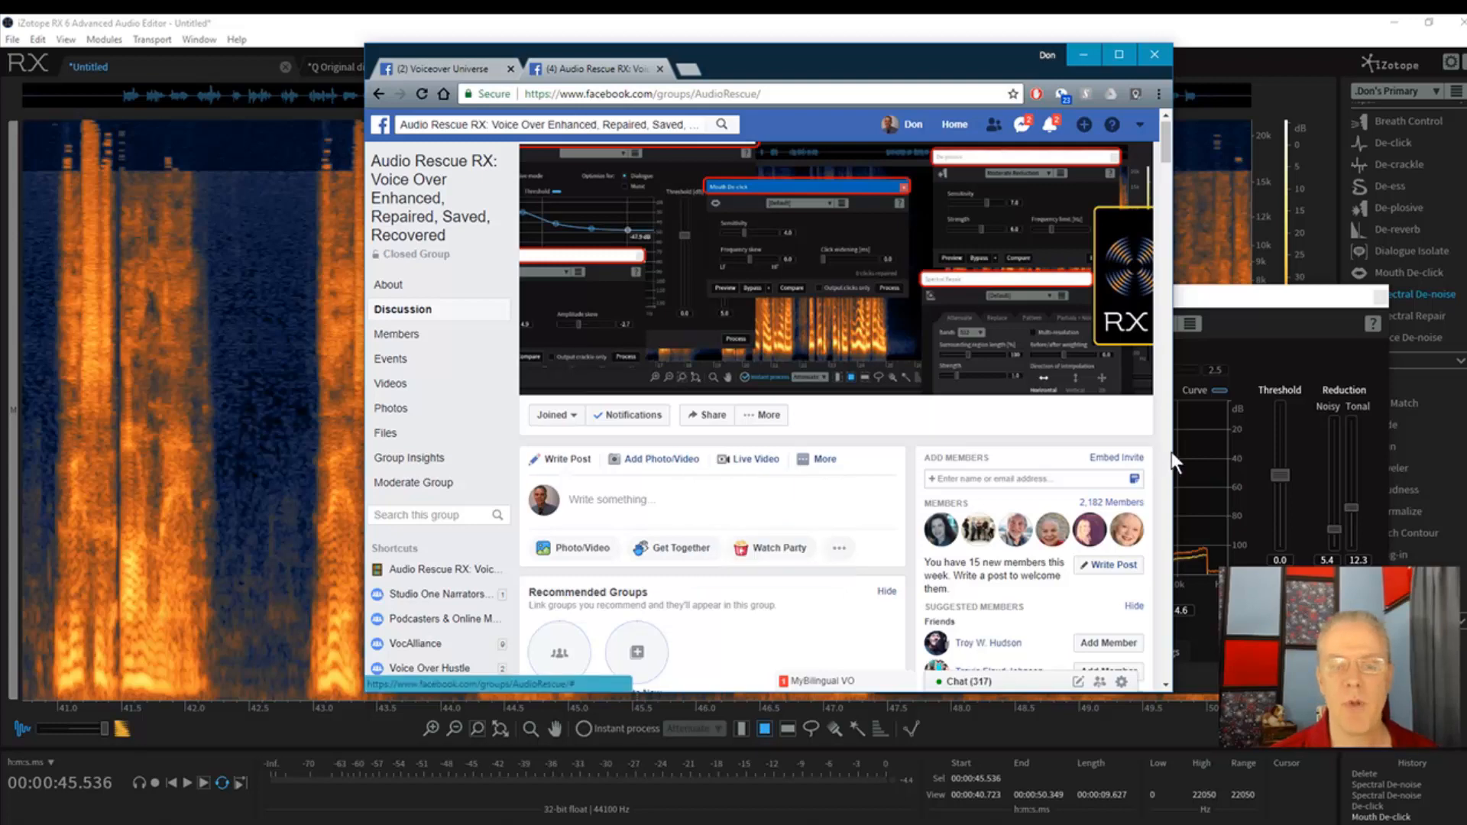
drag(1174, 462, 1354, 462)
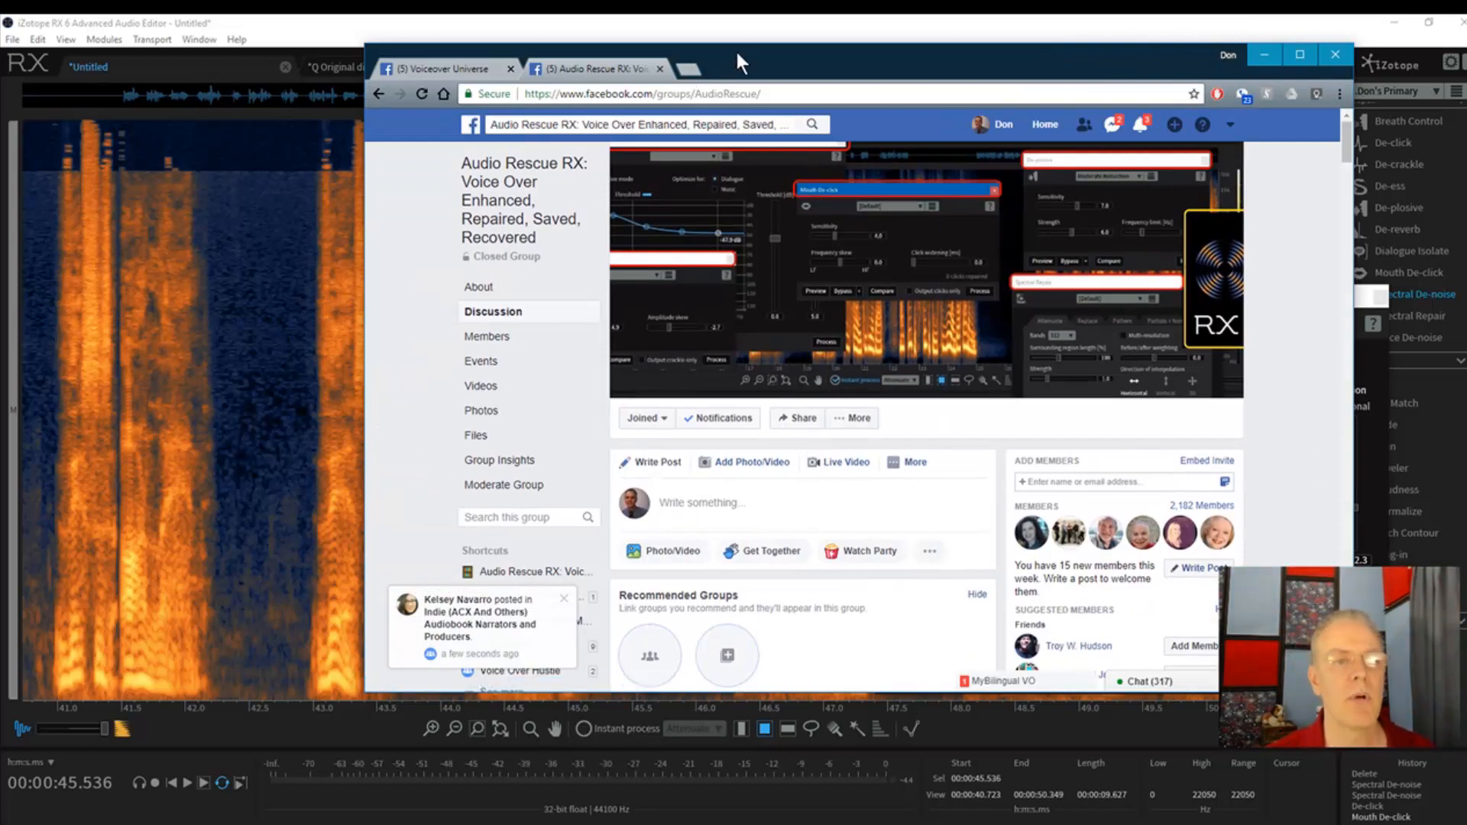
drag(735, 49, 1466, 86)
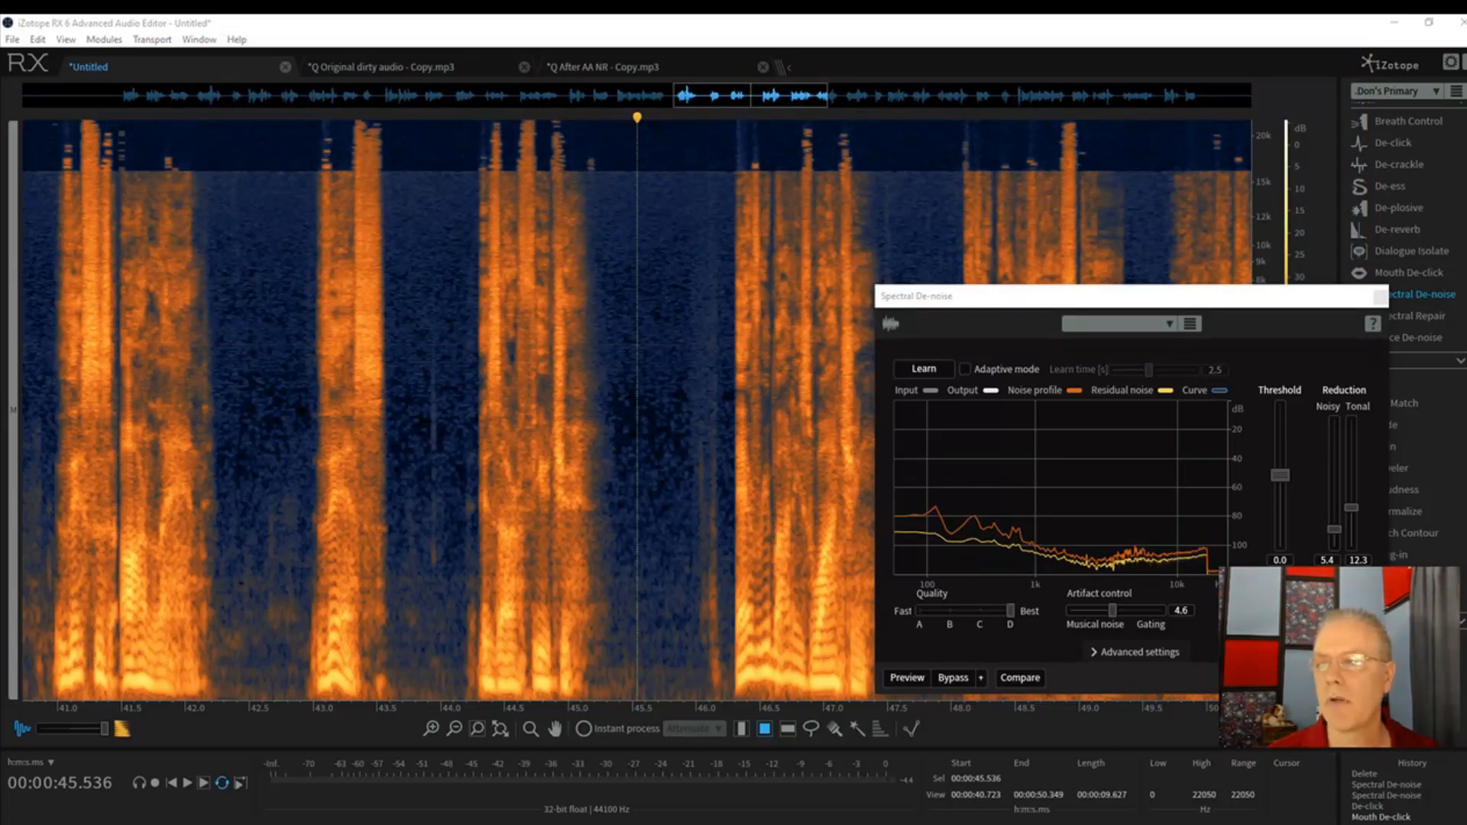
Step: Switch to the browser and show the web address of the Audio Rescue RX Facebook group
key(alt+Tab)
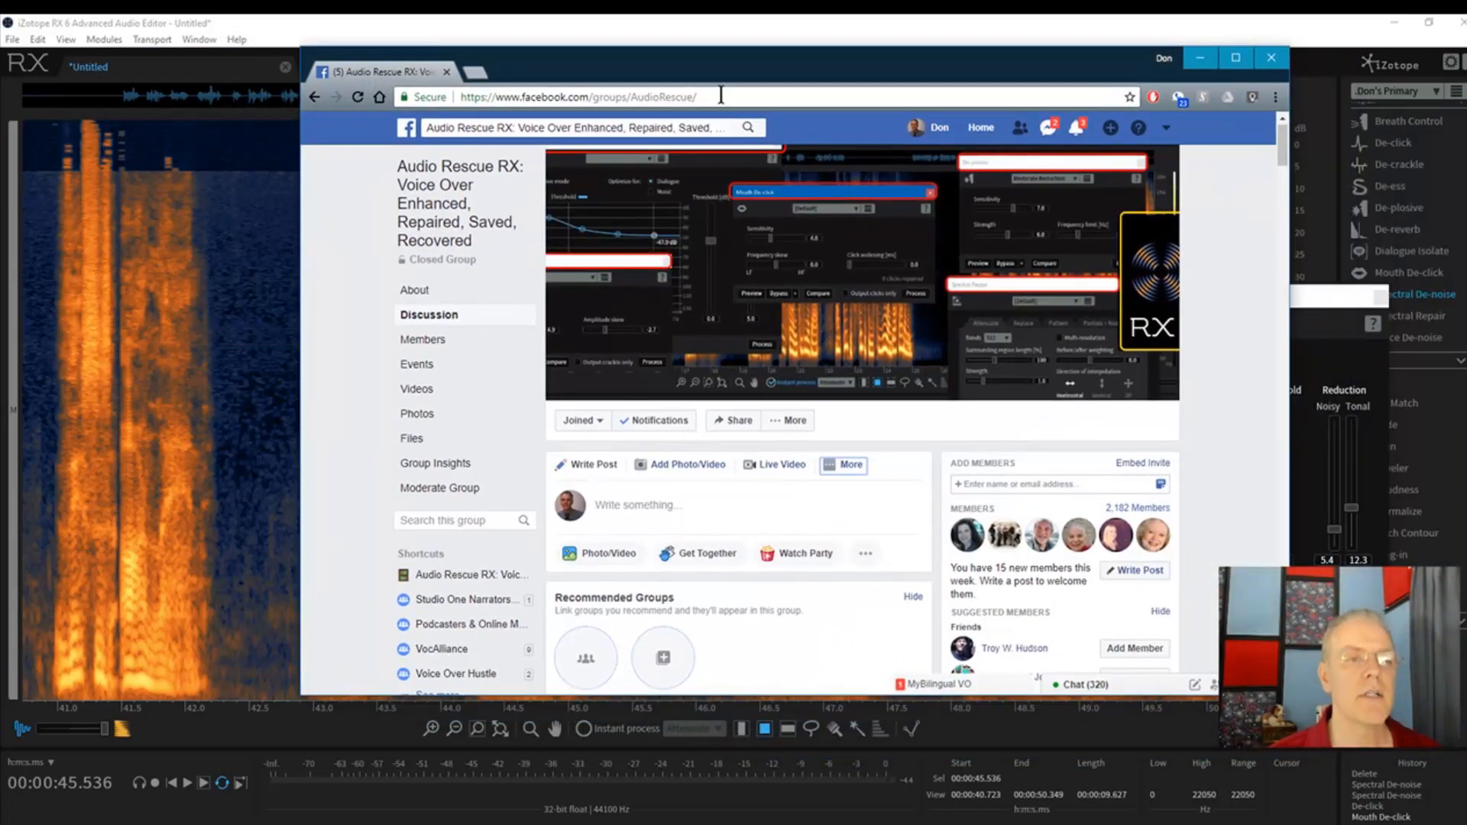
click(720, 97)
click(704, 98)
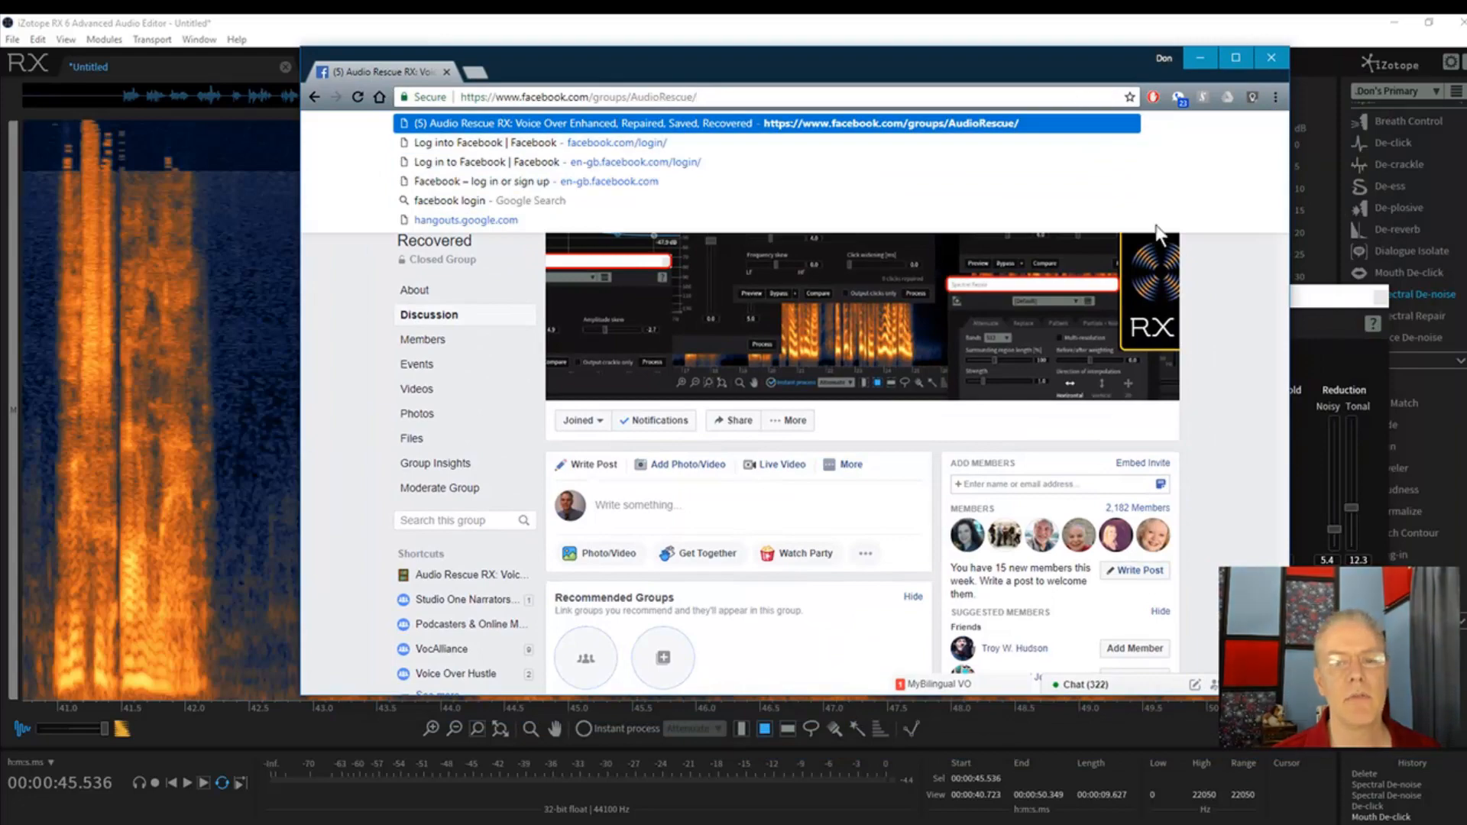
click(1237, 329)
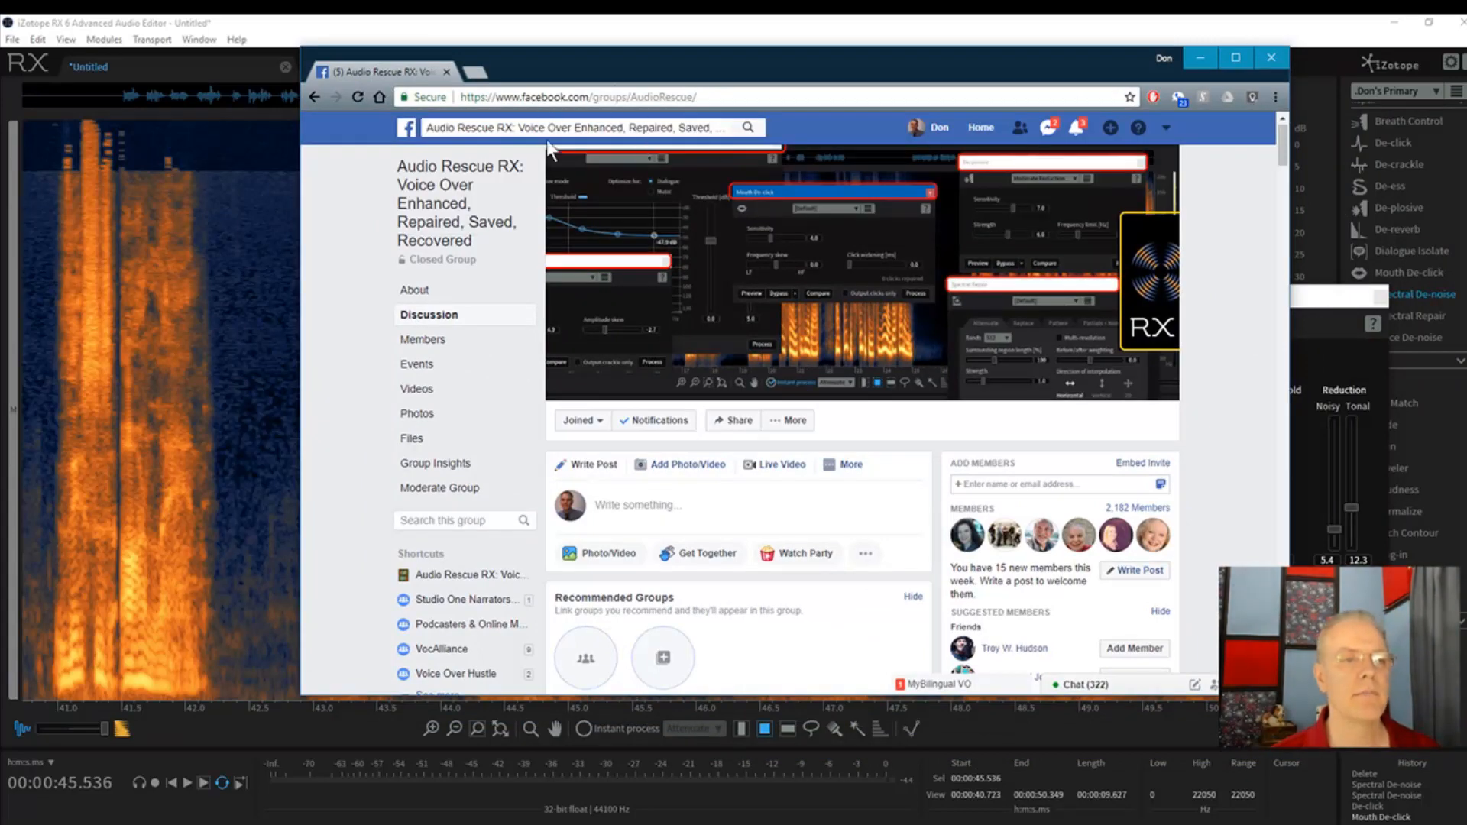